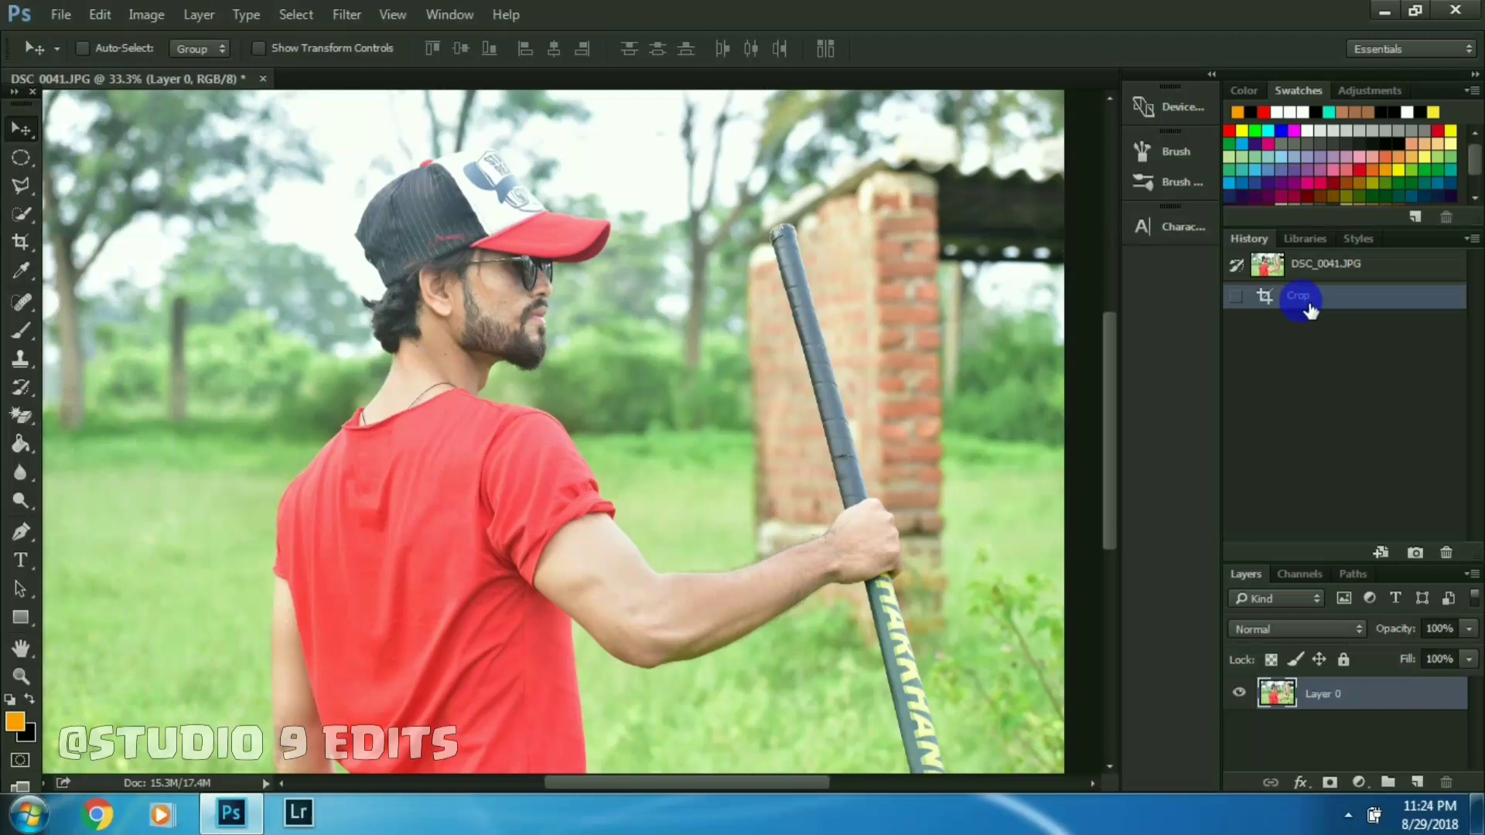
- Launch the Camera Raw filter on the cropped photo of the man in red
left_click(355, 15)
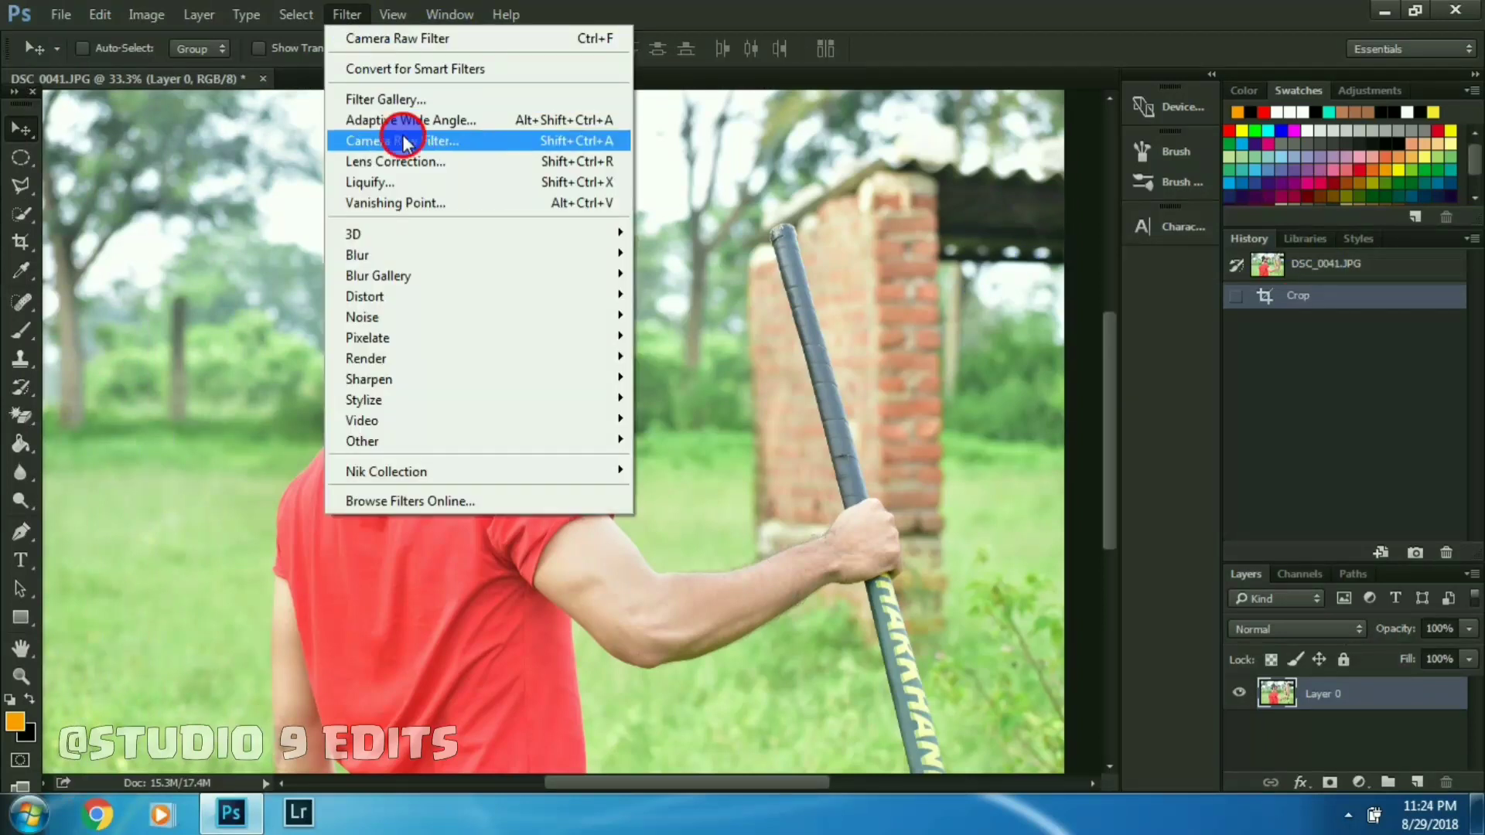
left_click(402, 136)
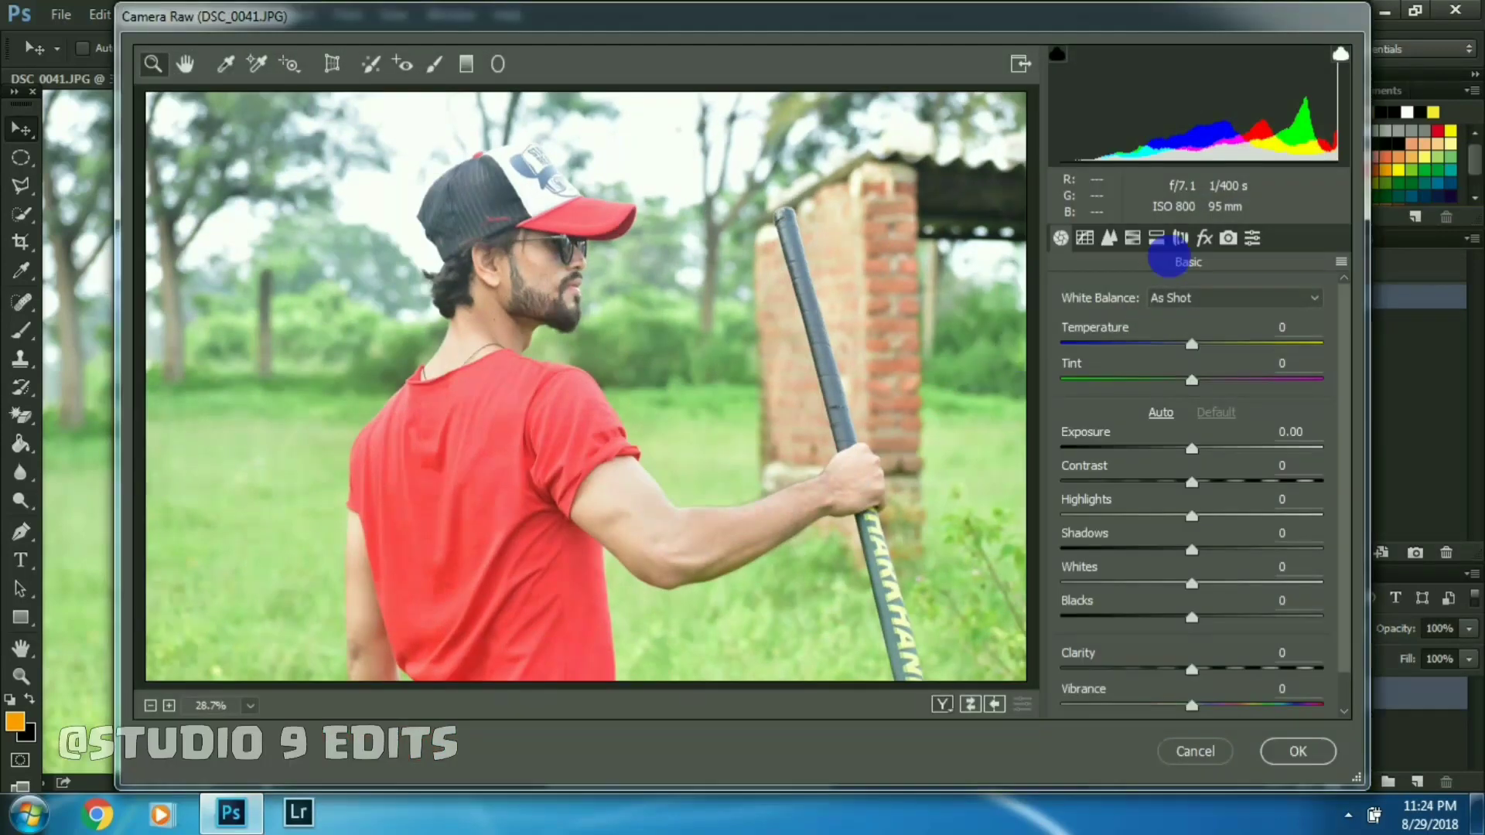
- In Camera Raw, set vignetting -45, Yellows saturation -100 and Clarity +30, then apply
left_click(1202, 238)
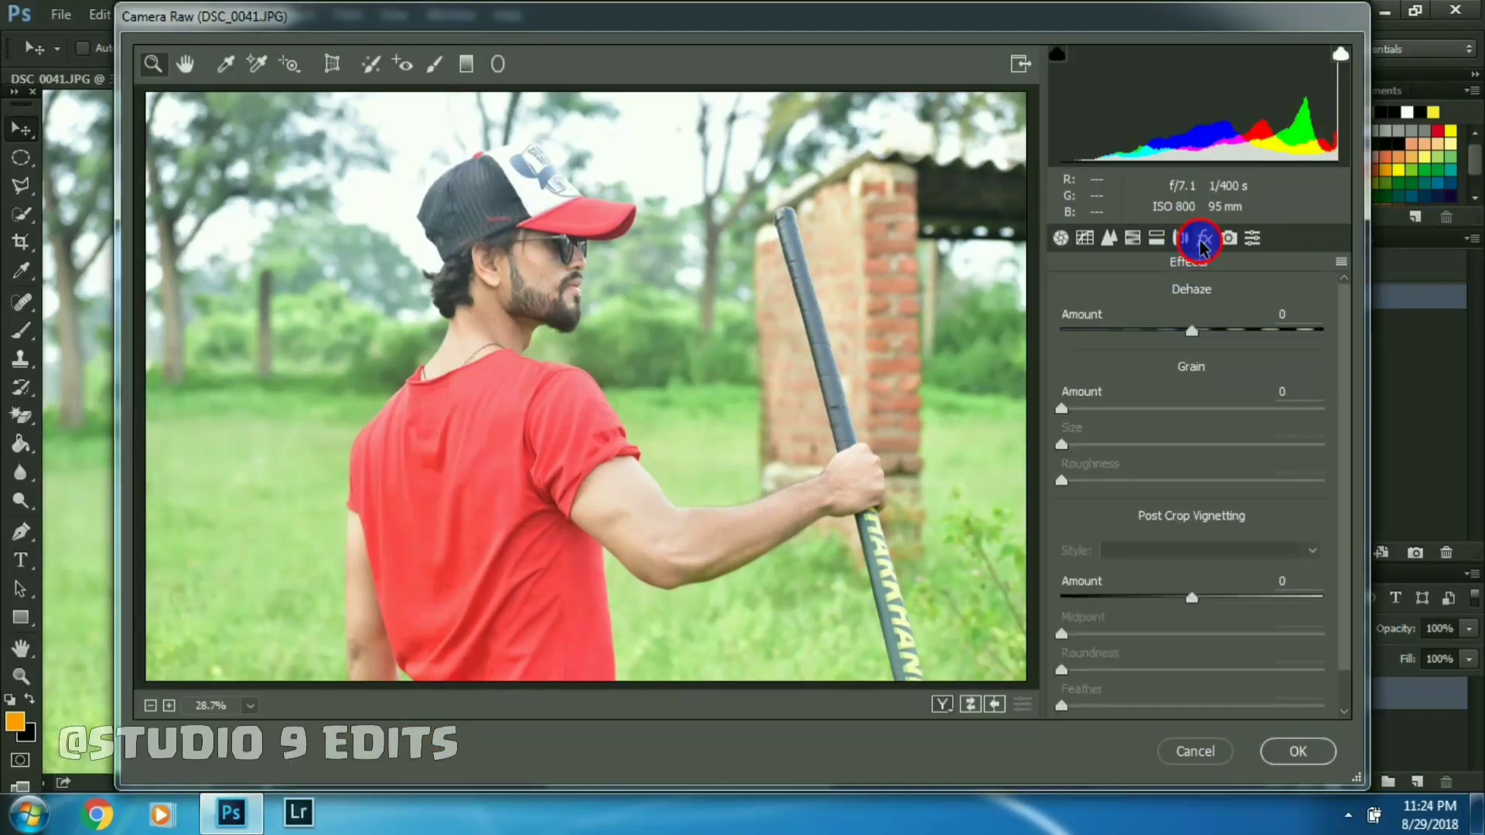
left_click(1126, 598)
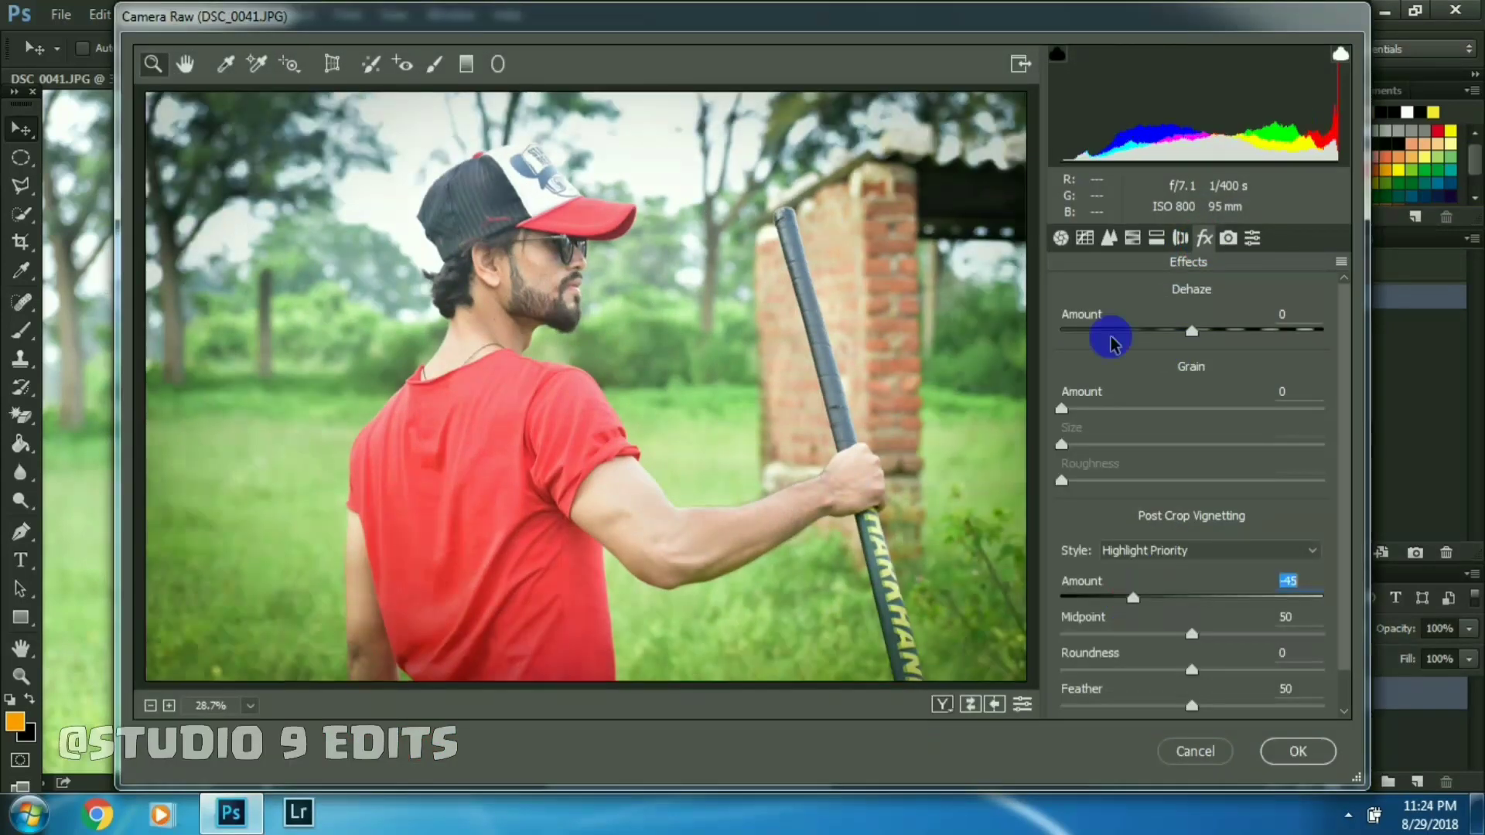
left_click(1132, 238)
left_click(1123, 325)
left_click_drag(1085, 477, 1056, 495)
left_click(1060, 239)
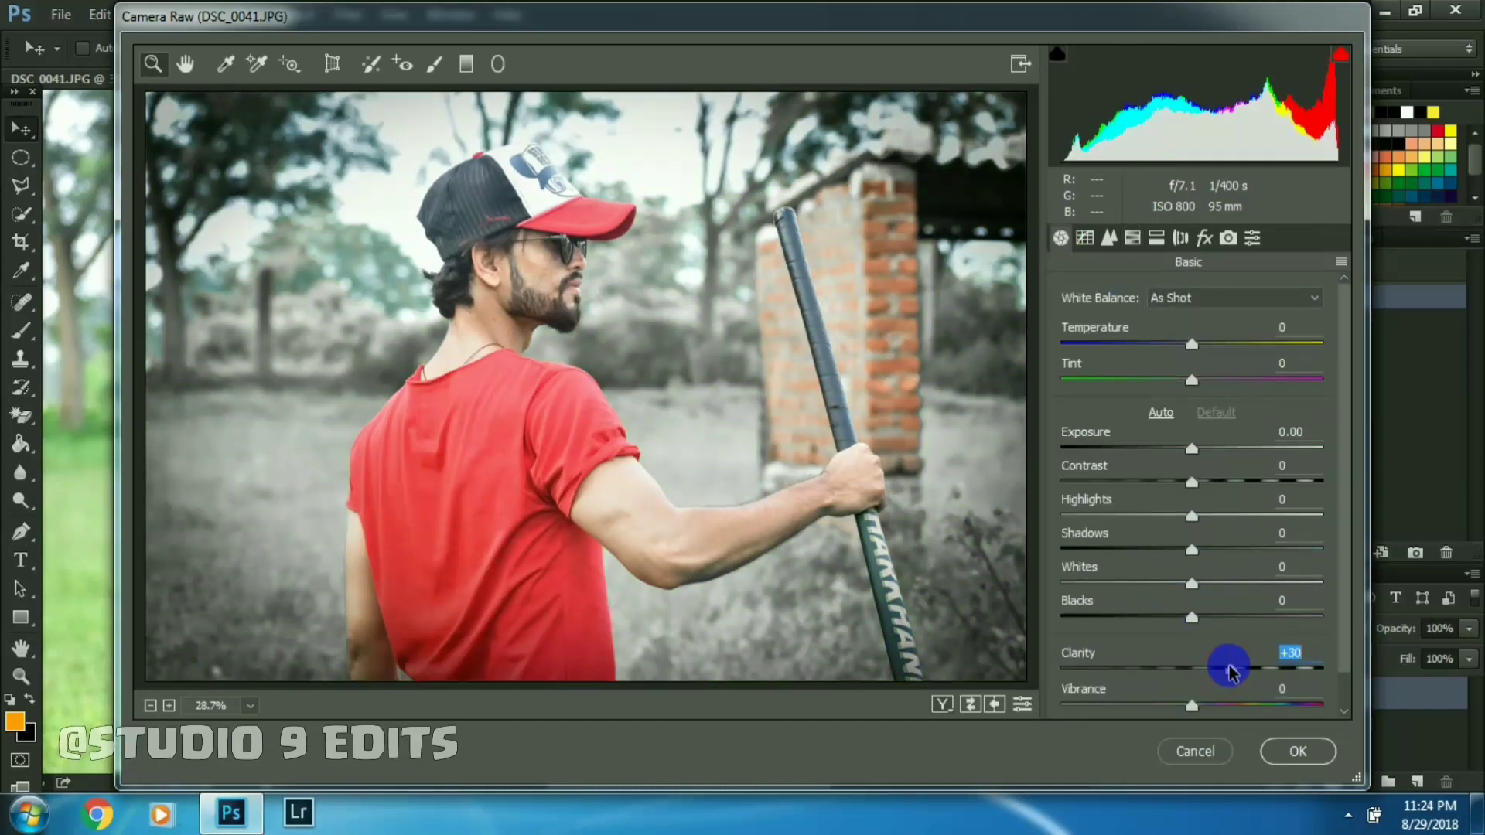
left_click(1284, 746)
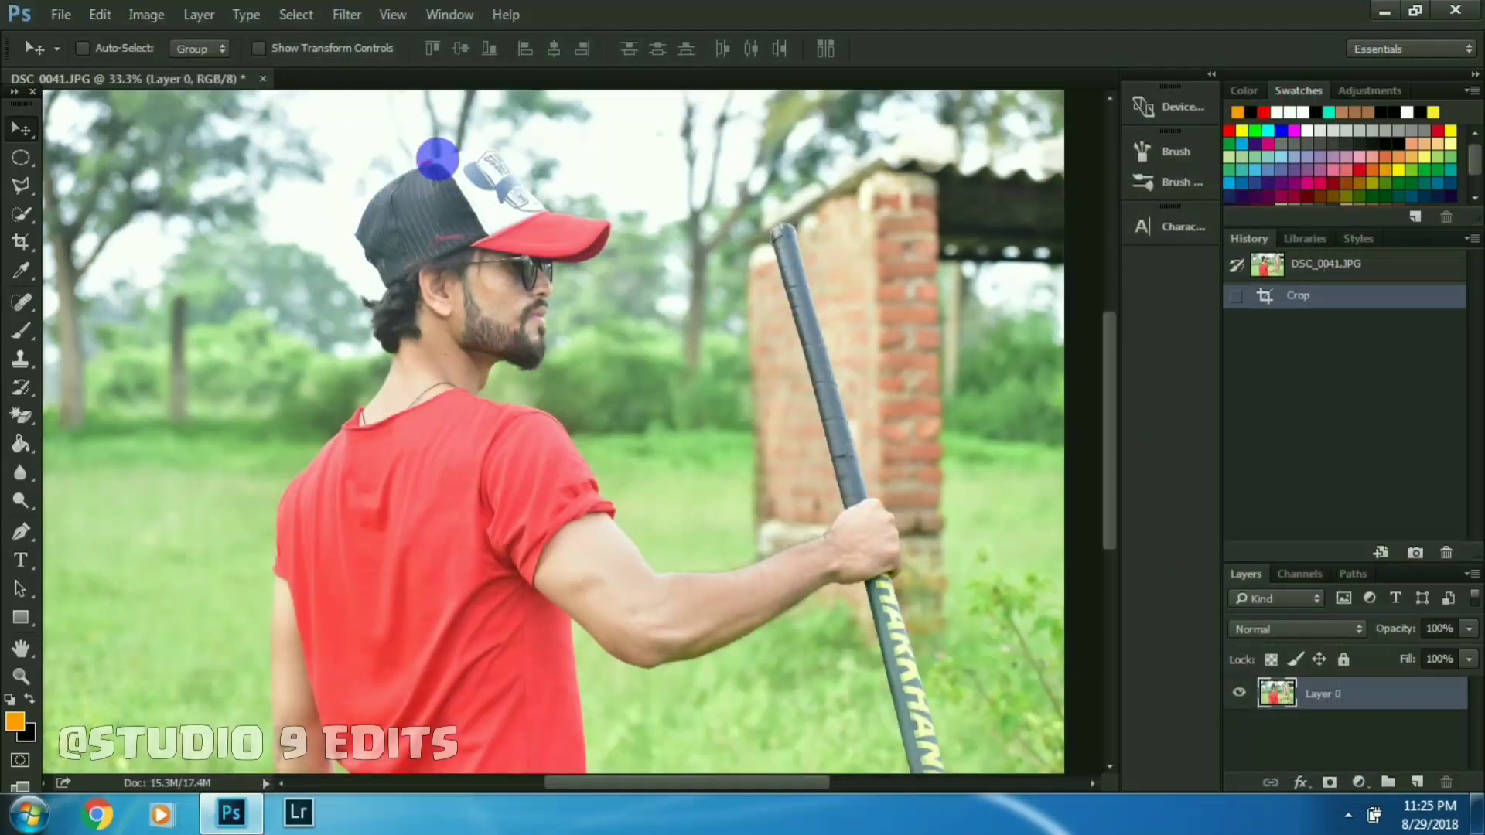
- Zoom in to inspect the edited face, then fit the whole photo in view
key("ctrl+plus")
key("ctrl+plus")
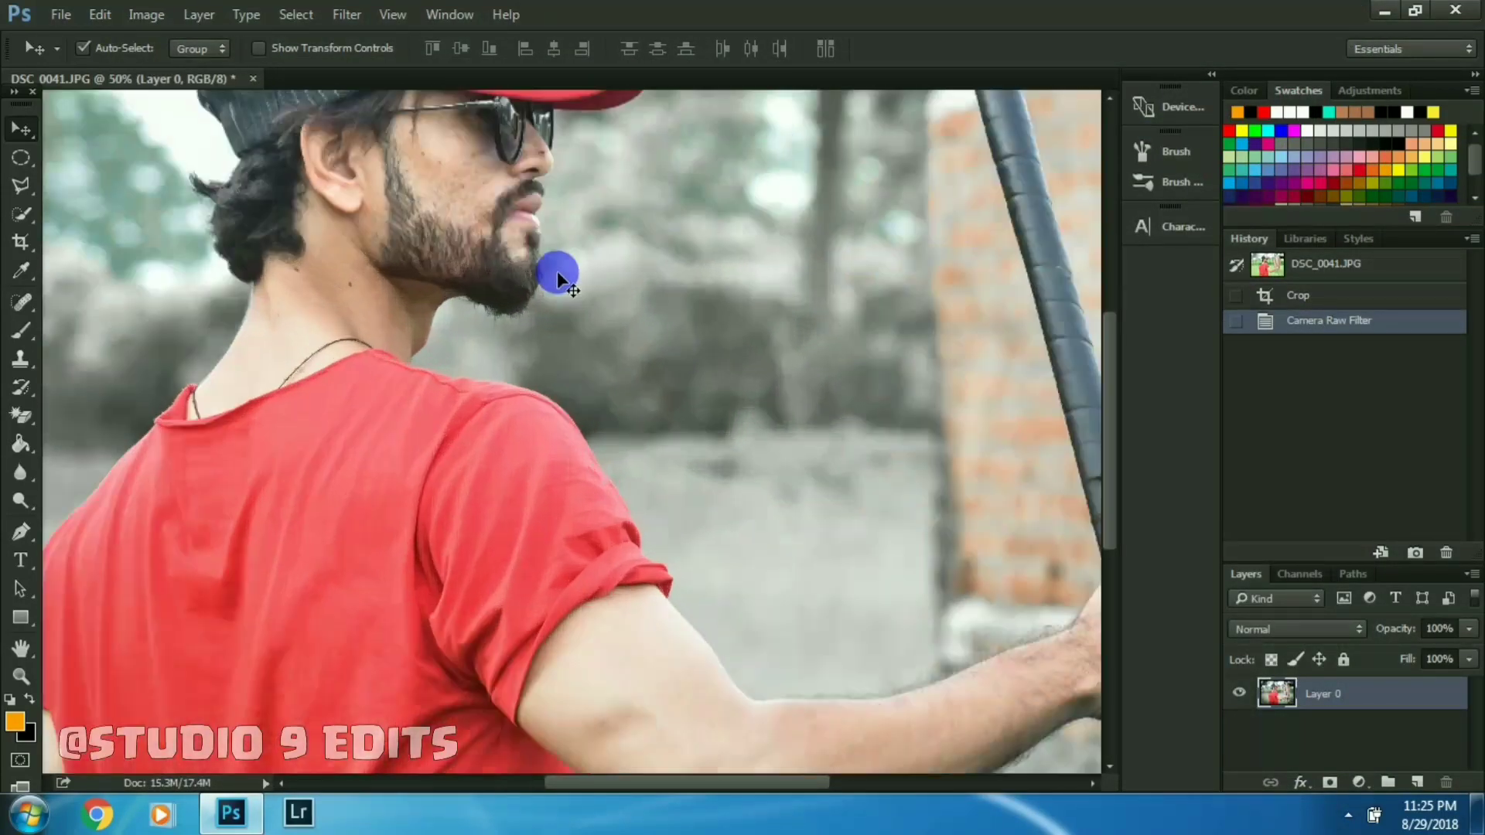
key("0")
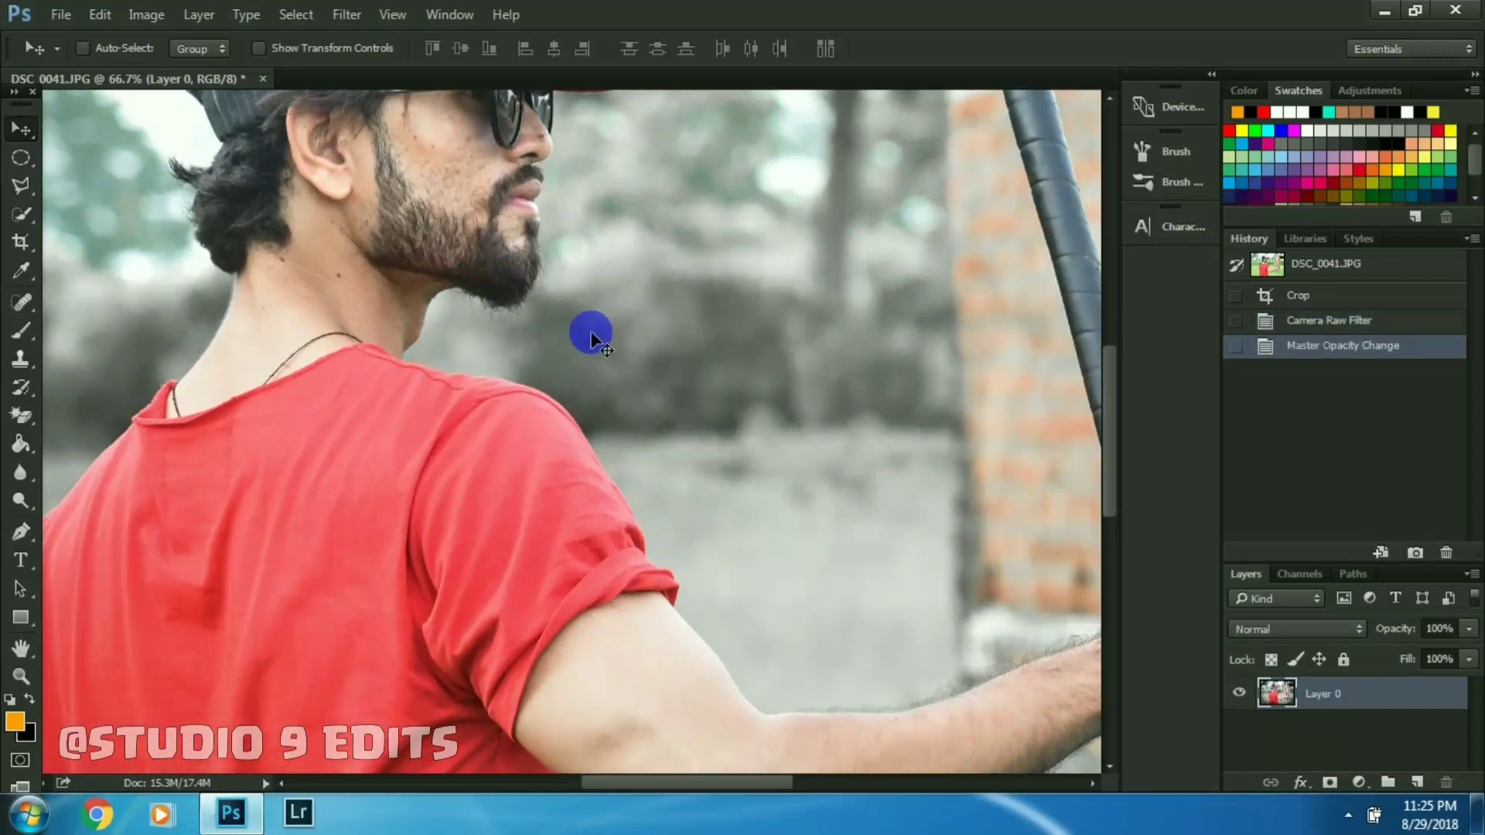
key("ctrl+0")
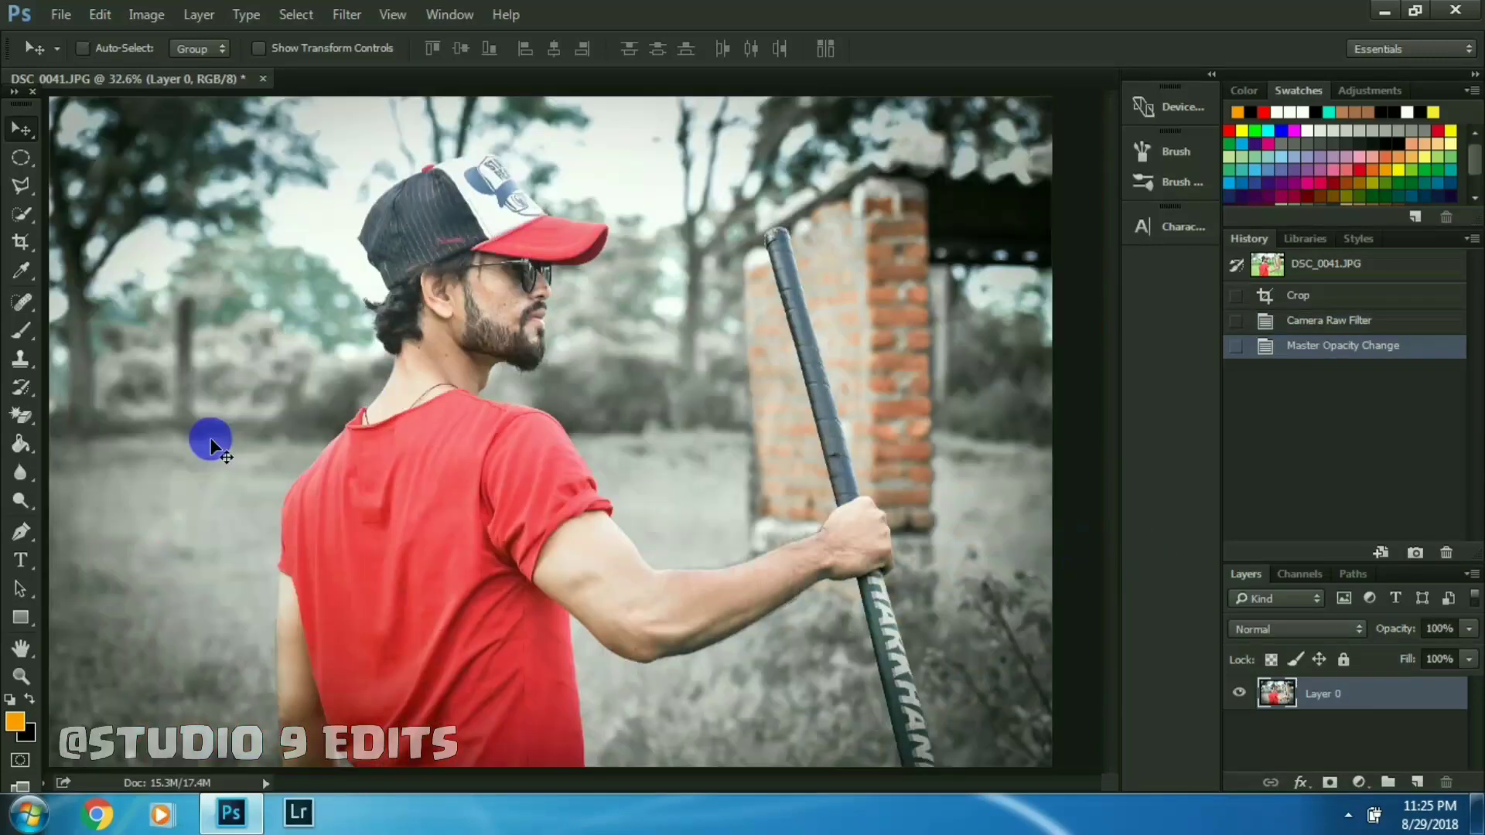
left_click(21, 534)
- With the Pen tool, start tracing the man from the shirt's bottom edge along the arm
right_click(31, 529)
left_click(68, 532)
key("ctrl+plus")
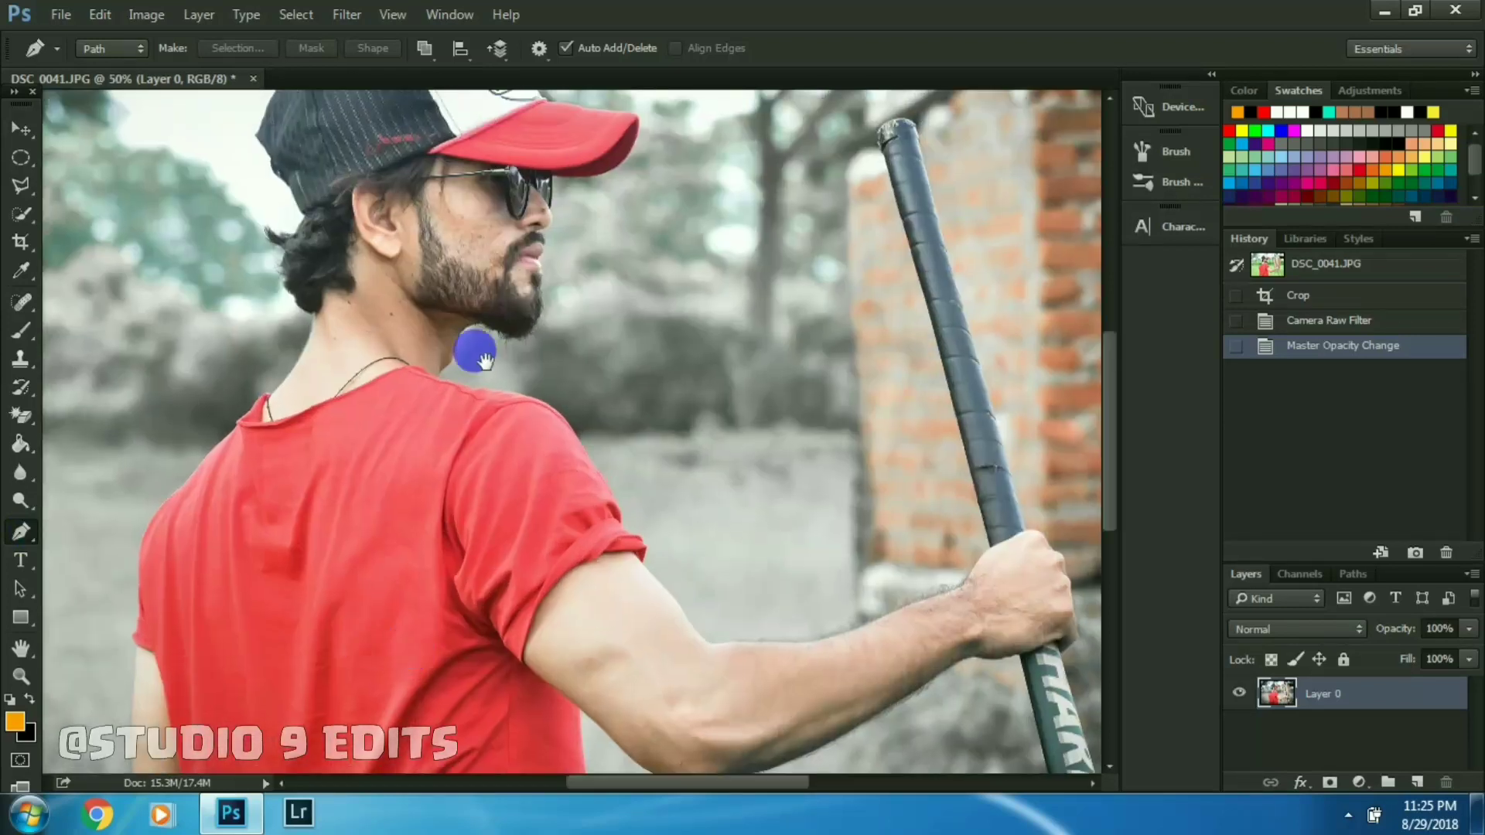
scroll(497, 206, "down", 5)
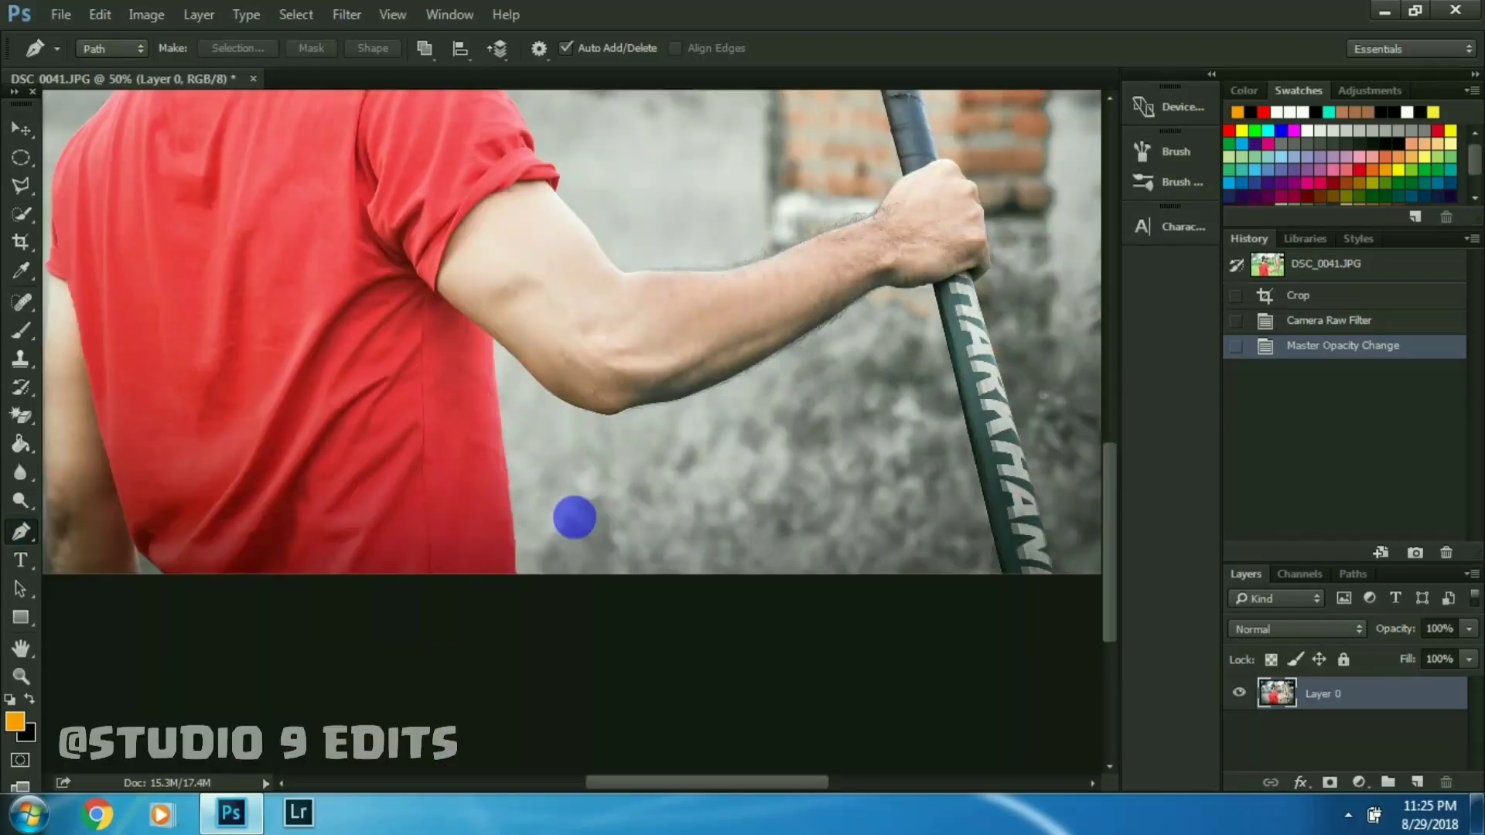
key("ctrl+plus")
key("ctrl+plus")
scroll(540, 531, "down", 1)
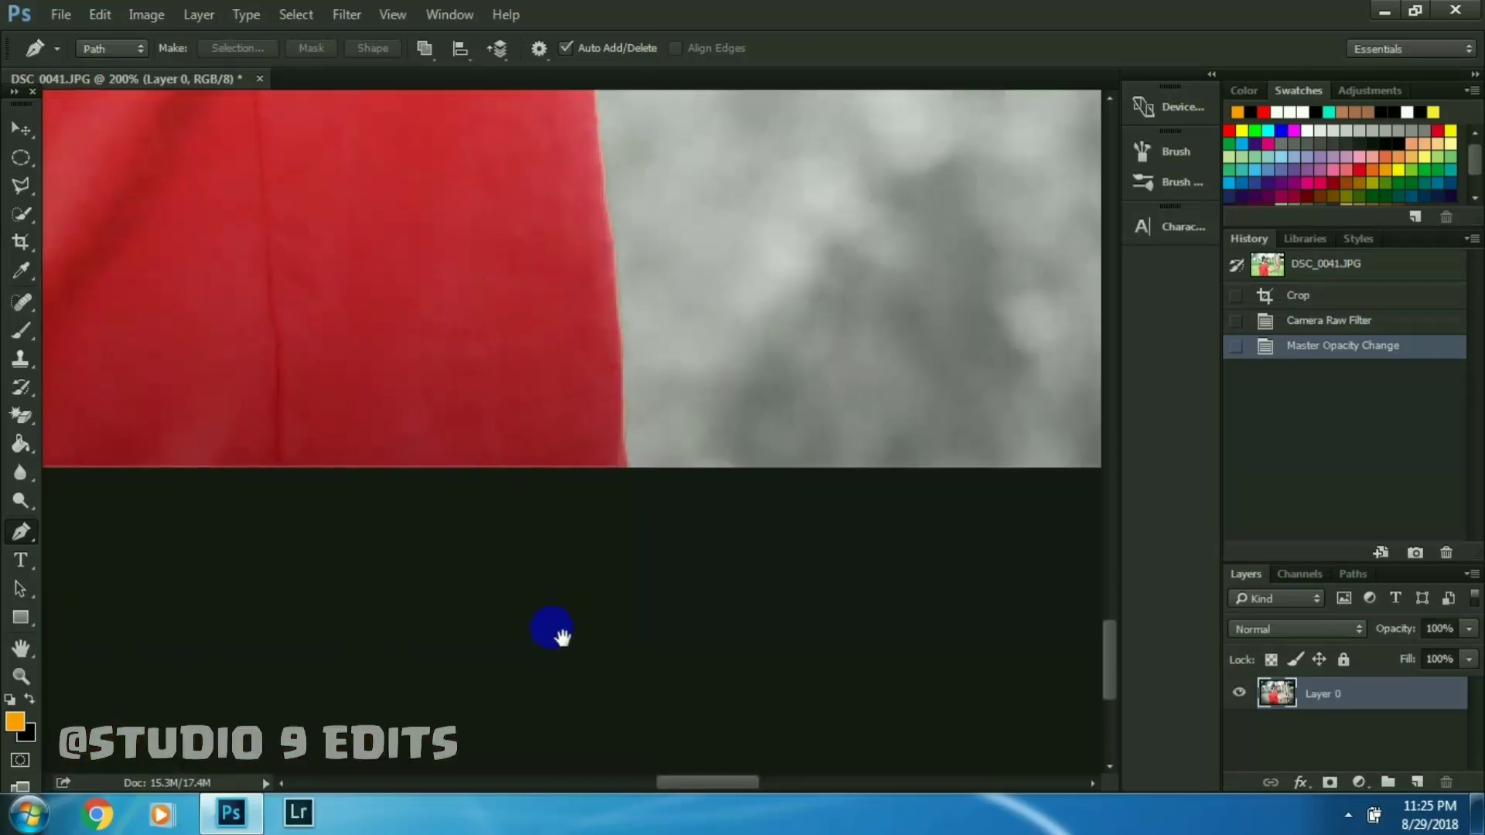
left_click_drag(562, 636, 529, 731)
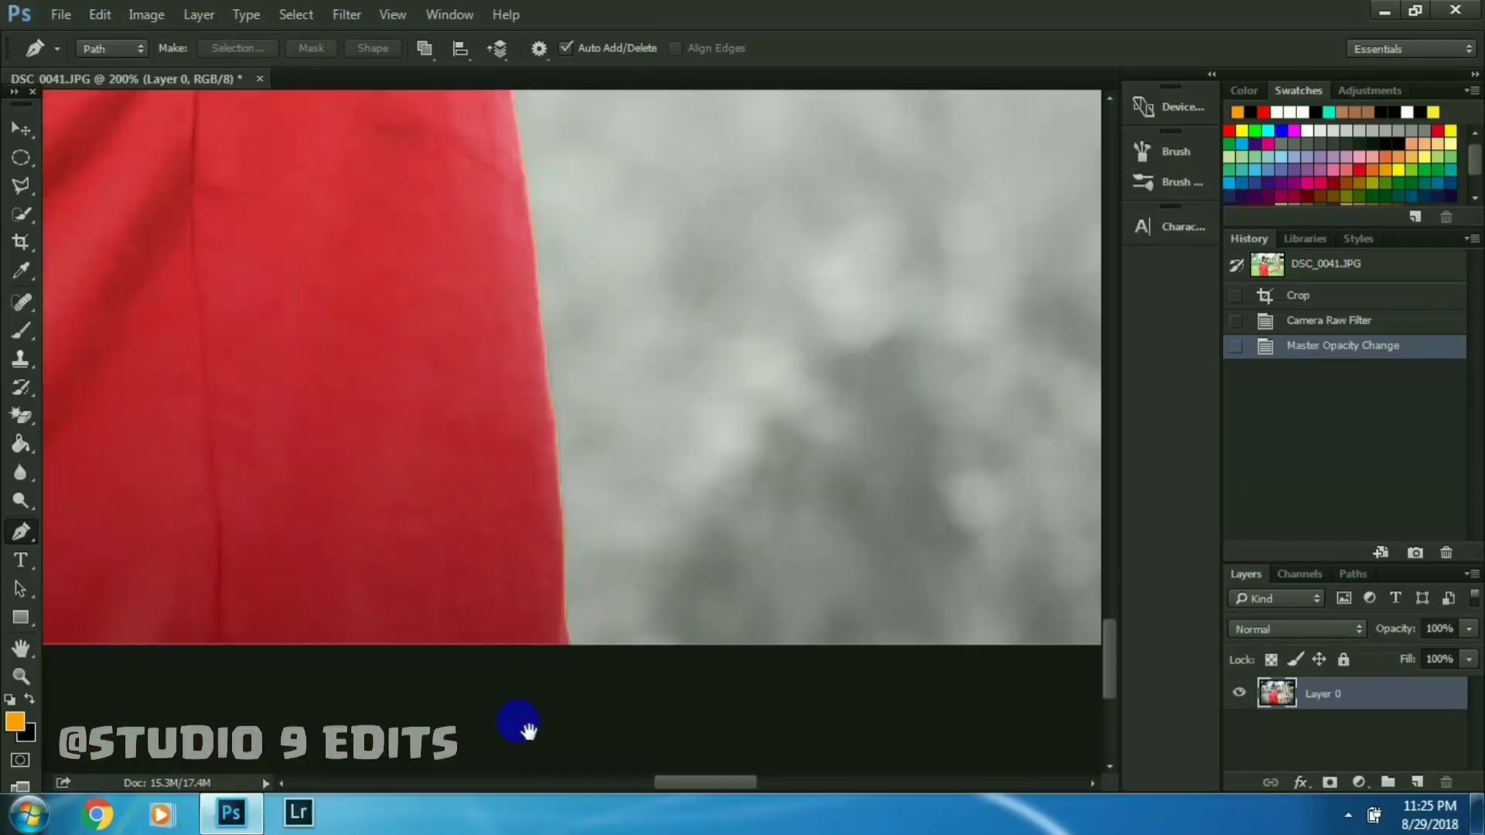
left_click(544, 403)
scroll(540, 640, "up", 3)
left_click(526, 529)
left_click(584, 300)
left_click(710, 428)
left_click(835, 506)
- Continue the outline around the hand, forearm, sleeve and shoulder
left_click_drag(911, 524, 355, 614)
left_click_drag(939, 322, 292, 631)
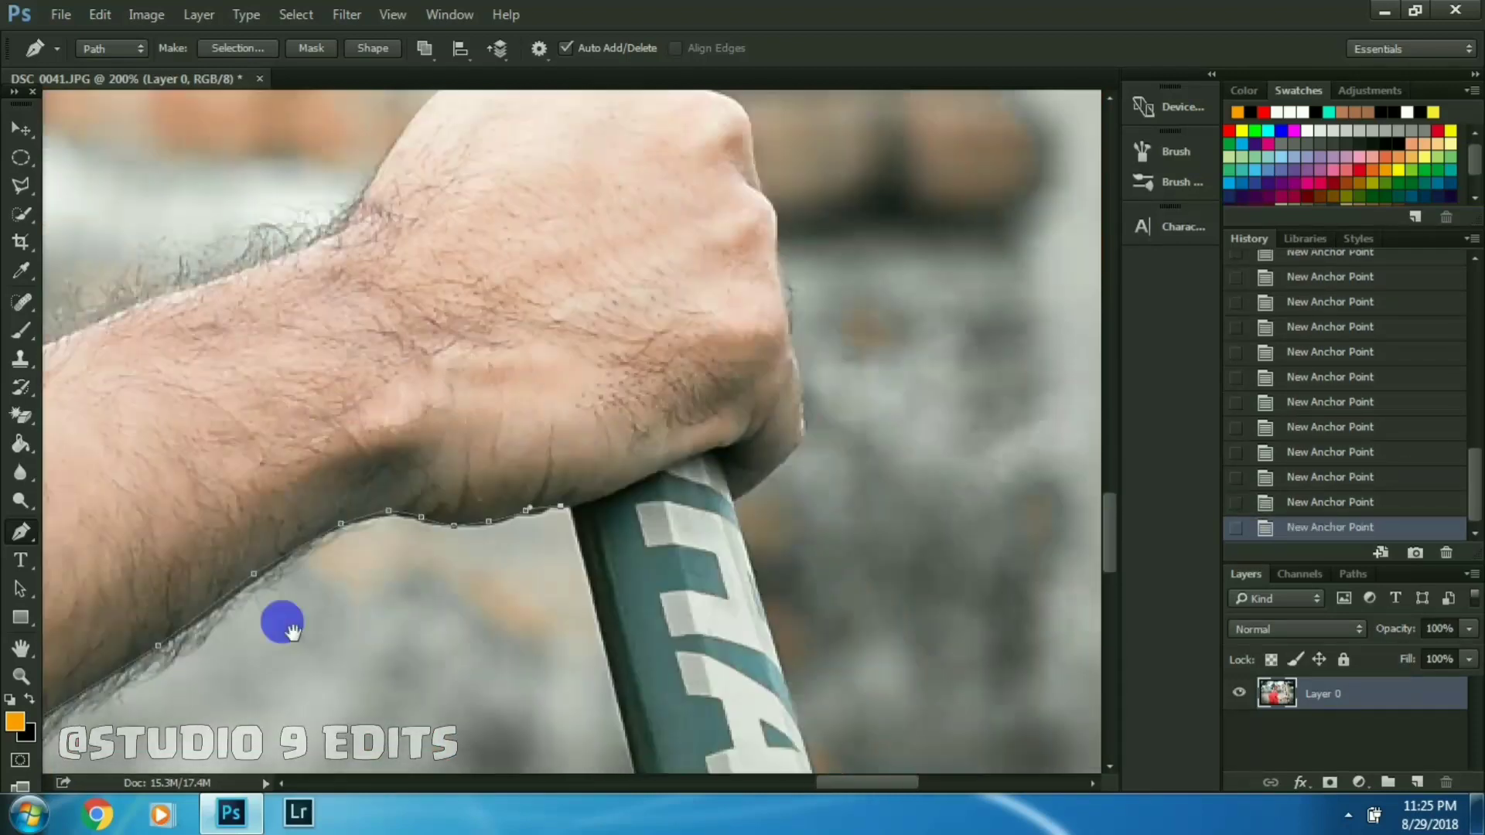
mouse_move(758, 183)
left_mouse_down()
mouse_move(603, 425)
mouse_move(756, 325)
left_mouse_up()
left_click(149, 547)
left_click(533, 517)
left_click_drag(464, 454, 706, 672)
left_click(619, 557)
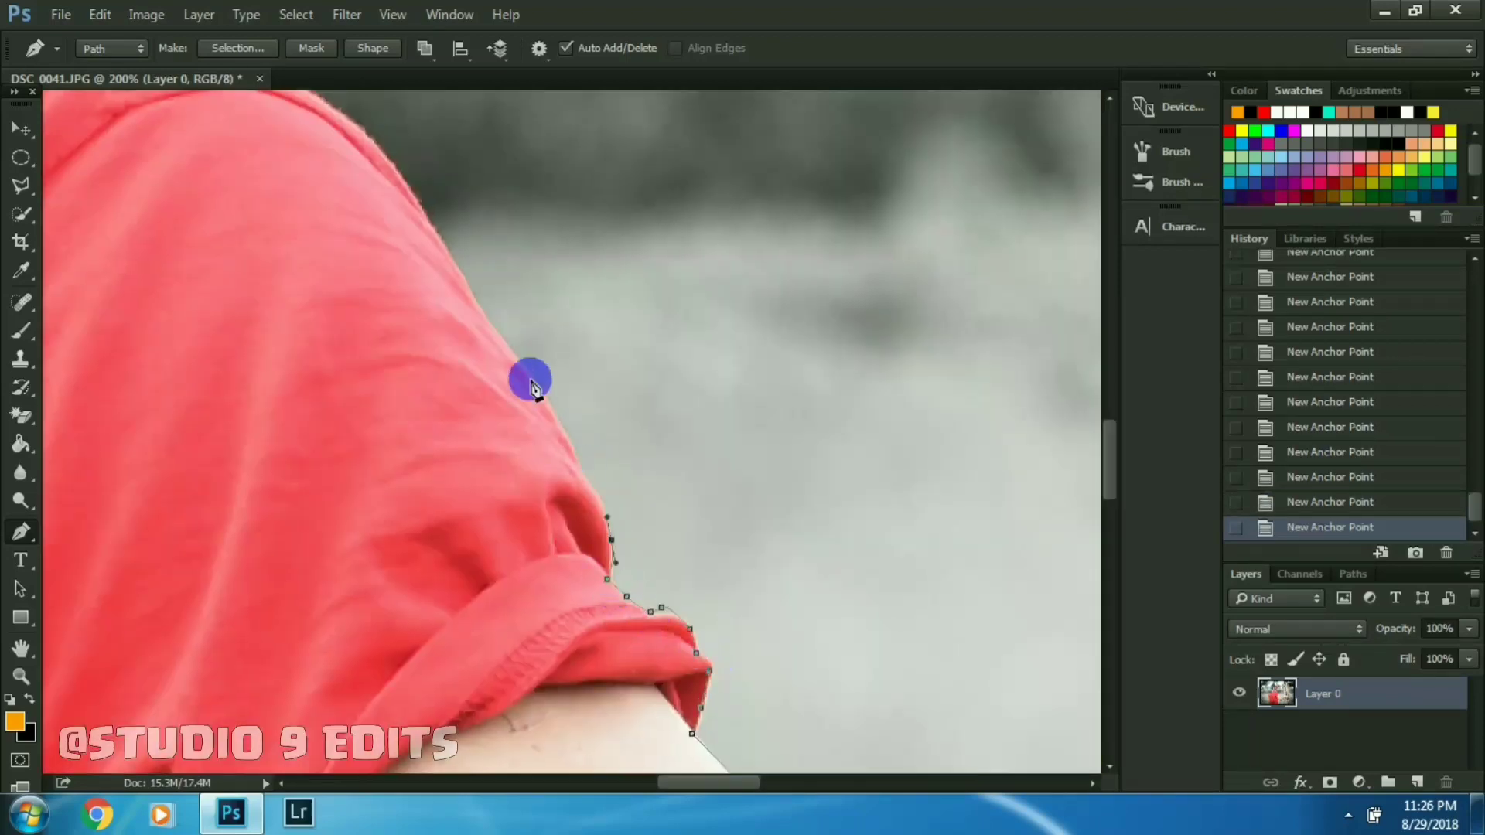
left_click_drag(530, 382, 812, 471)
left_click(732, 445)
left_click(571, 418)
left_click_drag(397, 381, 642, 441)
left_click(642, 442)
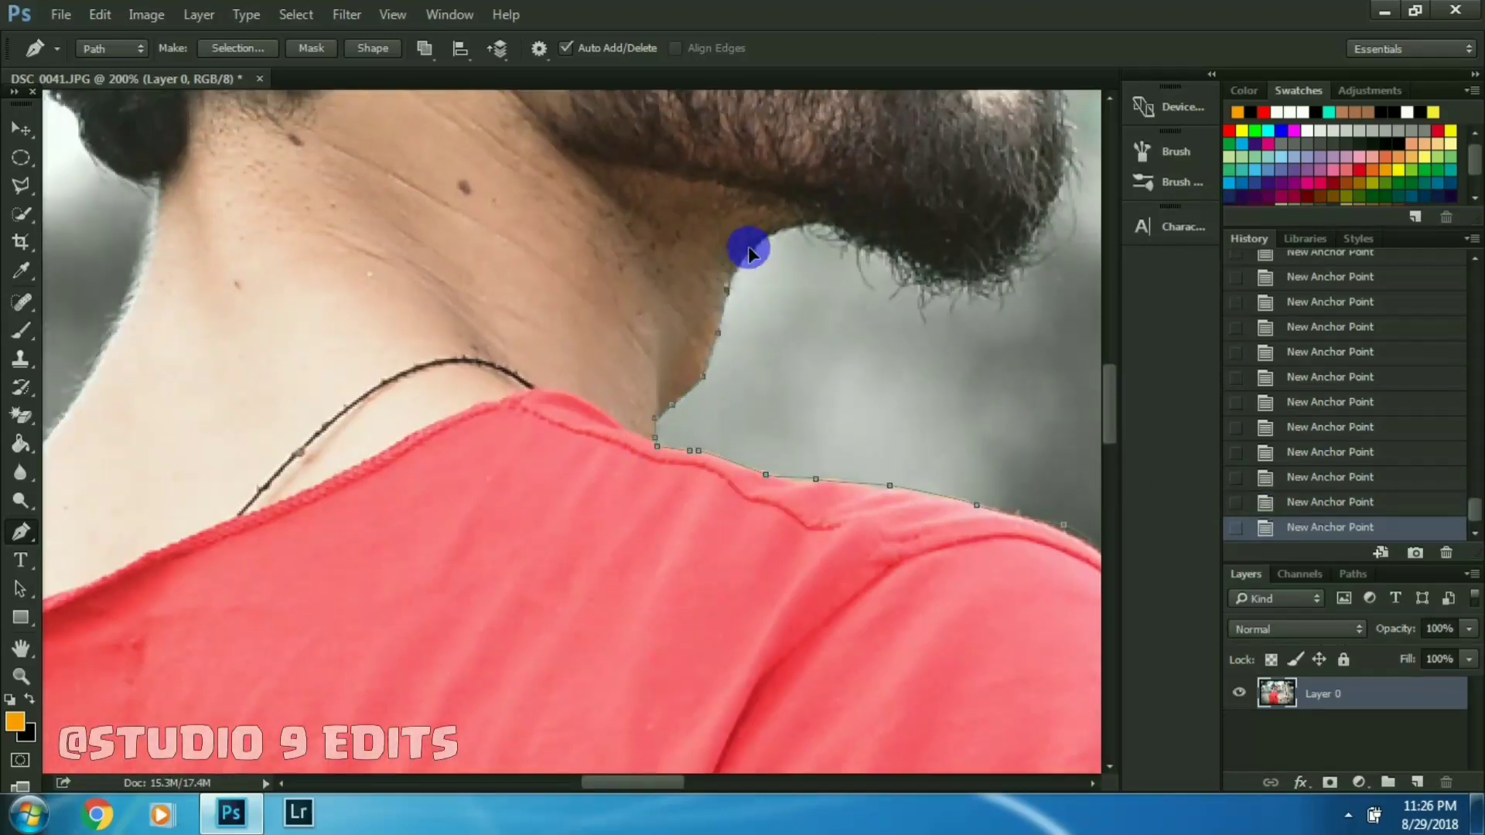
- Trace the path around the neck, face, sunglasses and white cap
left_click_drag(1020, 259, 768, 430)
left_click_drag(782, 271, 756, 564)
left_click(776, 496)
left_click_drag(809, 317, 586, 533)
left_click(636, 239)
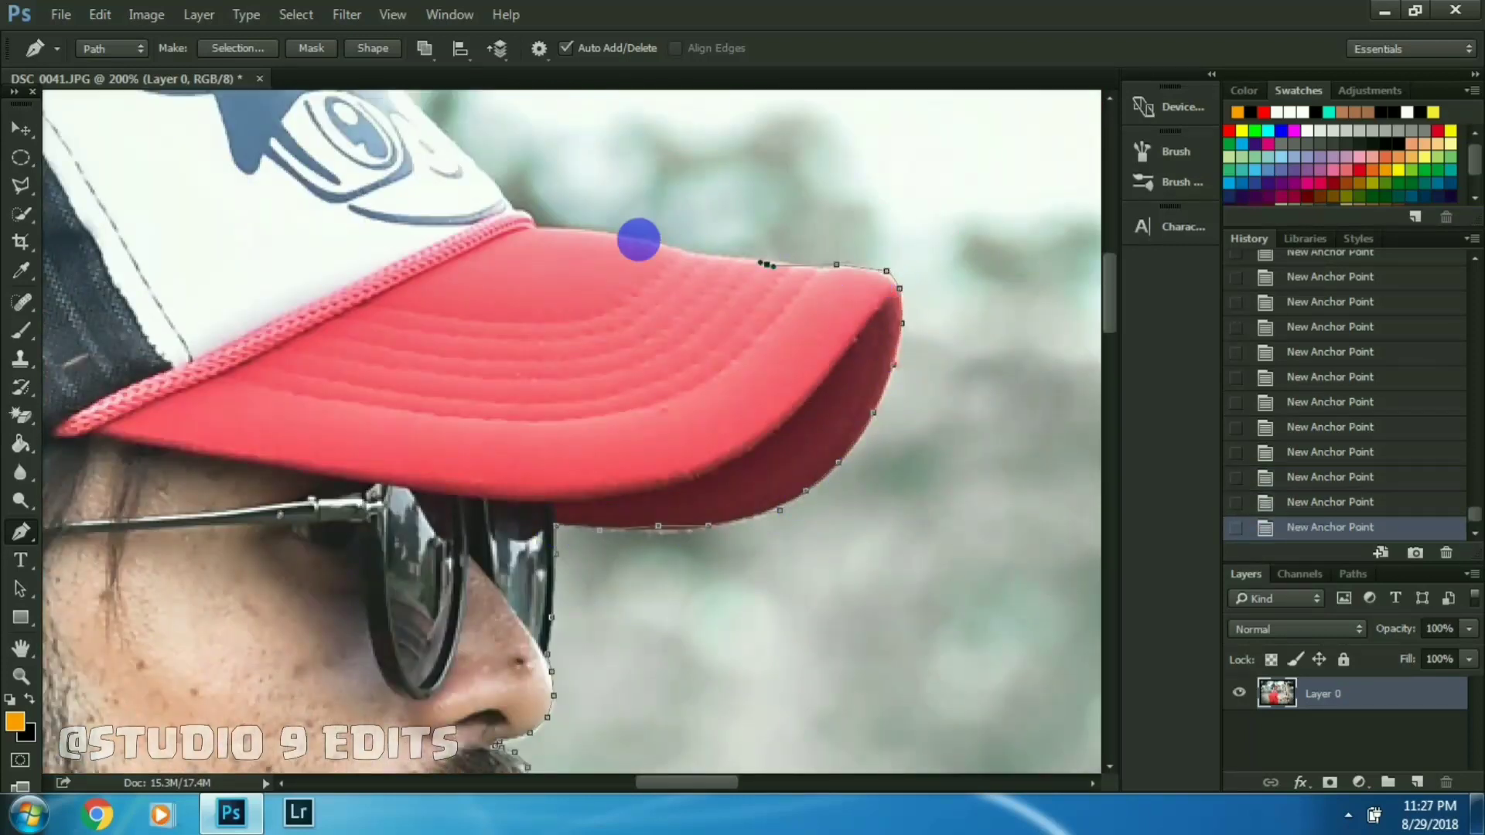
left_click_drag(637, 239, 491, 331)
left_click(431, 232)
left_click_drag(636, 206, 495, 294)
left_click(501, 276)
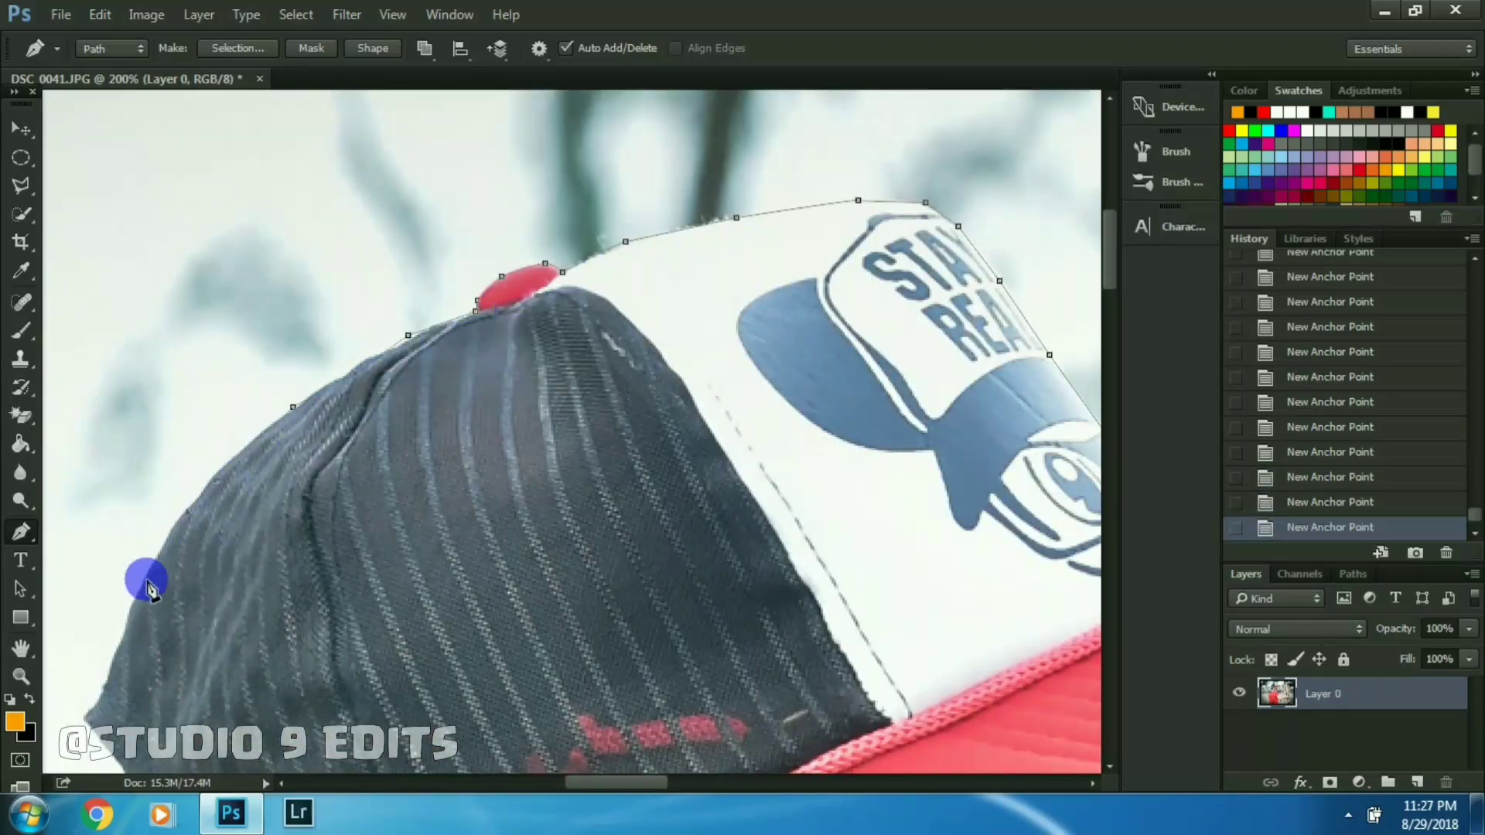
left_click(147, 586)
left_click_drag(147, 586, 229, 460)
mouse_move(317, 715)
left_mouse_down()
mouse_move(258, 637)
mouse_move(471, 420)
mouse_move(758, 301)
left_mouse_up()
- Close the outline around the man back at the shoulder
scroll(472, 615, "down", 3)
scroll(428, 616, "down", 3)
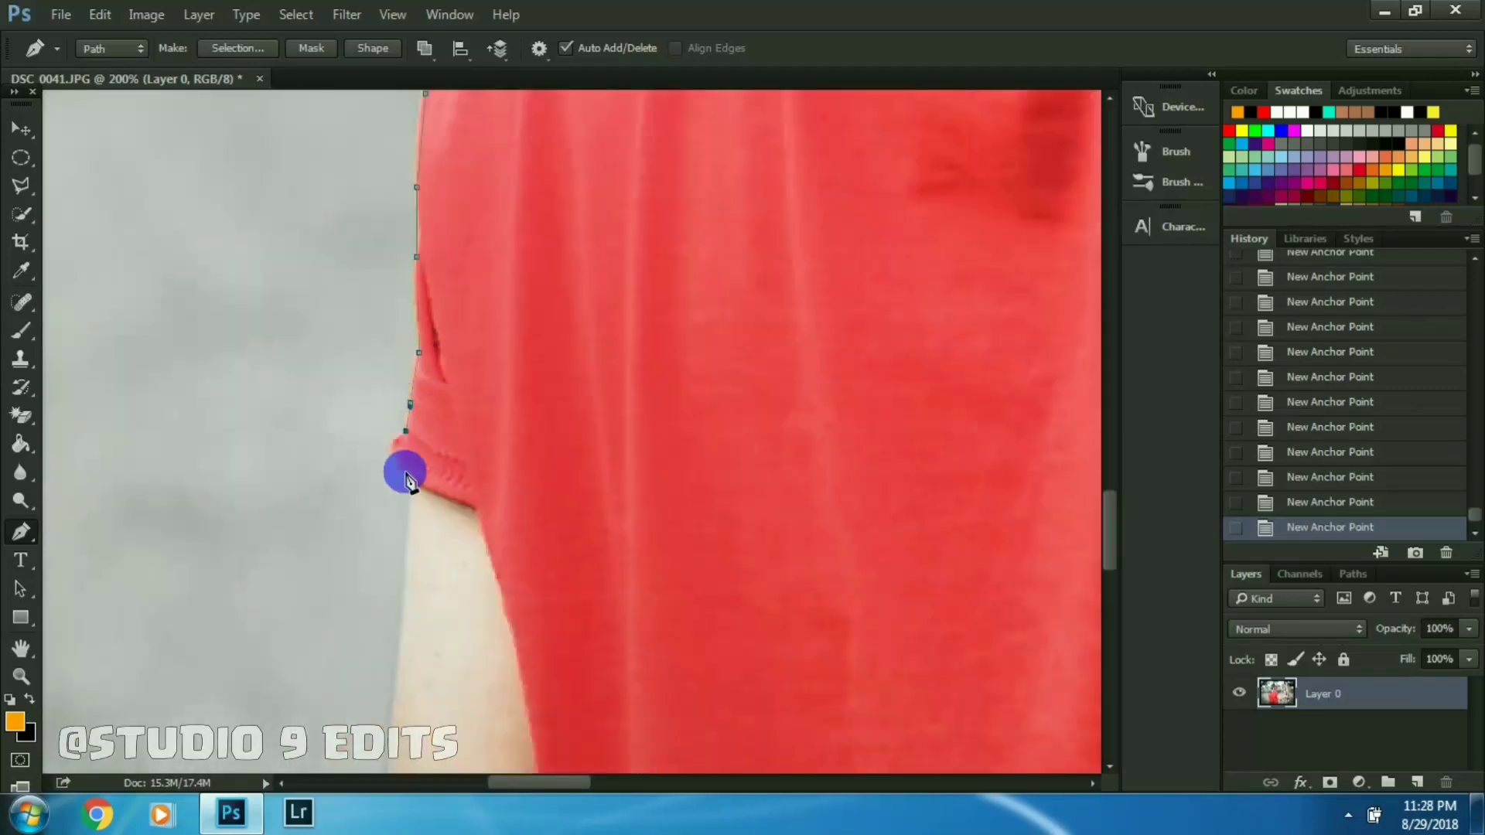
scroll(402, 471, "down", 3)
scroll(441, 716, "down", 3)
scroll(403, 680, "down", 5)
scroll(935, 438, "down", 3)
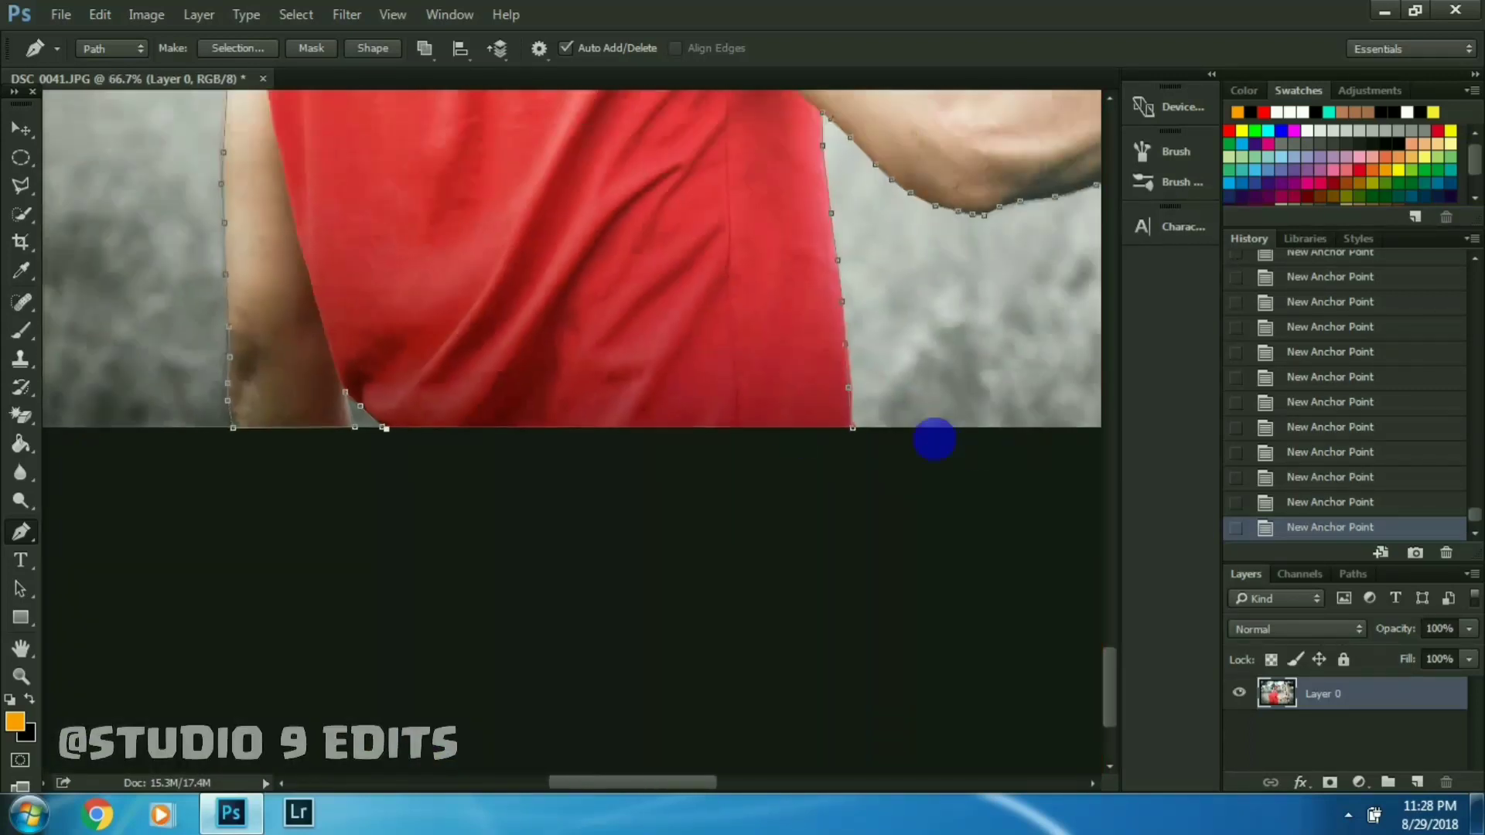
left_click(935, 438)
scroll(935, 438, "down", 3)
- Turn the path into a selection, add and apply a layer mask, then browse for a PUBG image
right_click(505, 358)
left_click(584, 394)
key("Return")
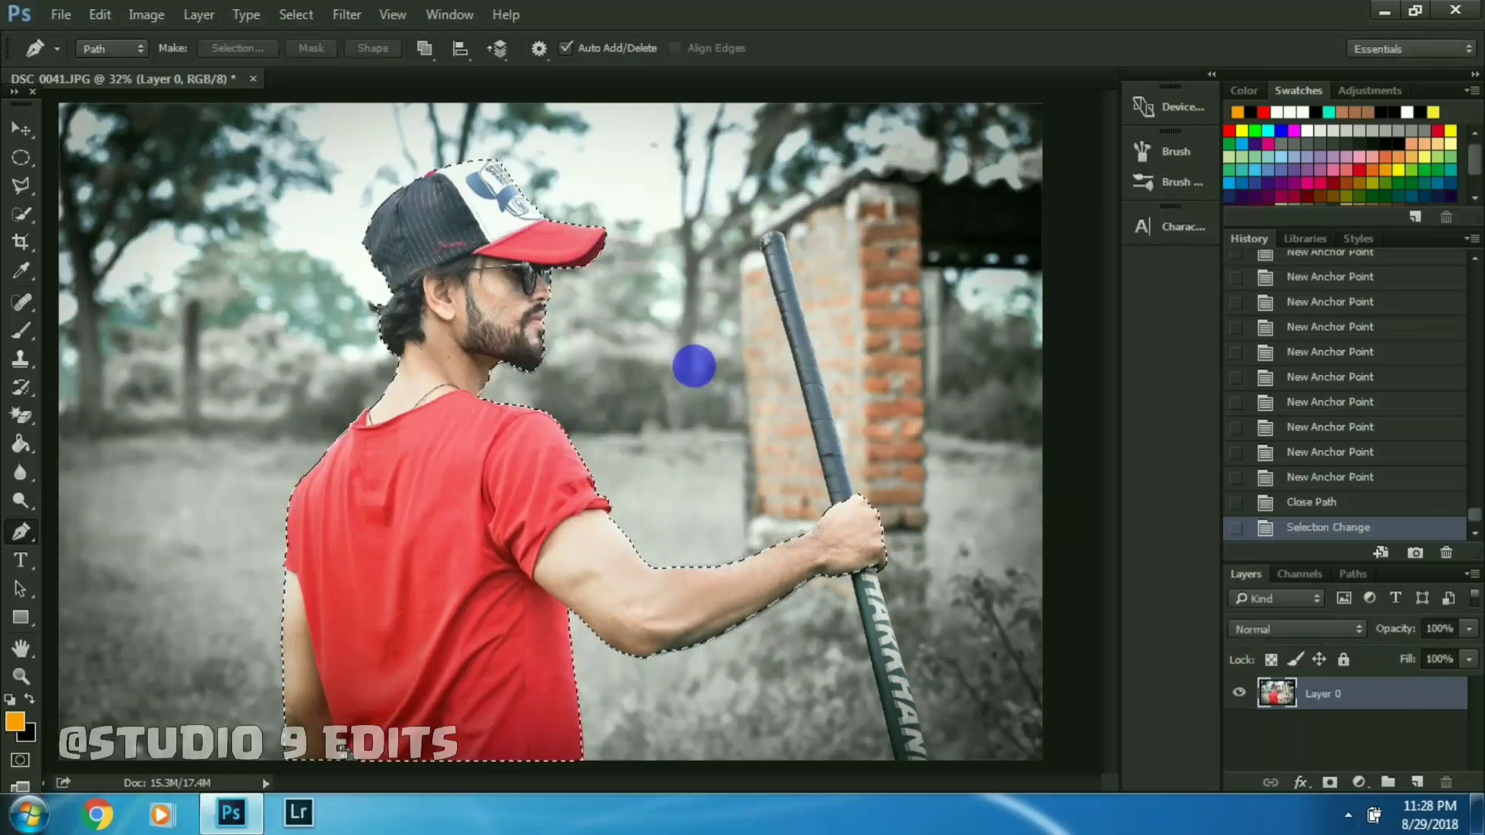
scroll(693, 392, "down", 1)
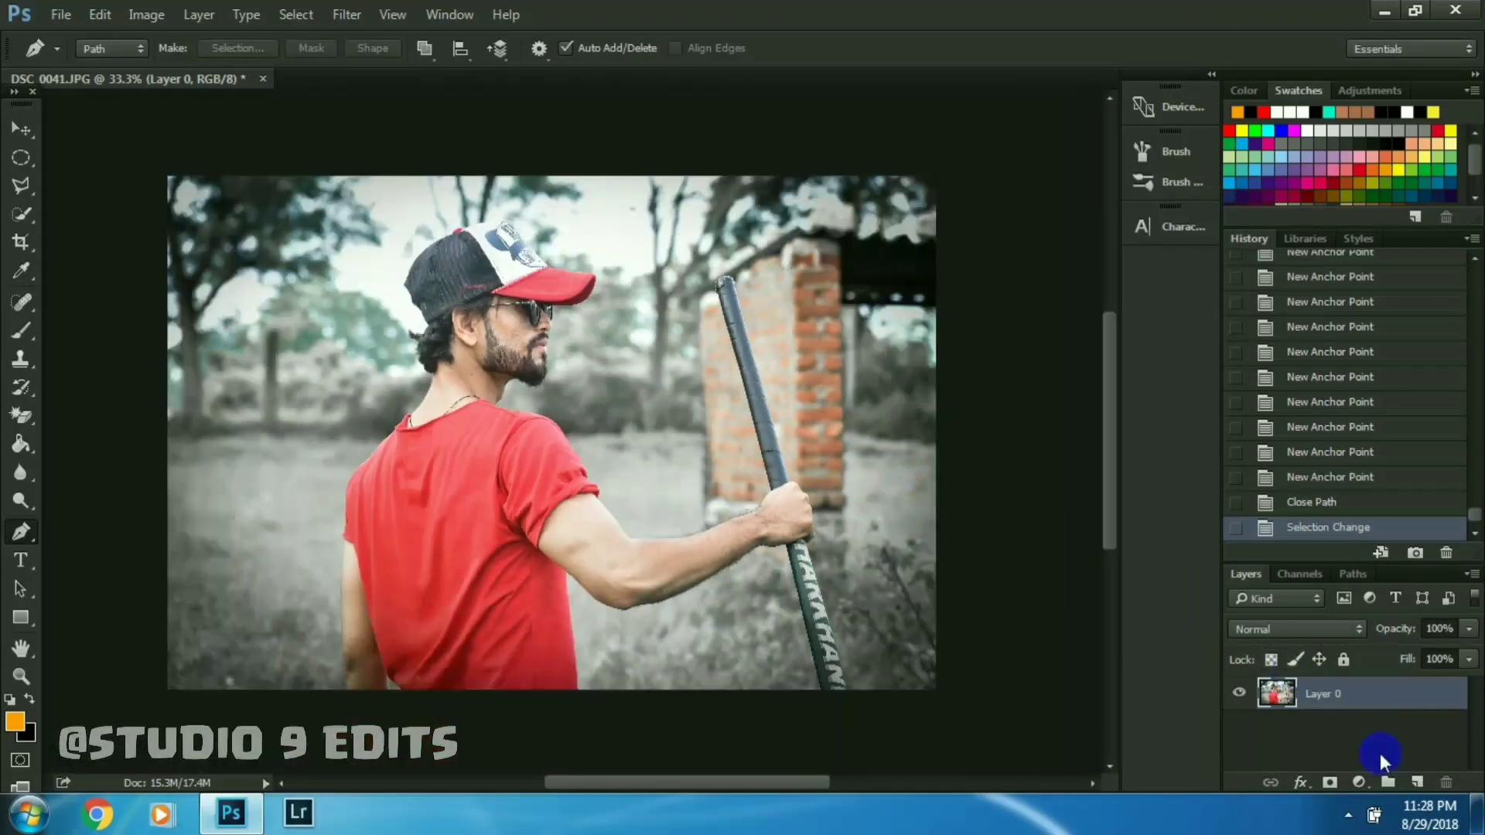
left_click(1330, 781)
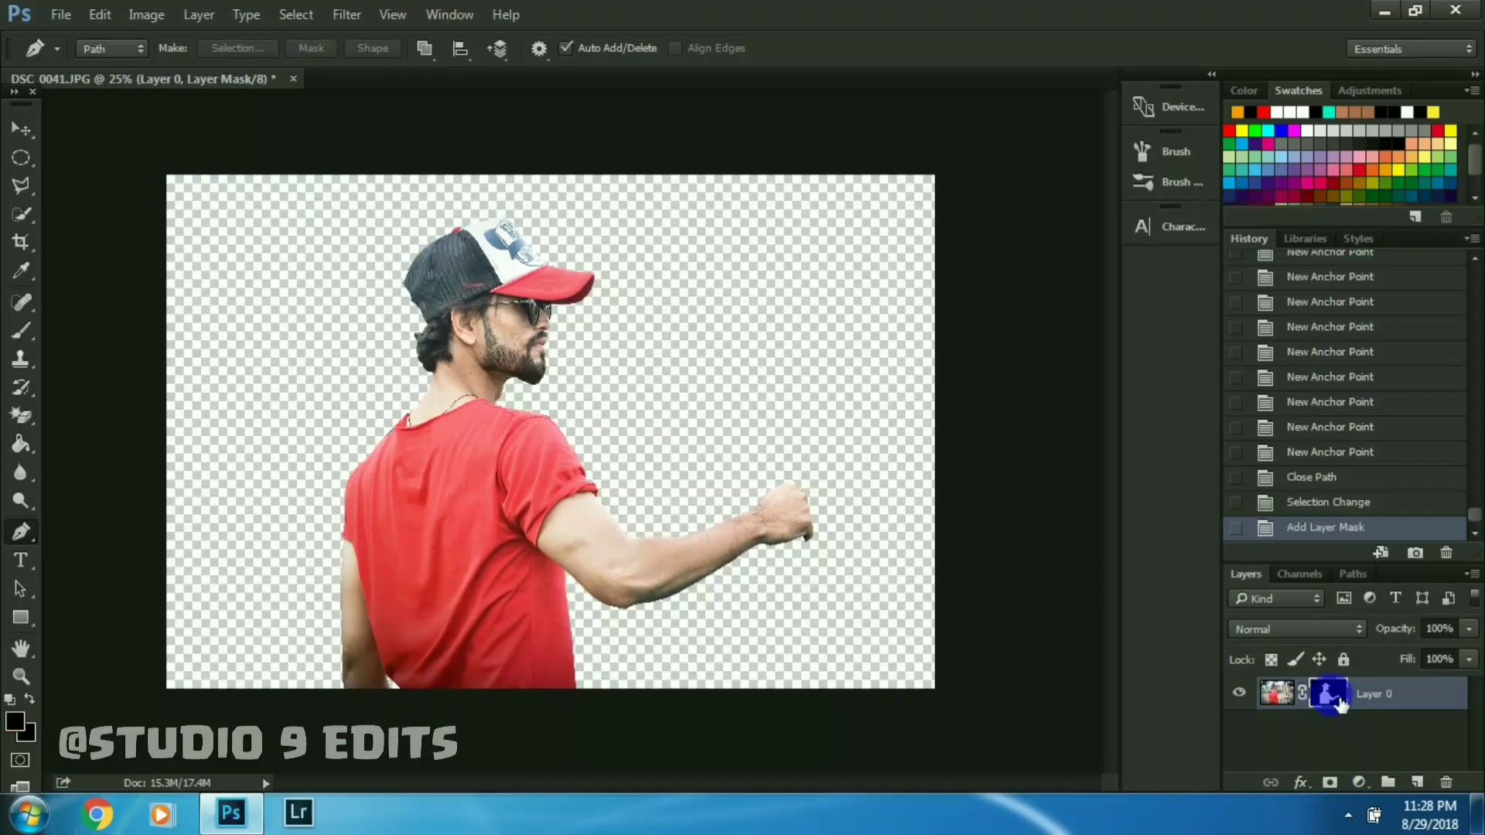
right_click(1327, 694)
left_click(1307, 534)
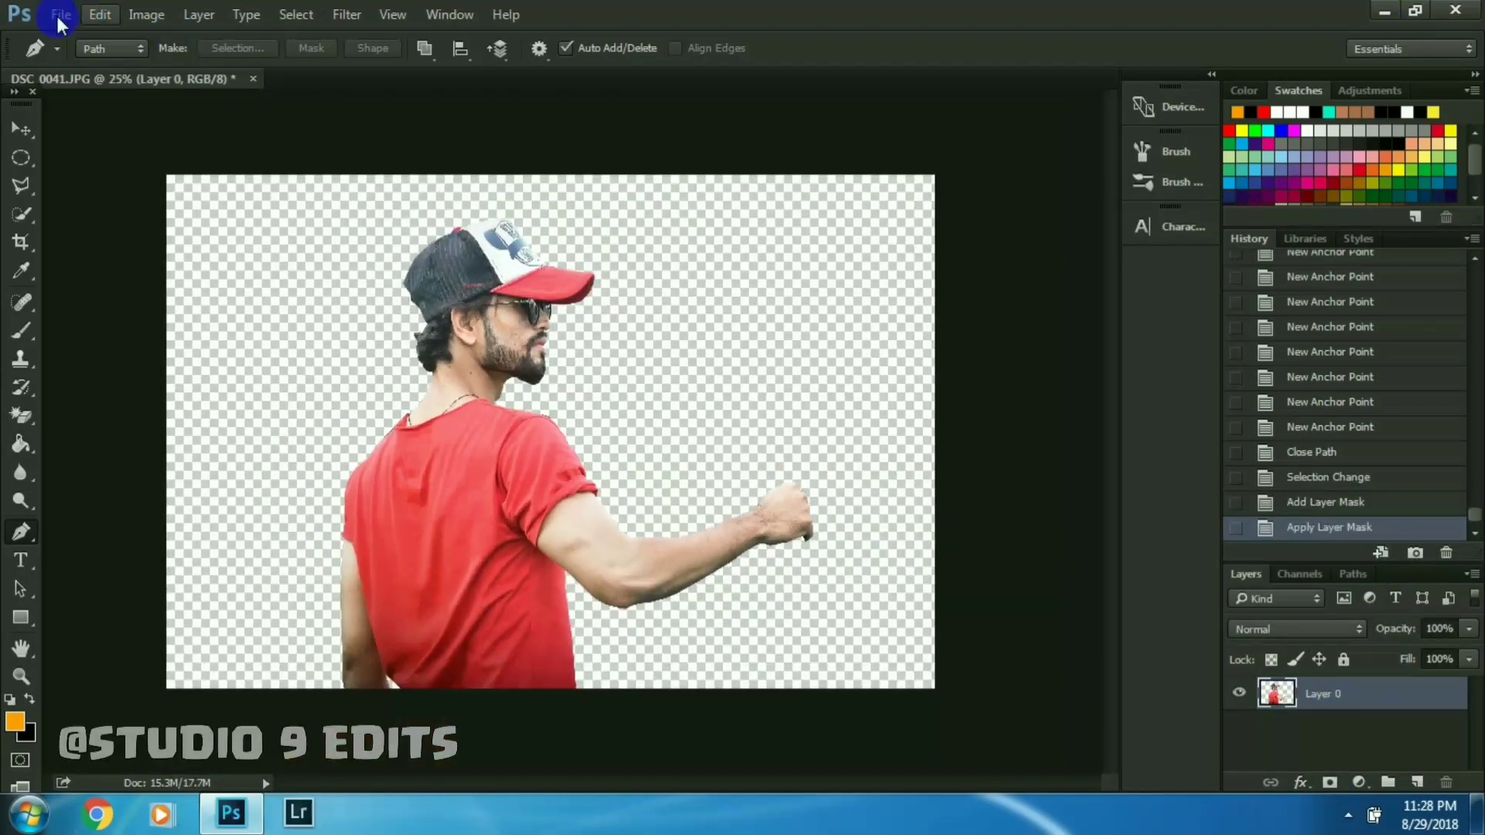
left_click(60, 14)
left_click(85, 60)
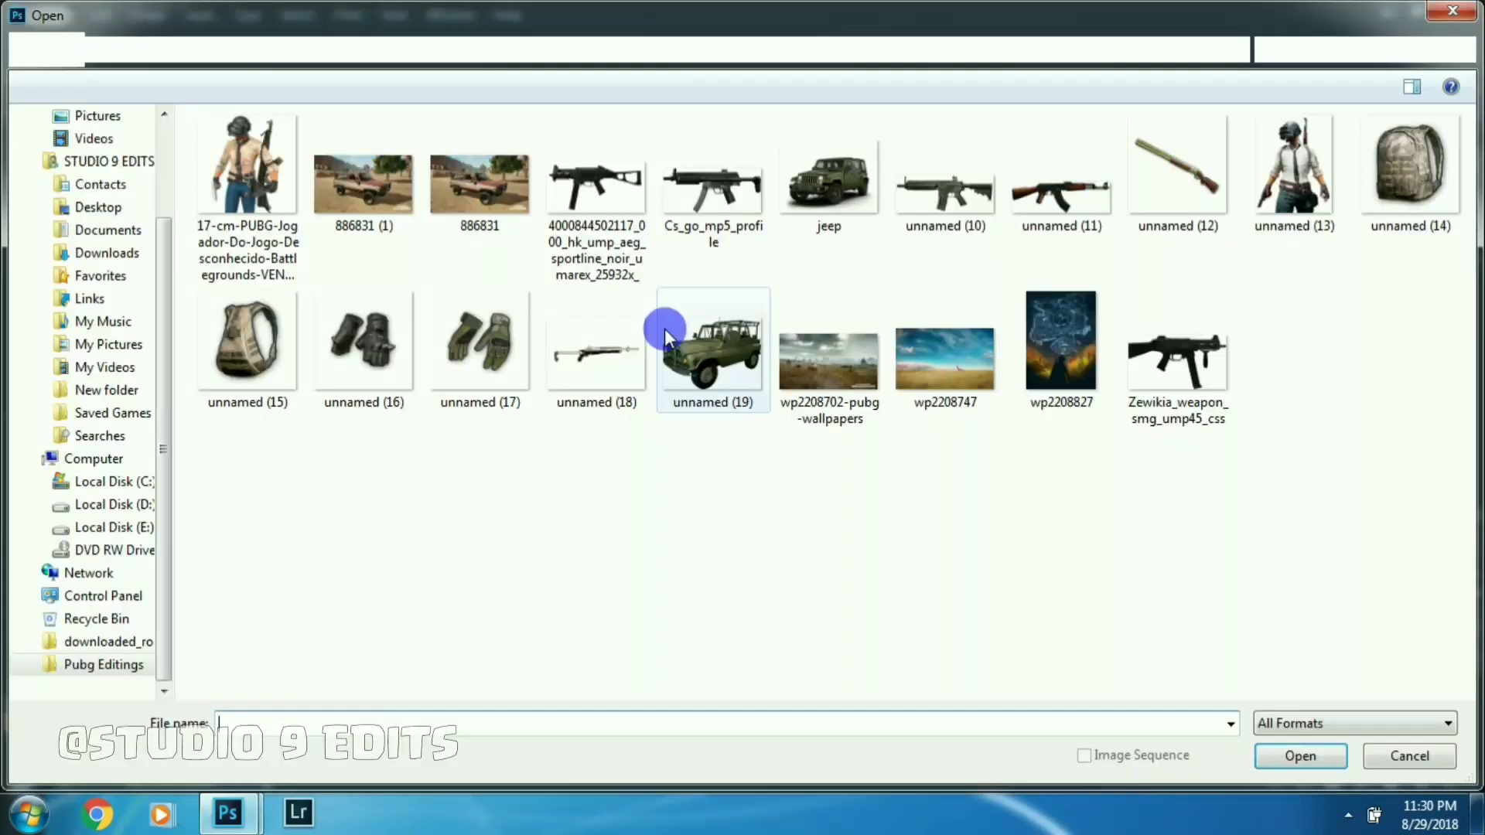
- Open the PUBG battlefield wallpaper and fill over its BATTLEGROUNDS logo
double_click(860, 367)
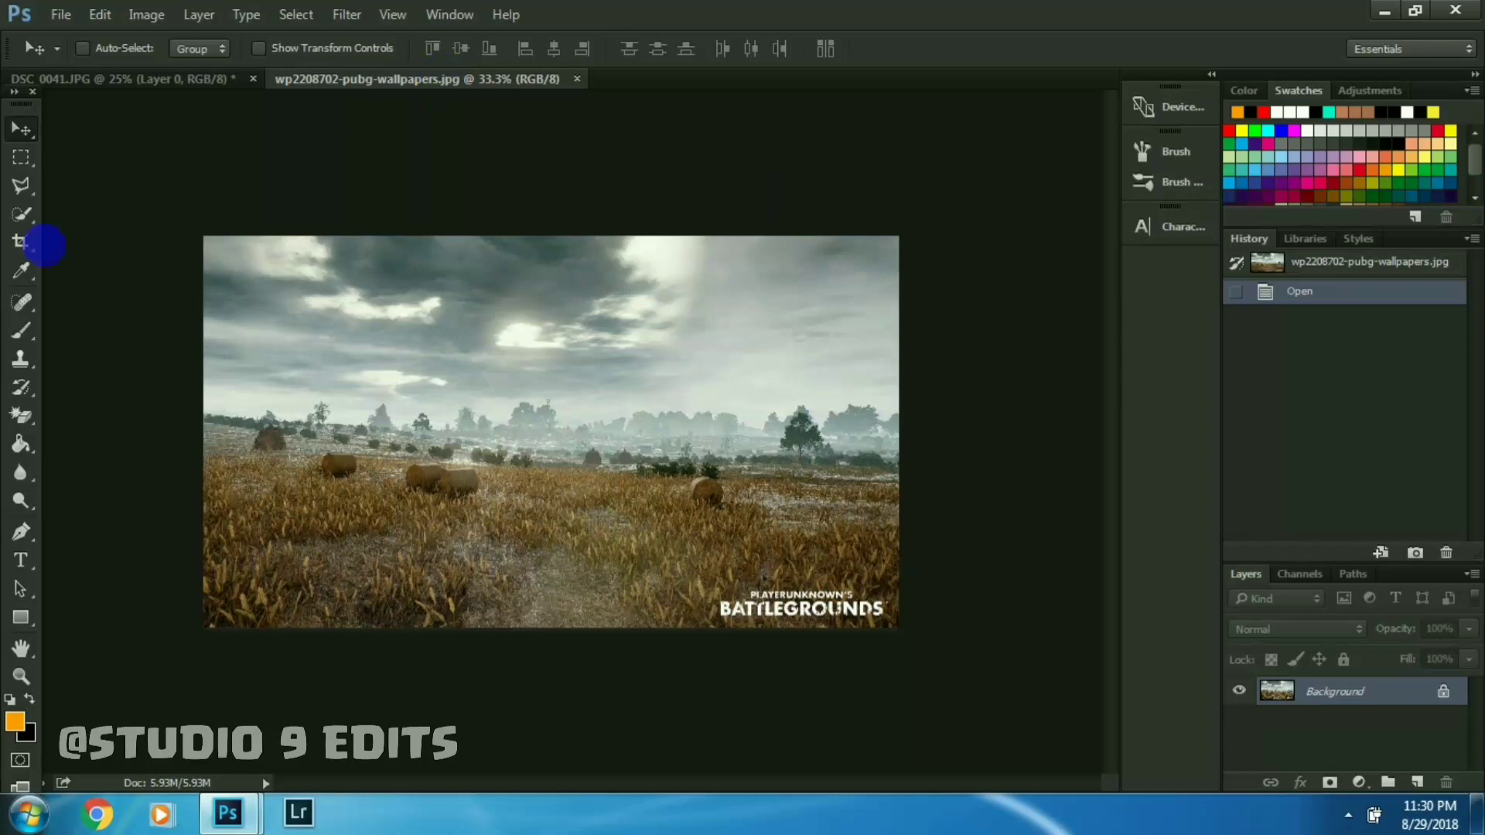
left_click(20, 158)
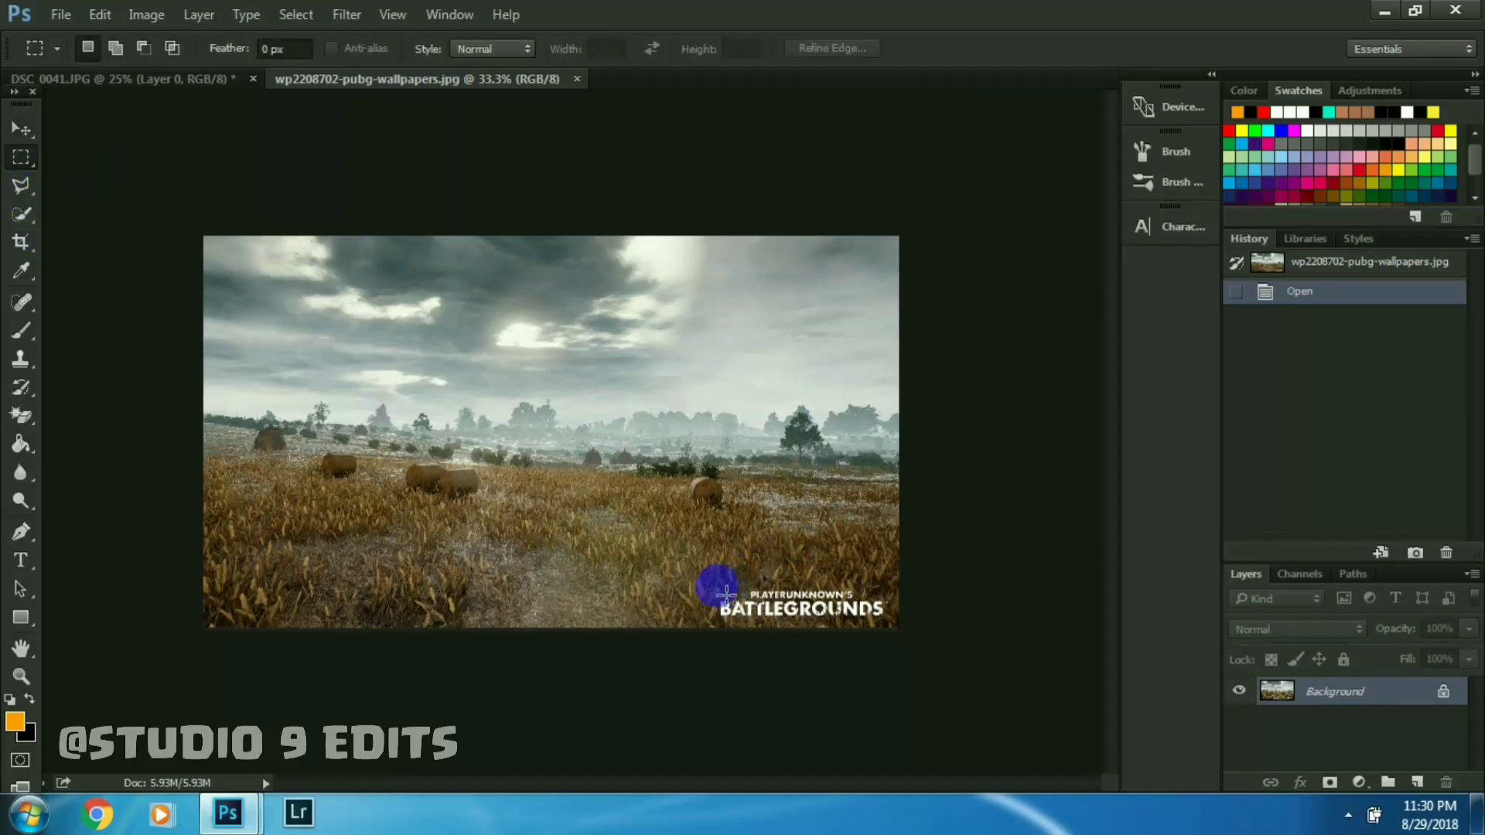
left_click_drag(895, 624, 887, 618)
right_click(882, 596)
left_click(917, 522)
left_click(1087, 160)
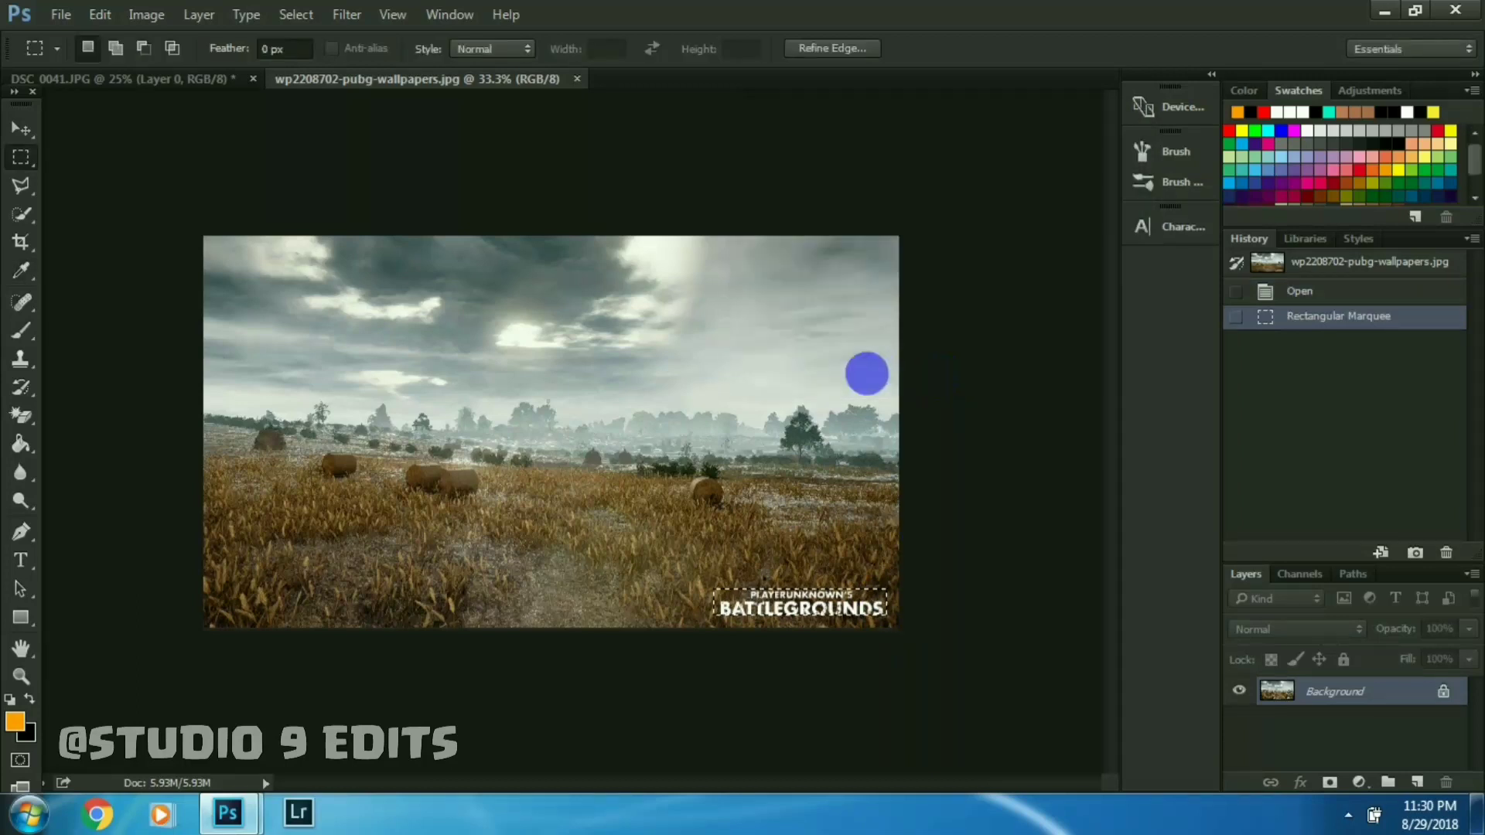
right_click(865, 373)
left_click(920, 387)
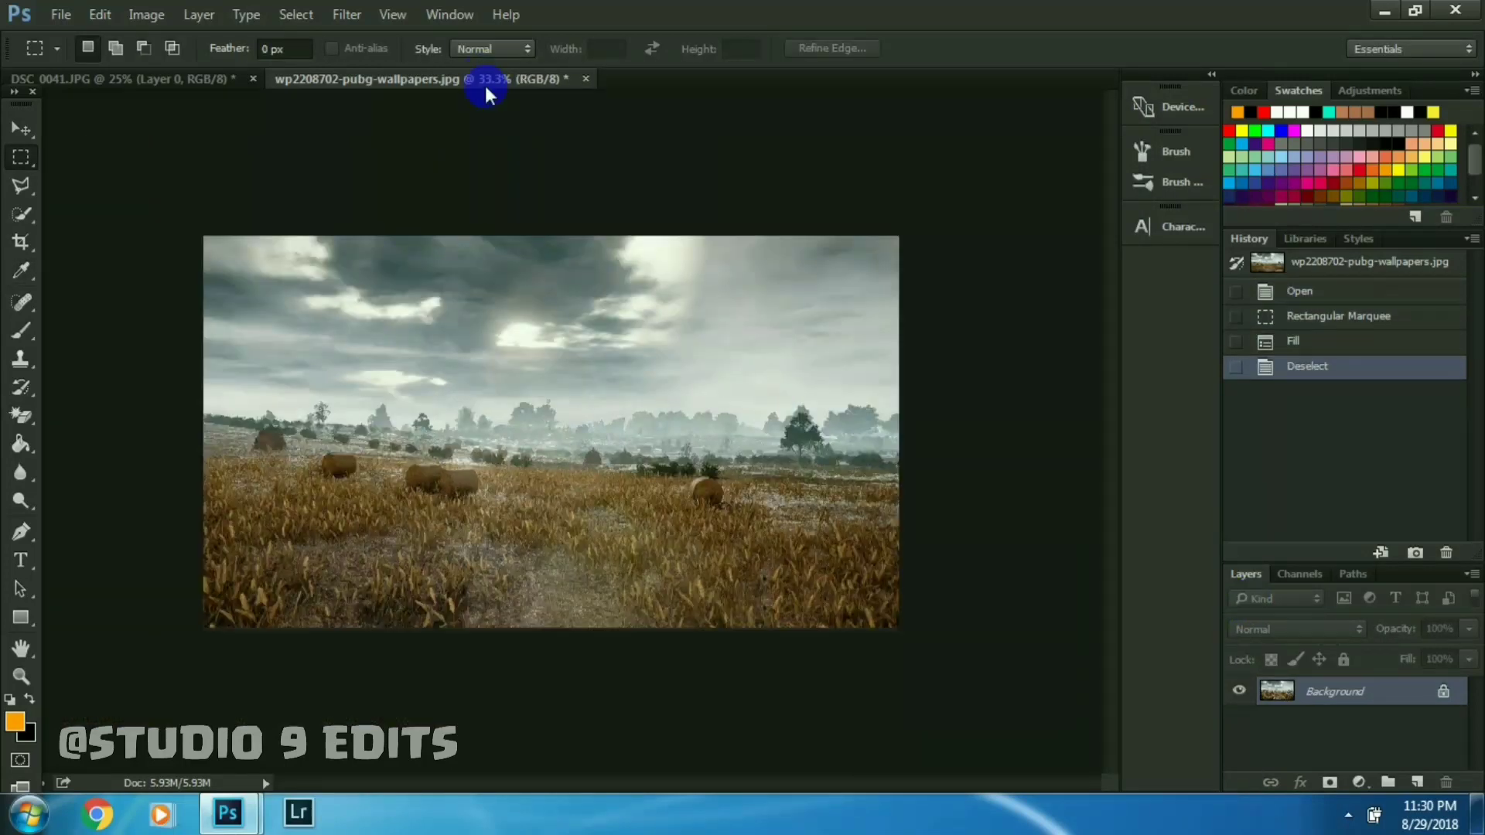
- Drag the wallpaper into the man's photo and scale it to fill the canvas
left_click_drag(485, 78, 685, 34)
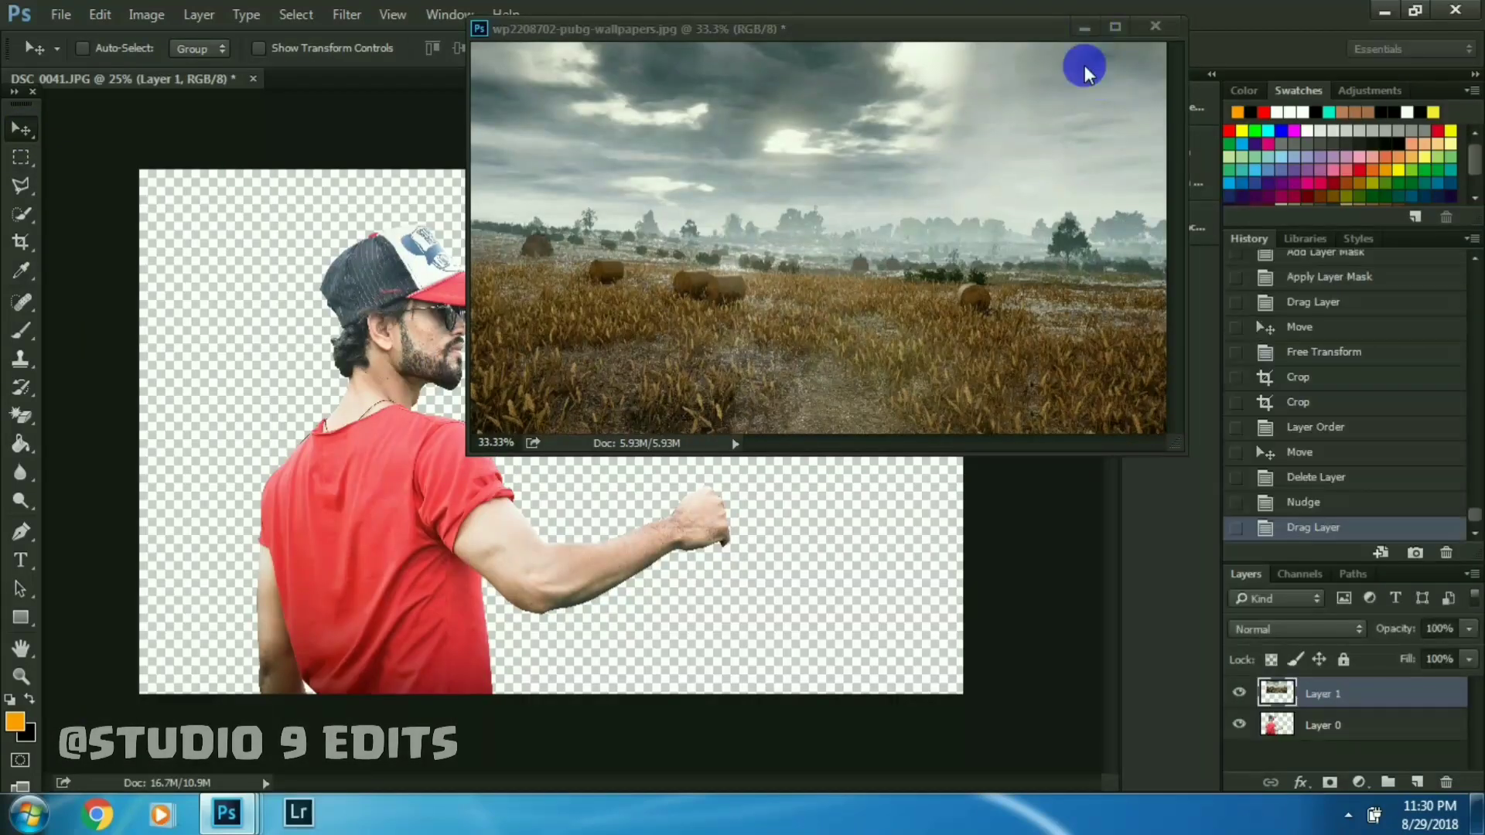
left_click_drag(1080, 60, 775, 334)
left_click_drag(553, 483, 569, 534)
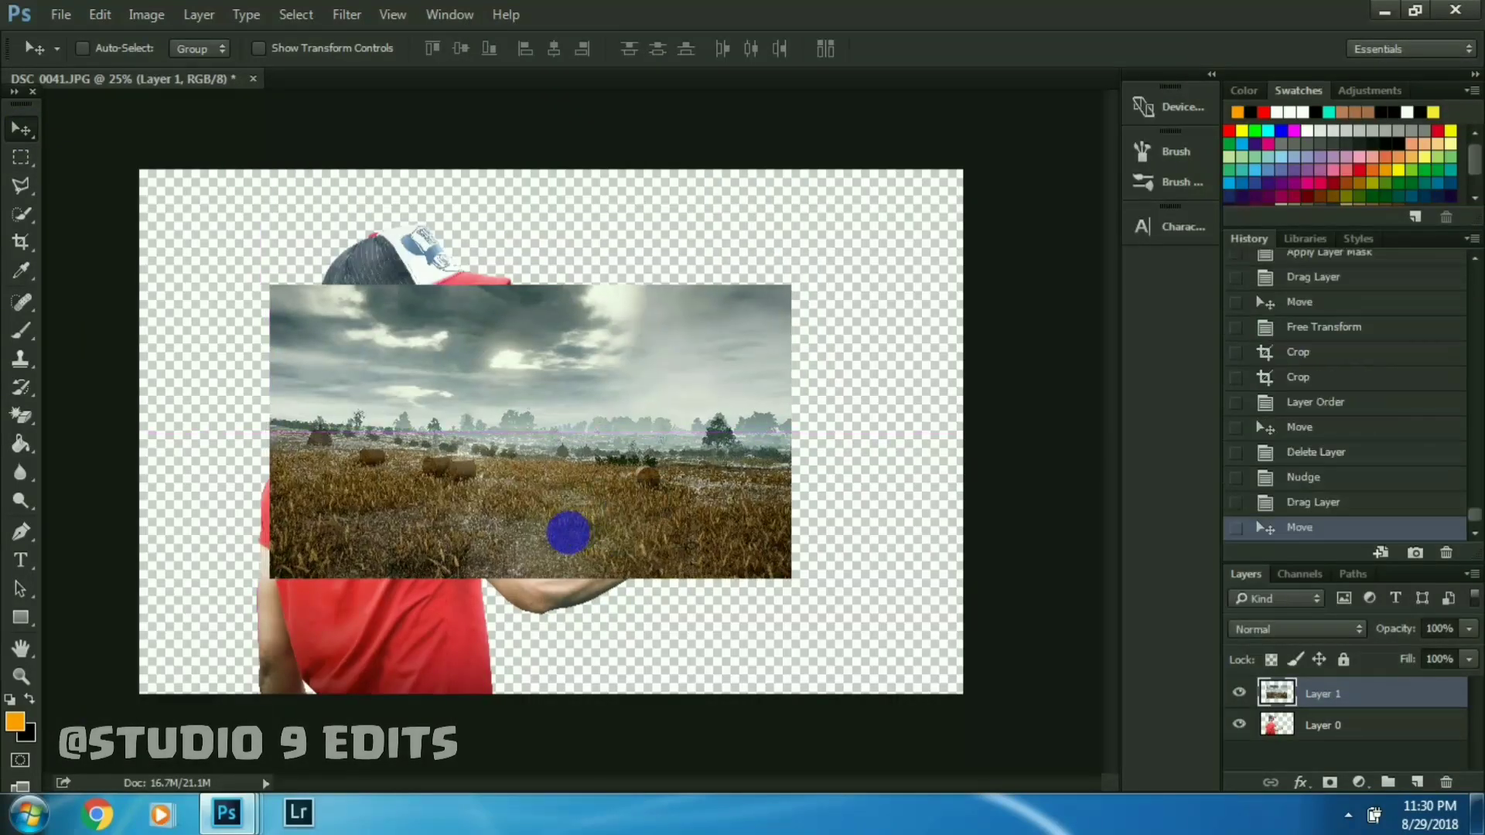
key("ctrl+t")
left_click_drag(874, 630, 963, 691)
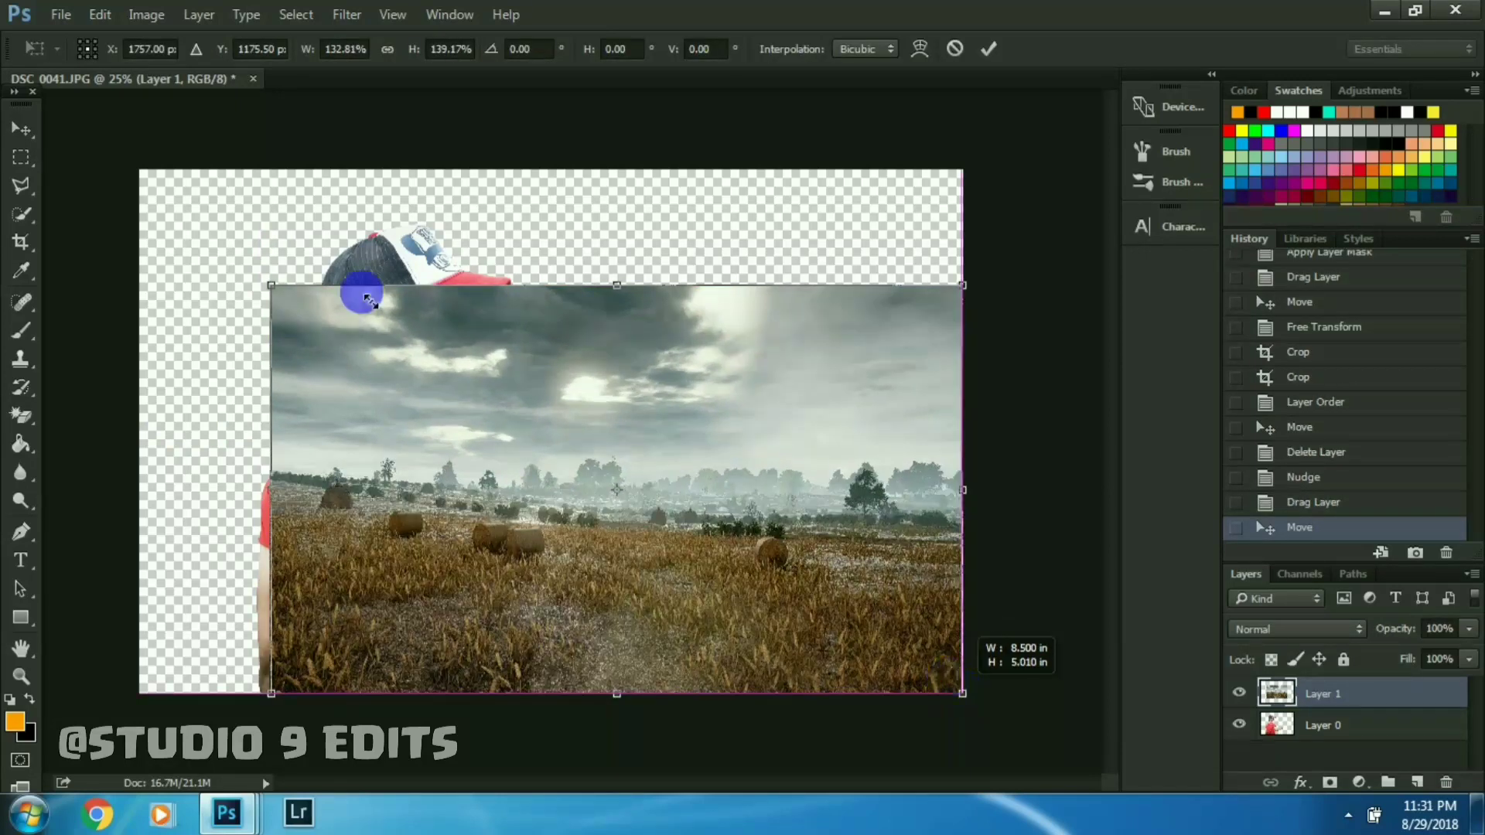
left_click_drag(218, 232, 139, 169)
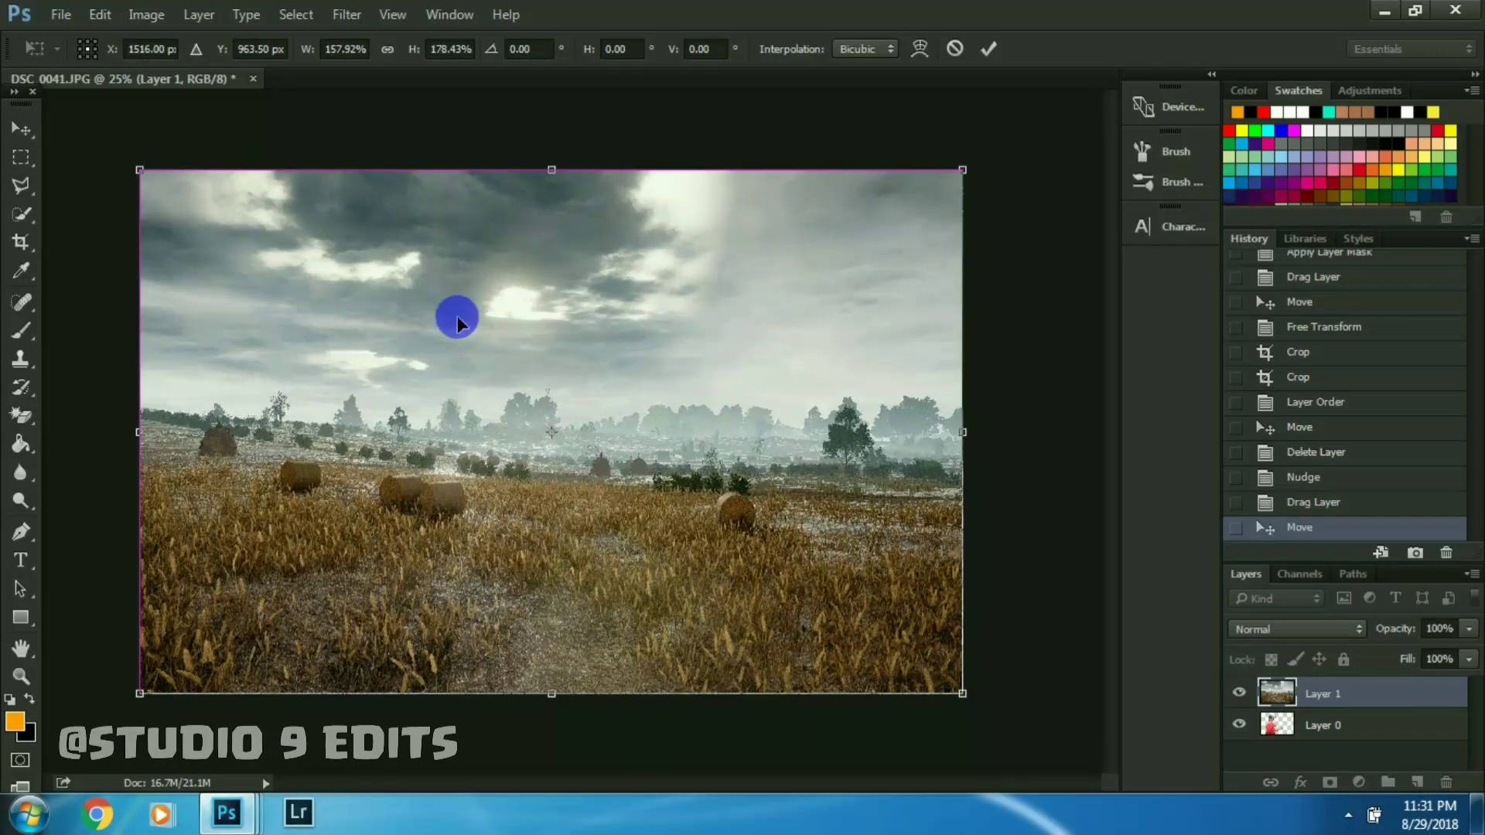
key("Return")
- Put the man's layer above the wallpaper and reposition him in the scene
left_click_drag(1322, 725, 1315, 686)
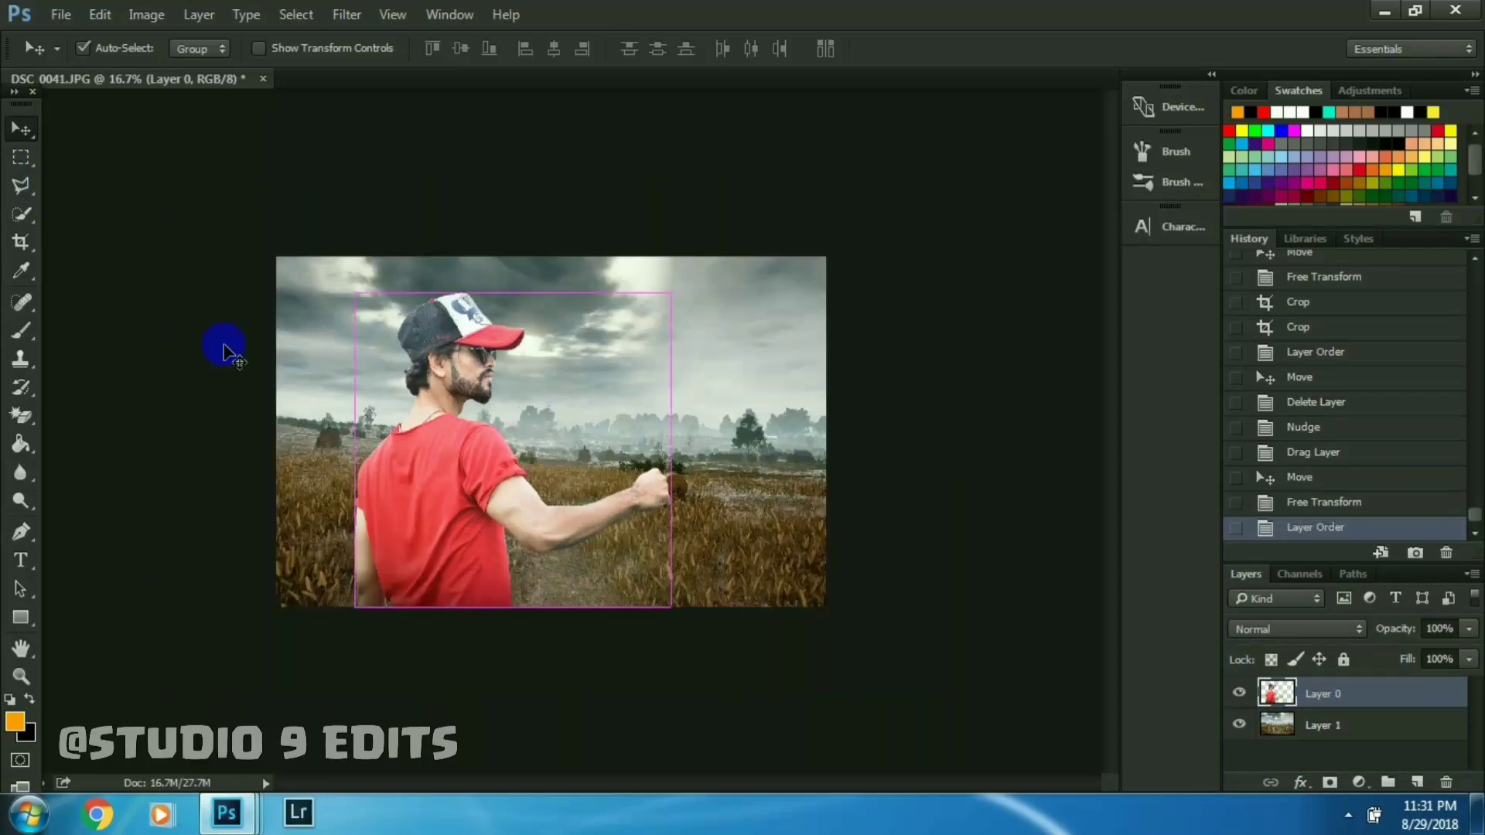
left_click(23, 130)
left_click_drag(486, 524, 647, 474)
key("ctrl+minus")
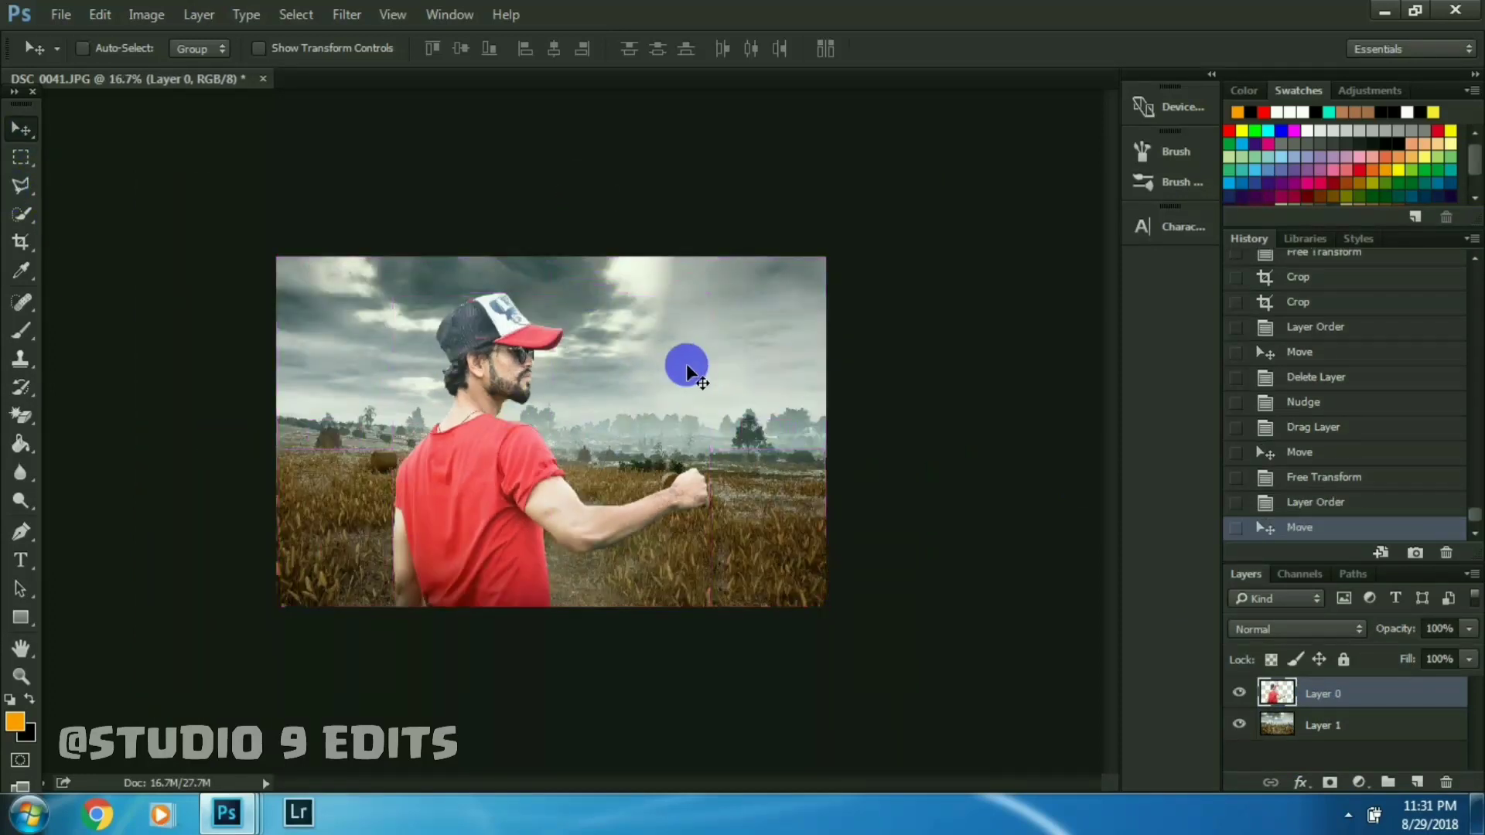
key("ctrl+plus")
- Open jeep.png and drag the jeep into the composite
left_click(62, 15)
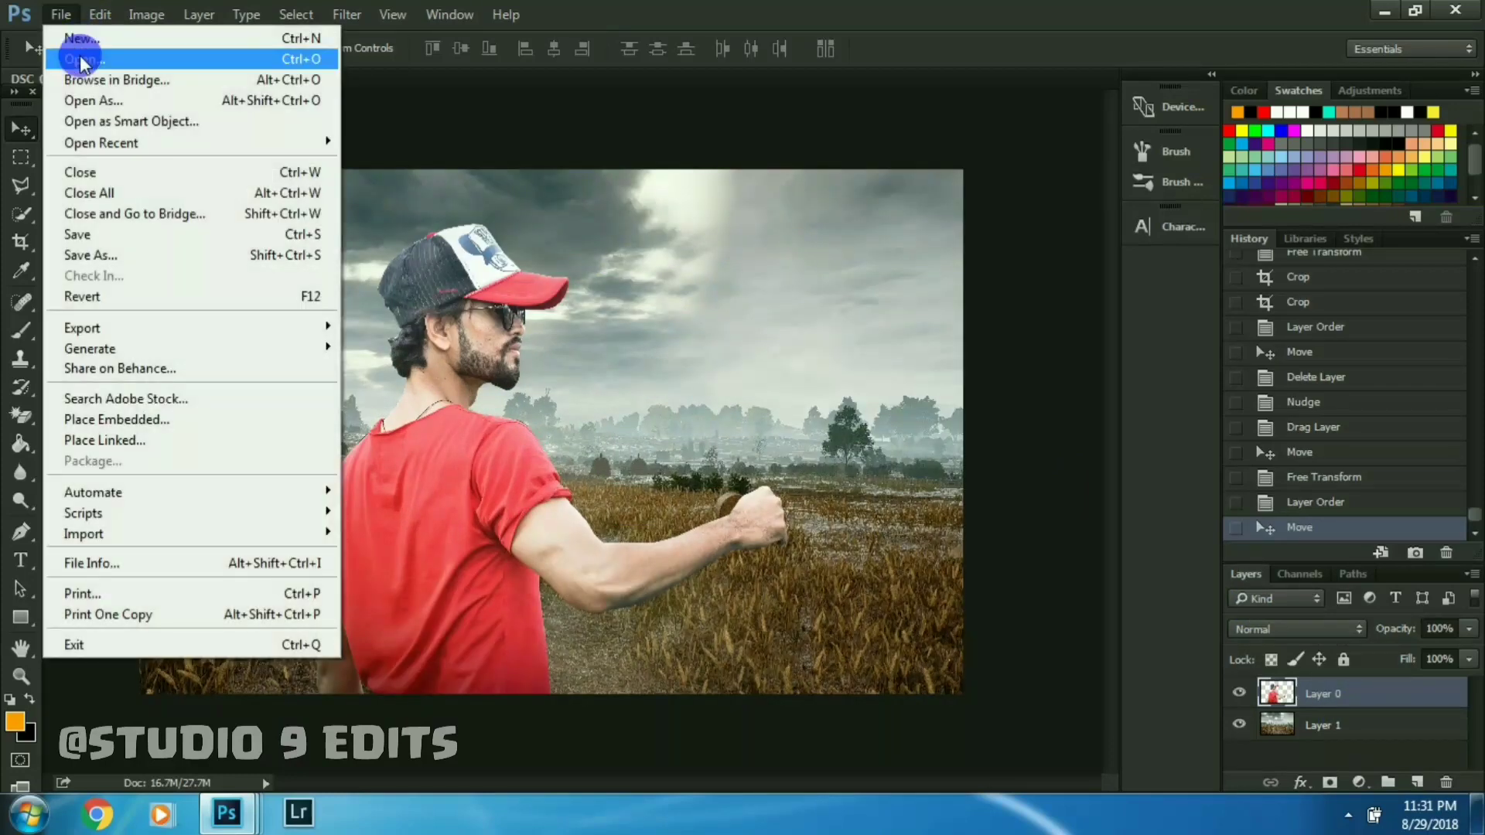
left_click(77, 57)
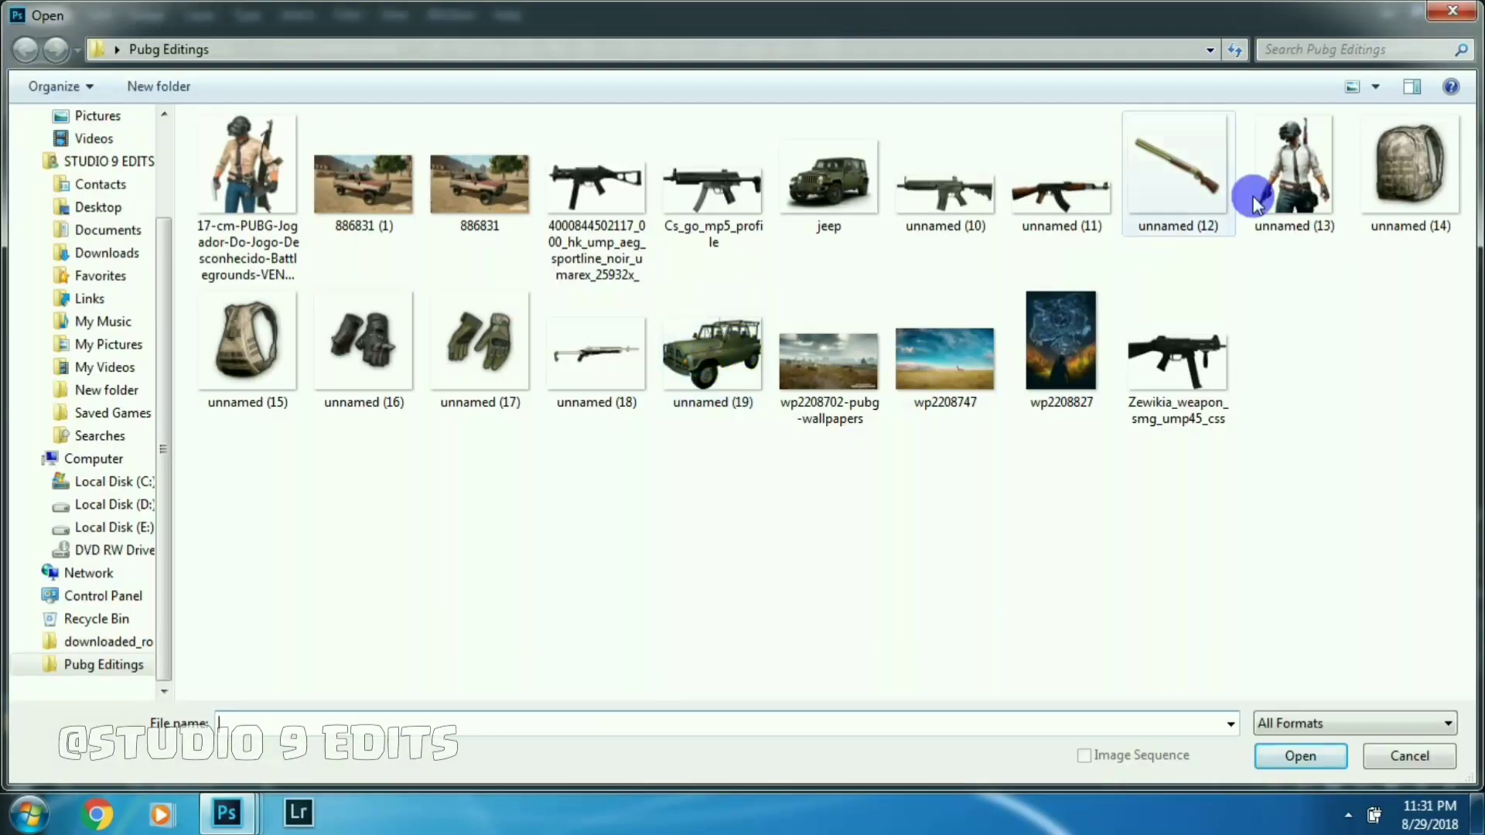
double_click(844, 192)
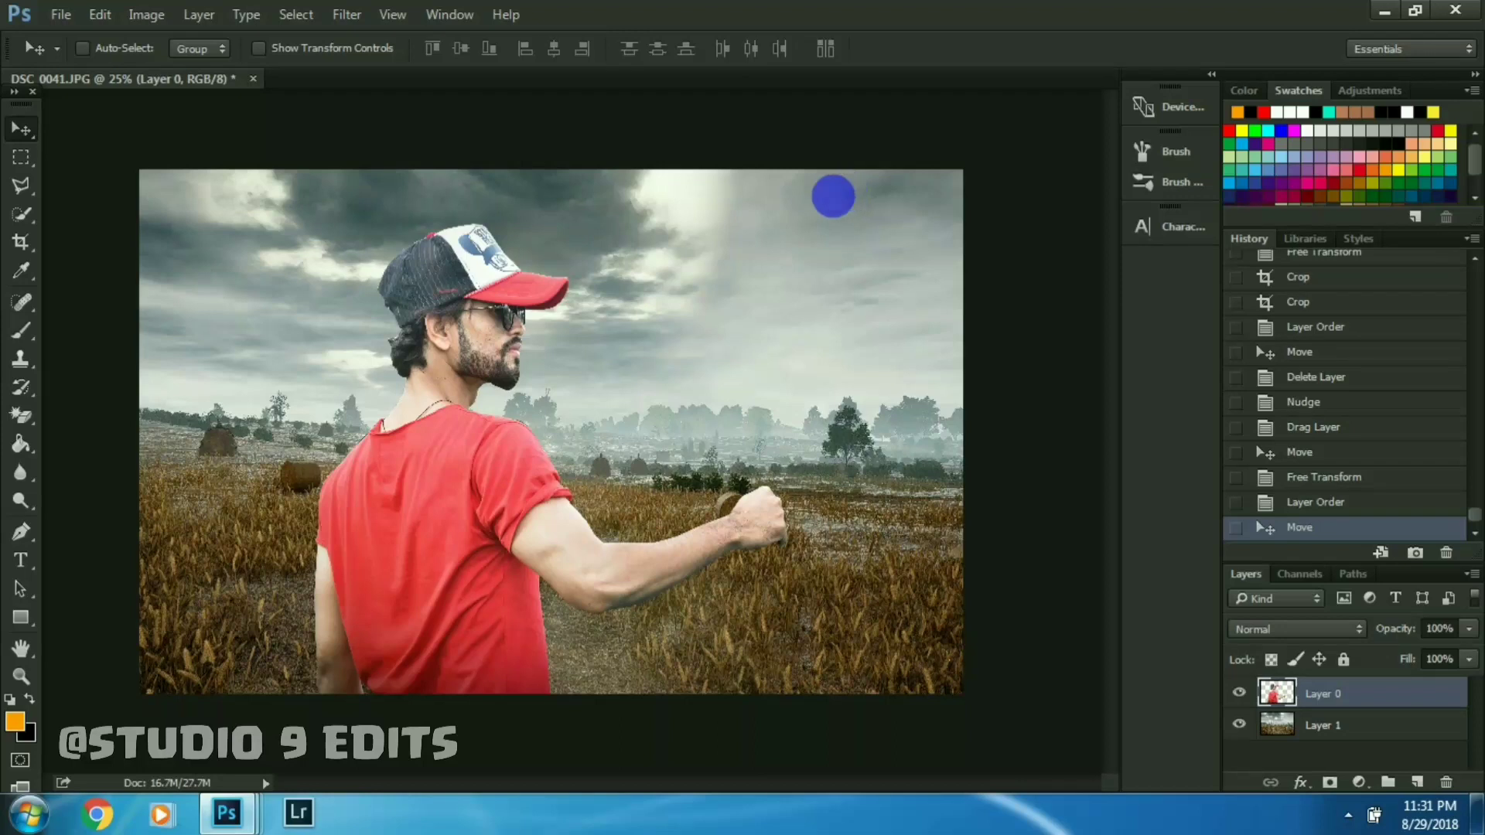
left_click_drag(425, 79, 675, 29)
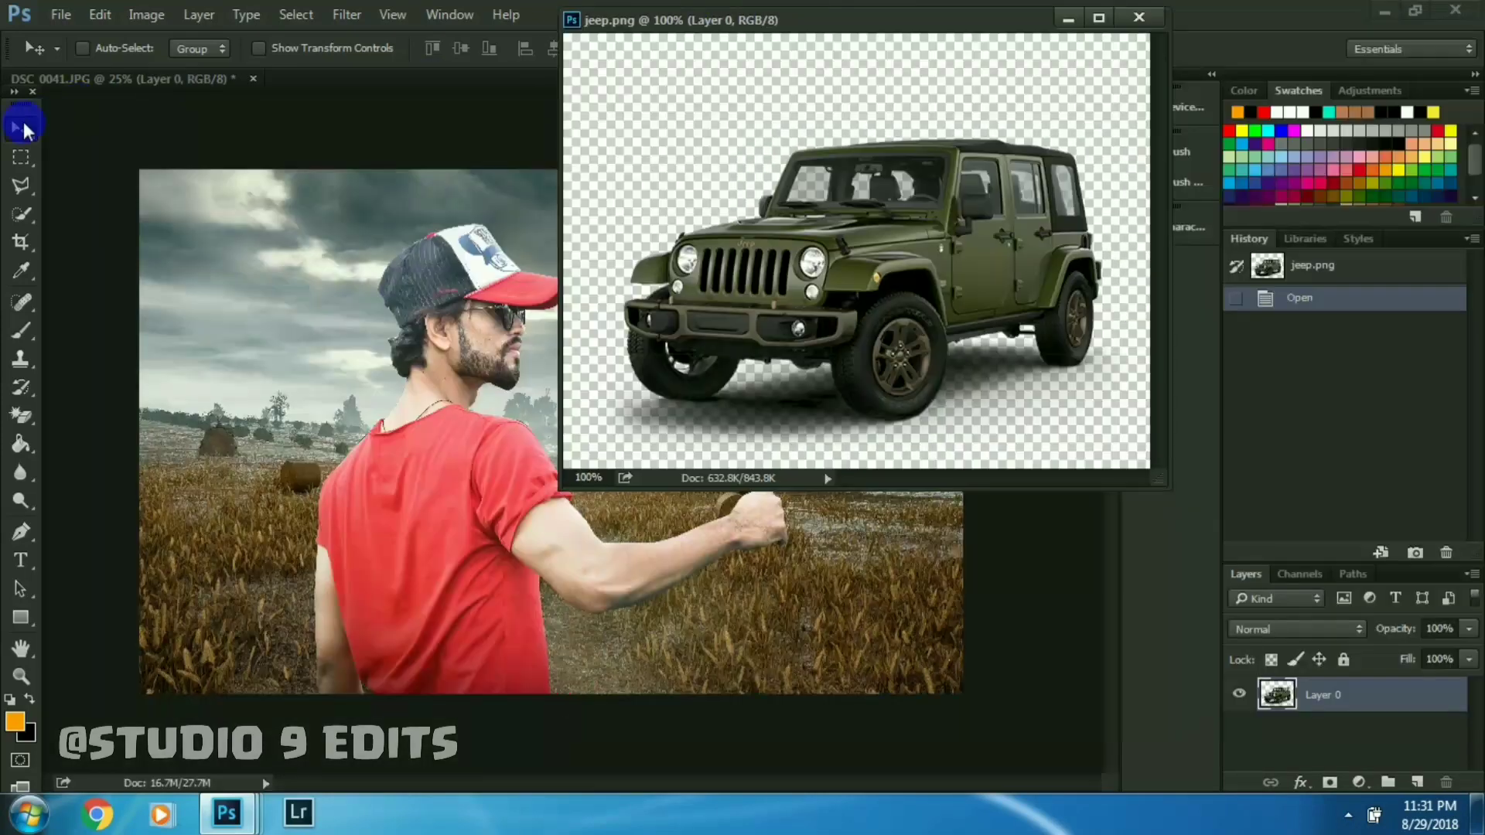
mouse_move(850, 255)
left_mouse_down()
mouse_move(542, 309)
mouse_move(526, 417)
left_mouse_up()
left_click(1068, 18)
- Enlarge the jeep, move it down-left and send it behind the man
key("ctrl+t")
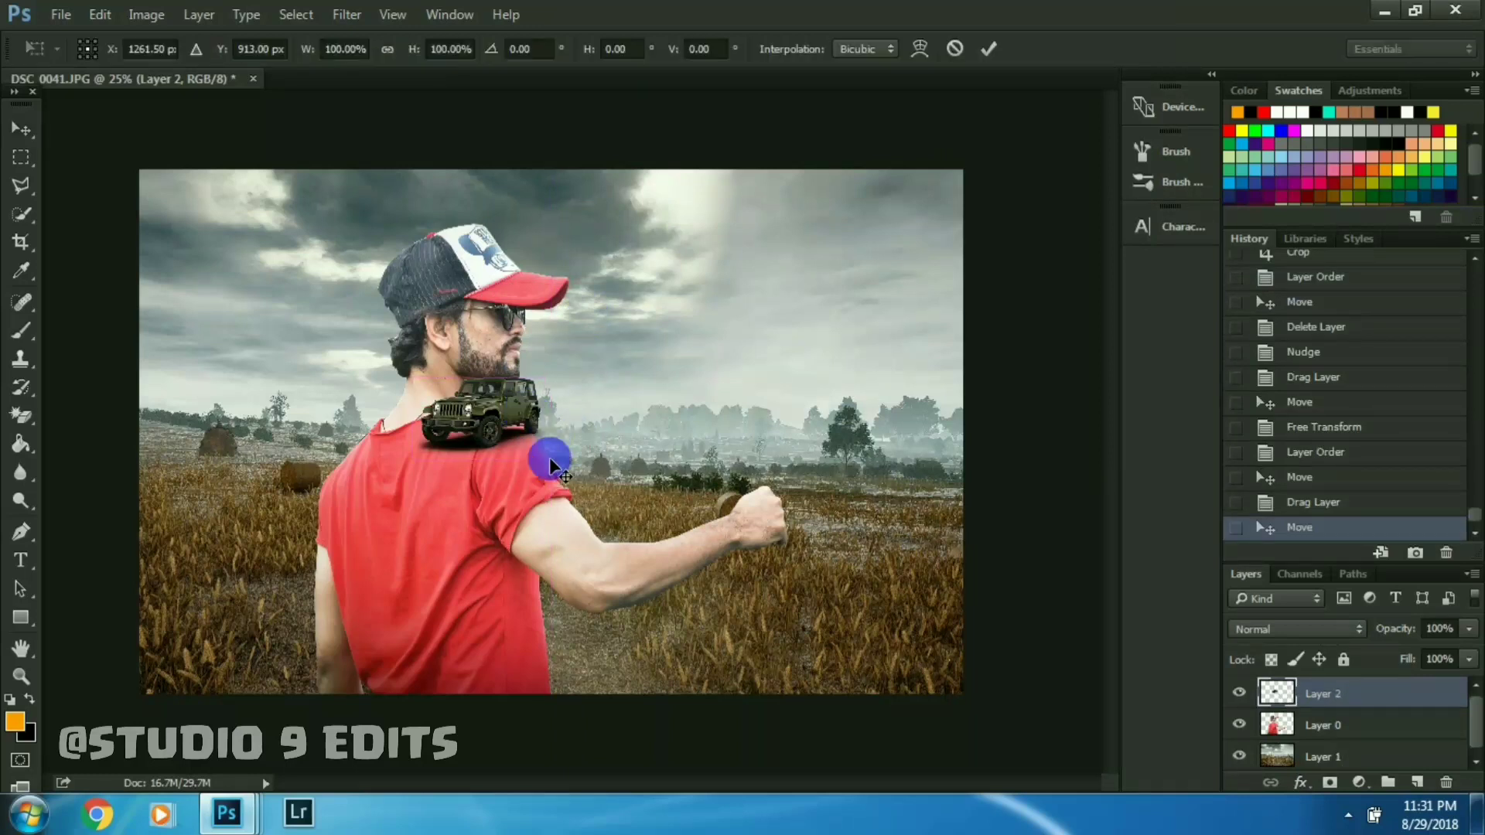
left_click_drag(611, 495, 723, 561)
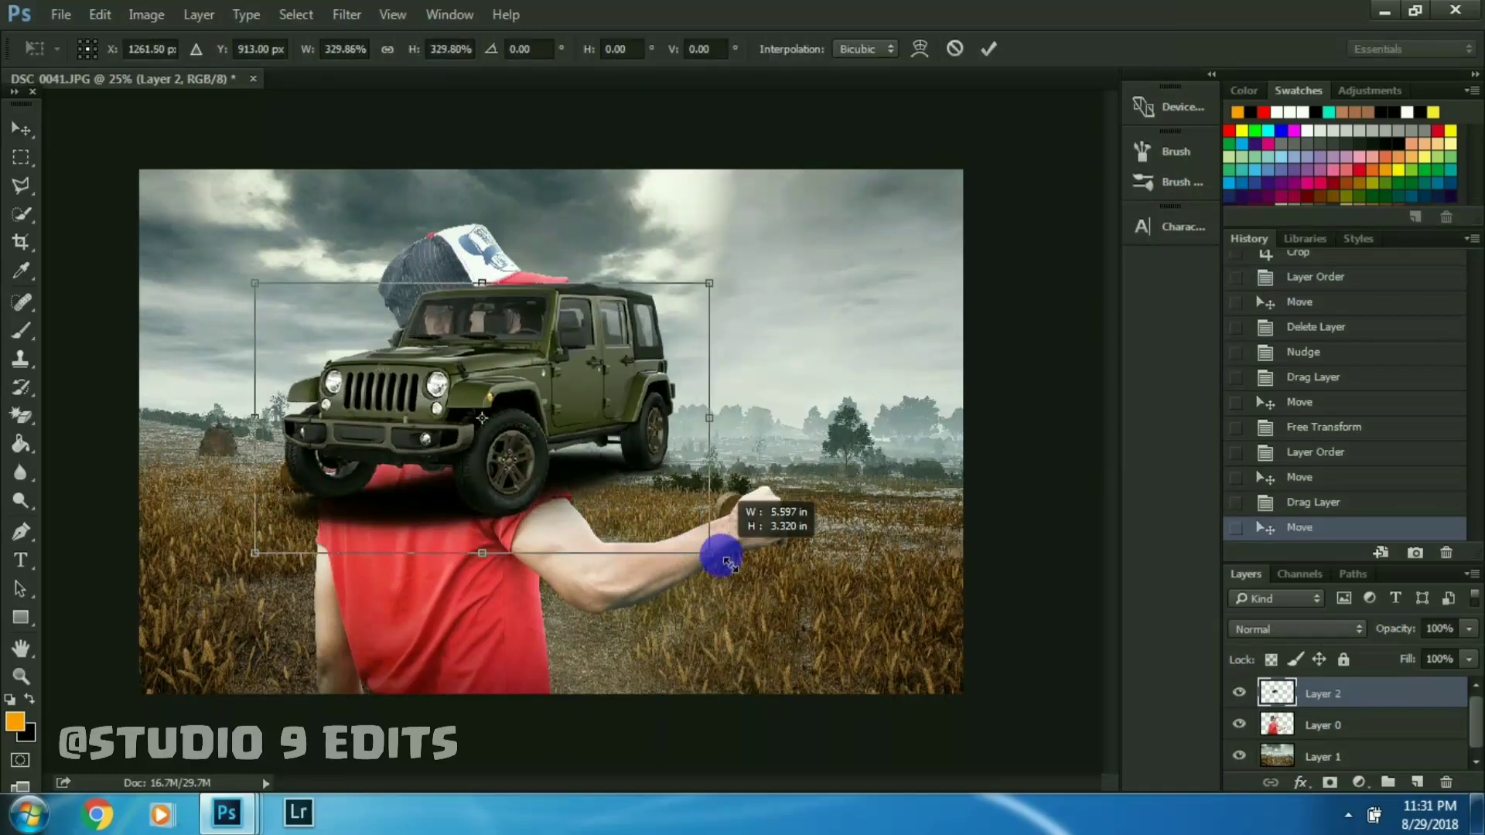
key("Return")
left_click_drag(607, 414, 564, 500)
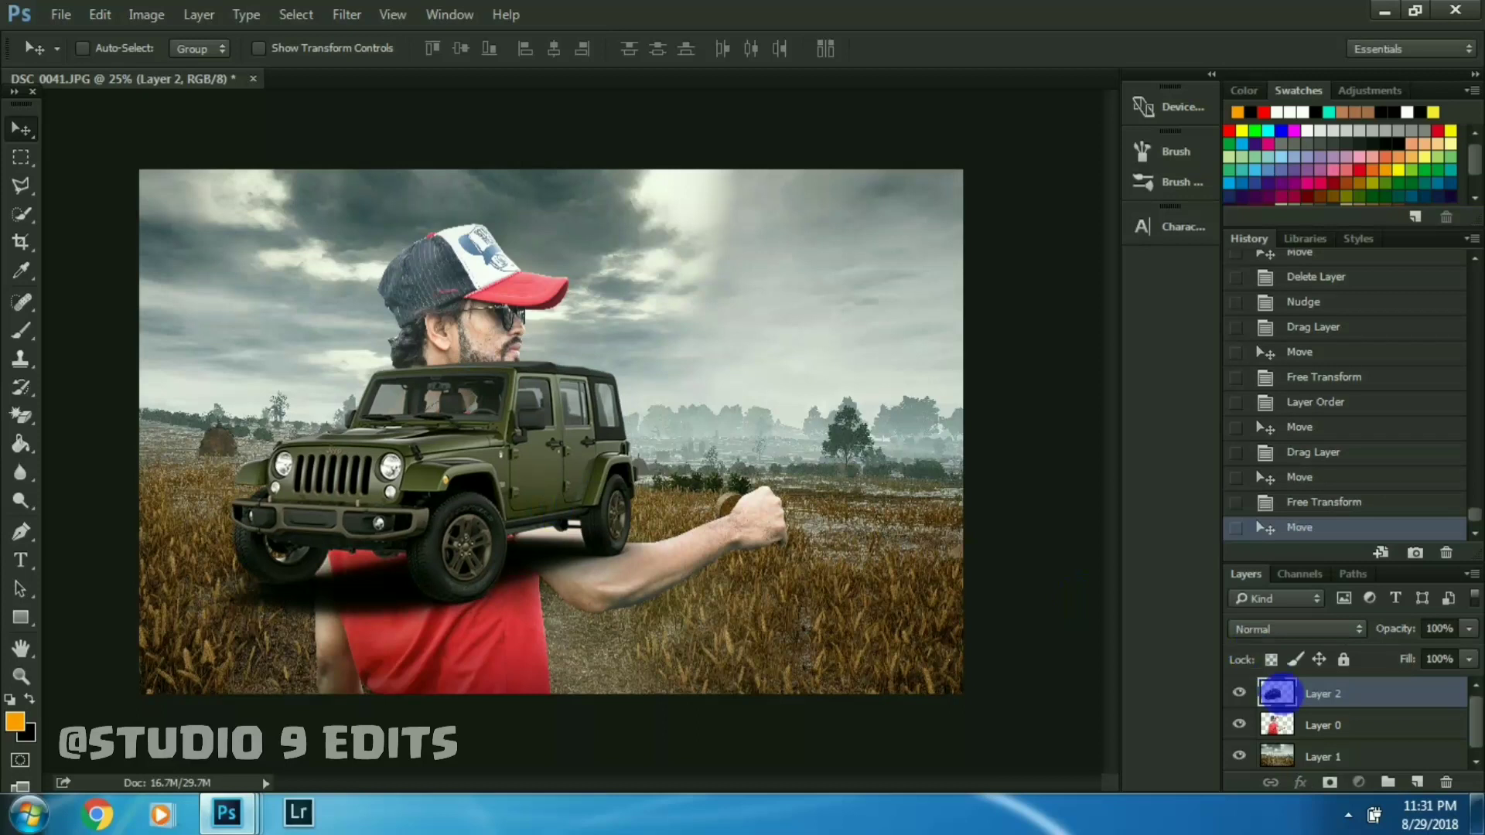
key("ctrl+bracketleft")
left_click_drag(585, 428, 608, 436)
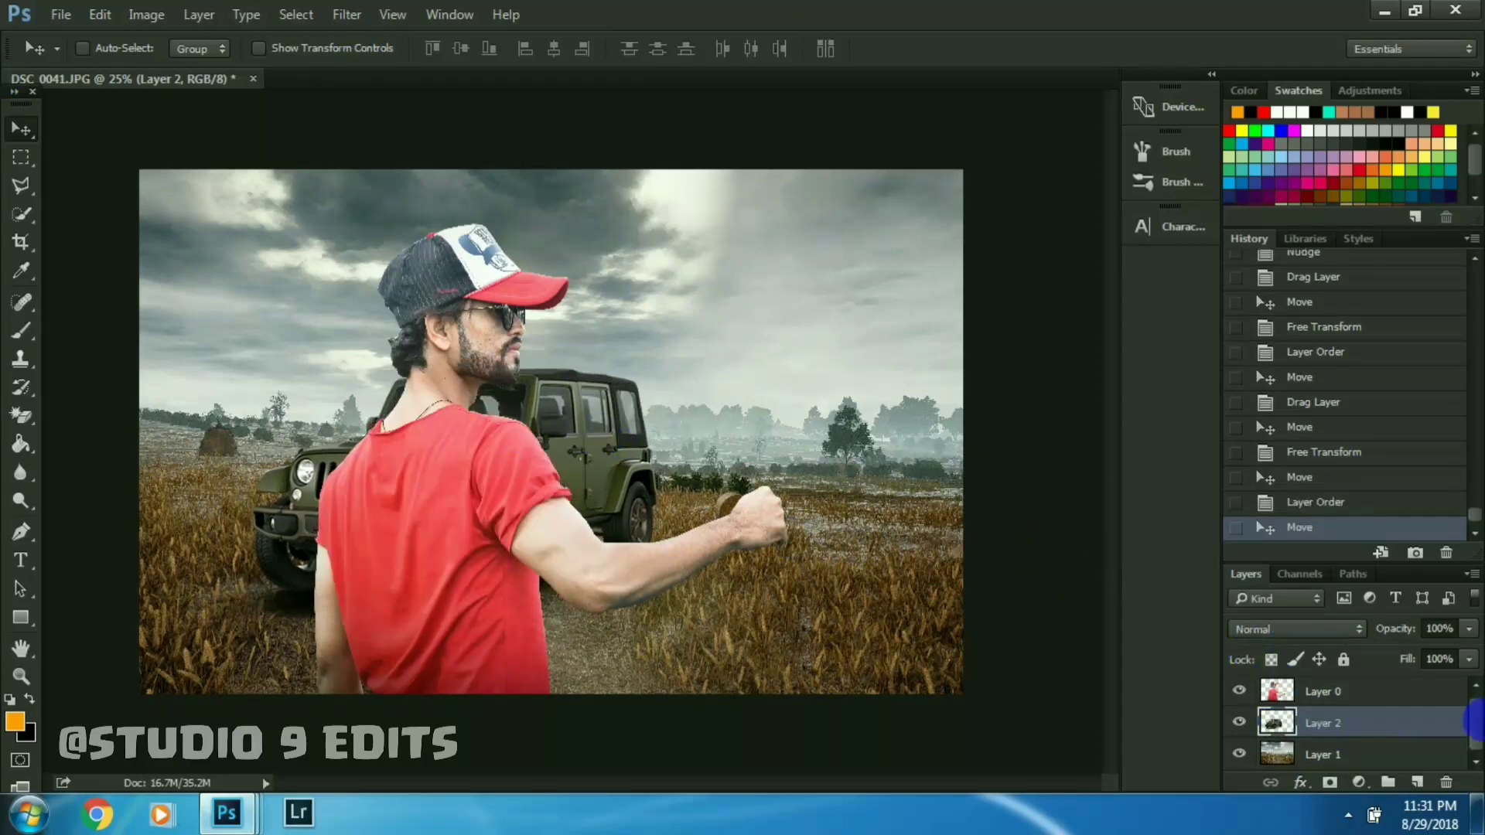
- Open the unnamed (10) rifle image in a floating window
left_click(62, 16)
left_click(56, 58)
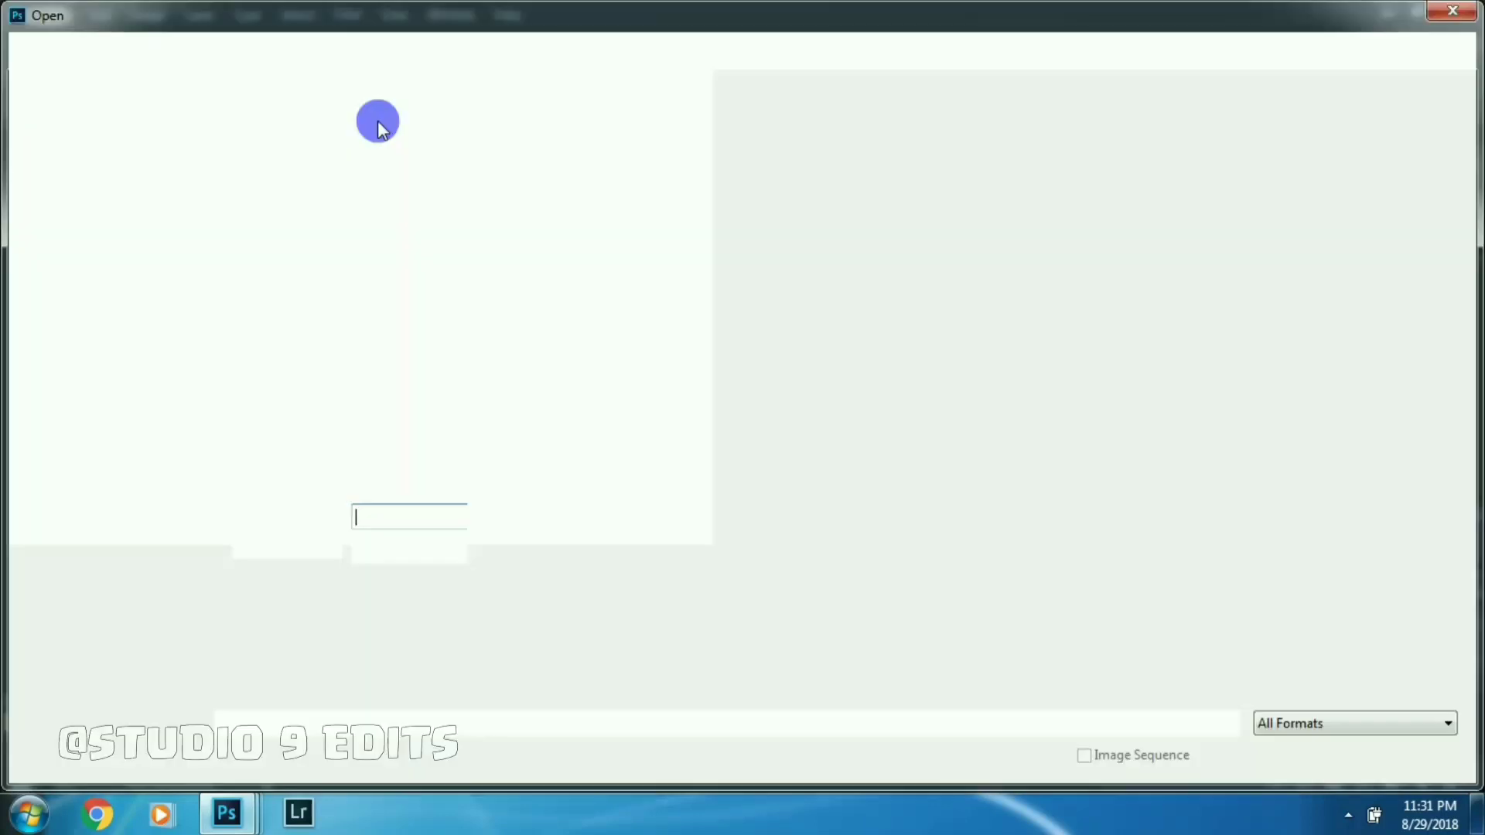
double_click(901, 213)
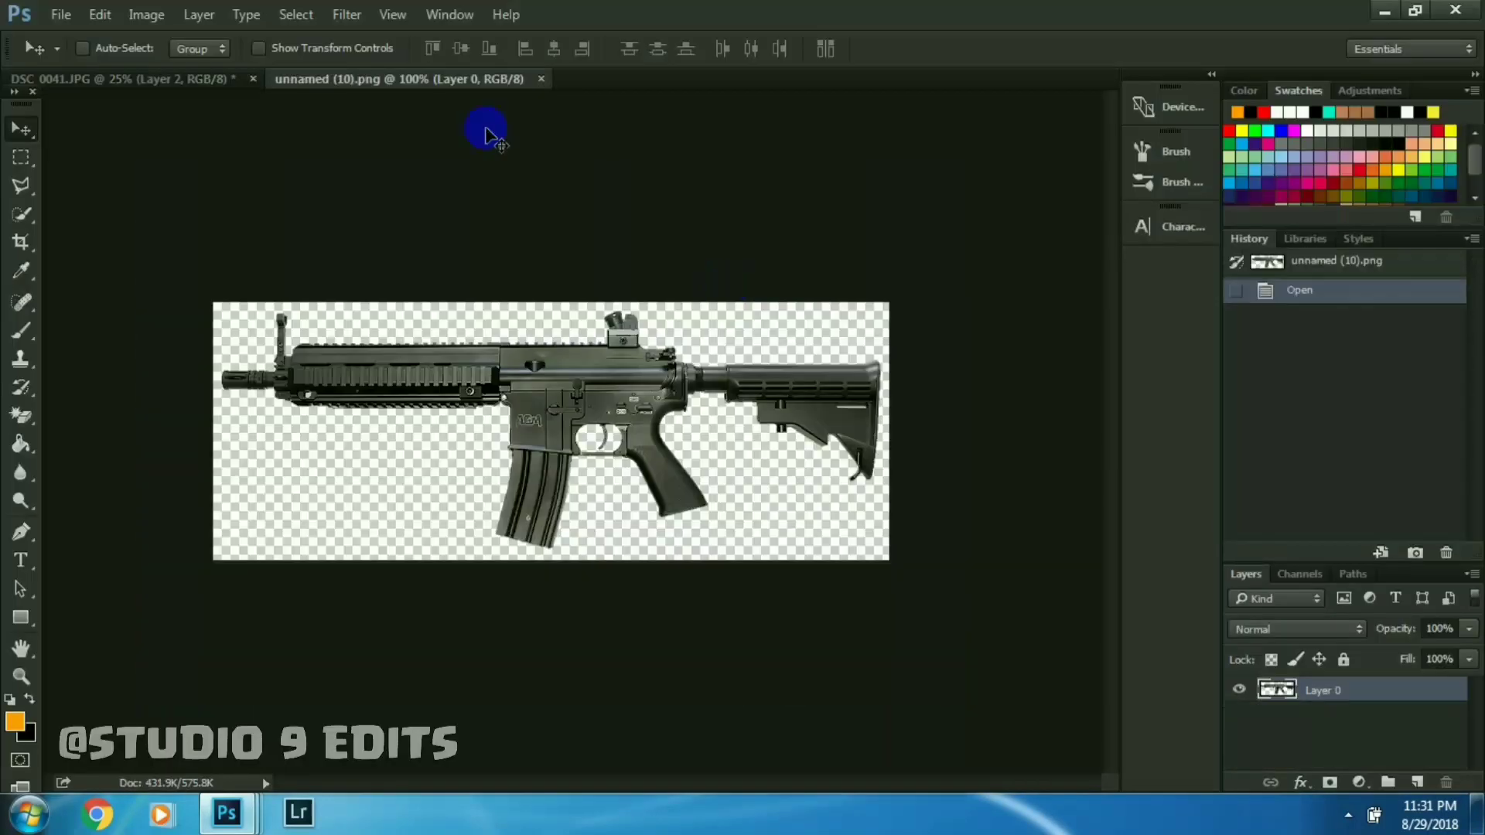
left_click_drag(464, 79, 630, 39)
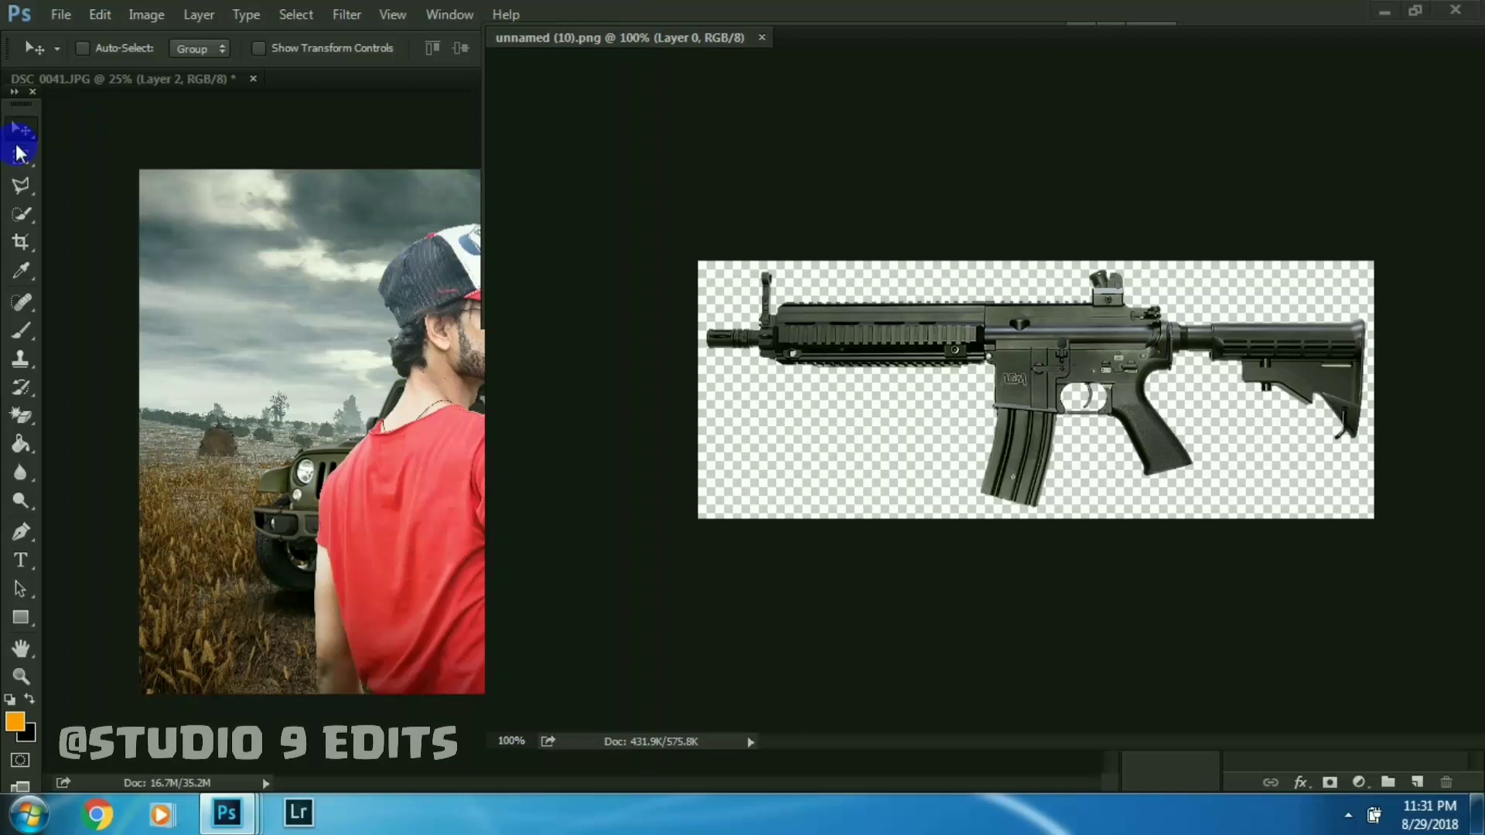
- Bring the rifle into the composite, rotate it upright and scale it to full height
left_click_drag(581, 281, 433, 371)
left_click(1080, 35)
left_click_drag(764, 301, 437, 339)
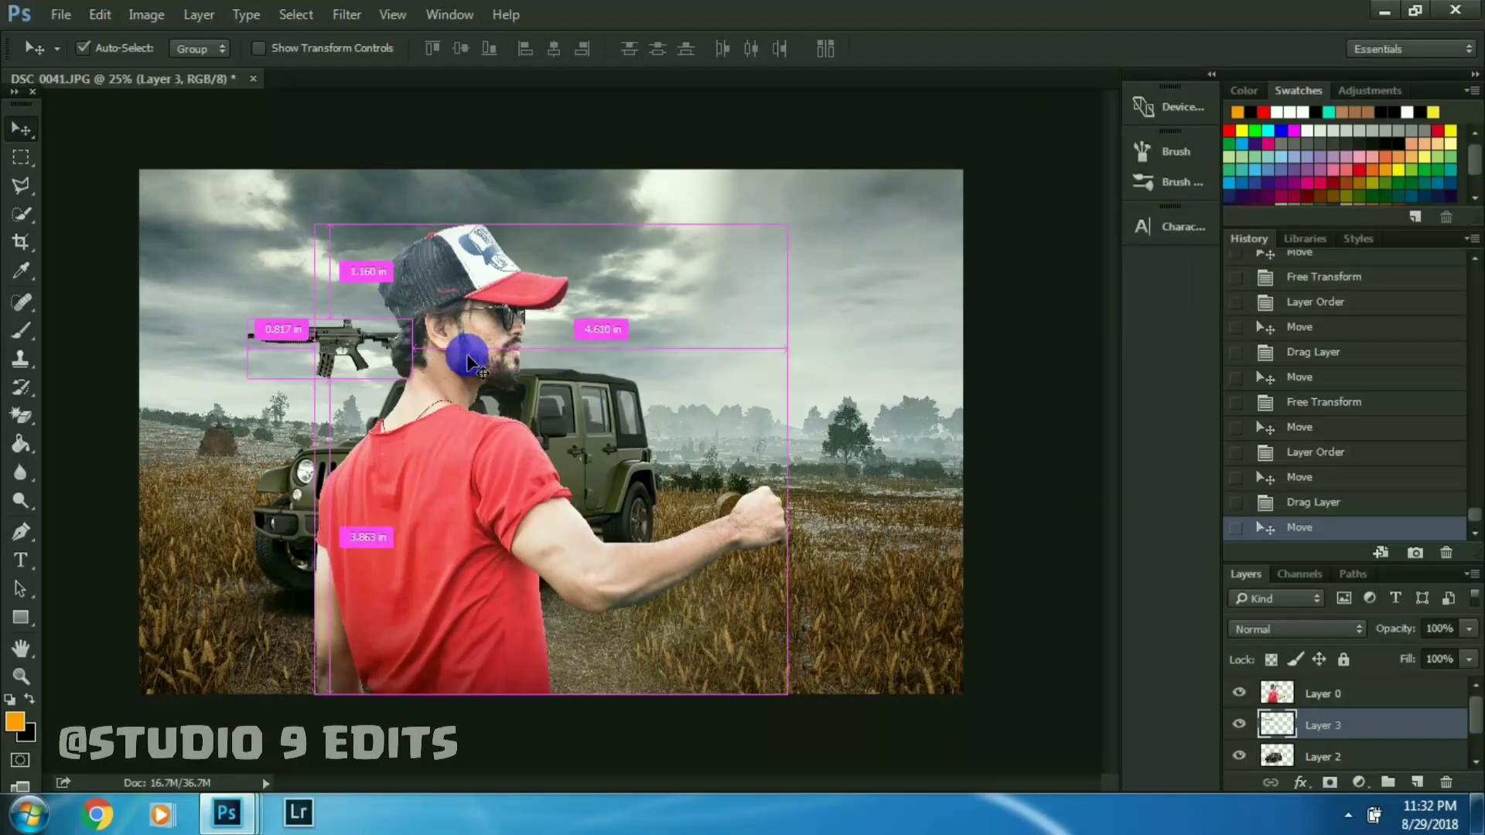
key("ctrl+t")
left_click_drag(464, 464, 342, 587)
left_click_drag(359, 356, 240, 359)
left_click_drag(308, 435, 344, 541)
left_click_drag(316, 486, 348, 543)
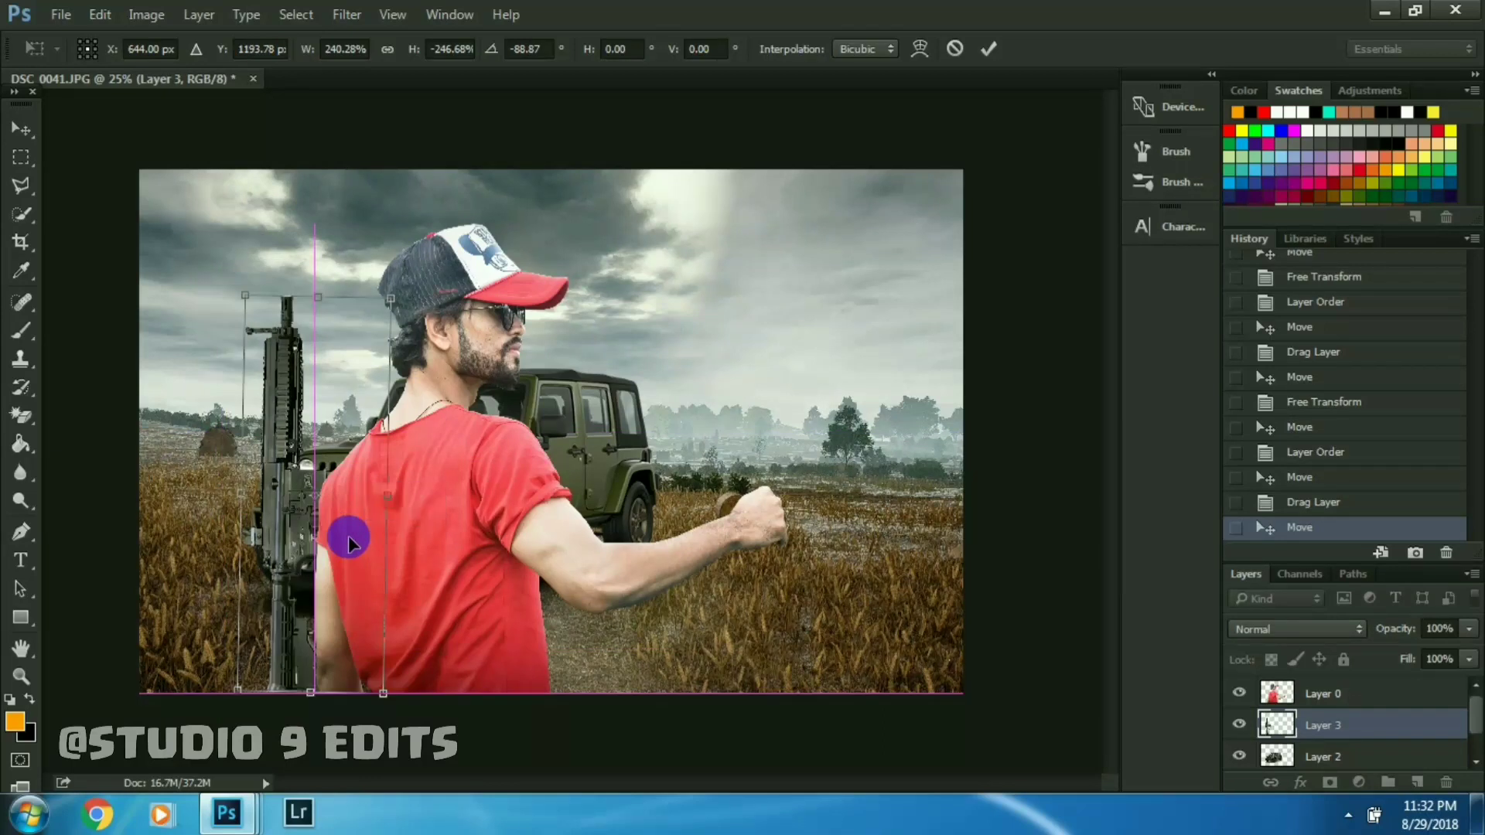
key("Return")
- Stack the rifle in front of the man, enlarge it slightly and move it onto his back
key("ctrl+[")
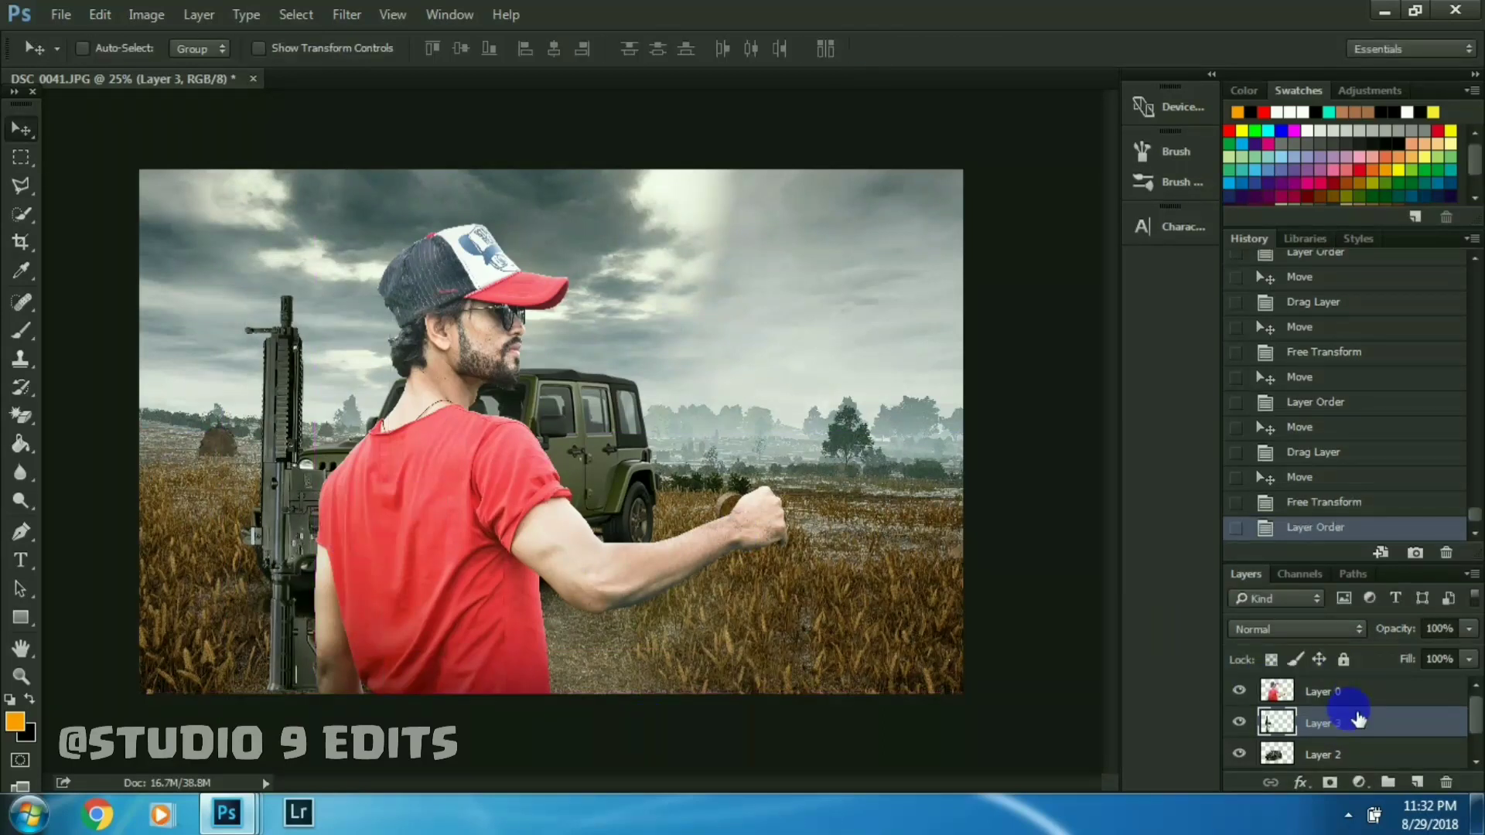
left_click_drag(1358, 719, 1353, 670)
left_click_drag(337, 506, 351, 504)
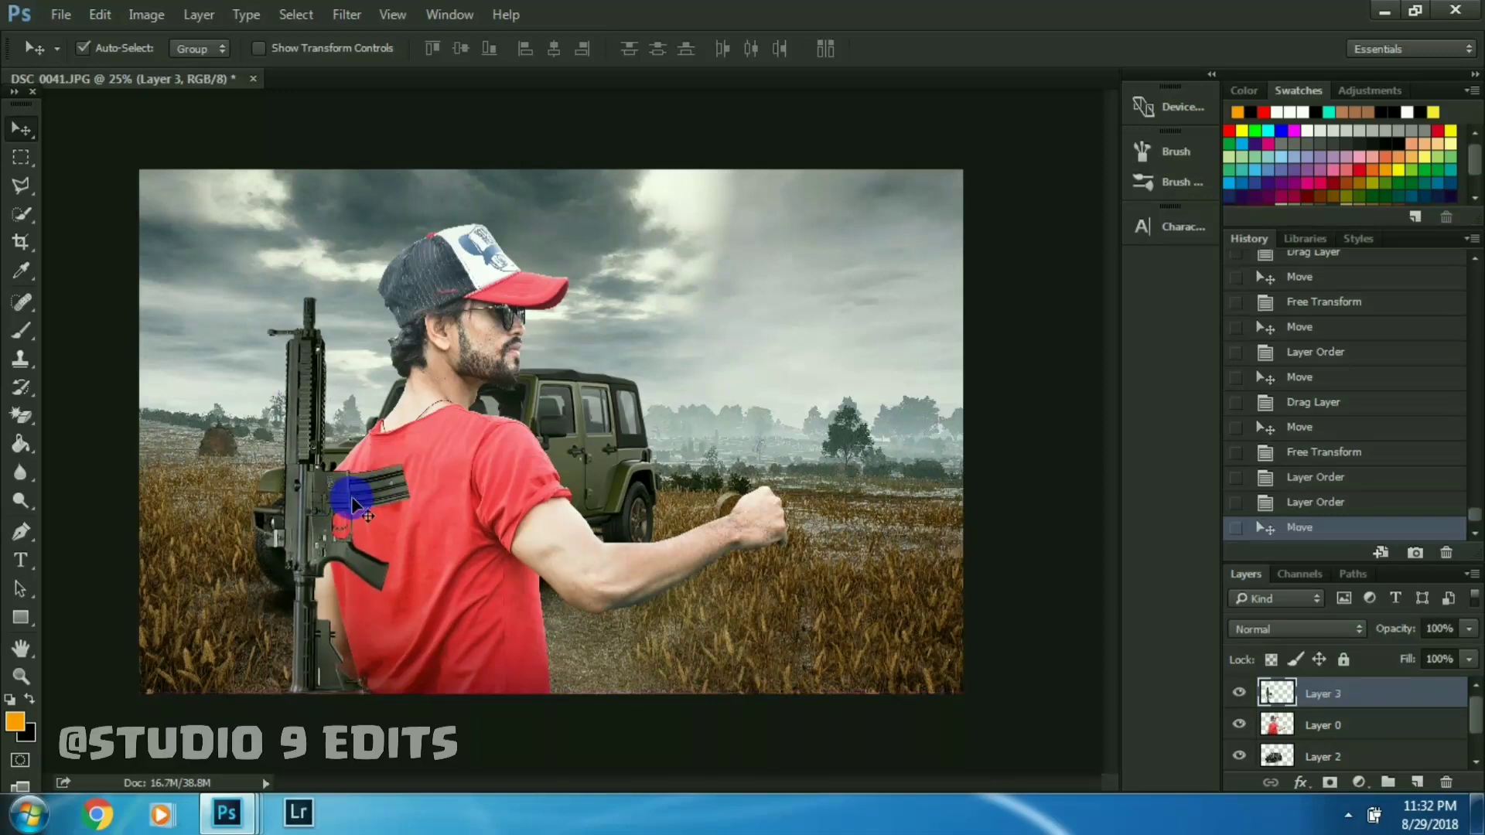
key("ctrl+t")
left_click_drag(410, 298, 420, 289)
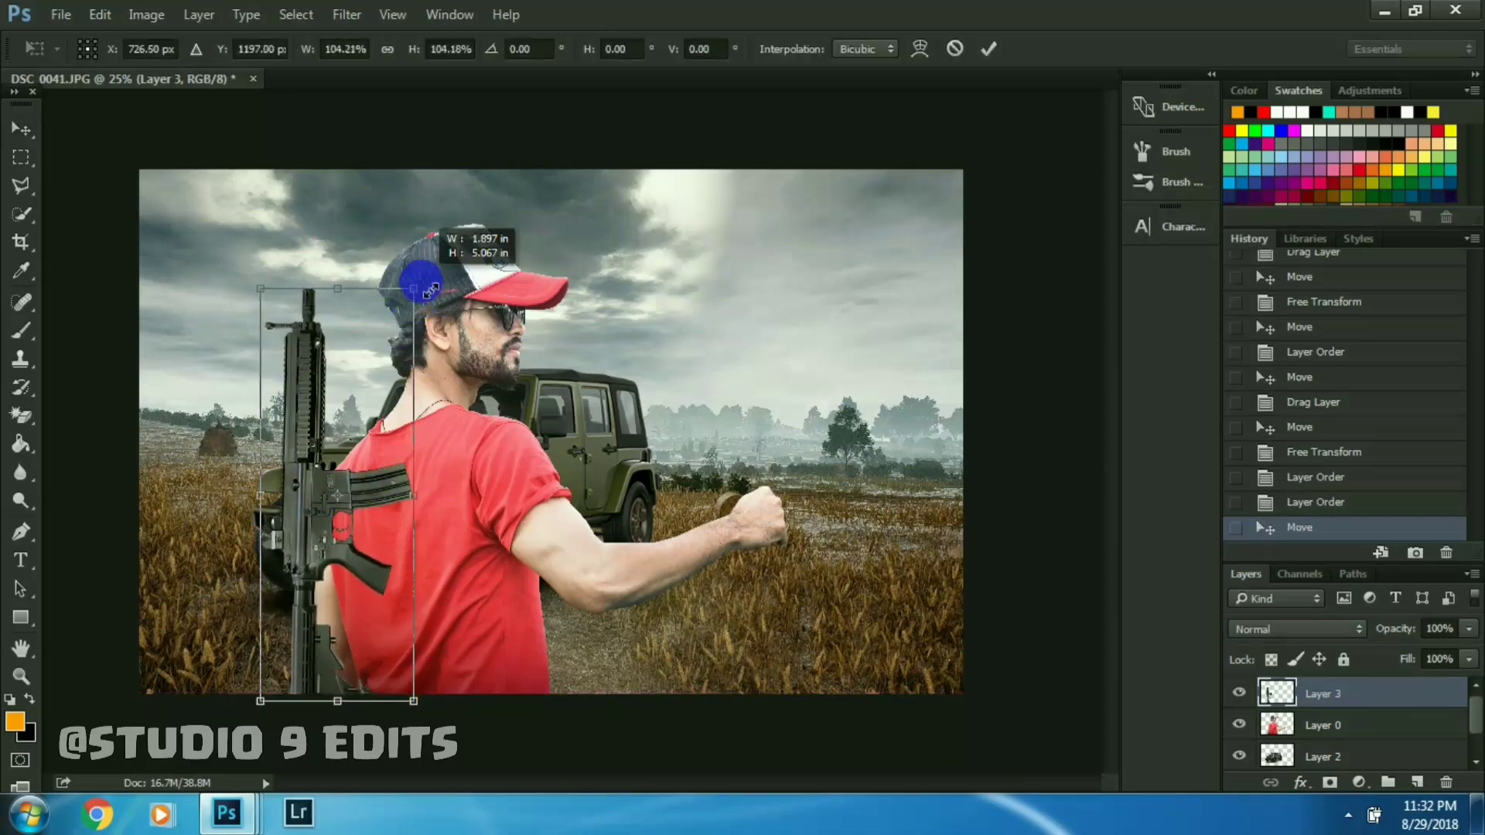
key("Return")
left_click_drag(387, 356, 352, 439)
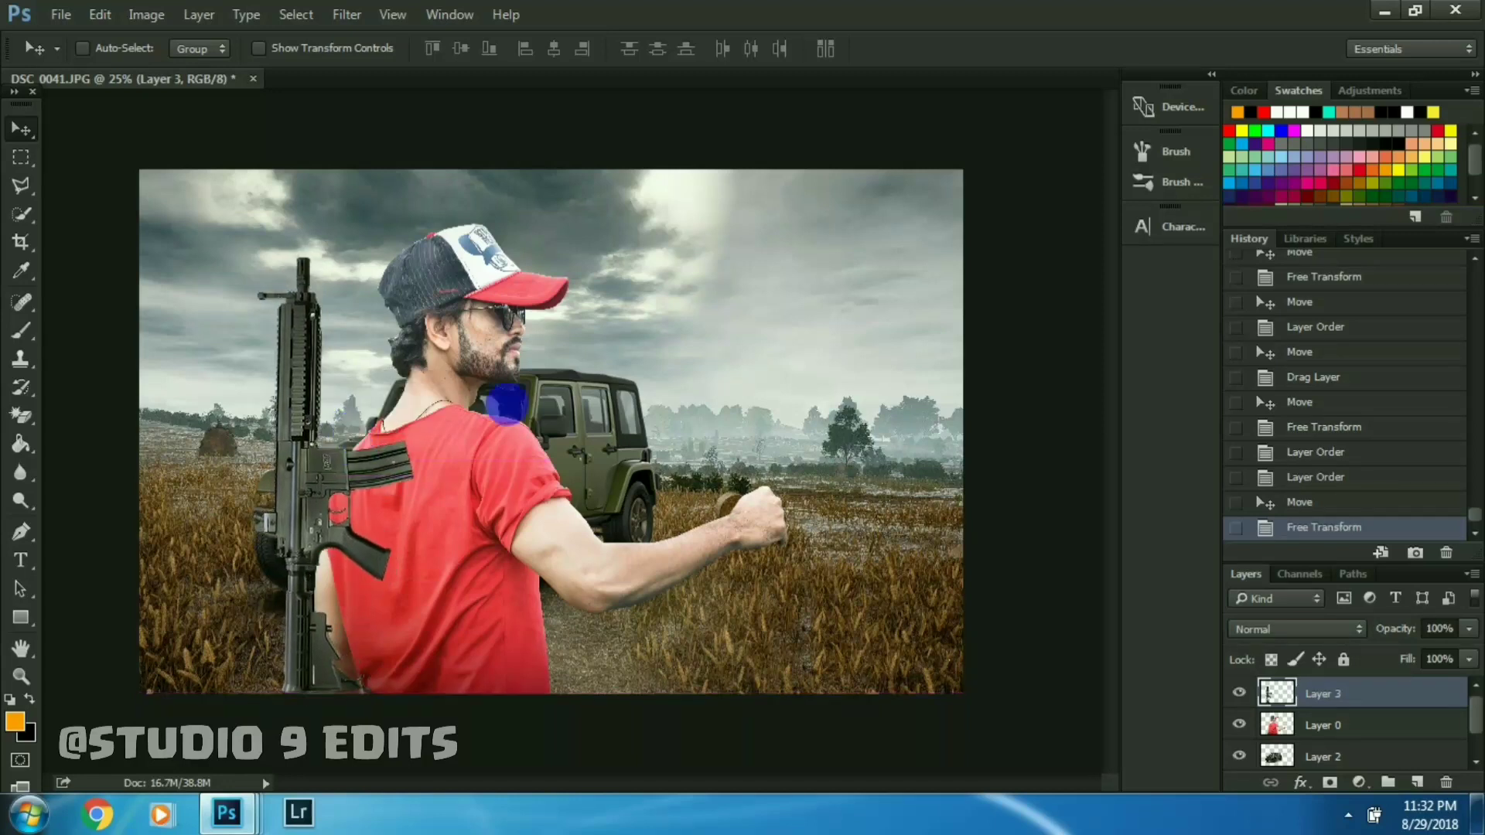
left_click_drag(352, 439, 383, 457)
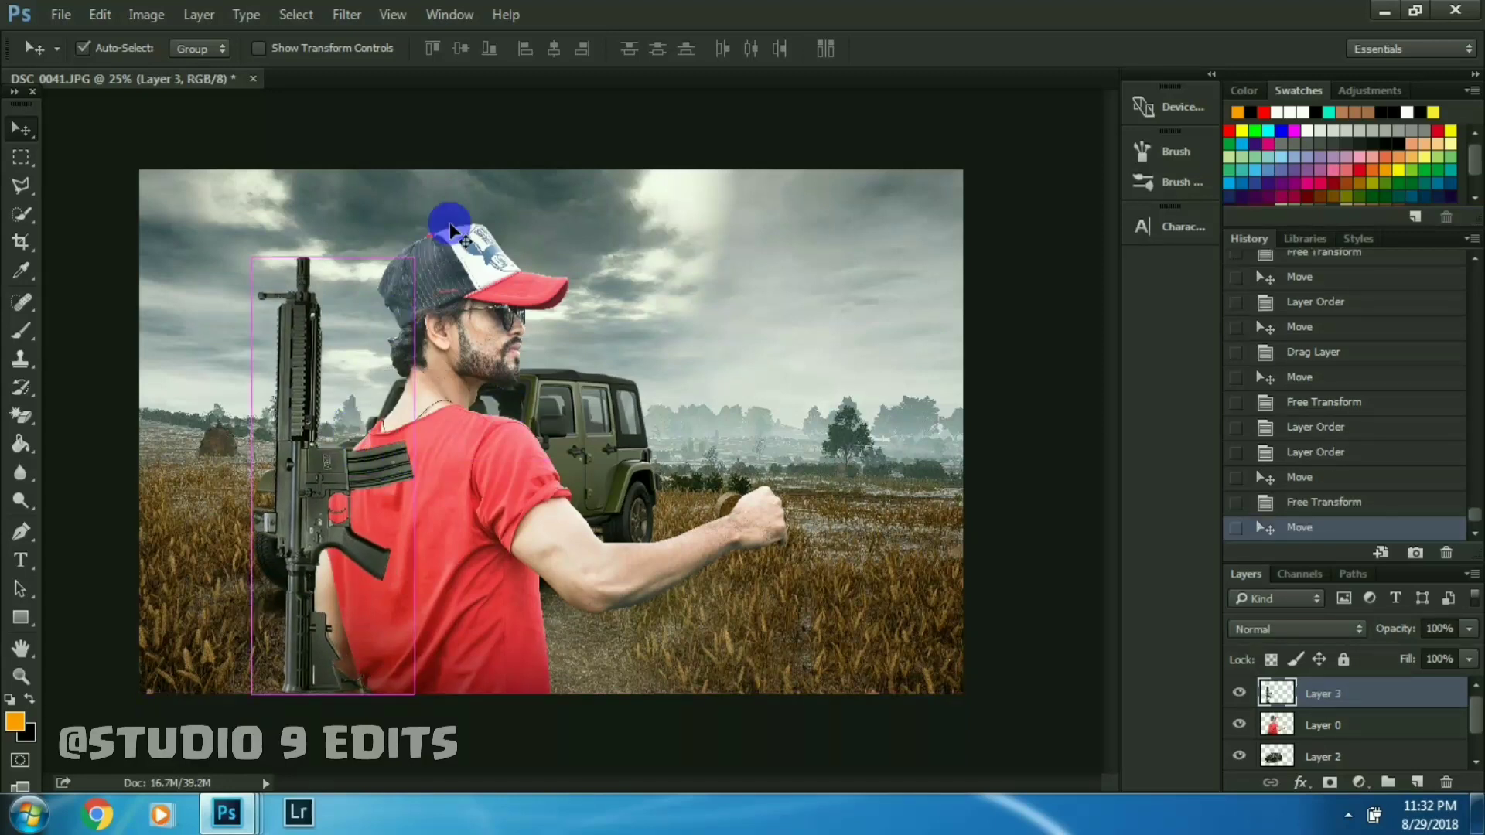
- Tilt the rifle slightly so it sits over the man's shoulder
key("ctrl+t")
mouse_move(443, 229)
left_mouse_down()
mouse_move(475, 244)
mouse_move(425, 299)
left_mouse_up()
left_click_drag(358, 391, 372, 415)
key("Return")
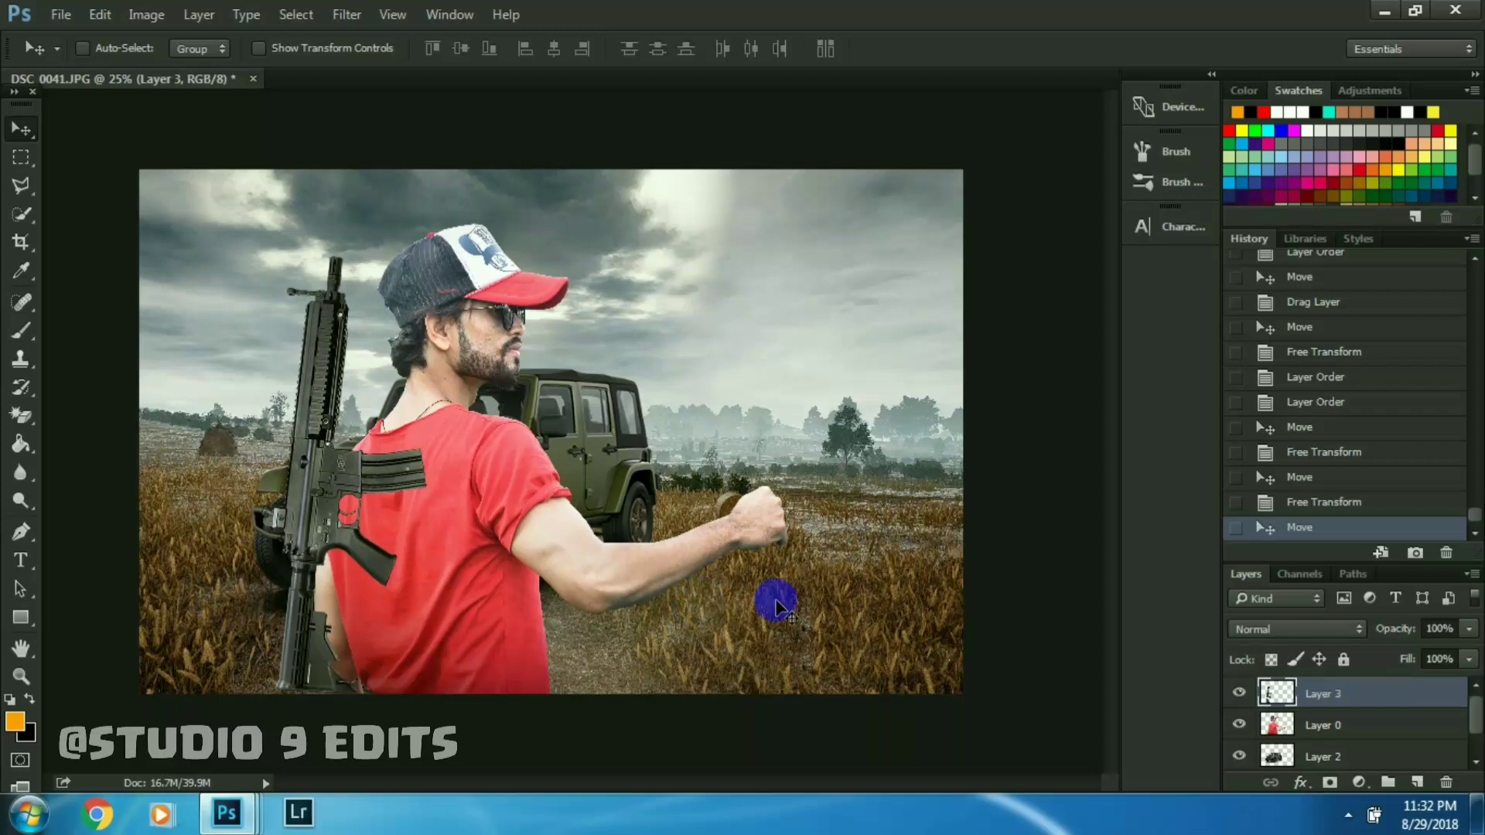
- Open the UMP submachine gun image in a floating window
left_click(60, 14)
left_click(494, 274)
key("ctrl+o")
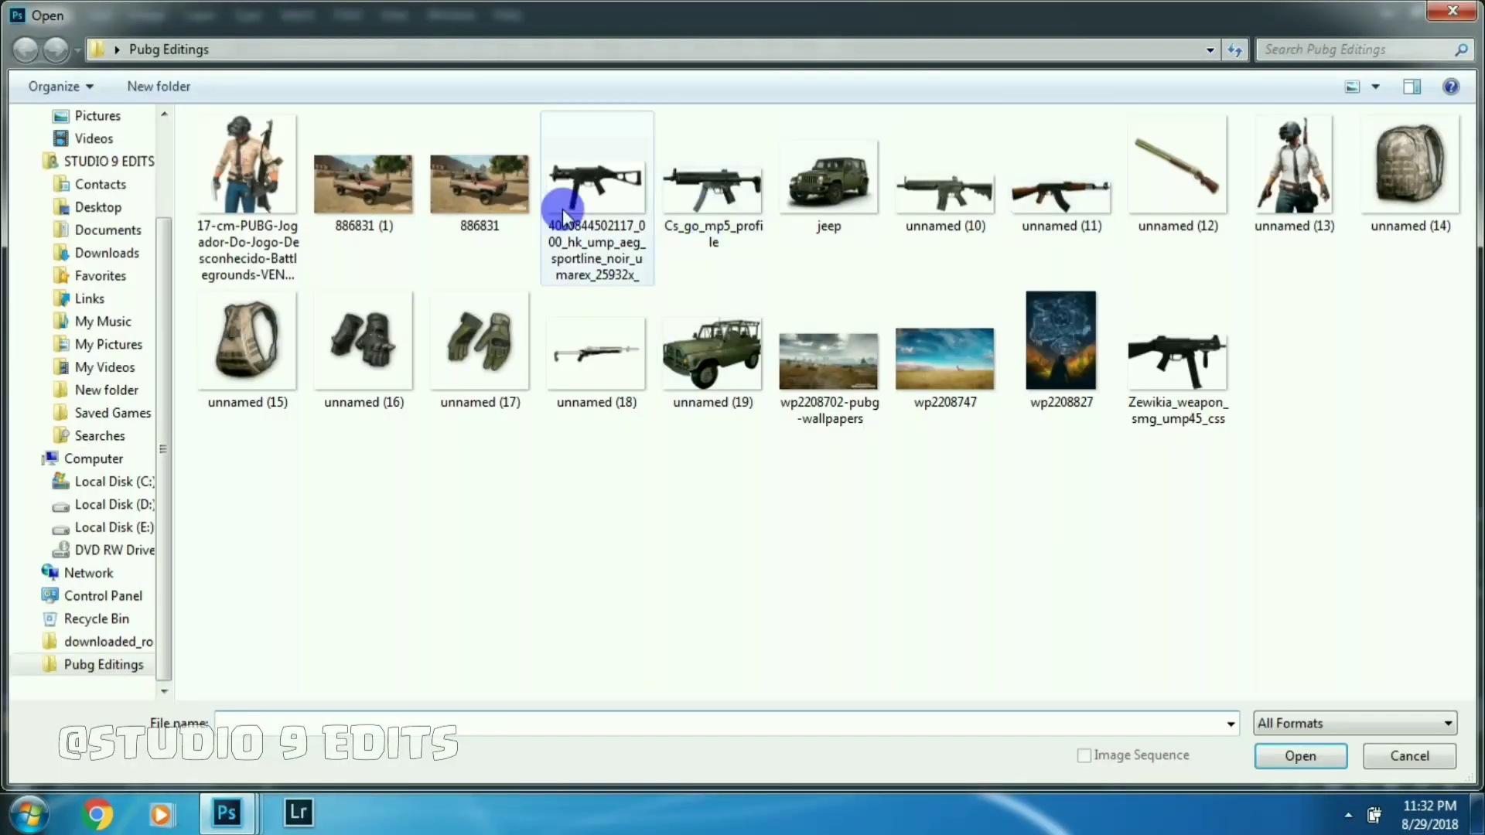
double_click(562, 211)
left_click_drag(665, 78, 484, 84)
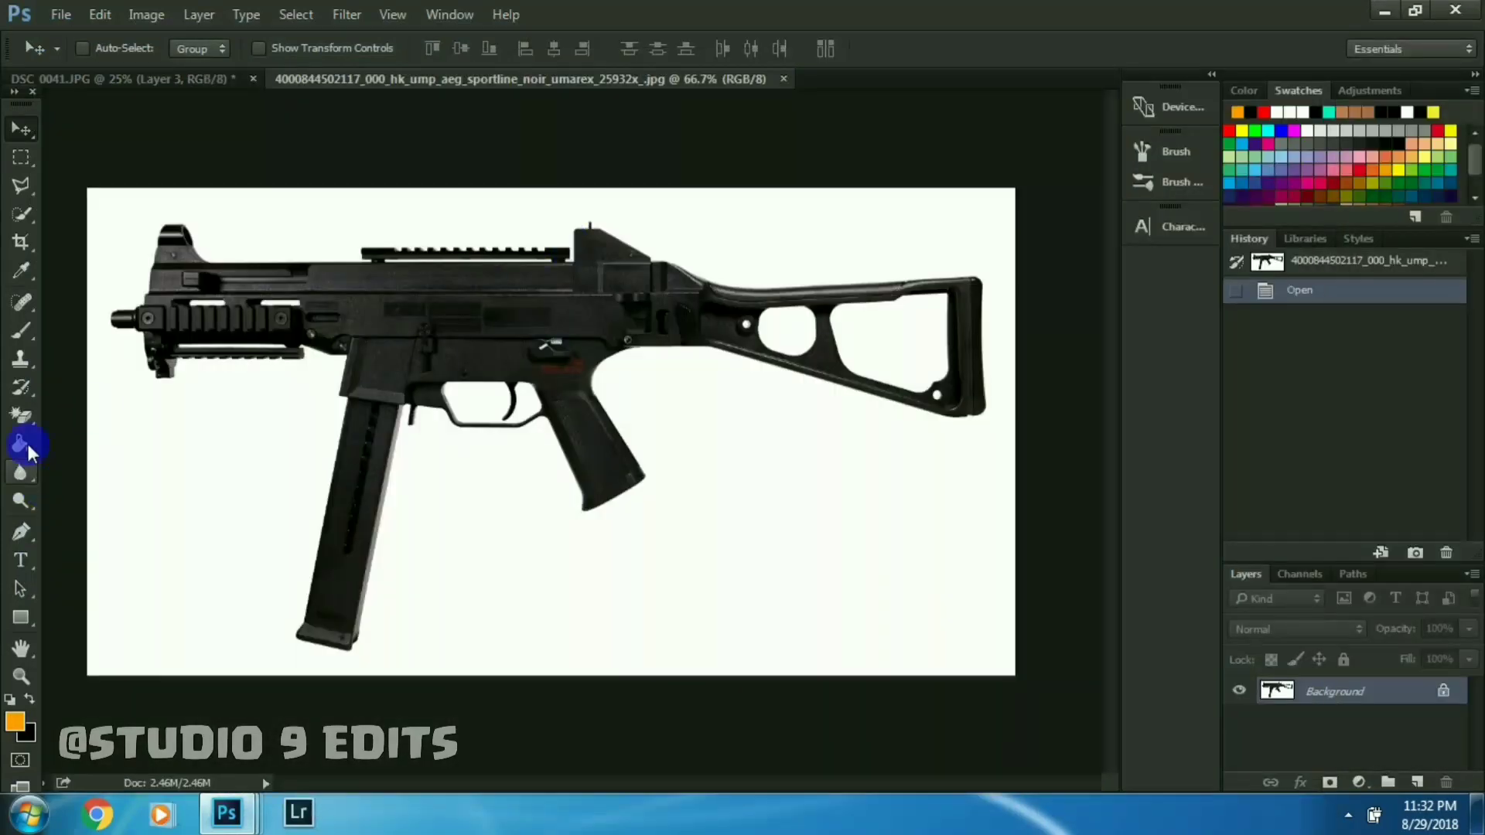
- With the Magic Eraser, clear the white background, both stock openings and the trigger-guard gap
left_click(43, 414)
left_click(123, 456)
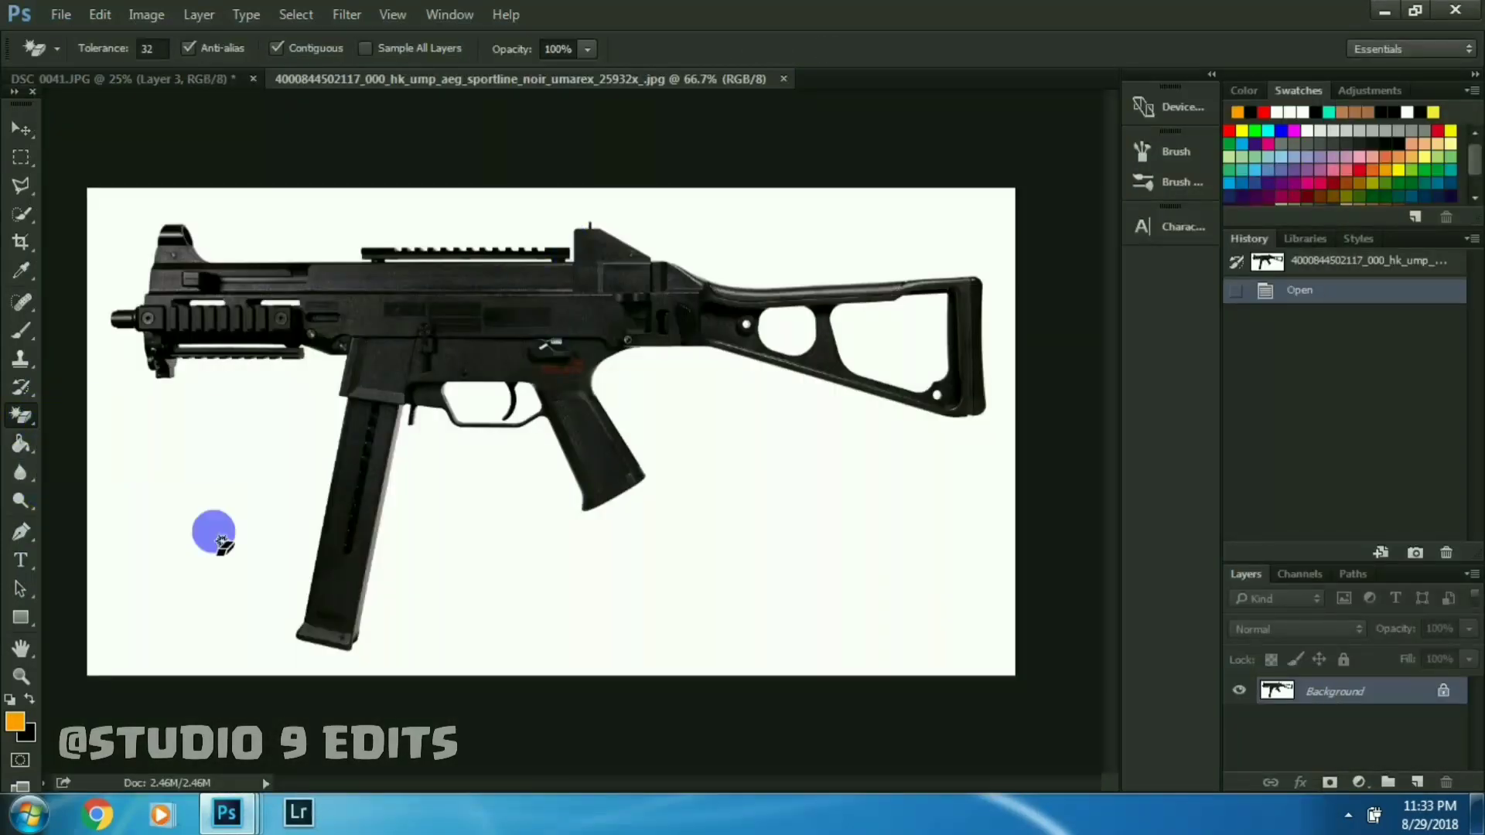
left_click(219, 464)
left_click(912, 375)
left_click(781, 336)
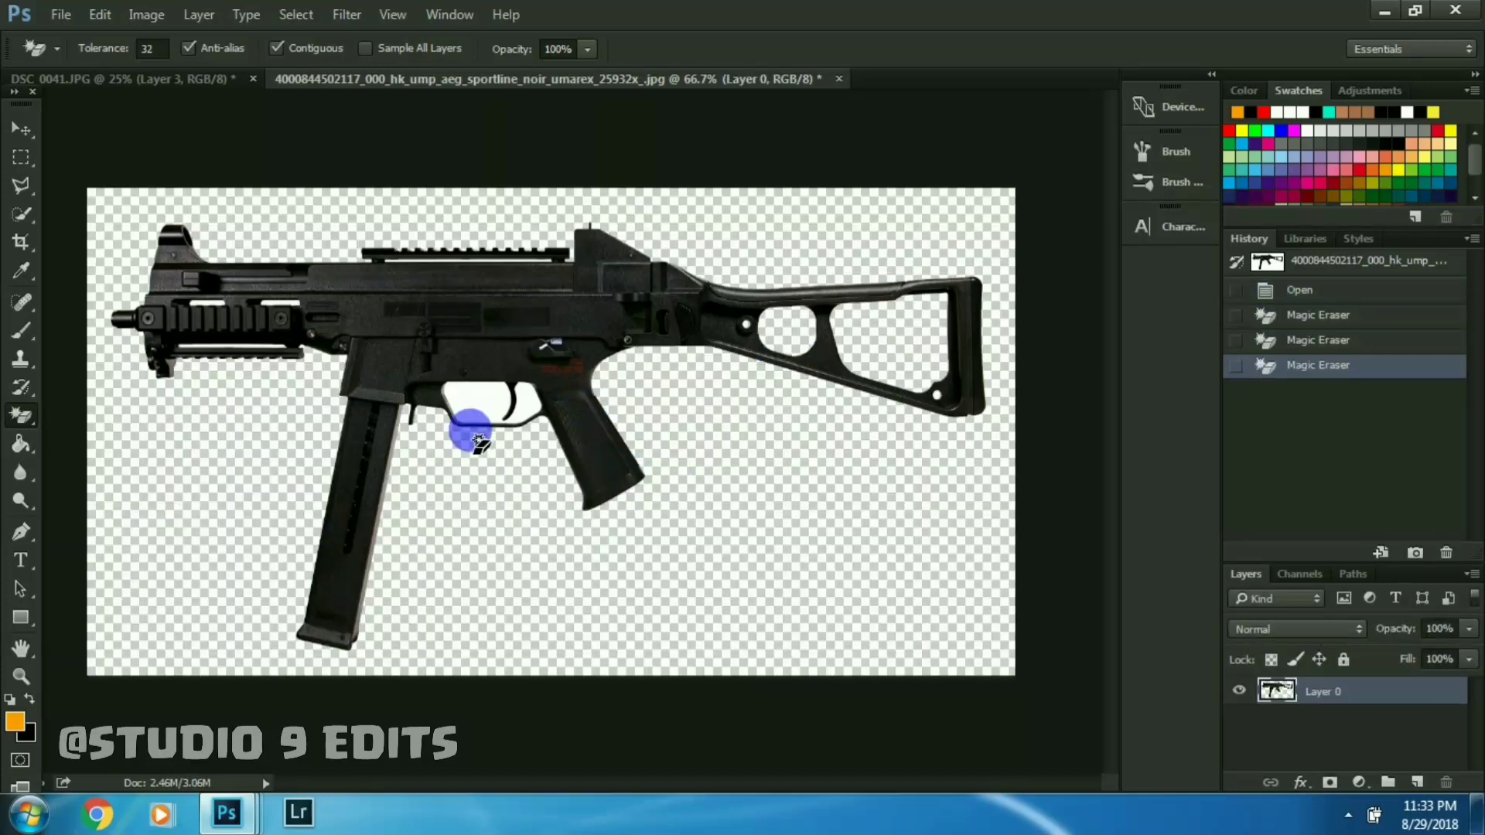
left_click(480, 414)
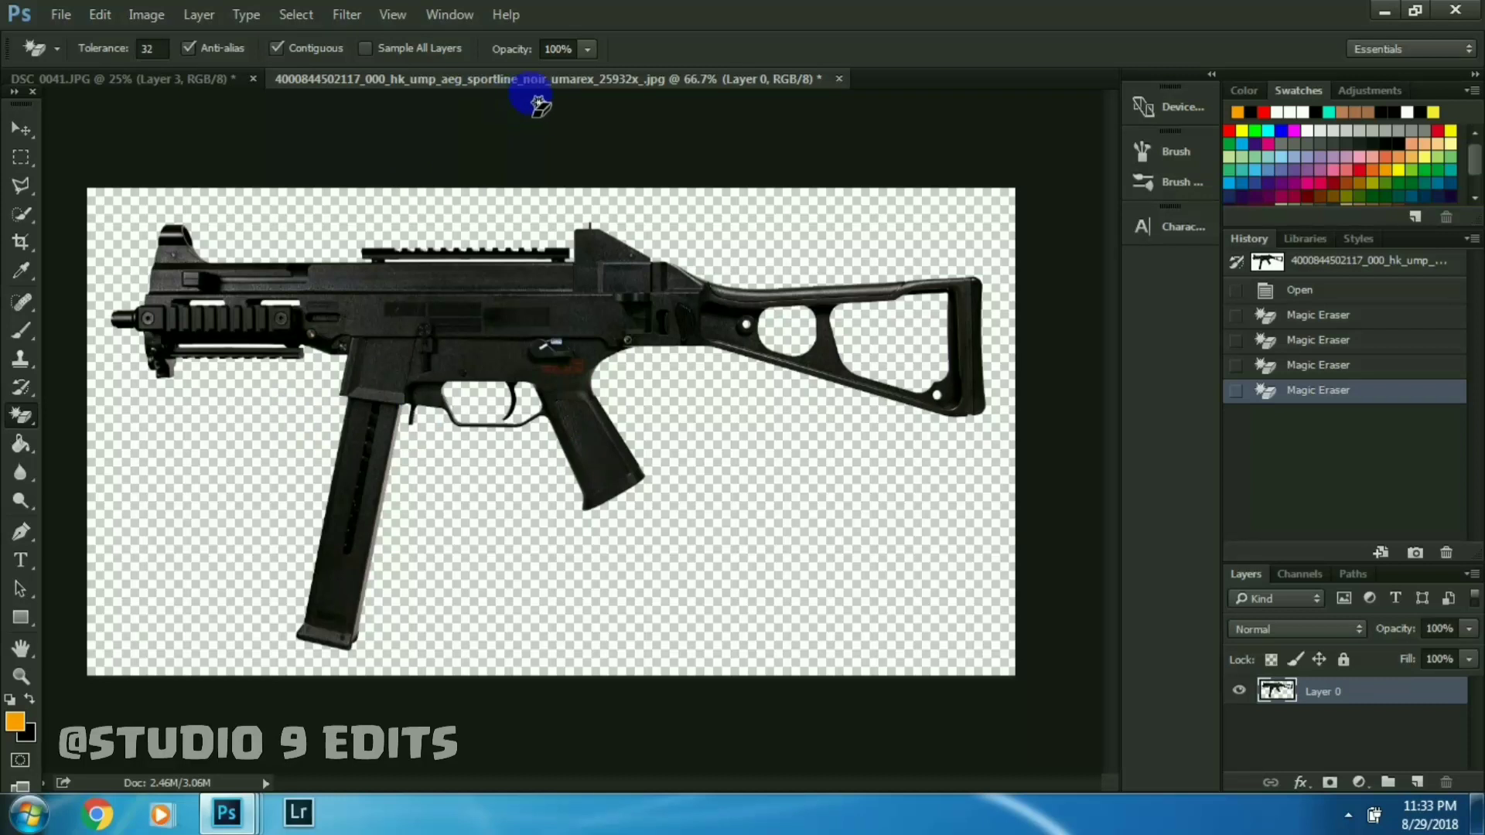
- Drag the submachine gun from its own document into the battlefield photo DSC_0041
left_click(20, 127)
left_click_drag(542, 78, 596, 26)
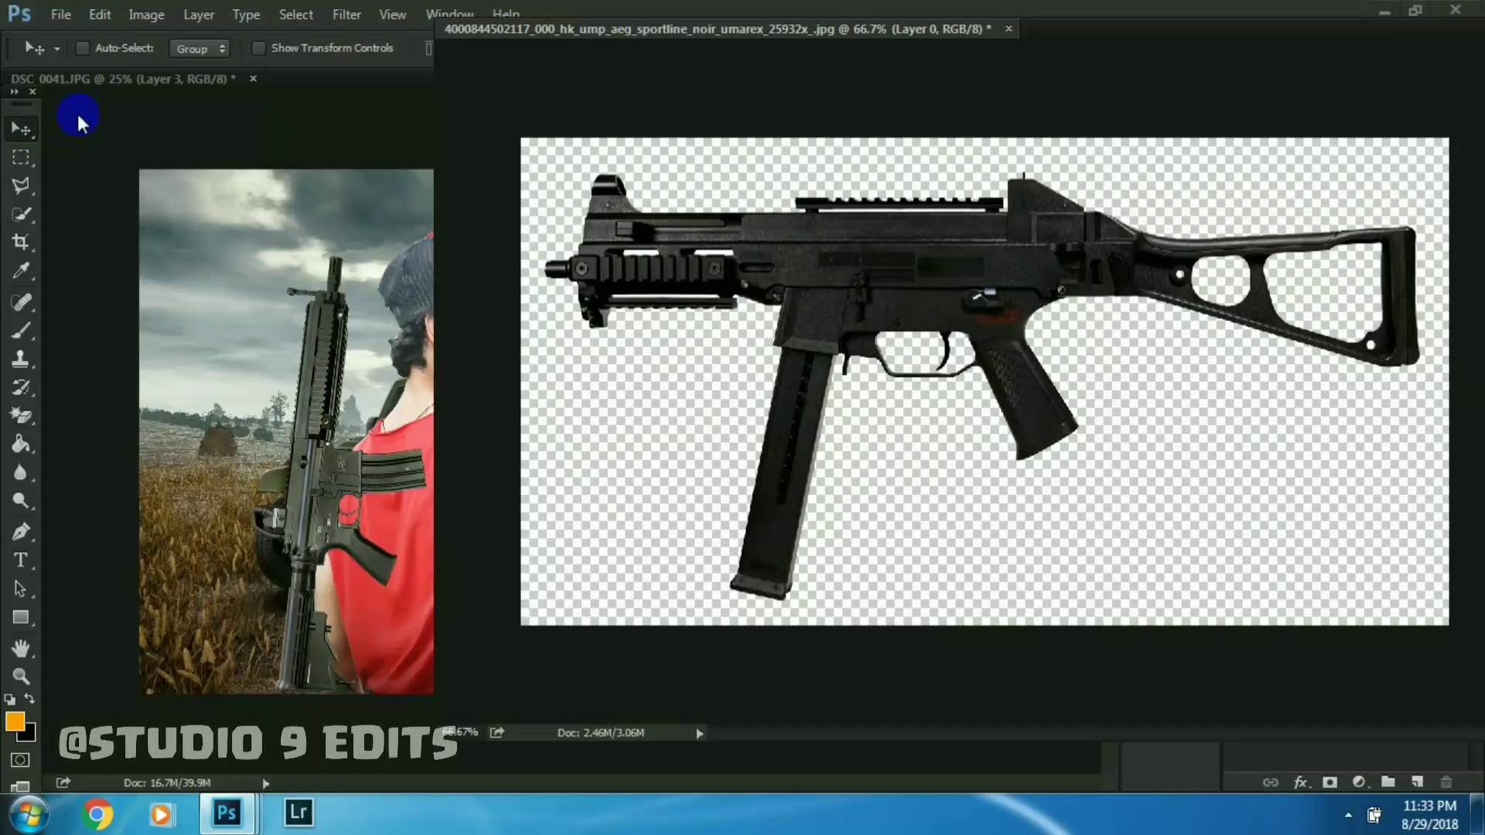
left_click_drag(576, 265, 355, 298)
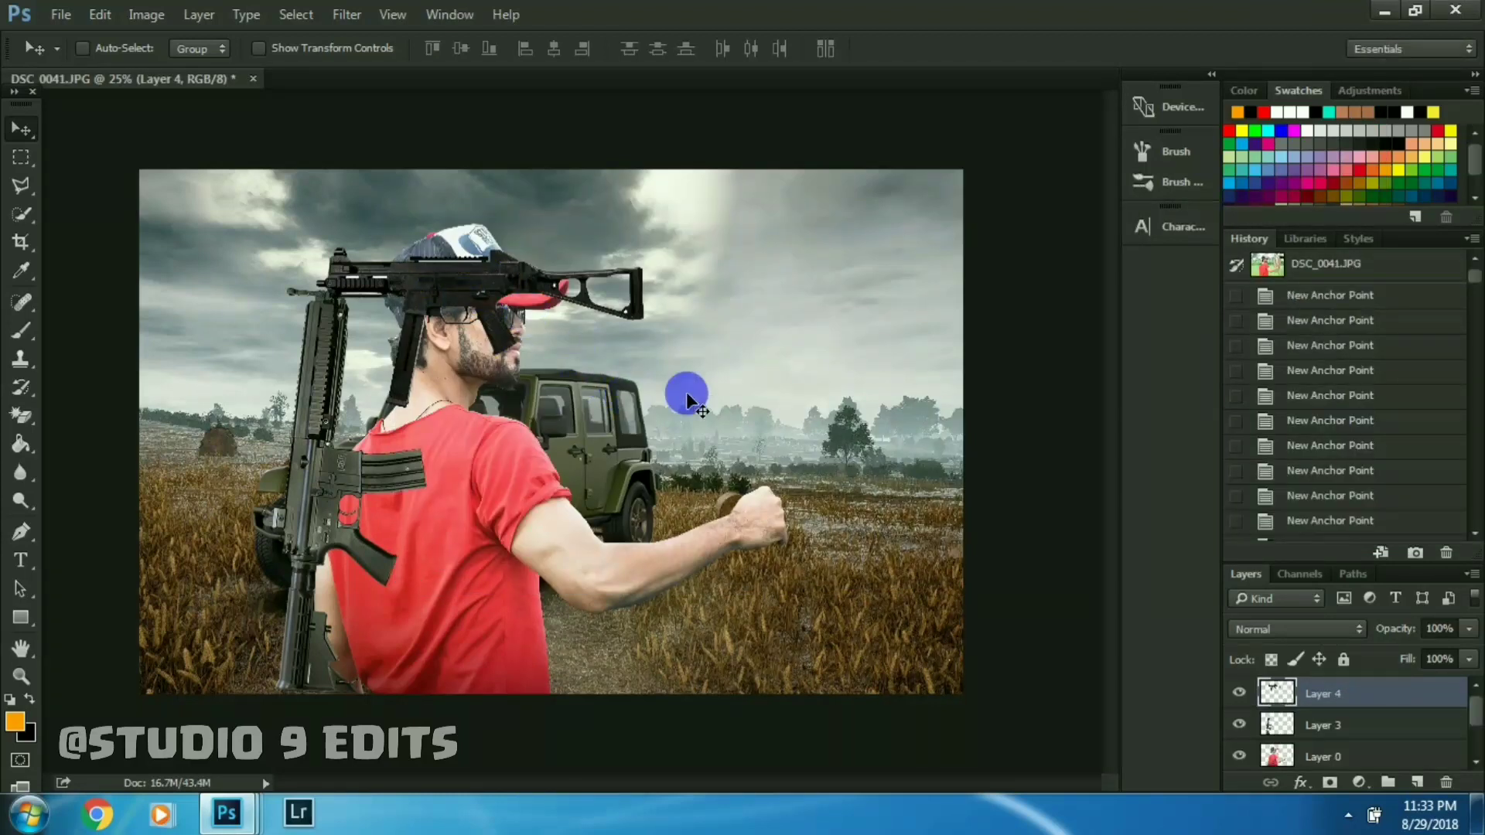
key("ctrl")
- Rotate the gun nearly upright, enlarge it slightly, and place it in the man's hand
key("ctrl+t")
left_click_drag(693, 225, 665, 607)
left_click_drag(526, 375, 753, 525)
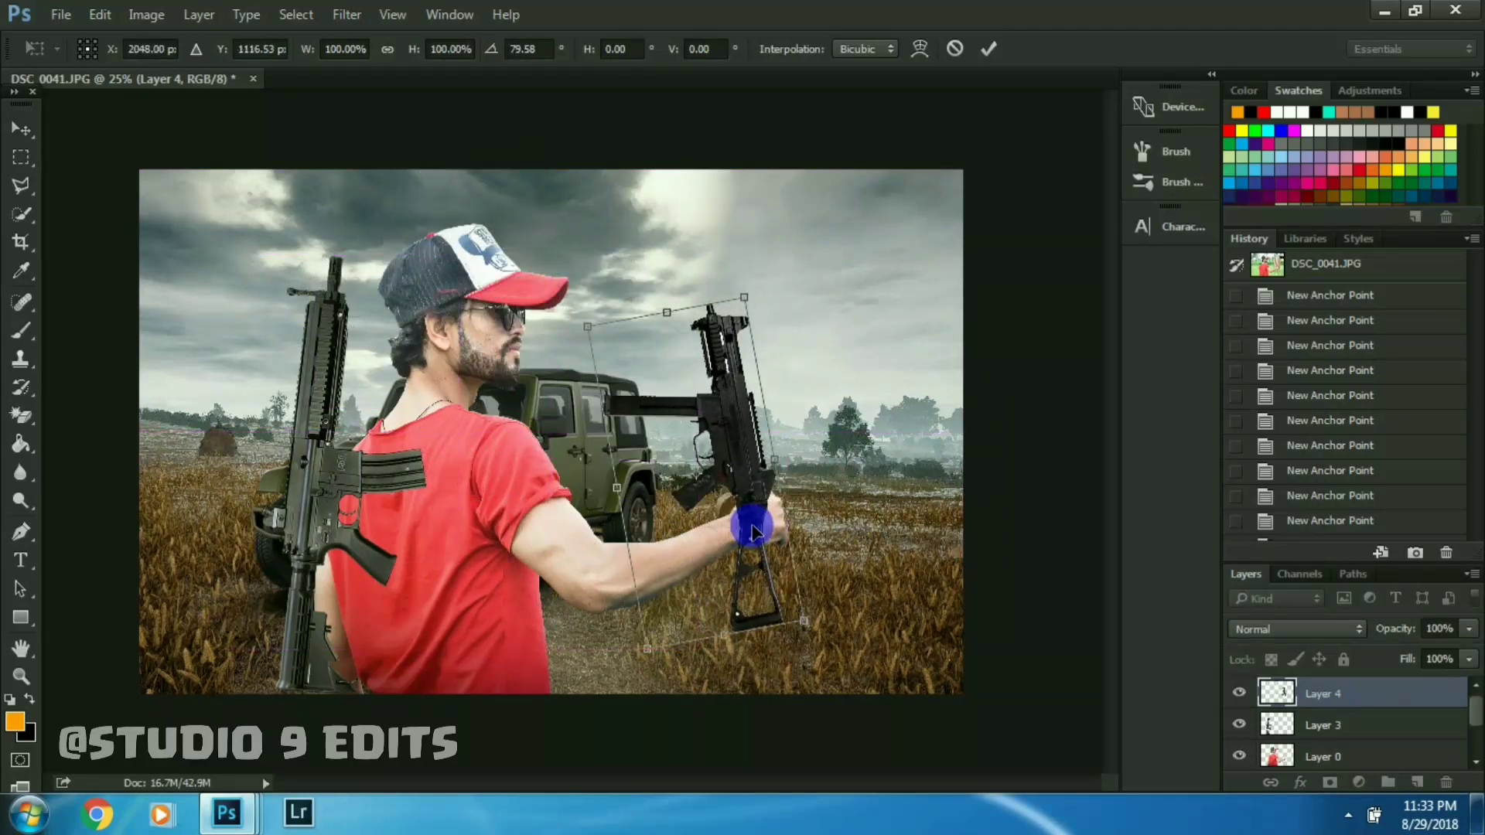
left_click_drag(822, 628, 855, 648)
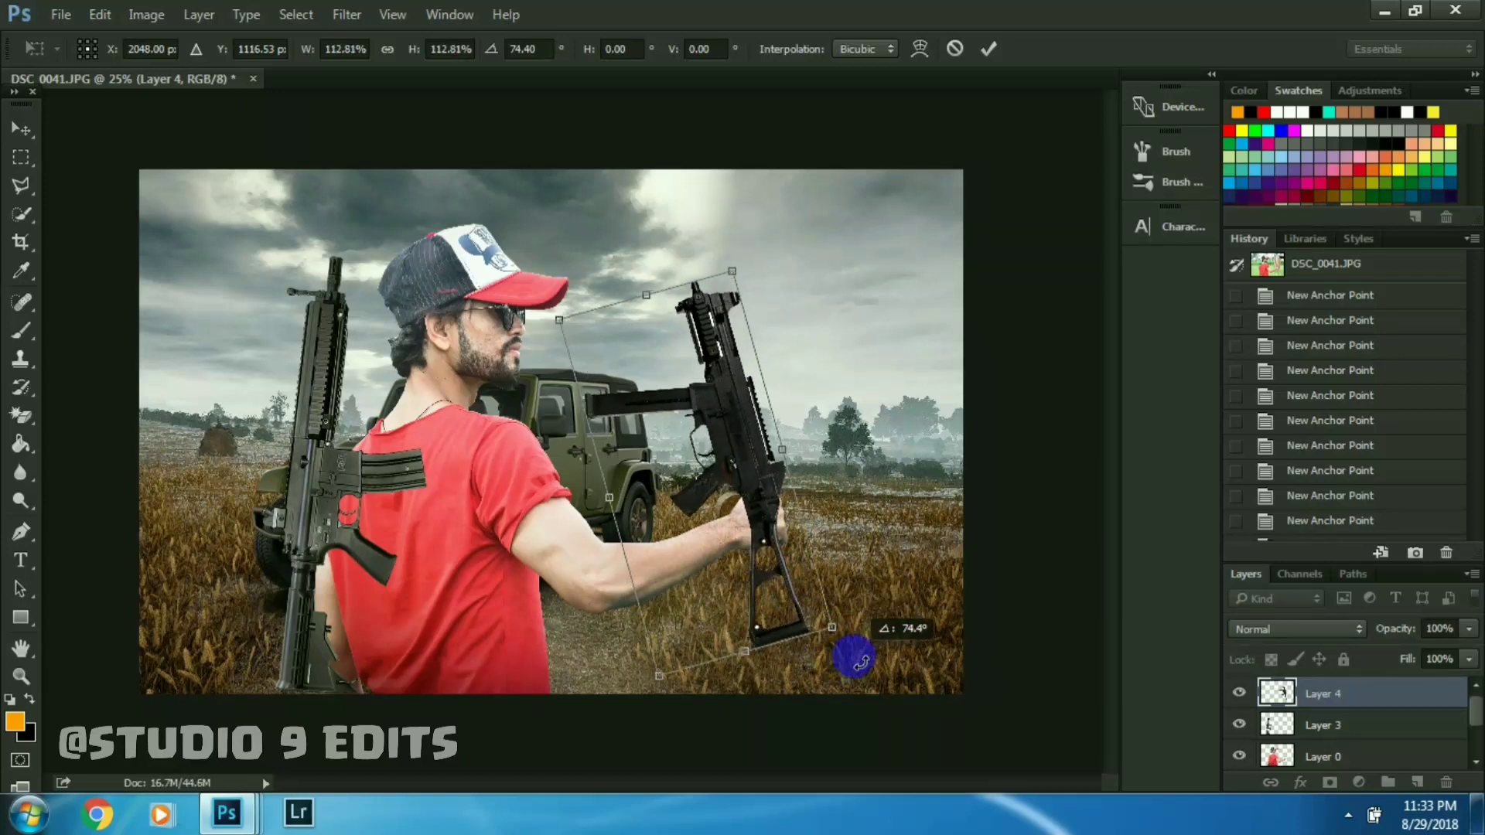
key("Return")
left_click_drag(791, 565, 793, 572)
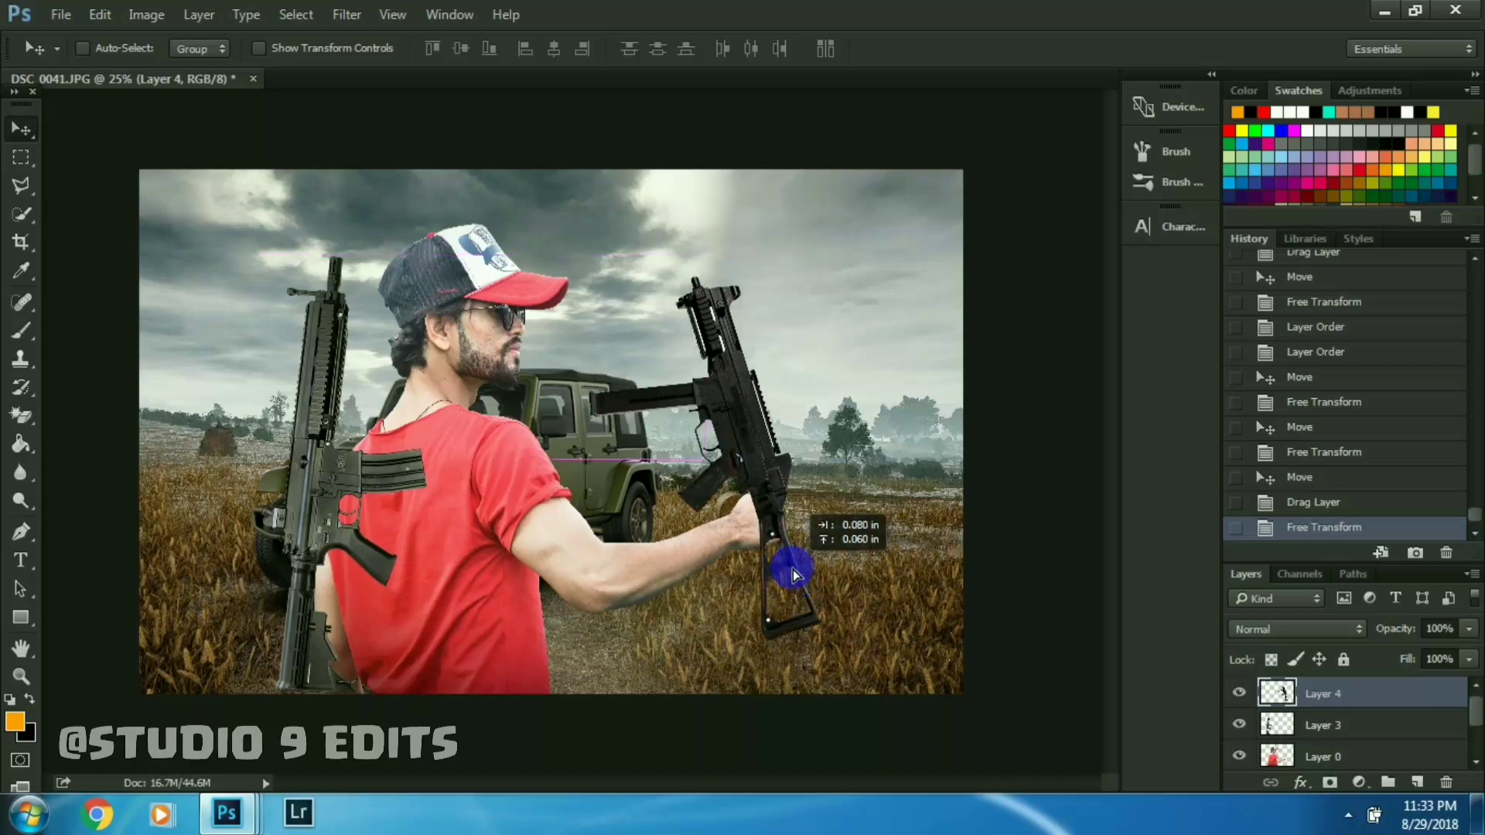
- Tilt the gun slightly backward to seat it in the man's grip
scroll(804, 549, "up", 1)
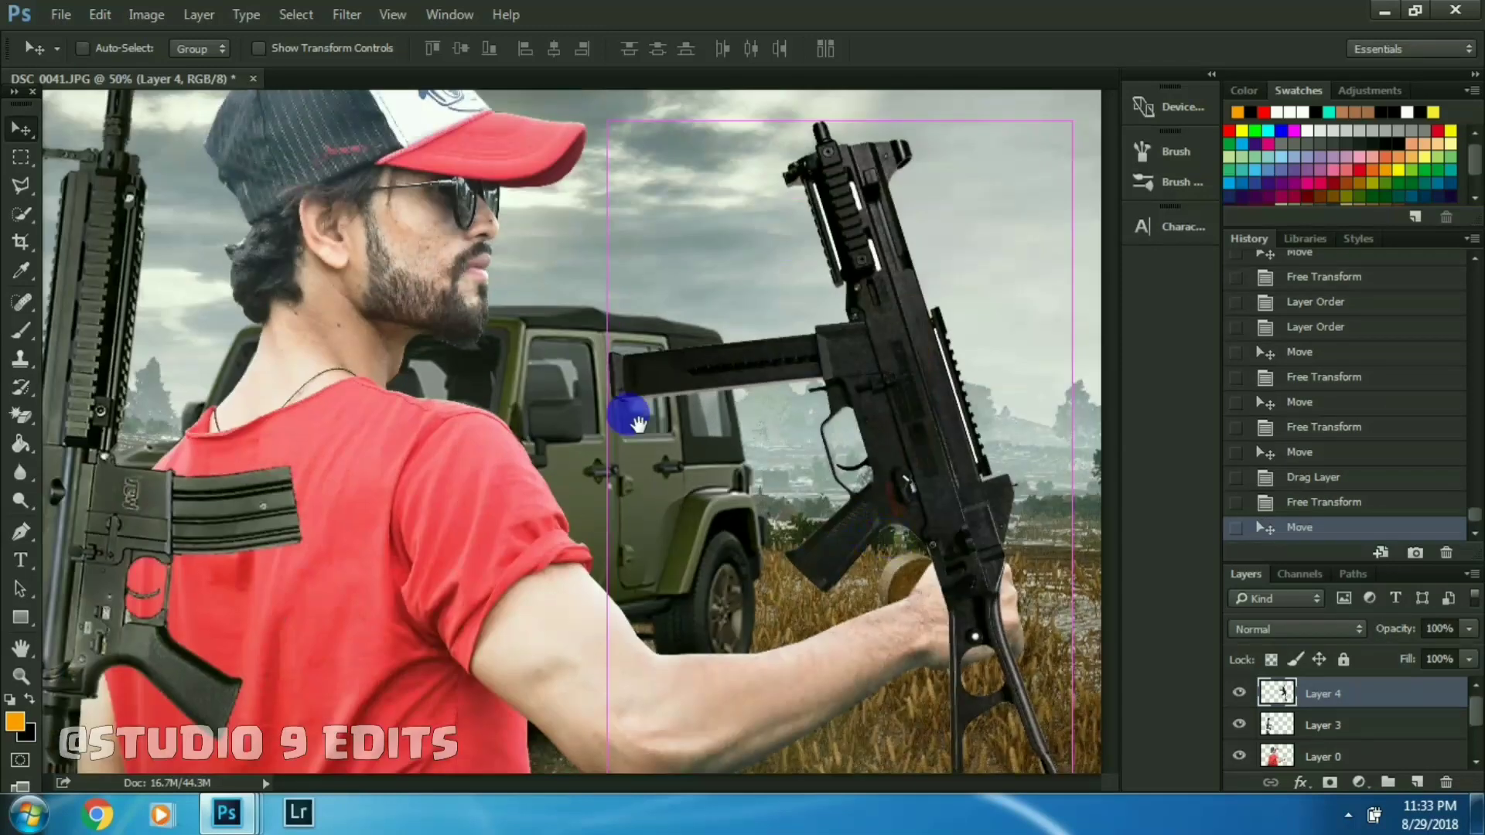
scroll(665, 472, "up", 1)
key("ctrl")
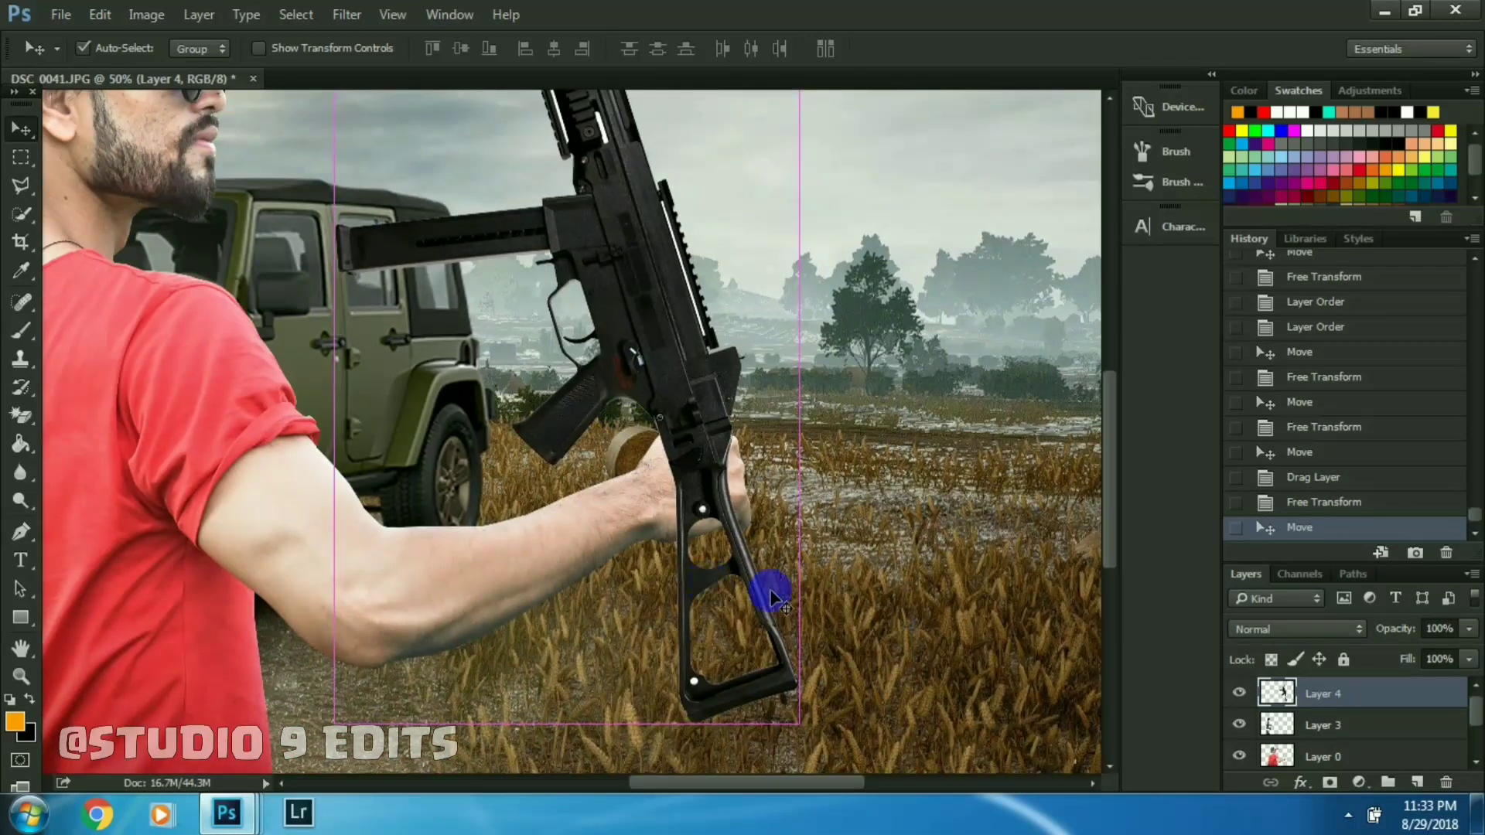
key("ctrl+t")
mouse_move(813, 738)
left_mouse_down()
mouse_move(867, 718)
mouse_move(765, 563)
left_mouse_up()
left_click_drag(703, 431, 696, 462)
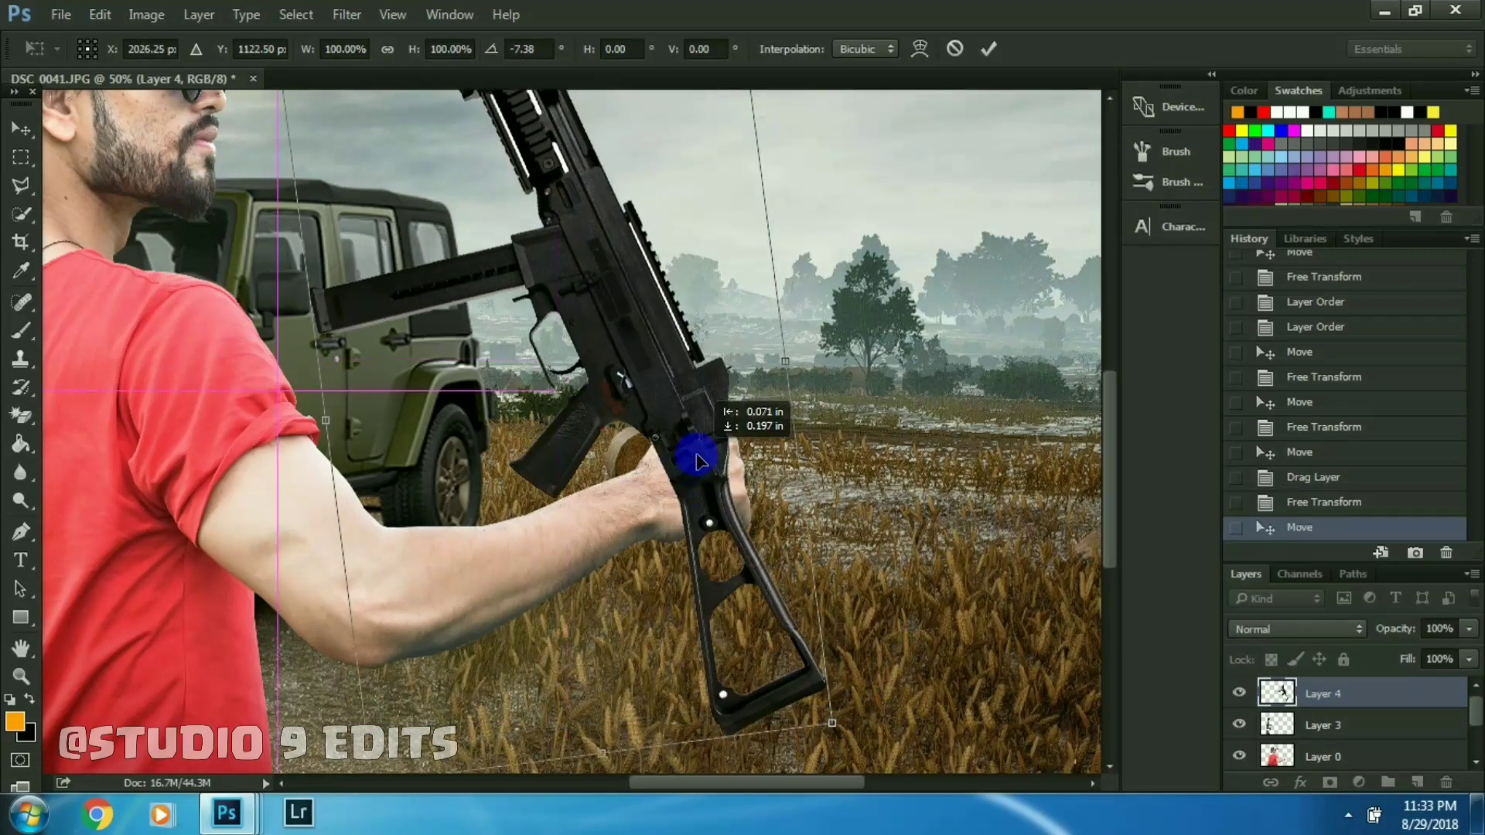
key("Return")
key("ctrl+minus")
key("ctrl+minus")
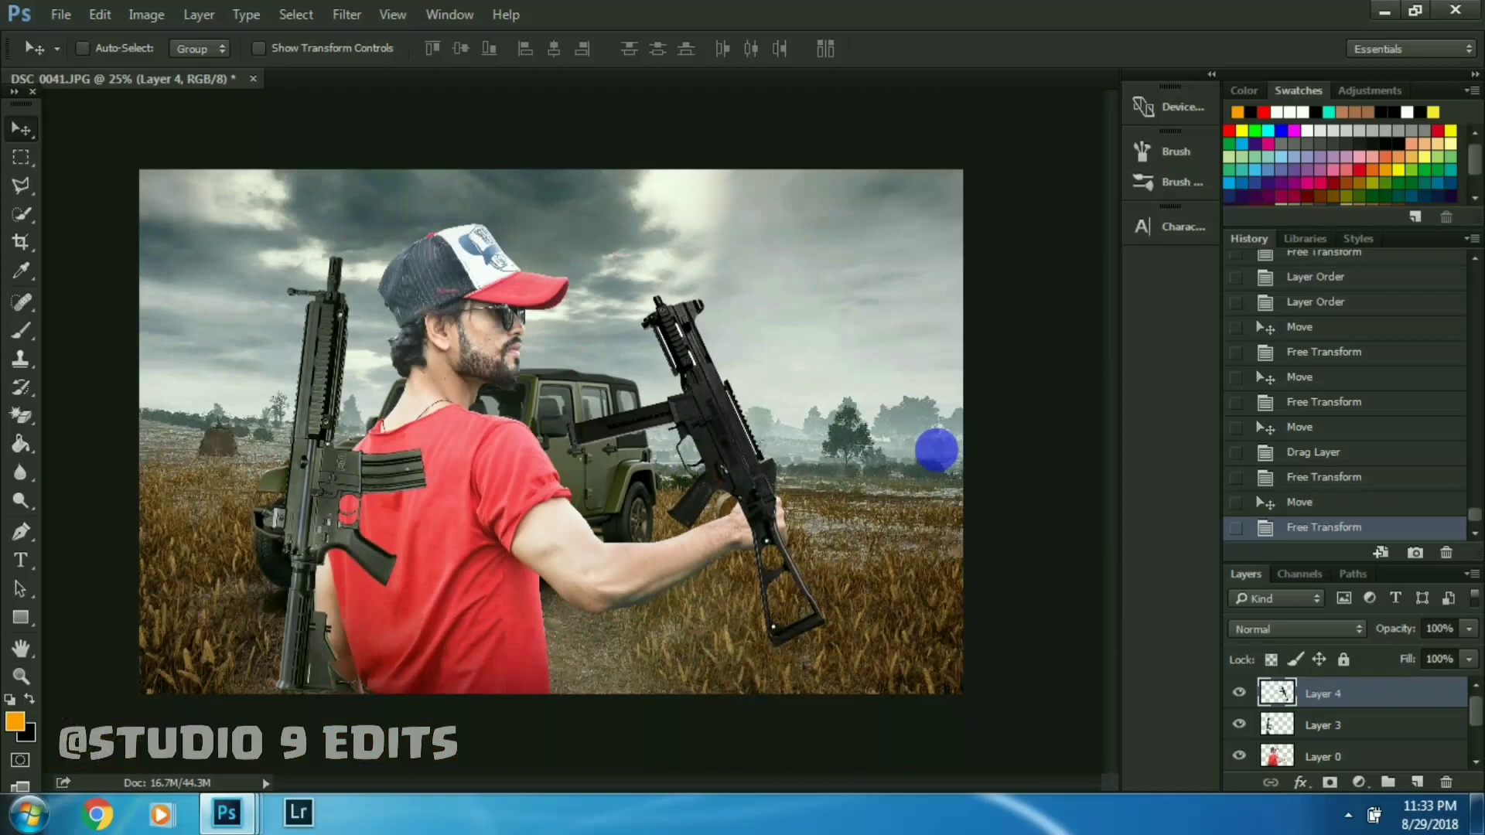
- Hide the gun layer and open the fingerless gloves image
left_click(1241, 693)
left_click(77, 15)
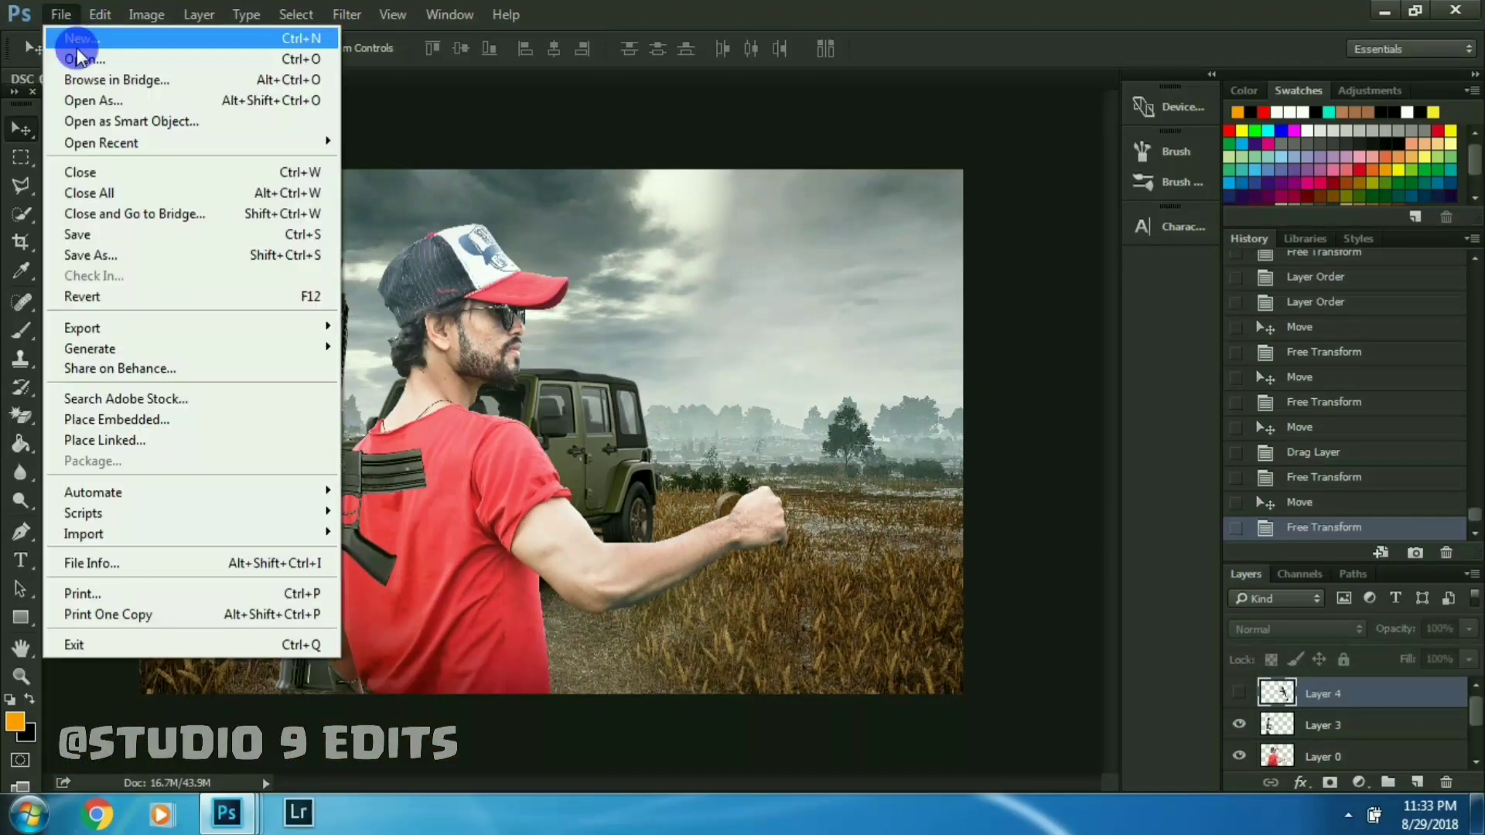
left_click(1031, 123)
key("alt+f")
left_click(83, 60)
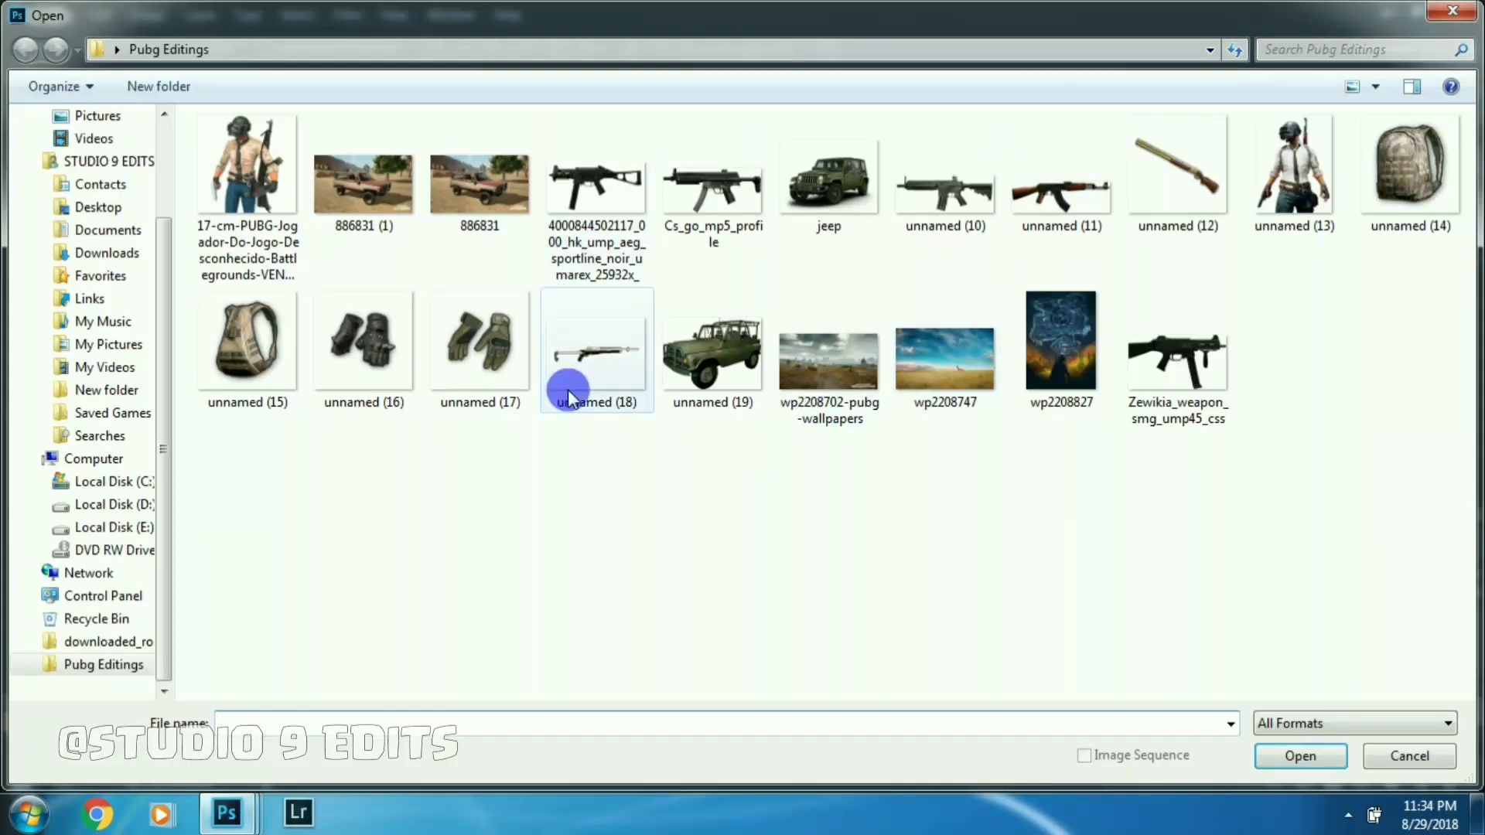
double_click(362, 344)
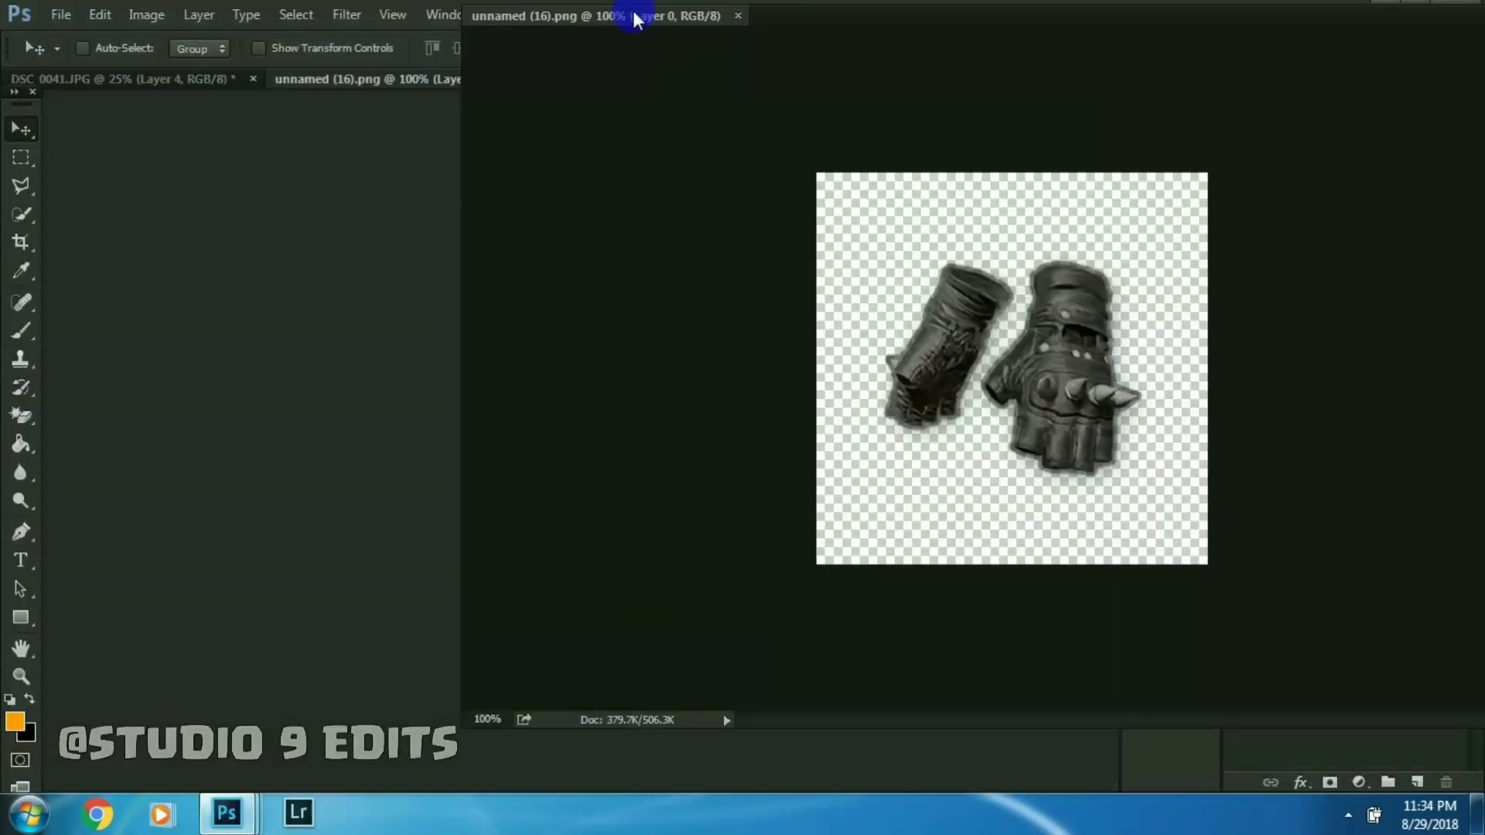
- Drag the gloves into the battlefield photo and position them on the man's fist
left_click_drag(439, 82, 630, 14)
mouse_move(596, 242)
left_mouse_down()
mouse_move(756, 156)
mouse_move(770, 17)
mouse_move(614, 581)
mouse_move(771, 525)
left_mouse_up()
scroll(773, 525, "up", 1)
scroll(774, 526, "up", 1)
scroll(773, 526, "up", 1)
left_click_drag(689, 477, 680, 498)
- Erase the glove's edge near the thumb with the Eraser Tool
left_click(20, 415)
left_click(135, 411)
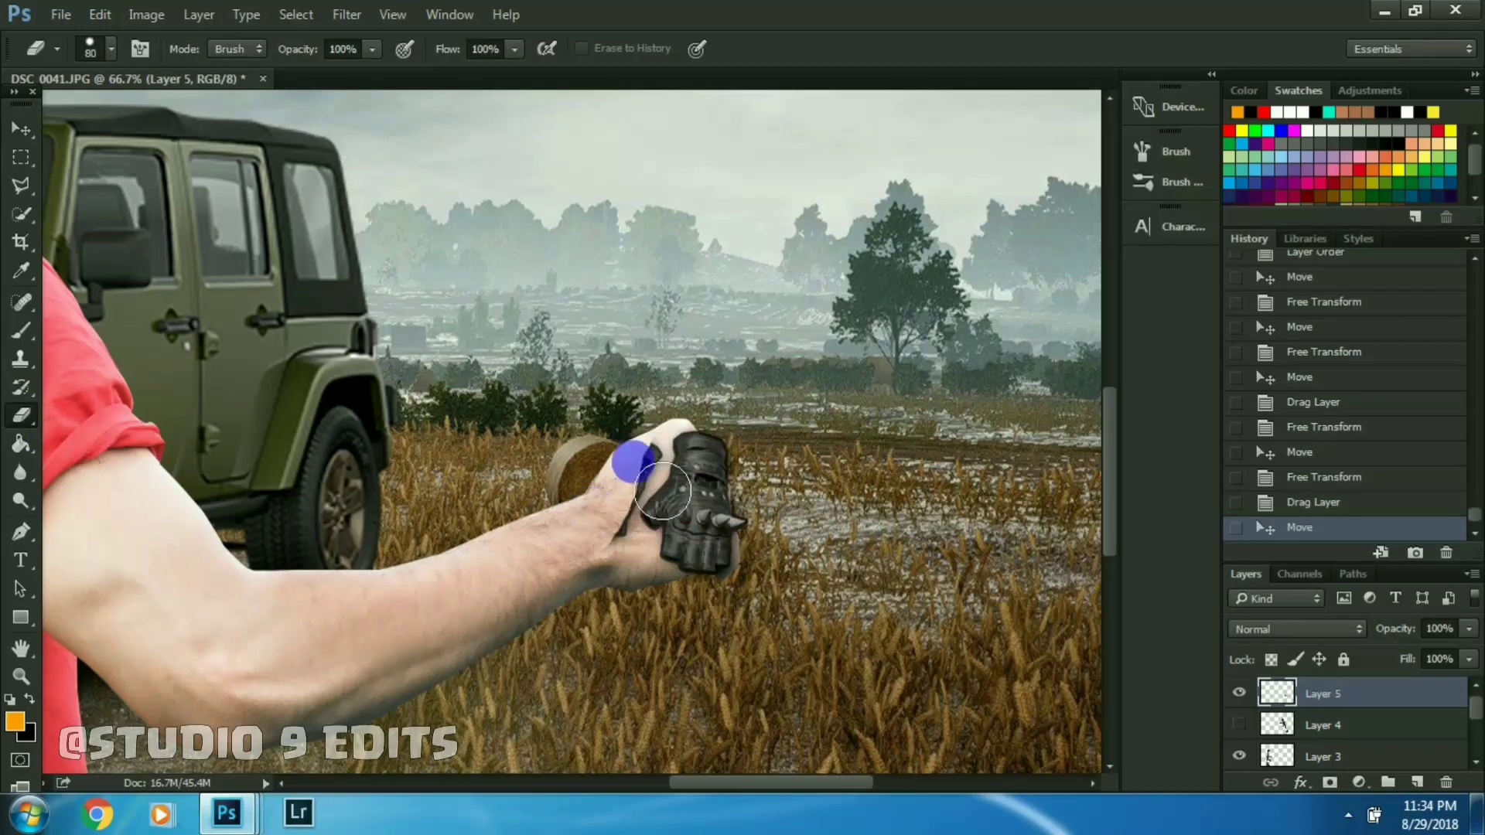
left_click_drag(663, 489, 655, 502)
left_click_drag(654, 502, 645, 514)
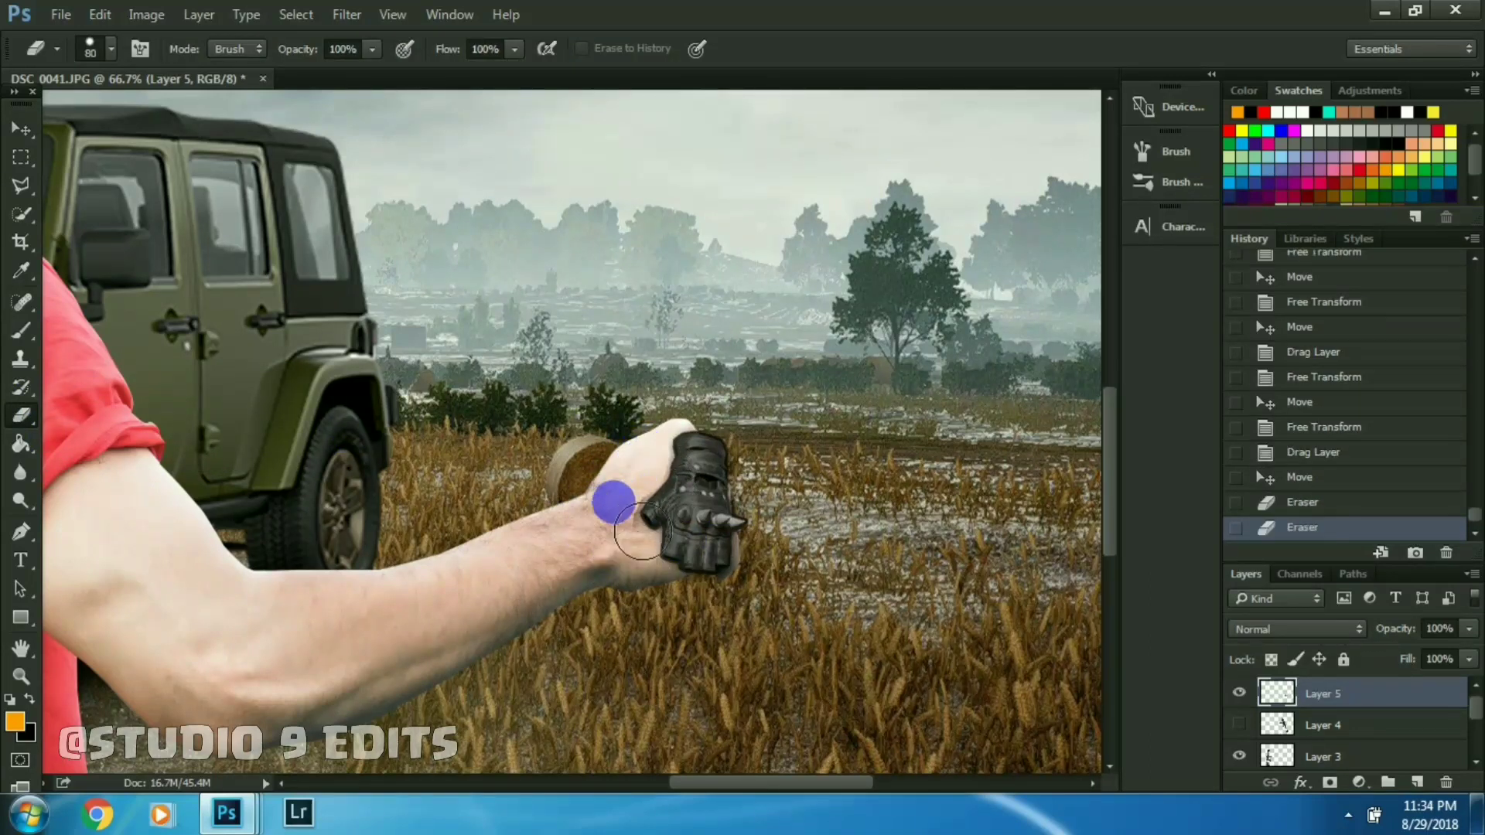
left_click(654, 601)
- Rotate, flip, skew and enlarge the glove to fit over the man's fist
key("v")
left_click_drag(640, 487, 673, 516)
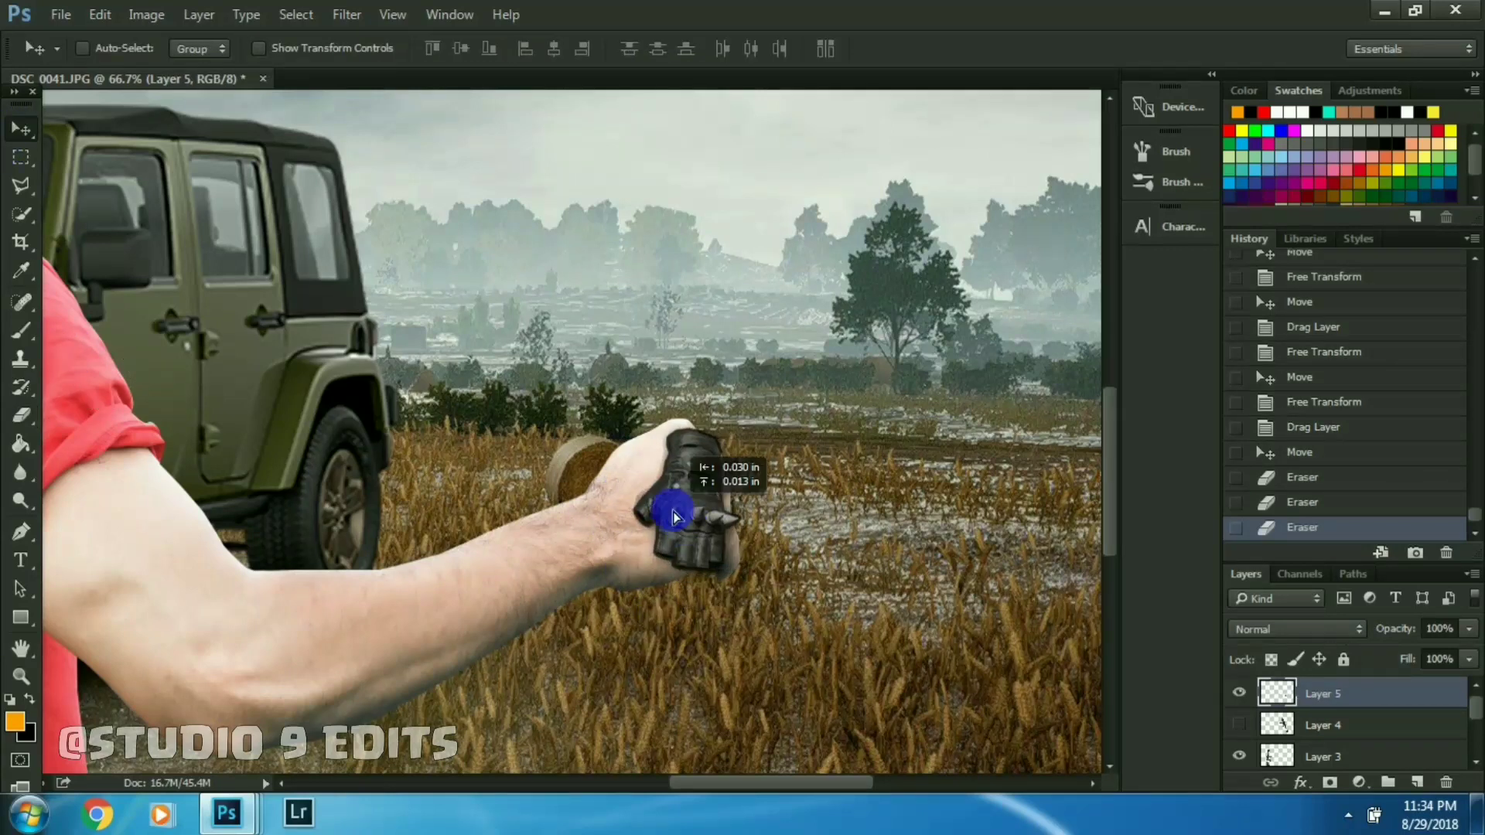
key("ctrl+t")
left_click_drag(752, 616, 870, 276)
mouse_move(617, 606)
left_mouse_down()
mouse_move(623, 497)
mouse_move(759, 457)
mouse_move(710, 607)
mouse_move(1135, 445)
left_mouse_up()
mouse_move(781, 503)
left_mouse_down()
mouse_move(794, 547)
mouse_move(681, 497)
left_mouse_up()
key("Return")
left_click_drag(816, 403, 797, 414)
left_click_drag(653, 657, 719, 591)
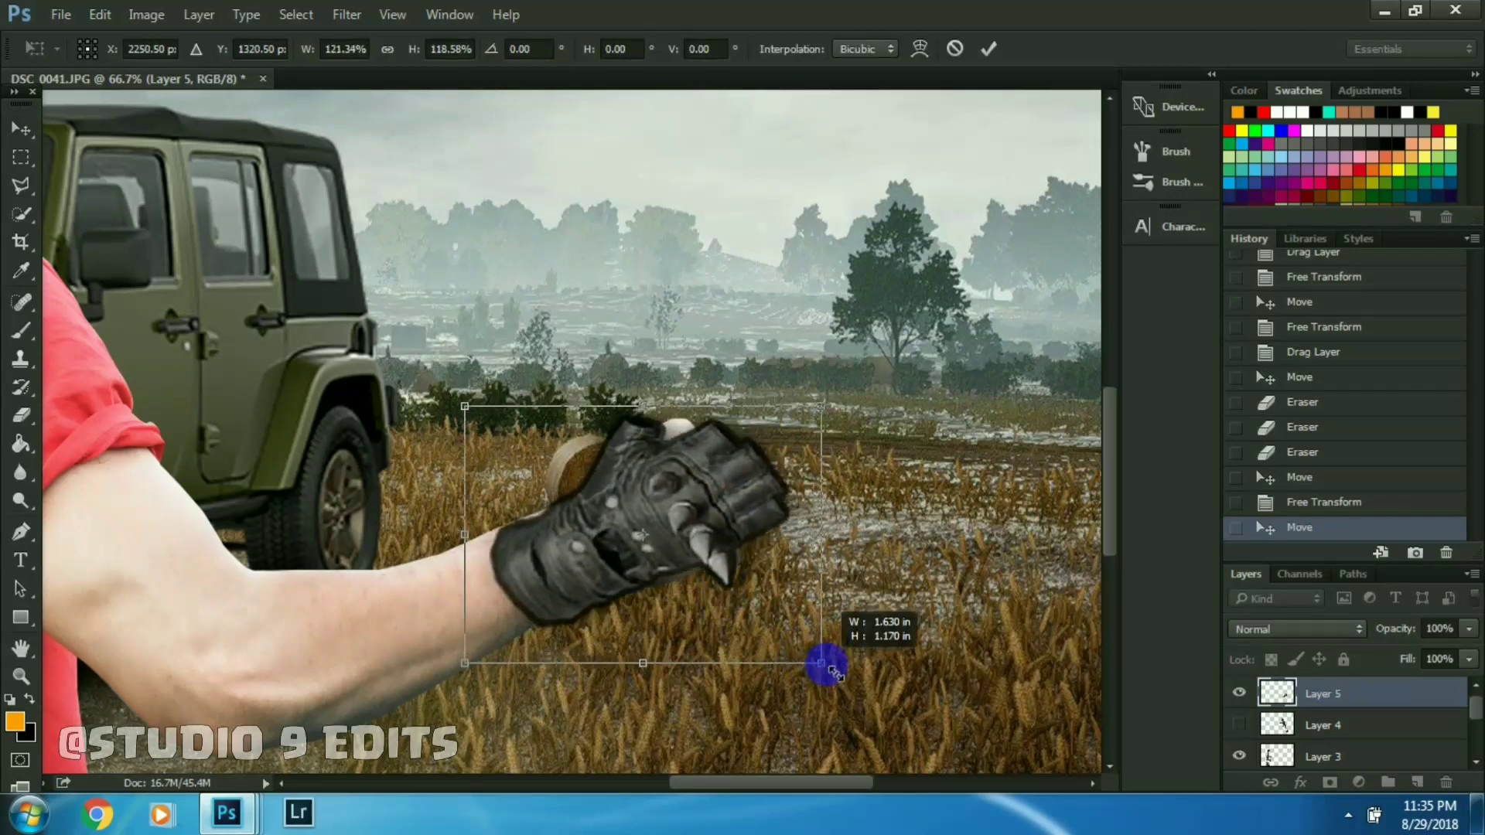
key("Return")
- Erase the glove's top and tilt it about ten degrees onto the fist
key("ctrl+plus")
left_click(21, 416)
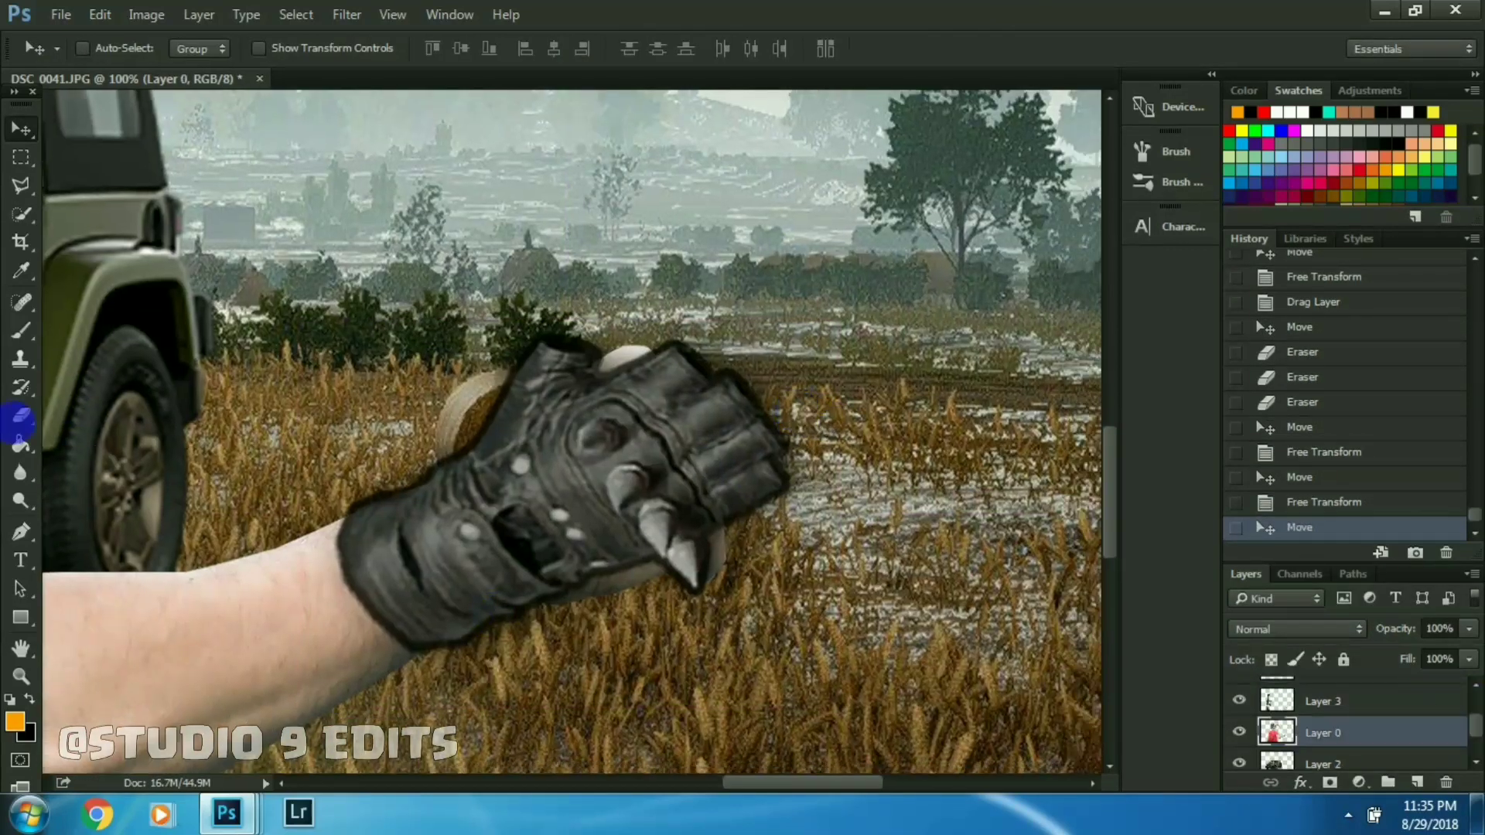
left_click_drag(569, 332, 613, 381)
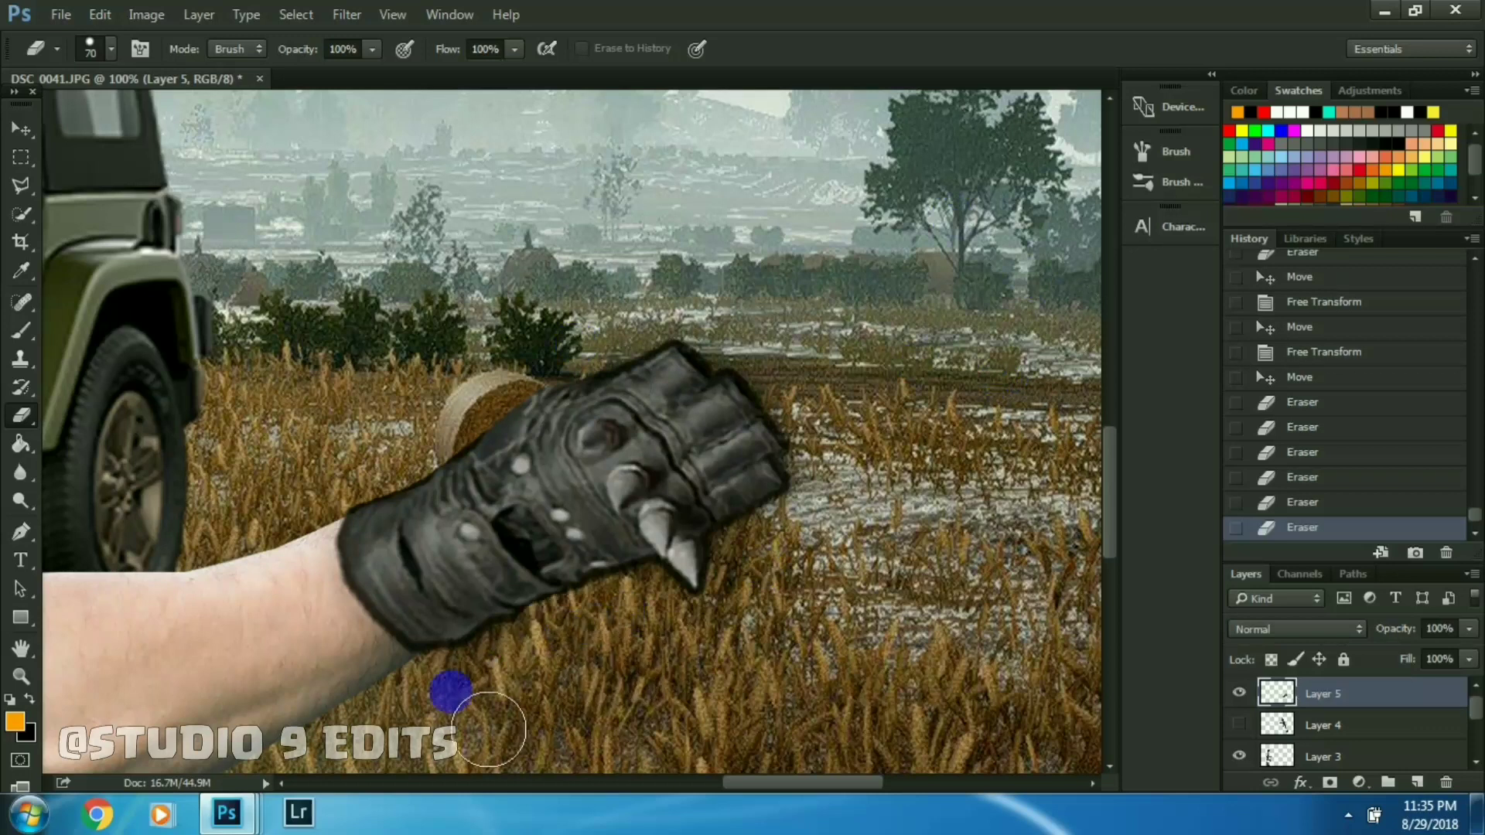
key("ctrl+0")
key("ctrl+t")
left_click_drag(886, 493, 862, 498)
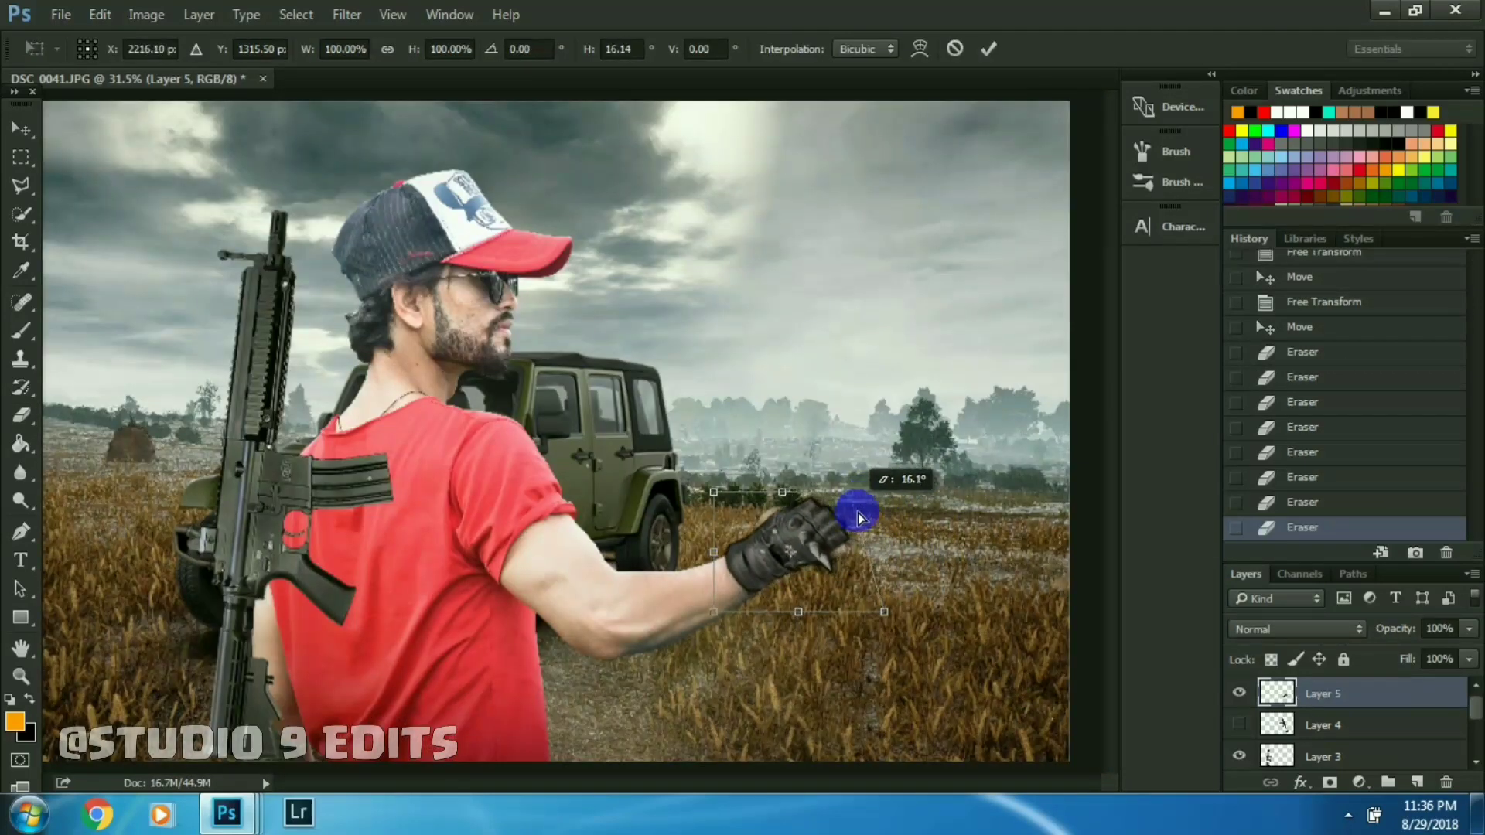
key("Return")
key("ctrl+plus")
key("ctrl+plus")
key("ctrl+t")
left_click_drag(845, 437, 842, 407)
key("Return")
- Erase the glove's top edge with a smaller brush and blur its edges
key("ctrl+plus")
key("ctrl+plus")
key("[")
key("[")
key("[")
mouse_move(713, 431)
left_mouse_down()
mouse_move(713, 371)
mouse_move(851, 464)
left_mouse_up()
key("ctrl+plus")
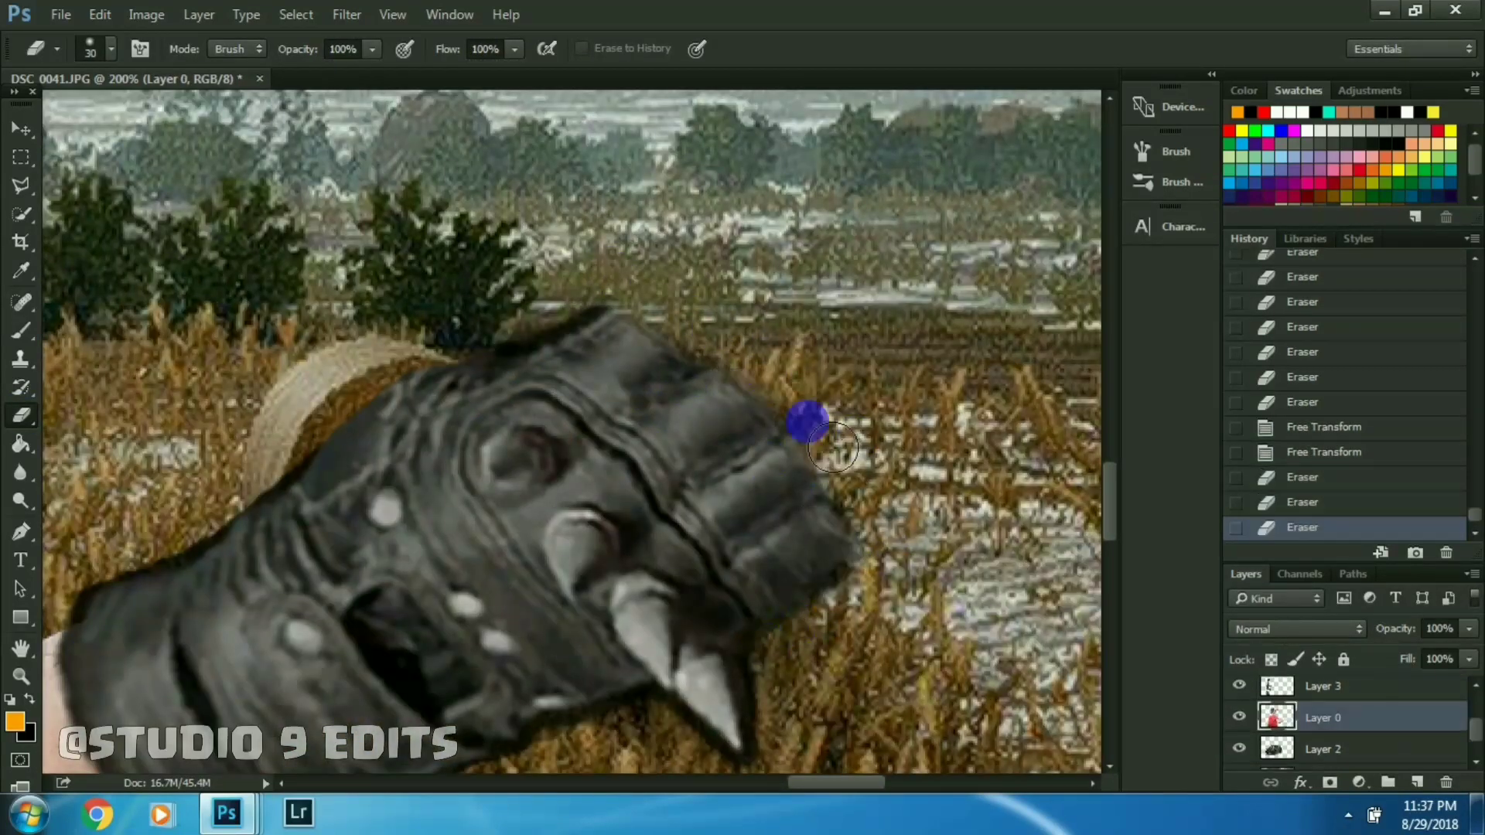
key("r")
left_click_drag(635, 309, 944, 601)
key("ctrl+0")
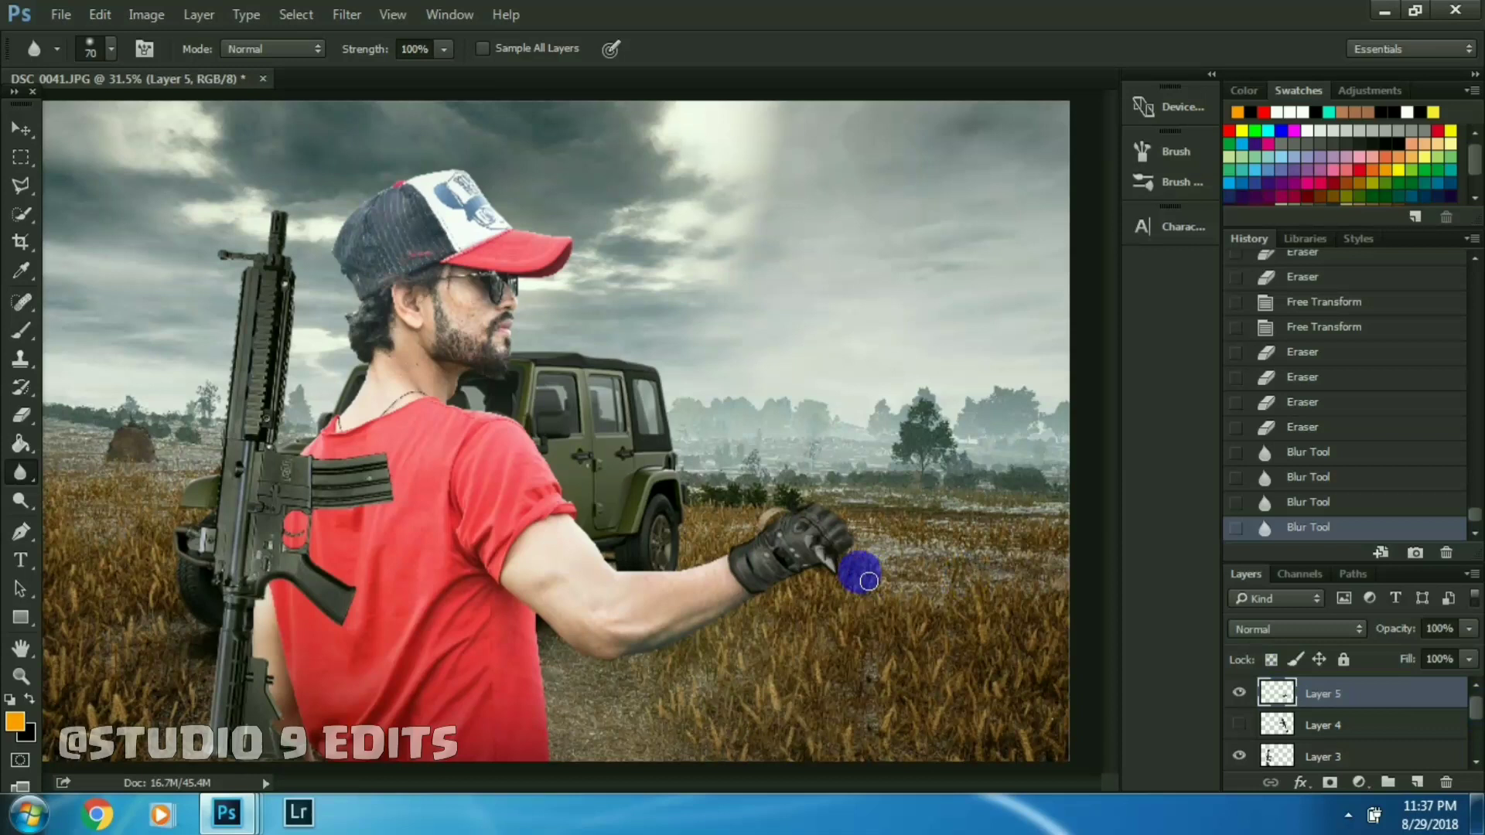
key("ctrl+plus")
key("ctrl+plus")
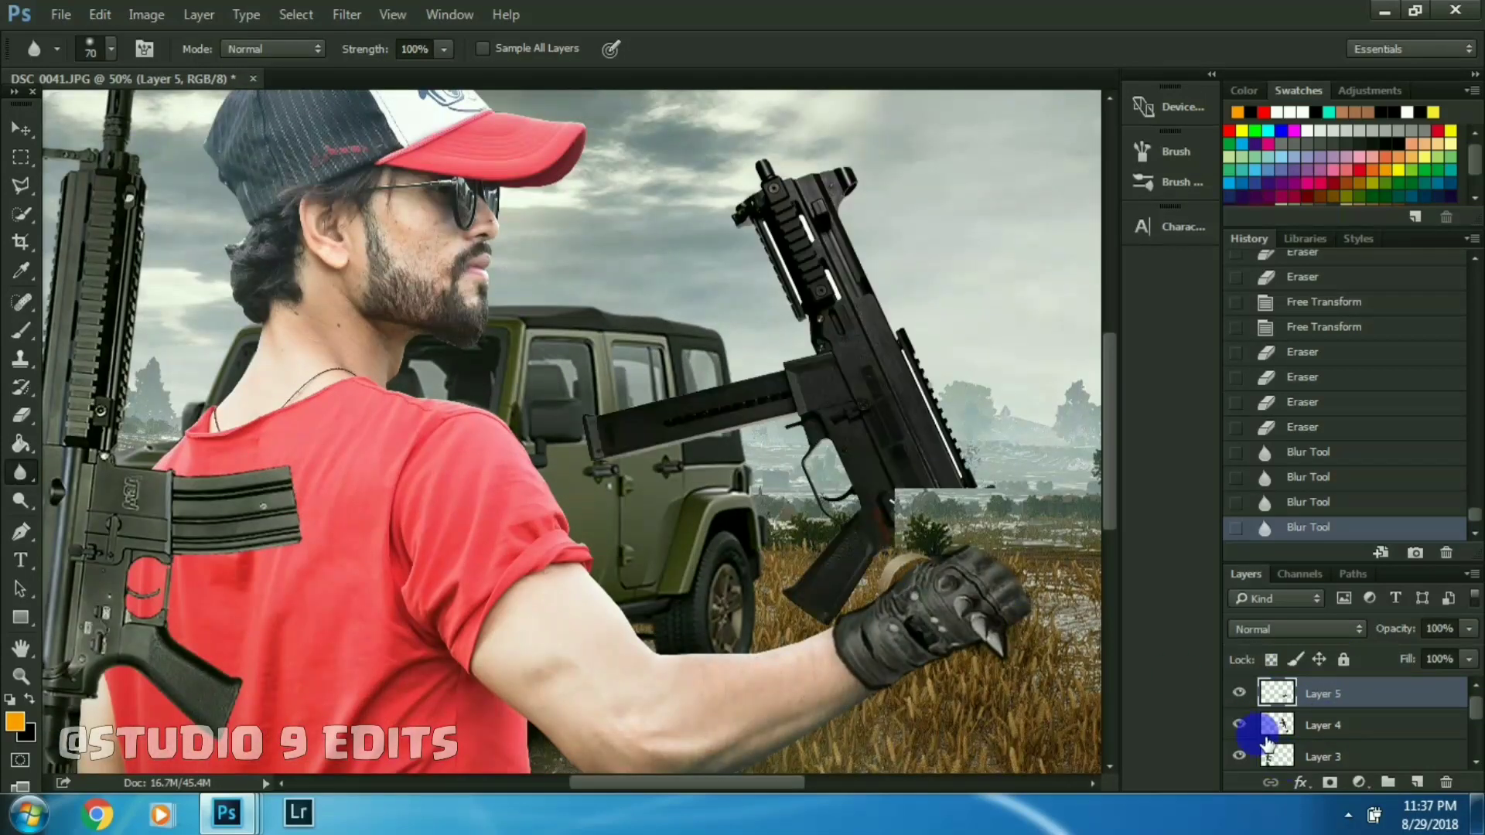
key("ctrl+0")
- Nudge the glove and the gun layer with arrow keys to align the grip
key("v")
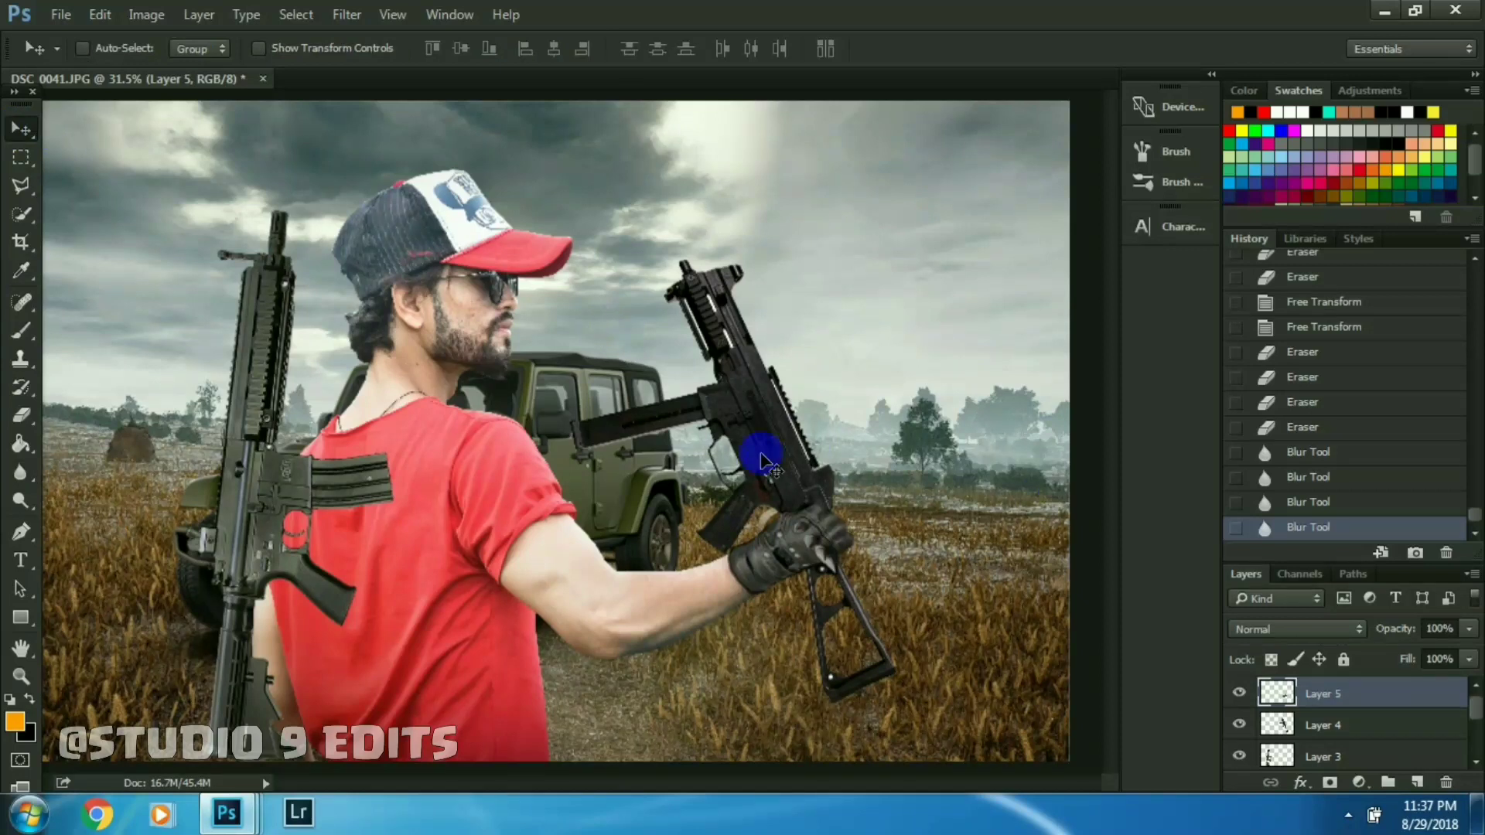
key("Left")
key("Left")
key("Left")
key("Right")
key("Right")
key("Right")
key("Right")
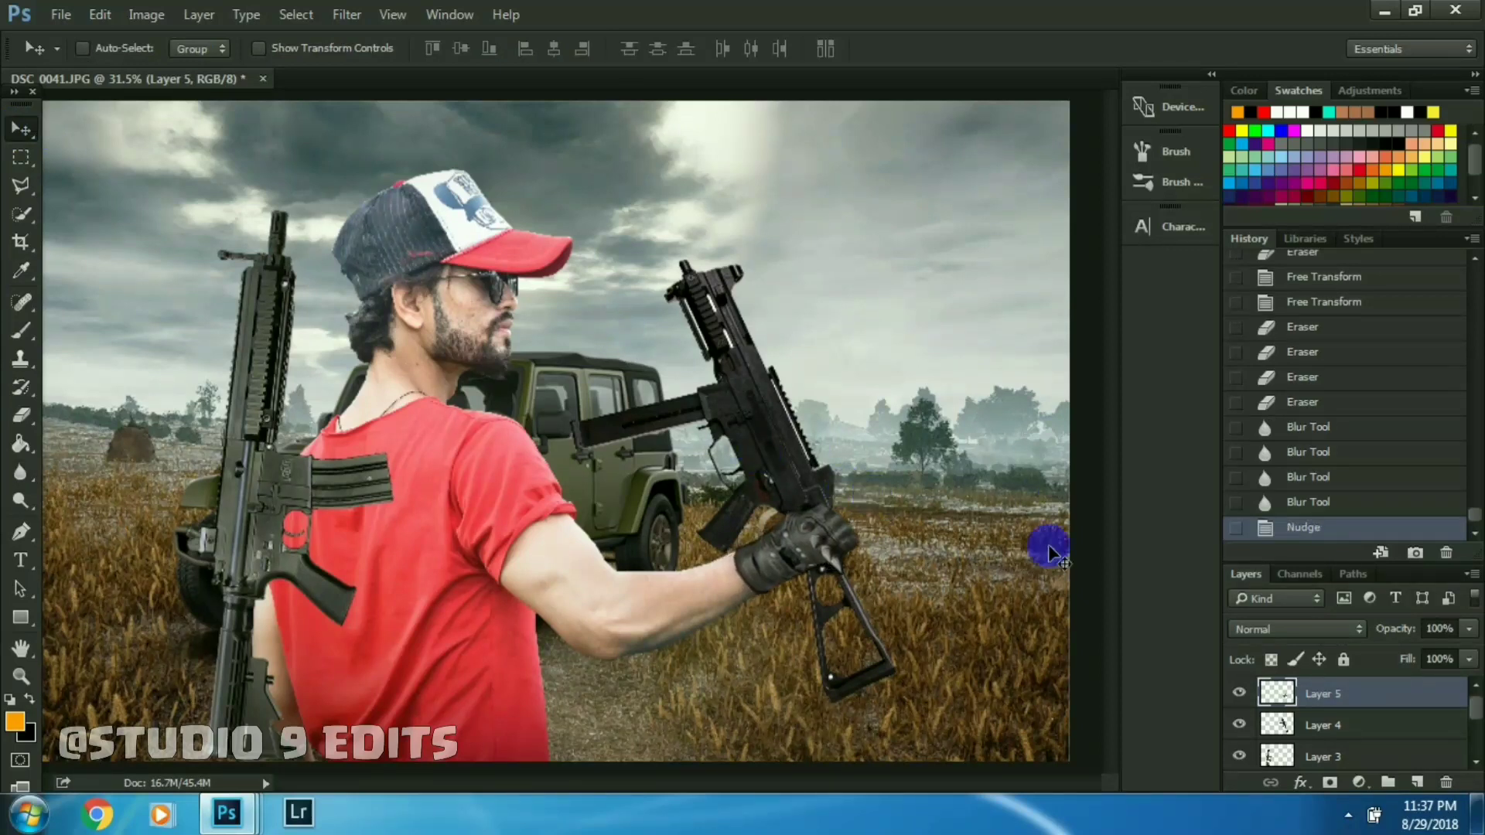
left_click(1344, 727)
key("Left")
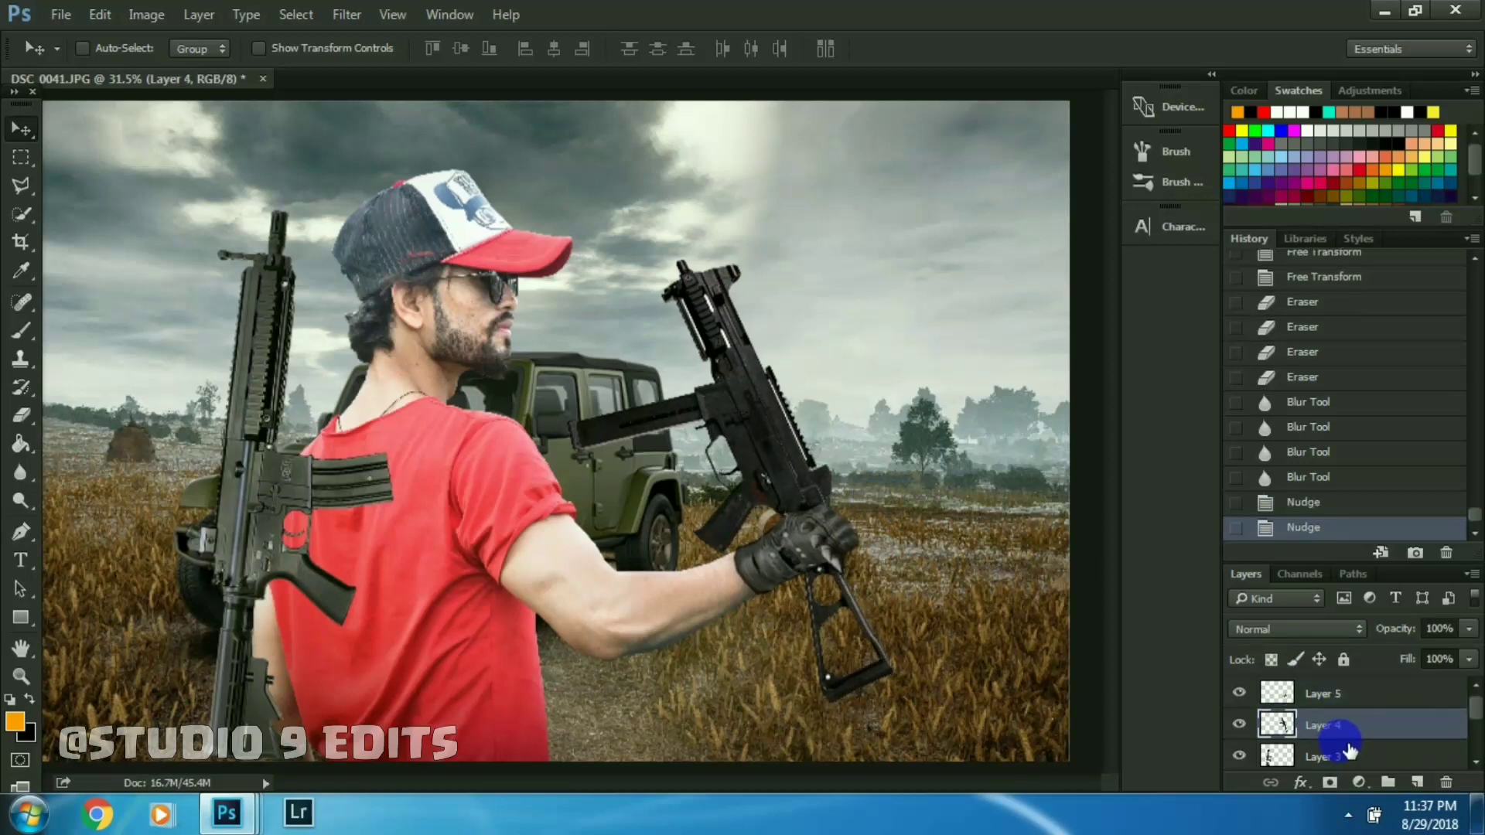
key("ctrl+minus")
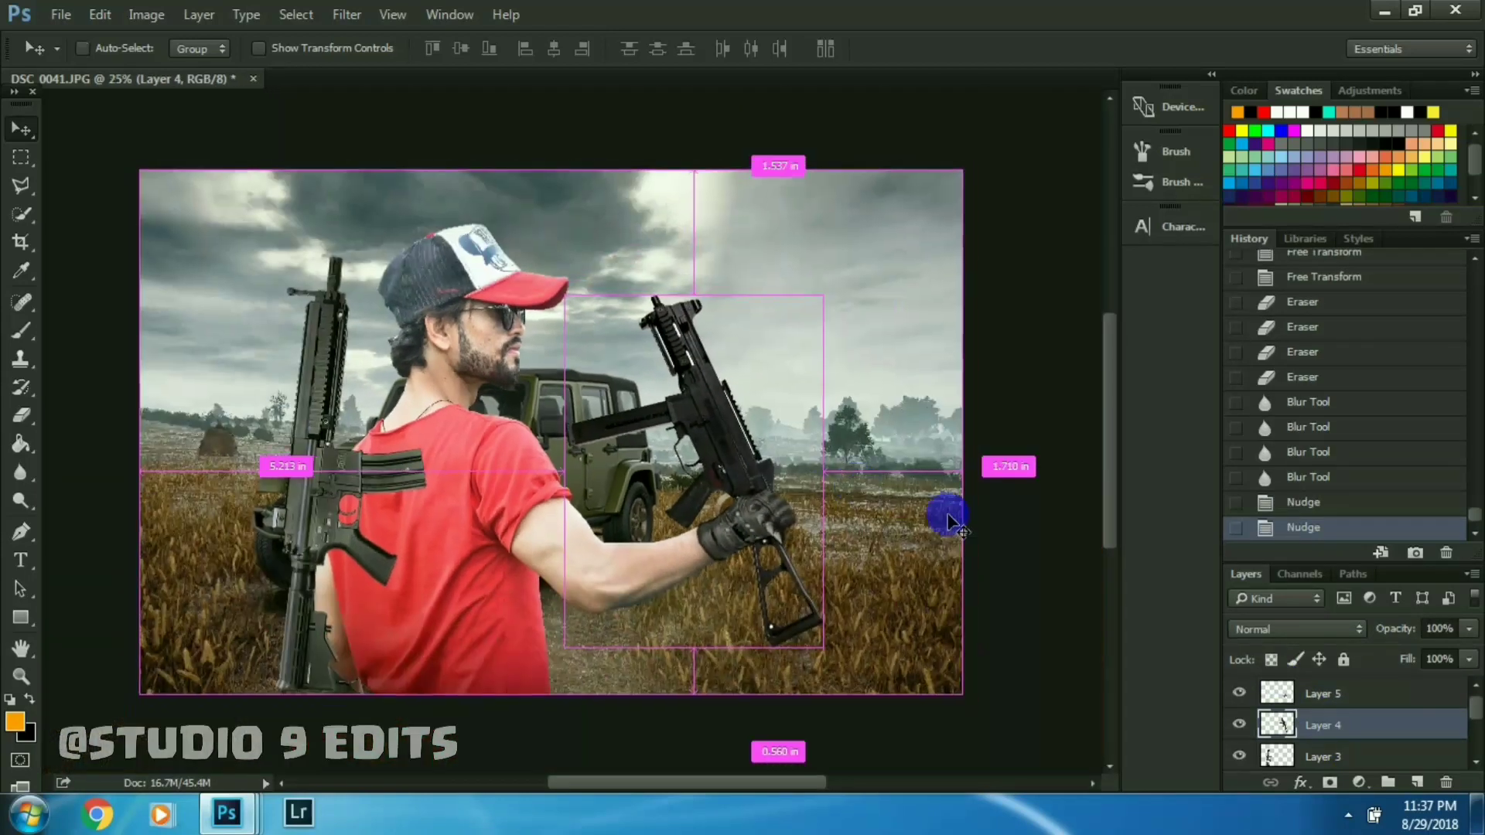
key("ctrl+plus")
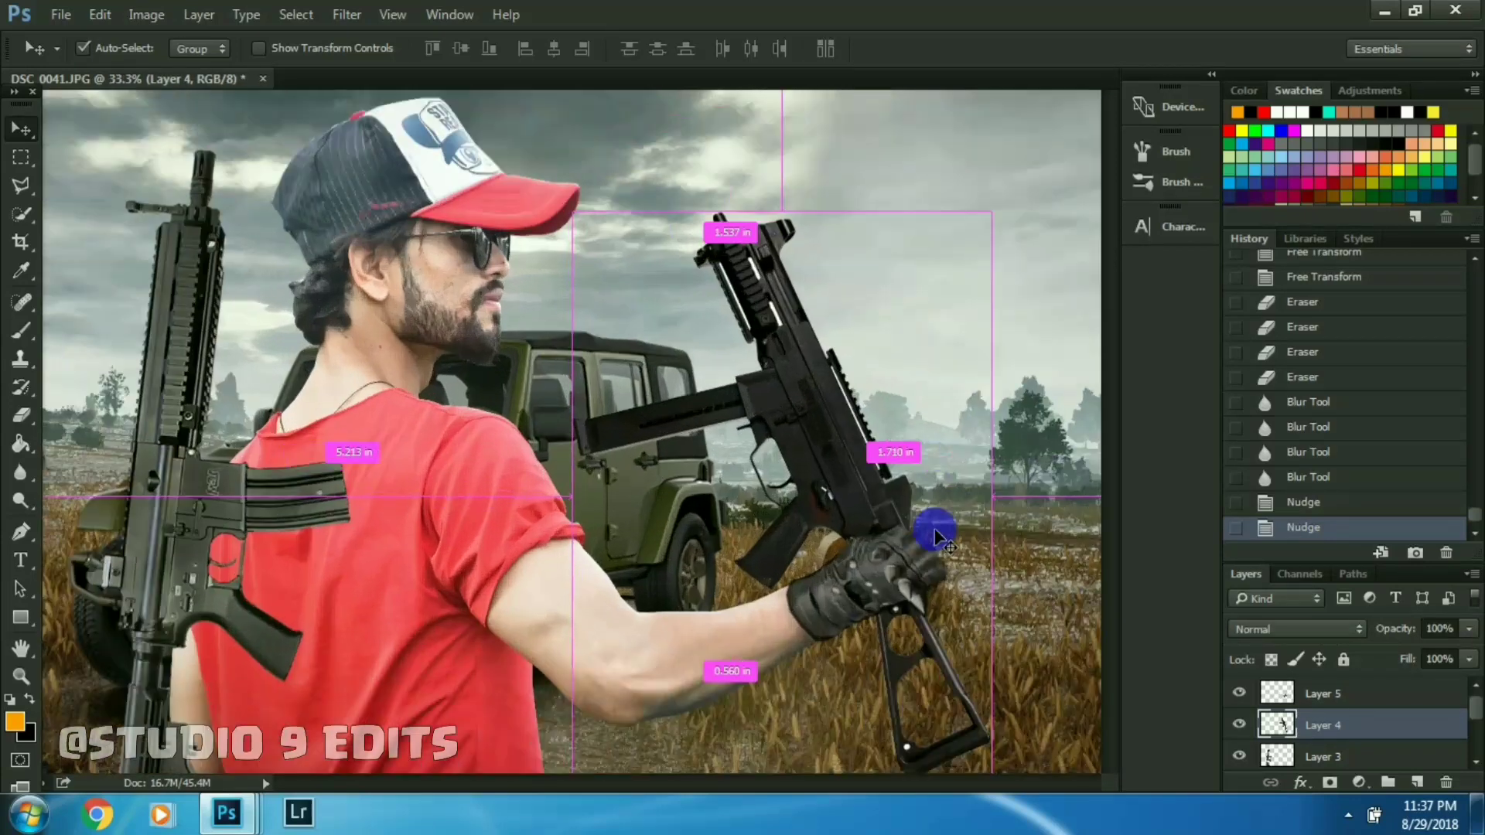
key("ctrl+plus")
key("ctrl+minus")
key("ctrl+minus")
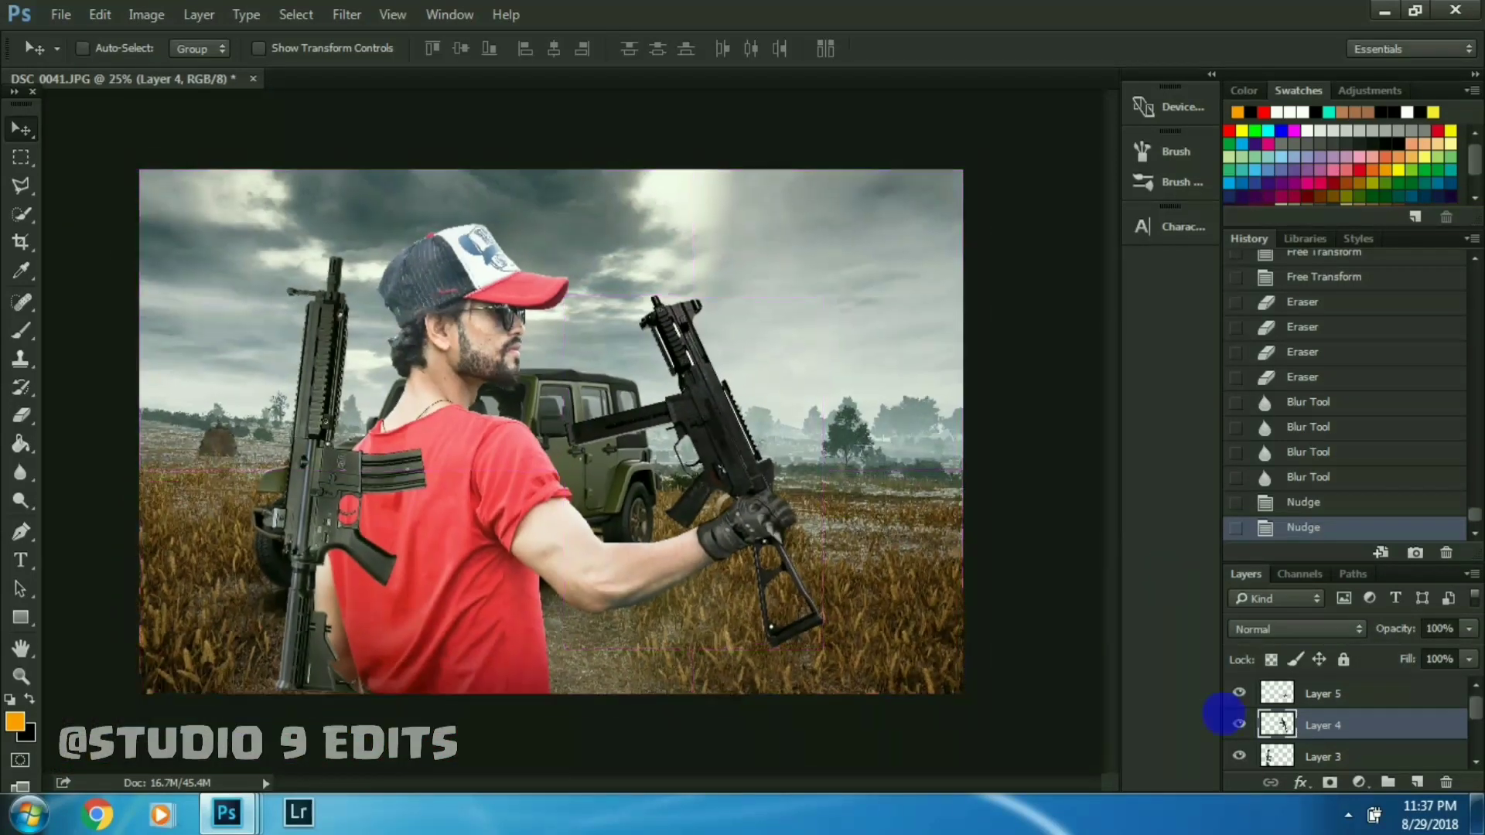
- Open the backpack image unnamed (15).png and float it over the composite
left_click(75, 17)
left_click(74, 54)
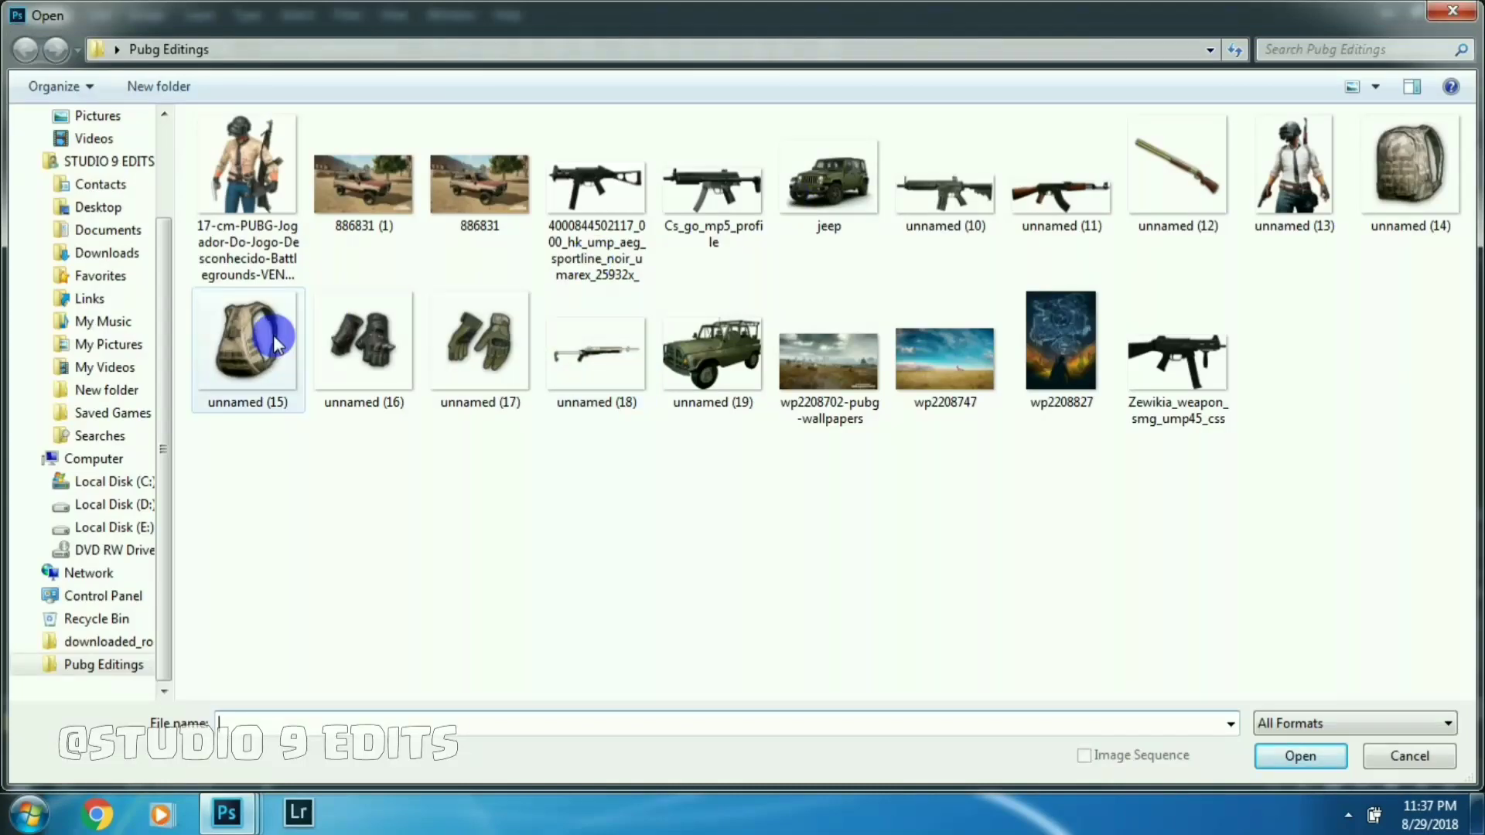
double_click(255, 337)
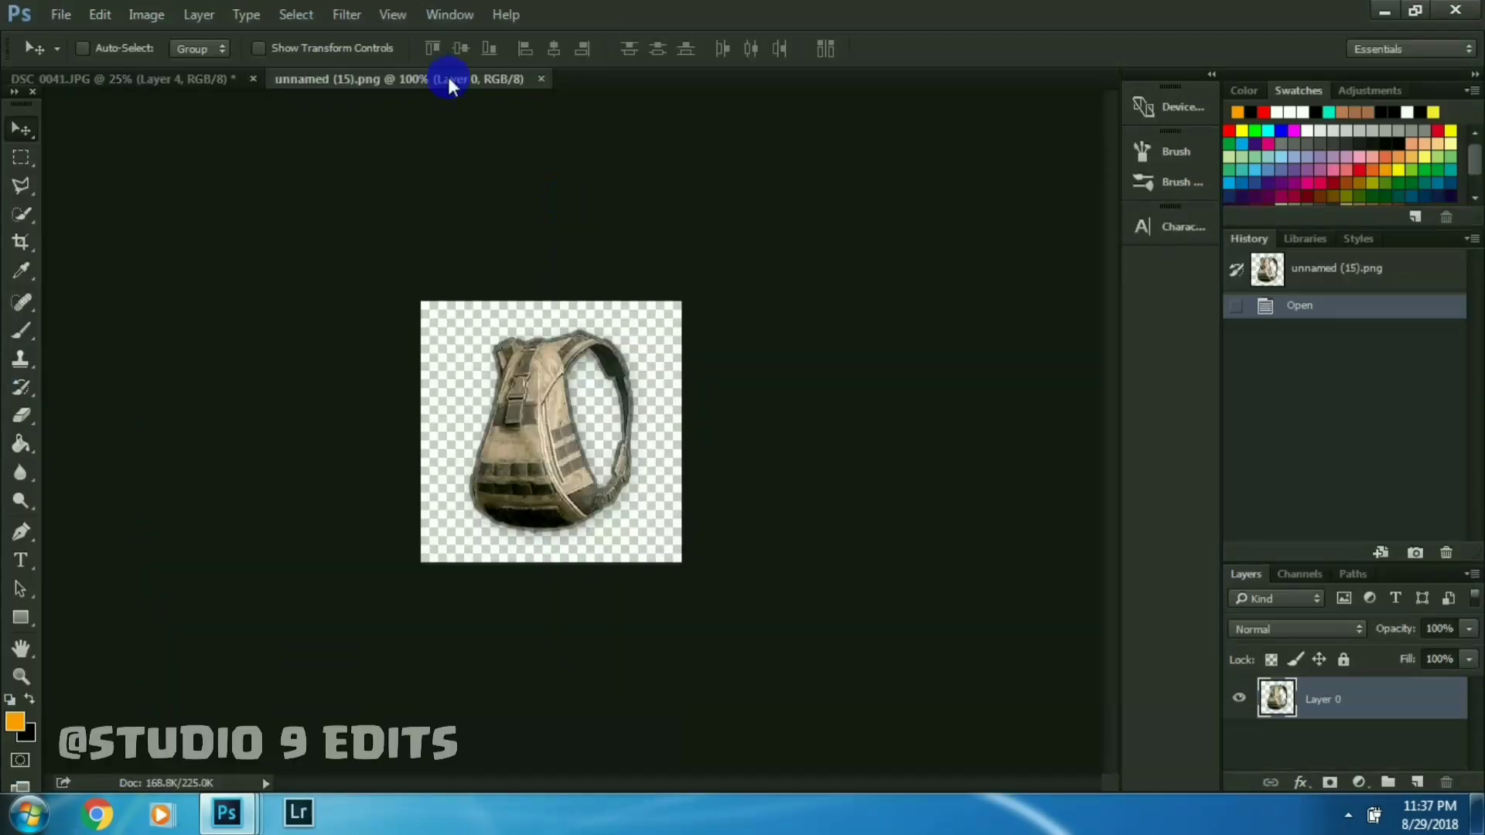
left_click_drag(448, 76, 557, 31)
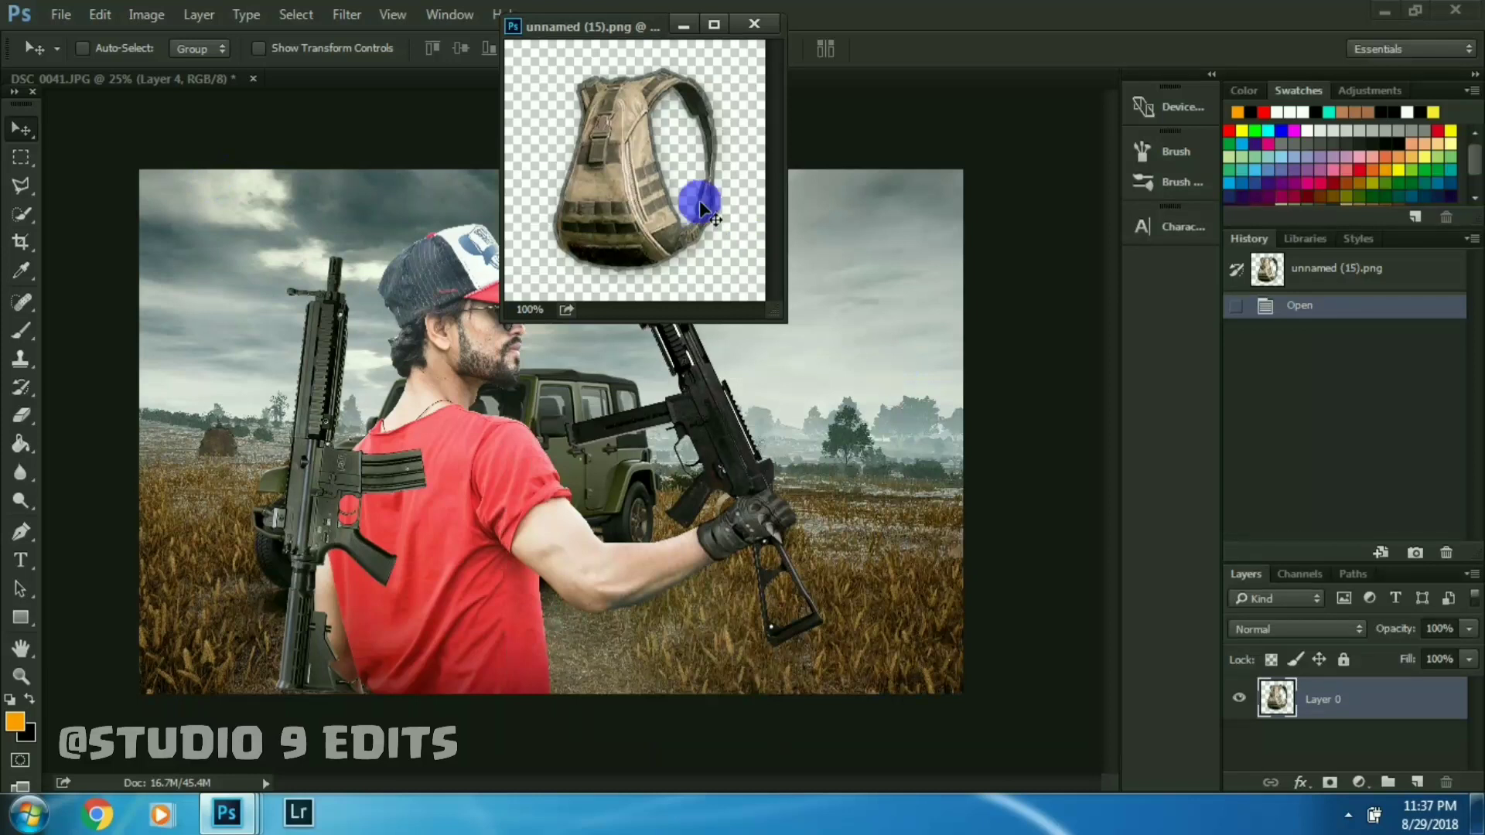
left_click_drag(699, 201, 35, 406)
- Magic Eraser the white areas inside the backpack strap, undoing the shadow erase
left_click(23, 416)
left_click(100, 458)
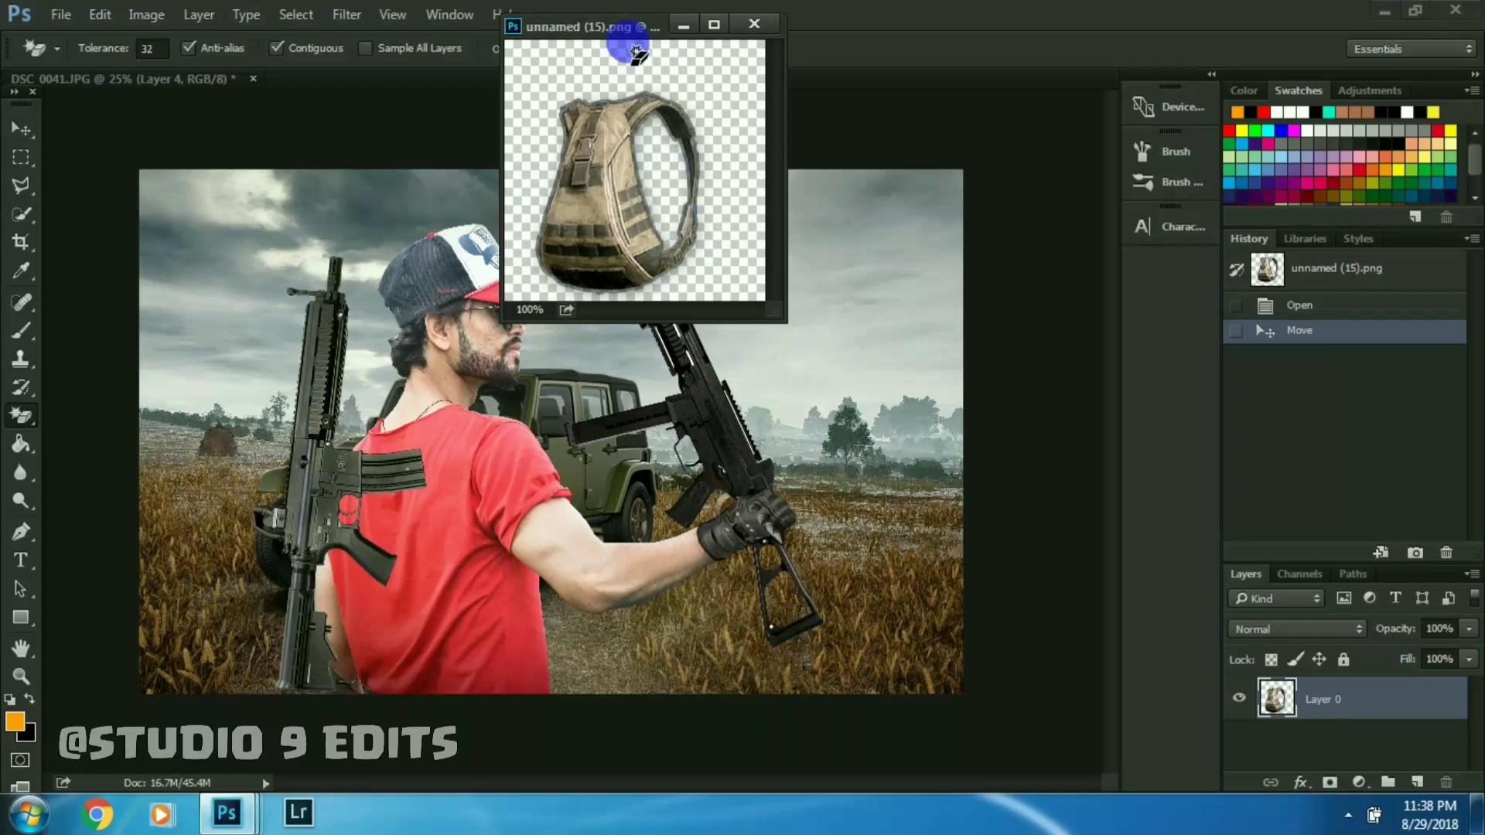
left_click(651, 128)
left_click(662, 162)
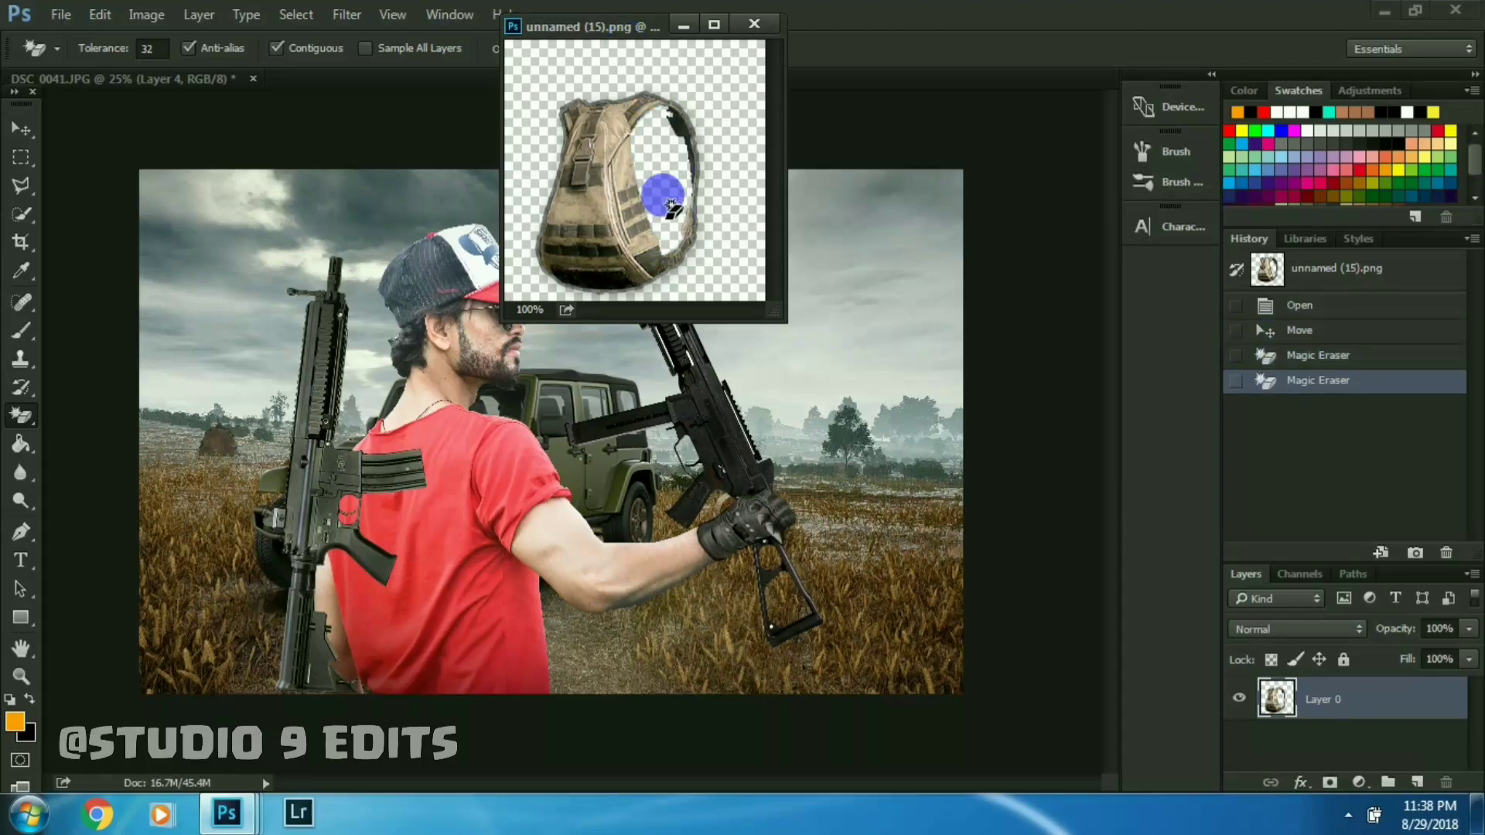
left_click(672, 154)
left_click(674, 147)
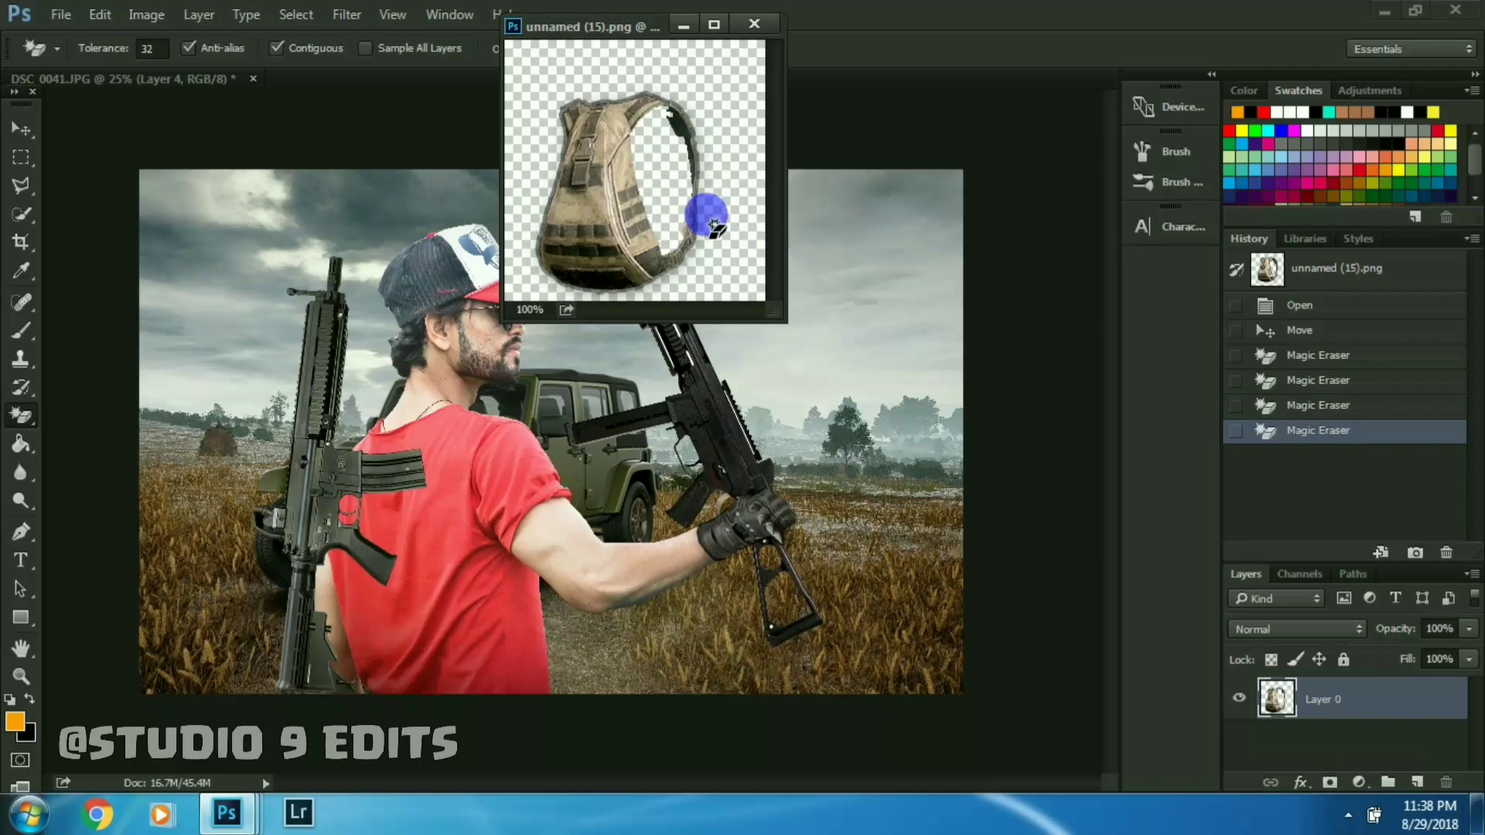
left_click(541, 278)
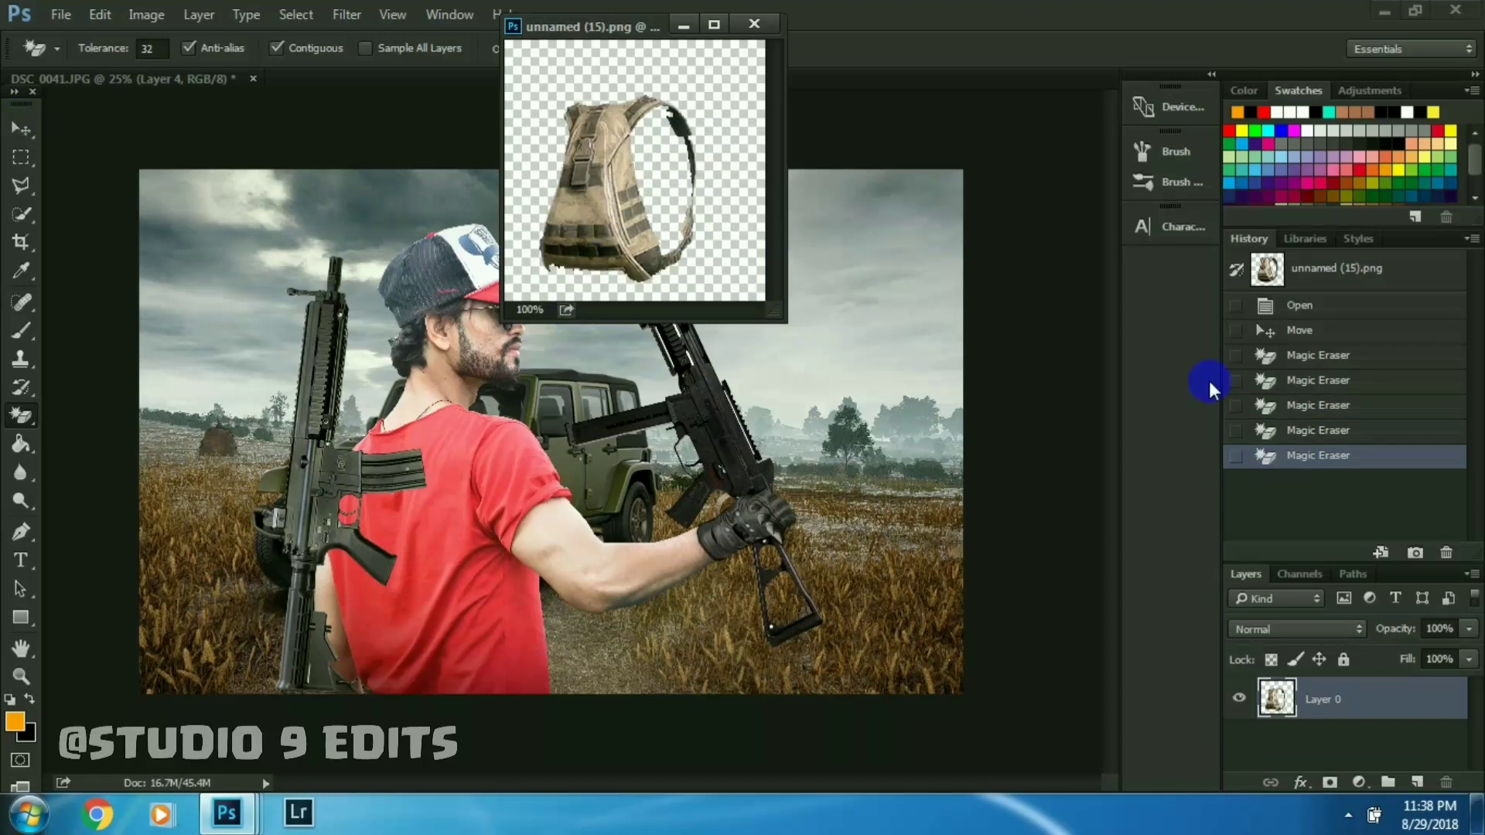
left_click(1295, 438)
left_click(530, 300)
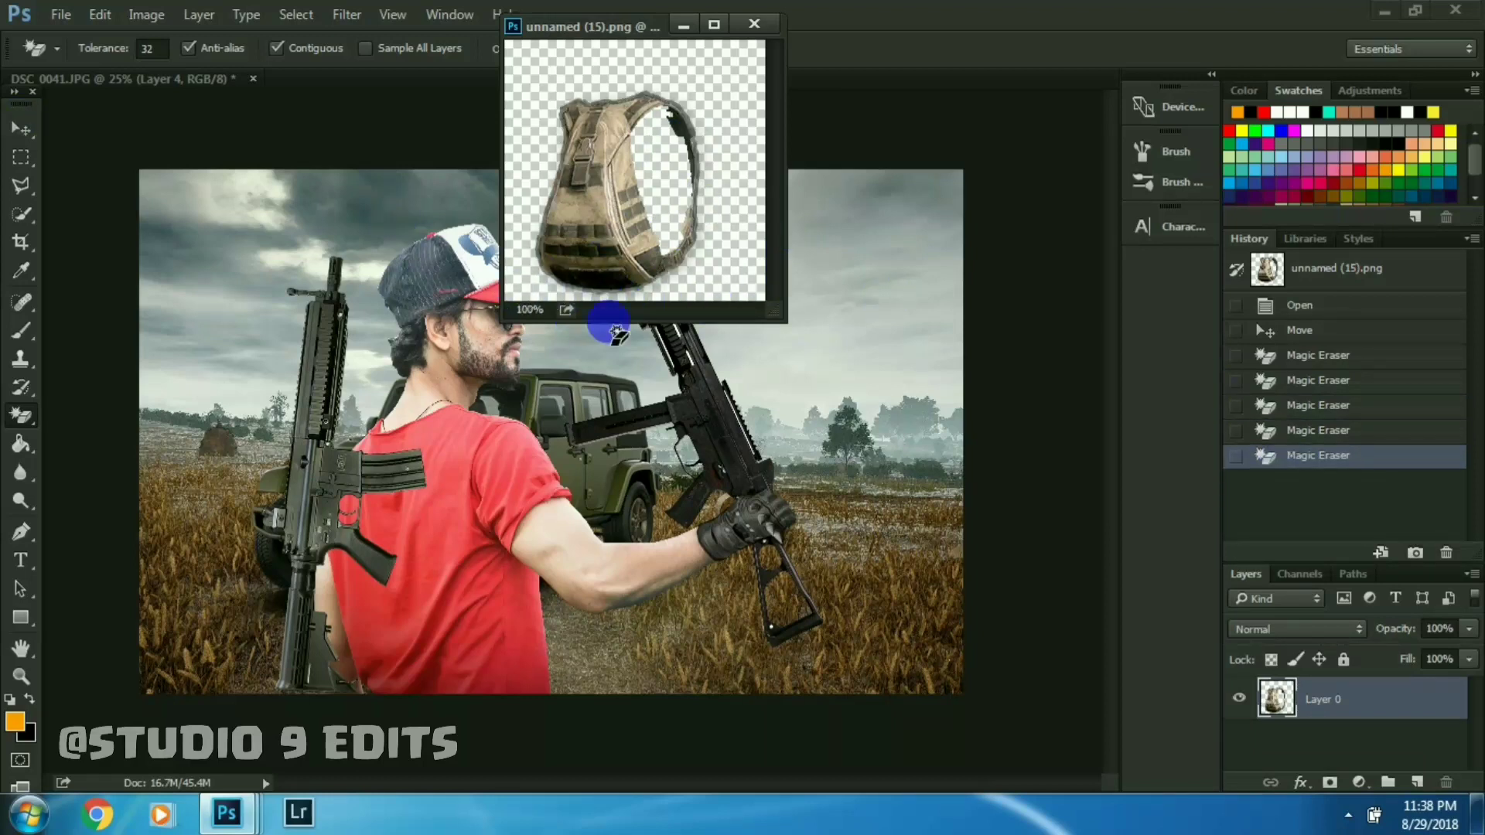
- Drag the backpack into the battlefield composite and close its separate window
left_click(20, 130)
left_click_drag(722, 225, 630, 415)
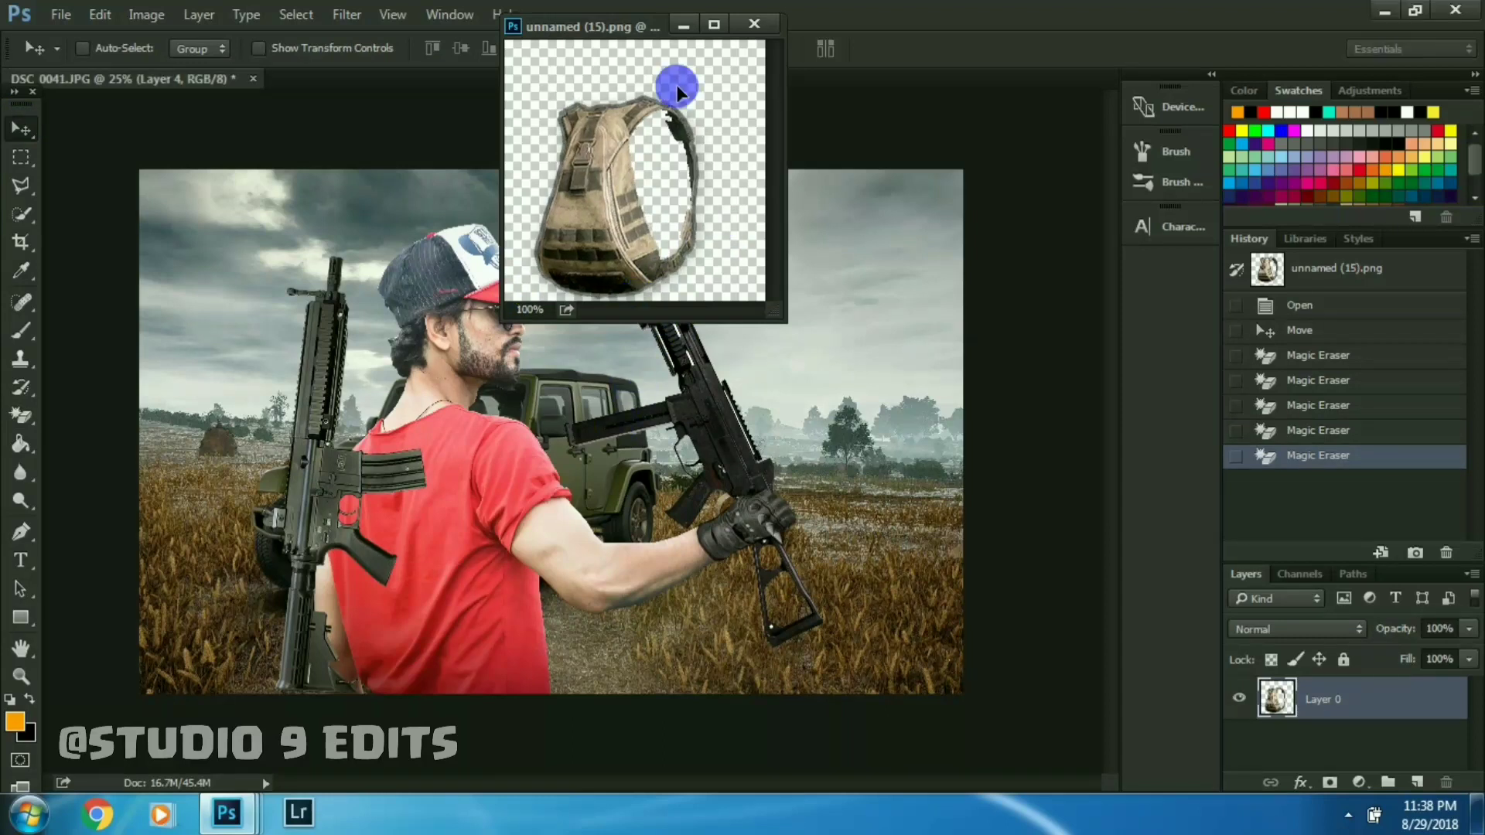
left_click(619, 418)
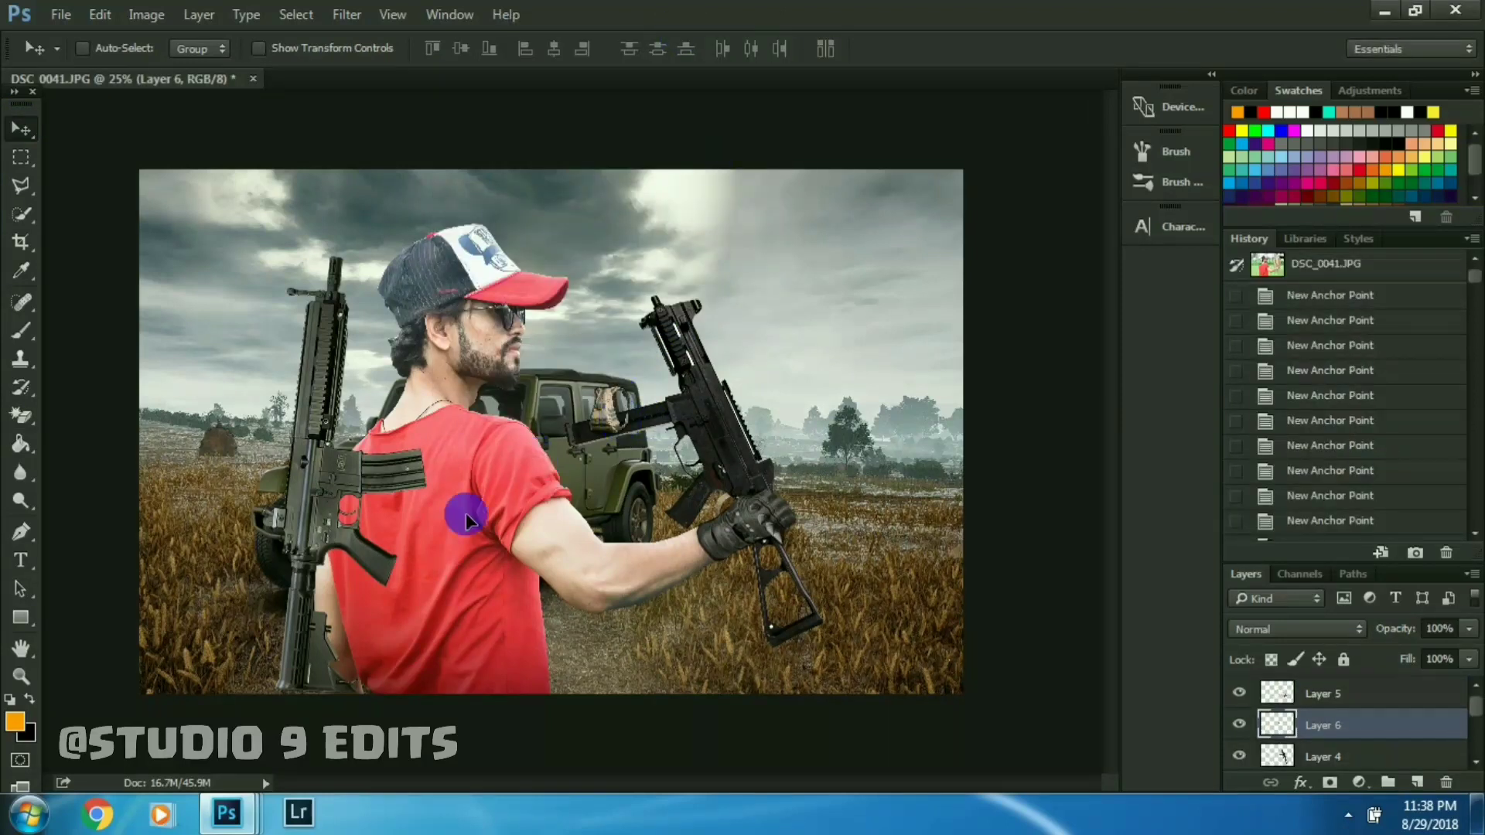
- Move the backpack onto the man's back, scale it up, and nudge it into place
left_click_drag(468, 520, 432, 550)
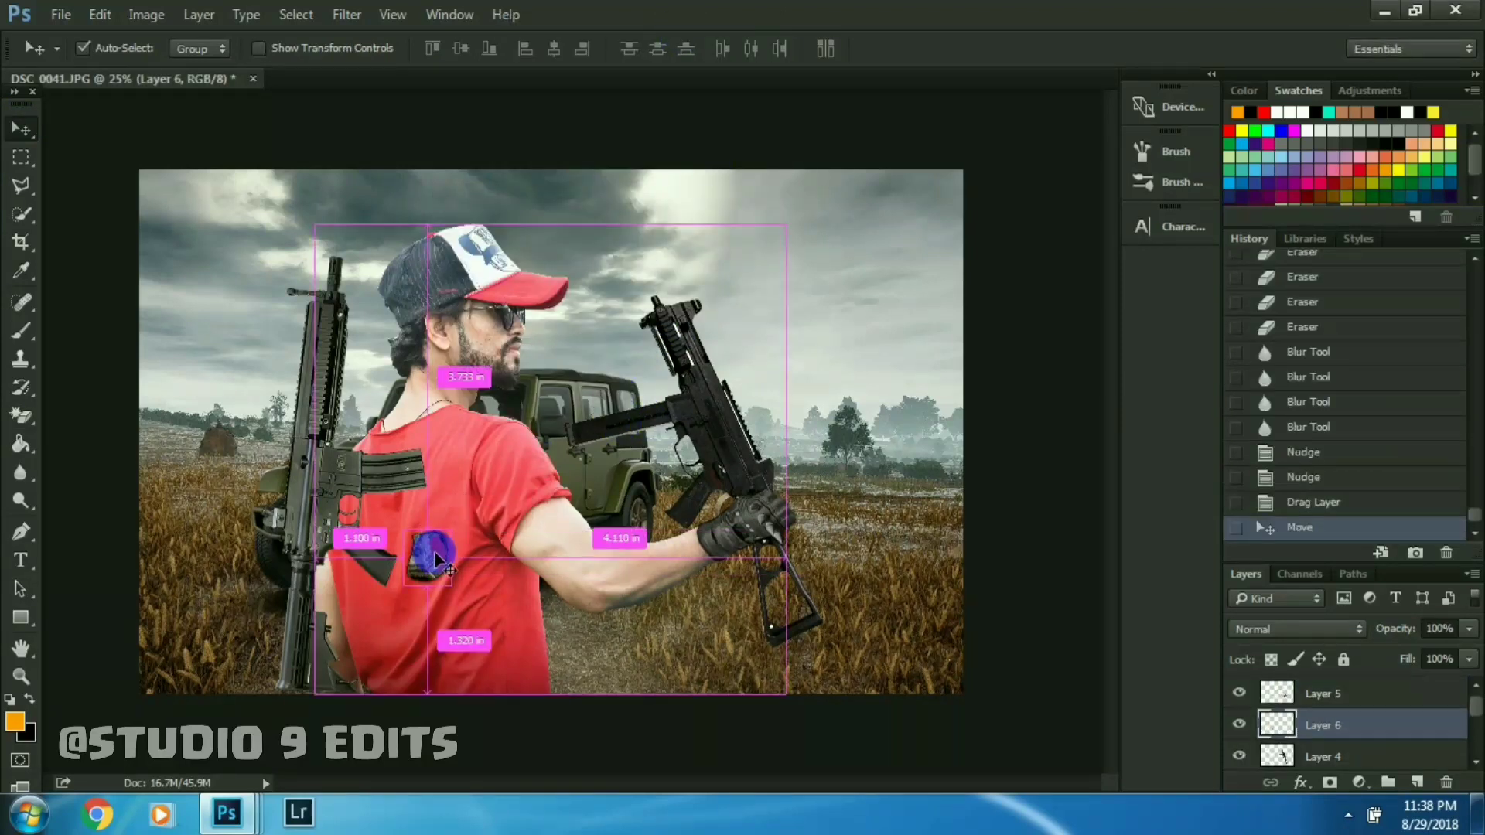
key("ctrl+t")
left_click_drag(477, 620, 592, 724)
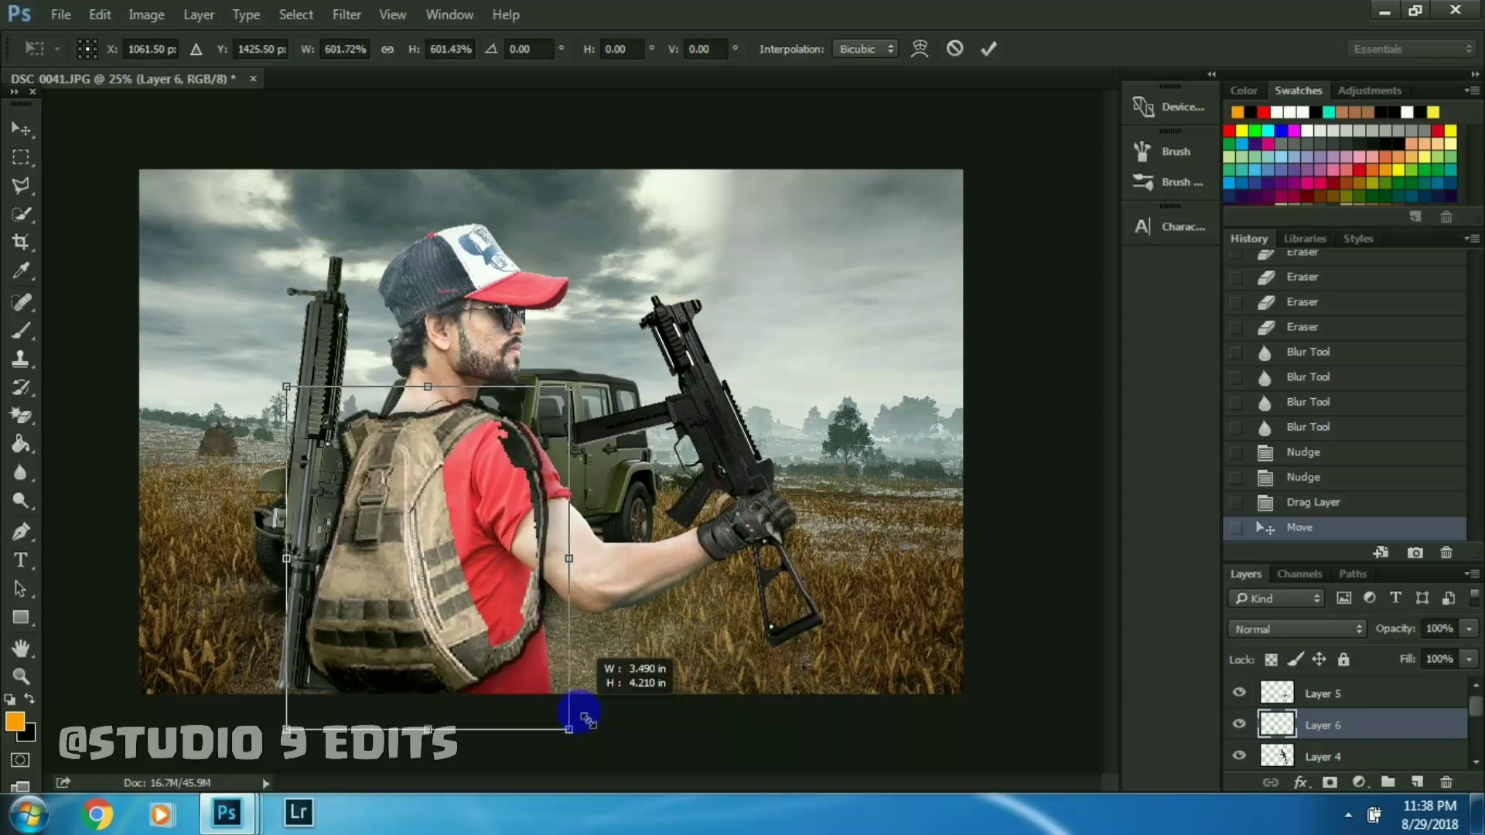
key("Return")
left_click_drag(588, 700, 586, 694)
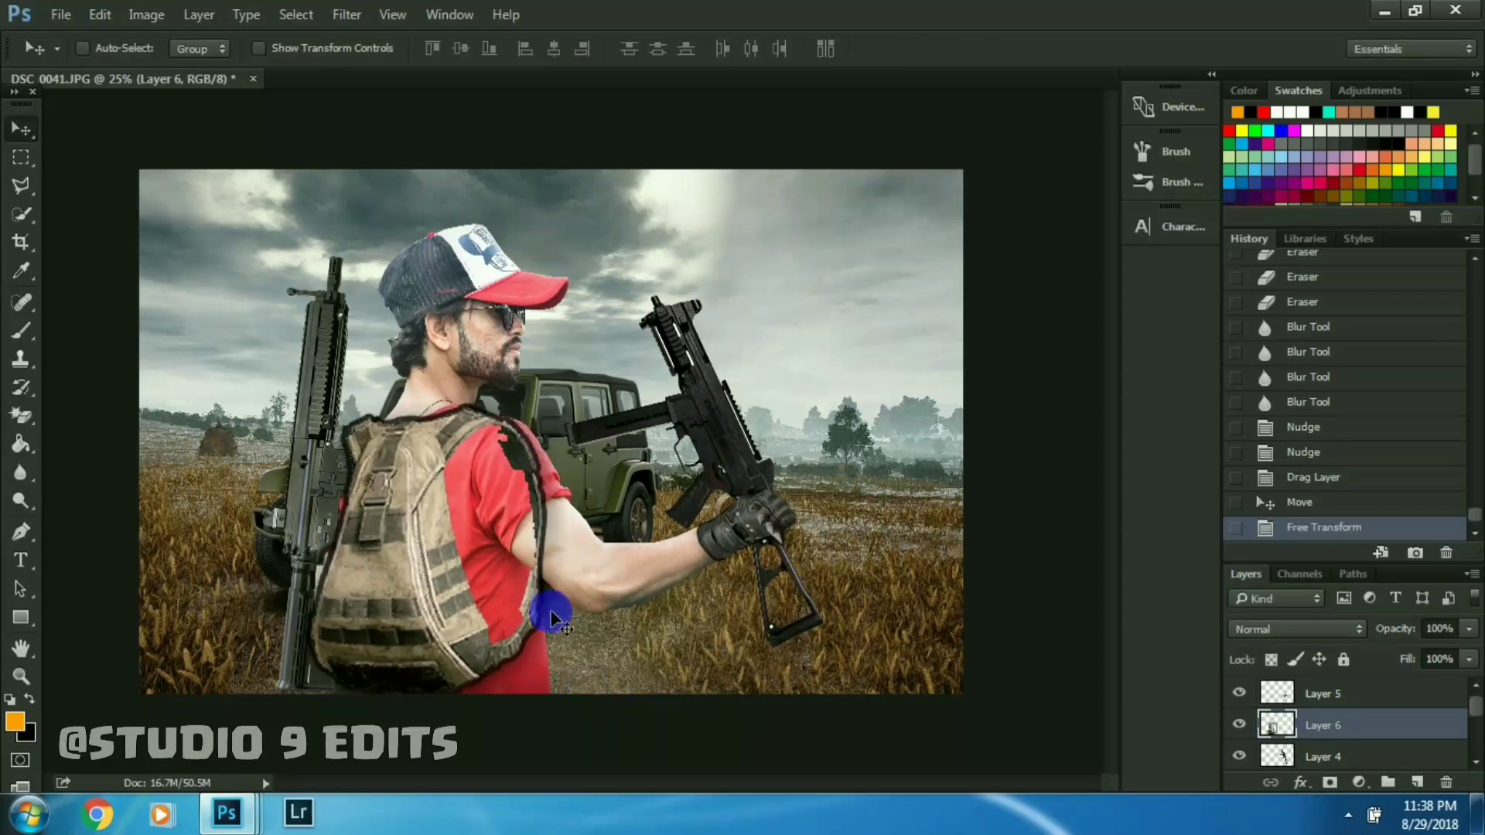
key("Right")
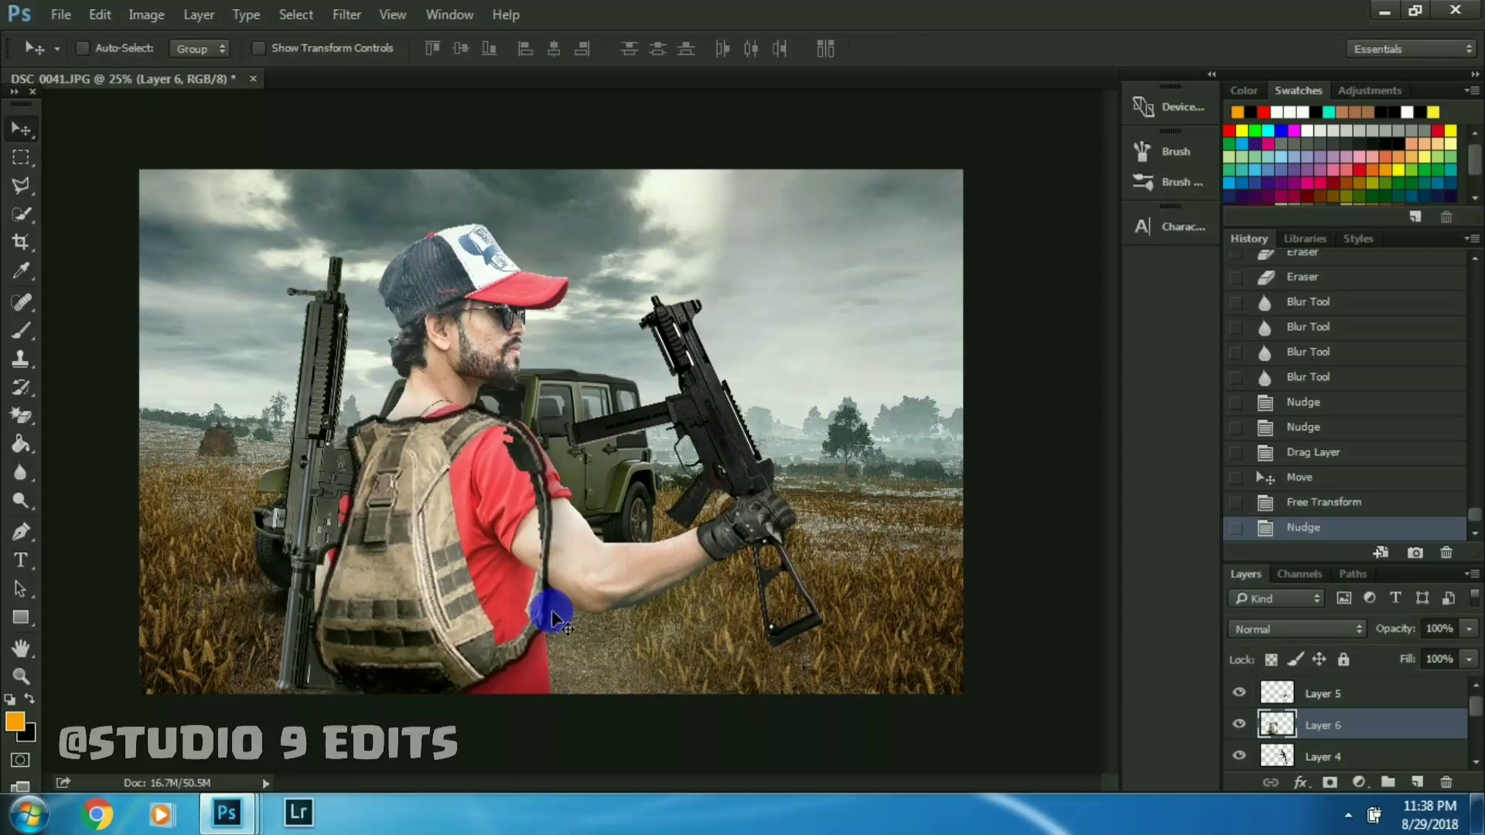
key("ctrl+plus")
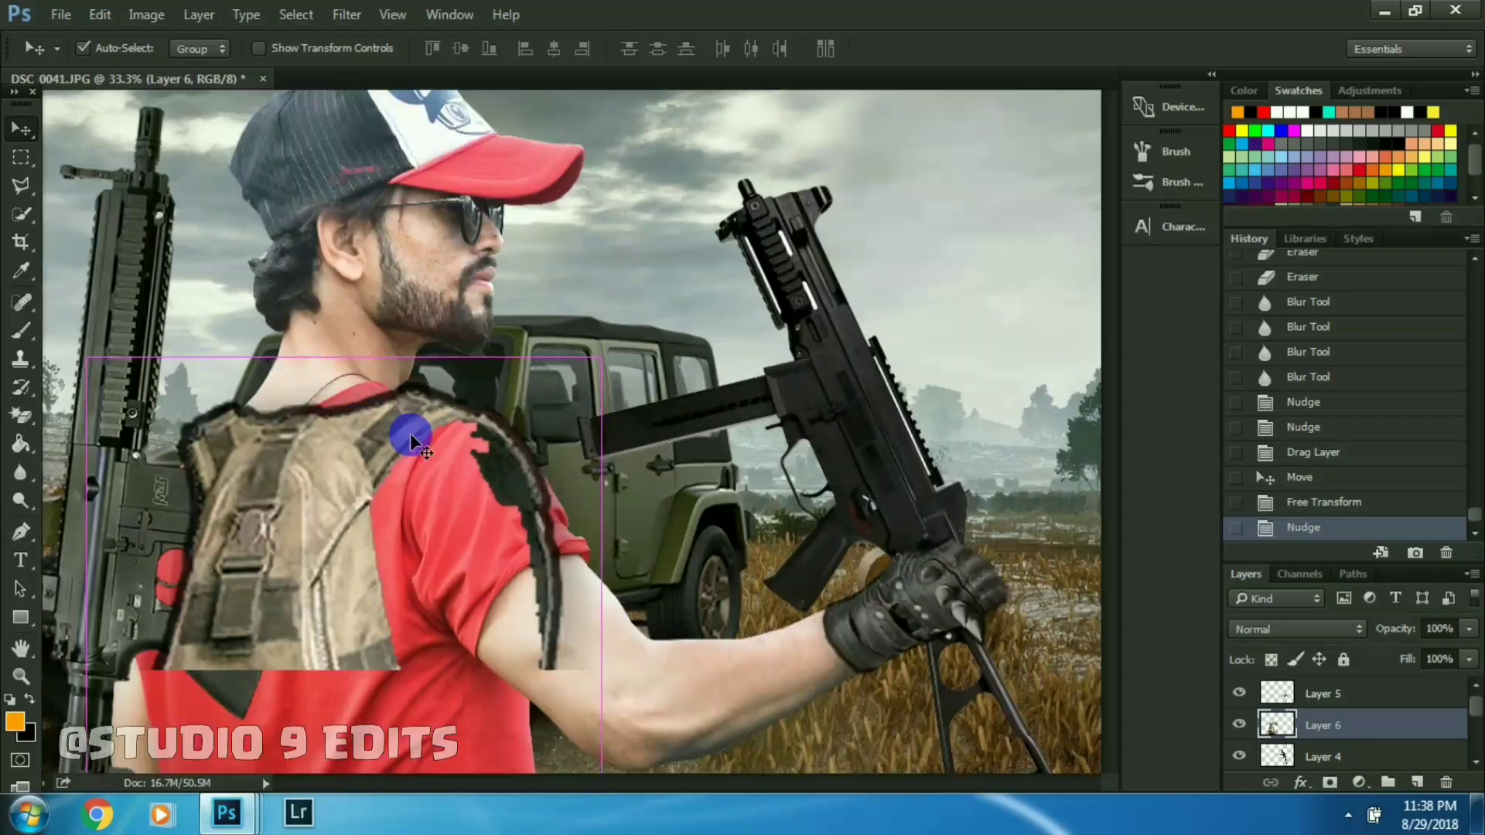
key("ctrl+plus")
mouse_move(363, 424)
left_mouse_down()
mouse_move(586, 493)
mouse_move(945, 573)
left_mouse_up()
key("ctrl+plus")
- Erase the backpack's dark fringe along its top edge and the man's shoulder
left_click(313, 487)
left_click(21, 416)
left_click(355, 501)
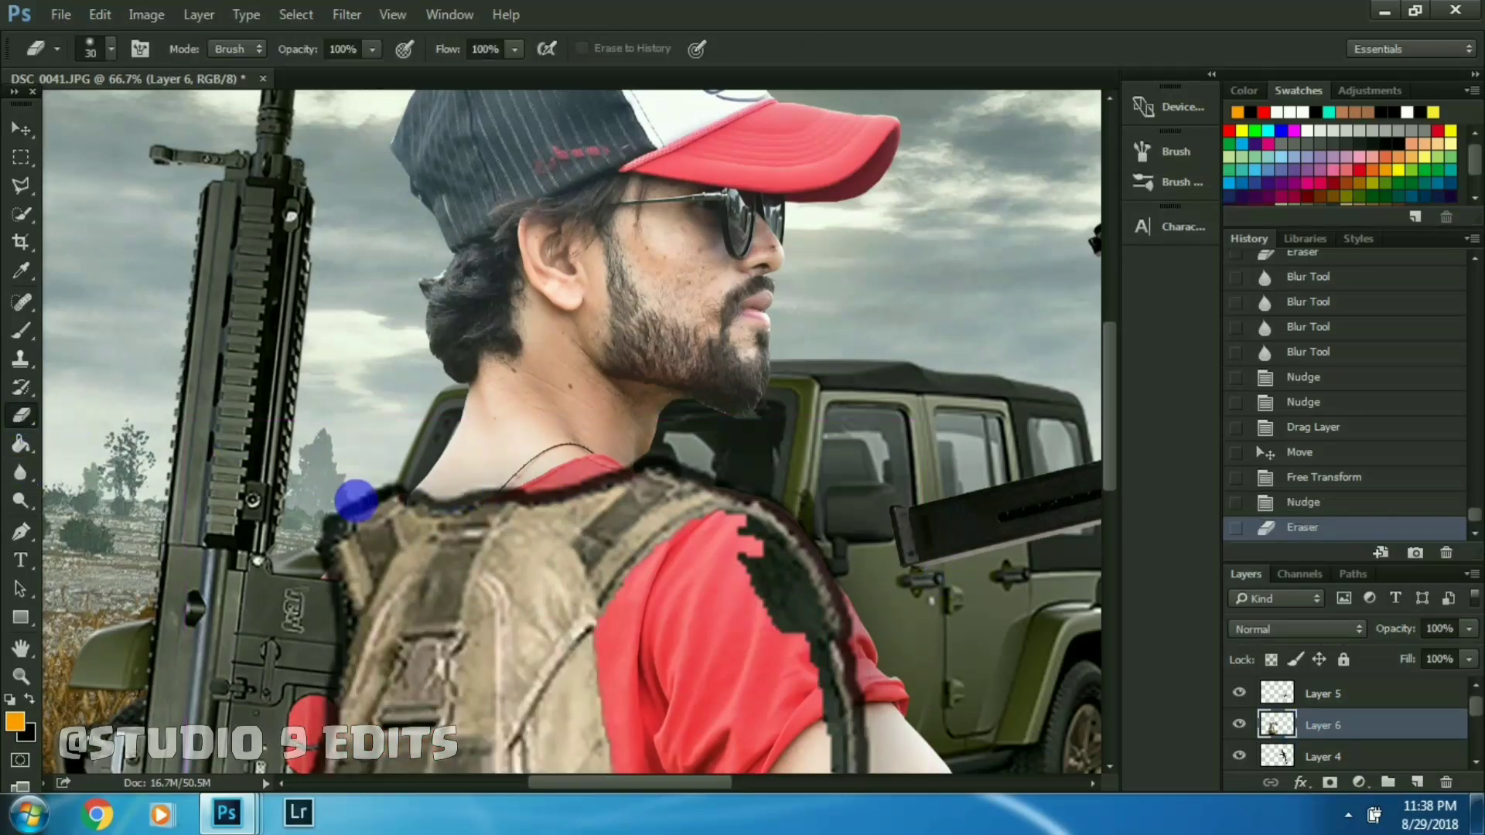
left_click_drag(345, 520, 309, 541)
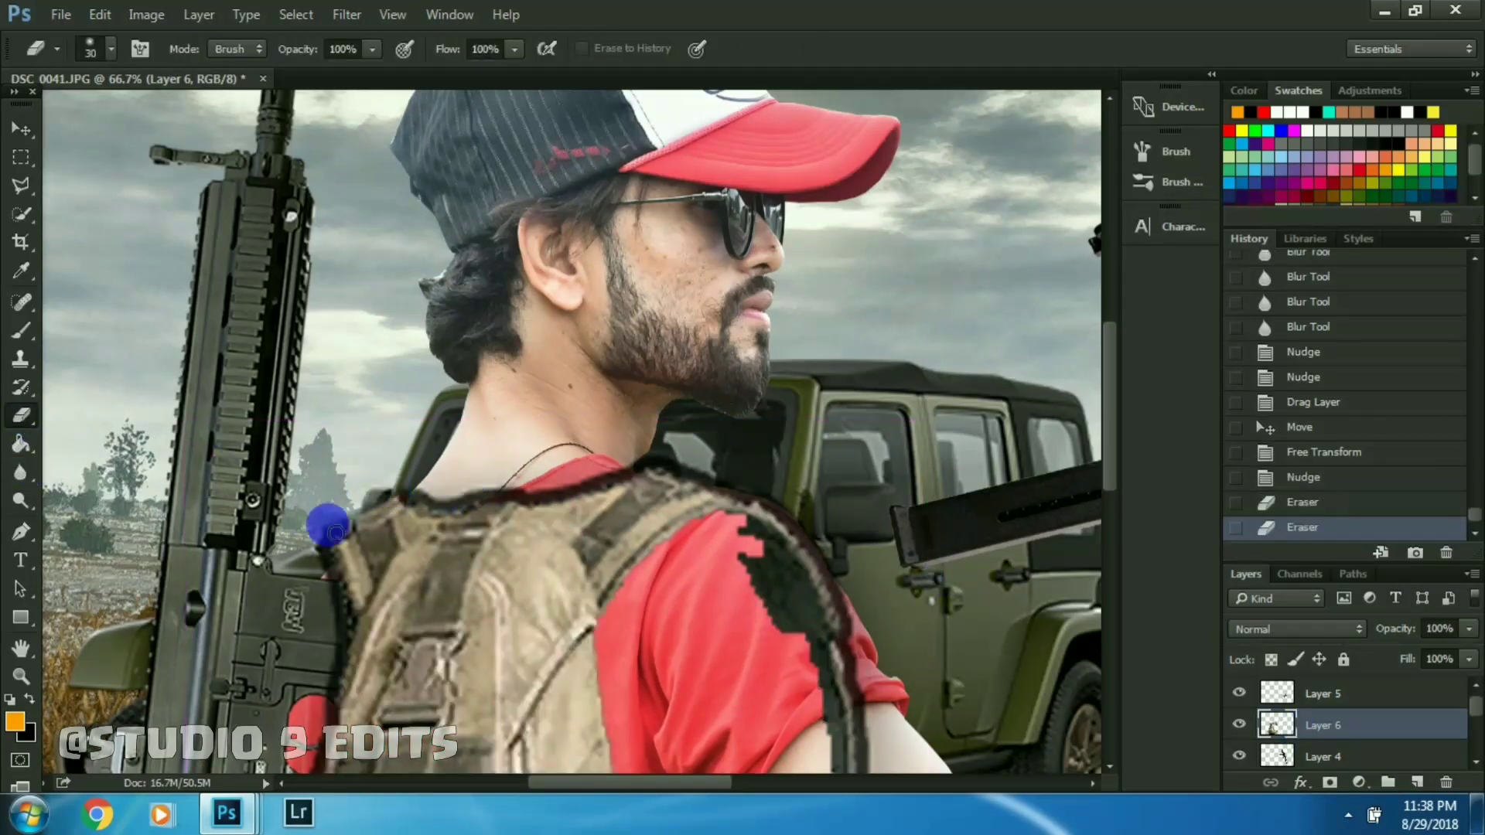
left_click(467, 480)
scroll(415, 410, "right", 5)
scroll(458, 485, "right", 1)
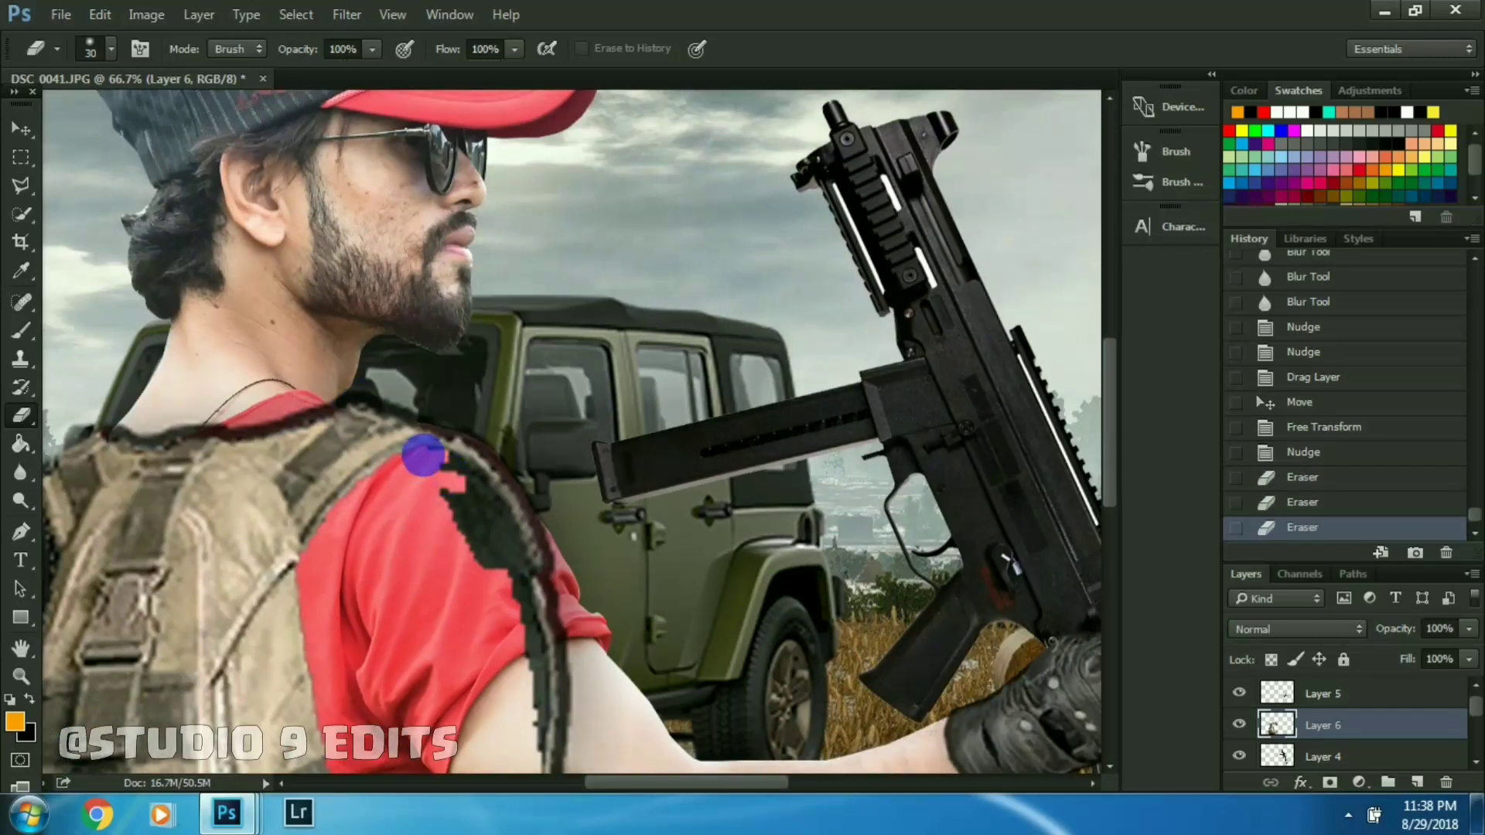
left_click(468, 469)
key("bracketright")
mouse_move(469, 469)
left_mouse_down()
mouse_move(496, 490)
mouse_move(588, 665)
left_mouse_up()
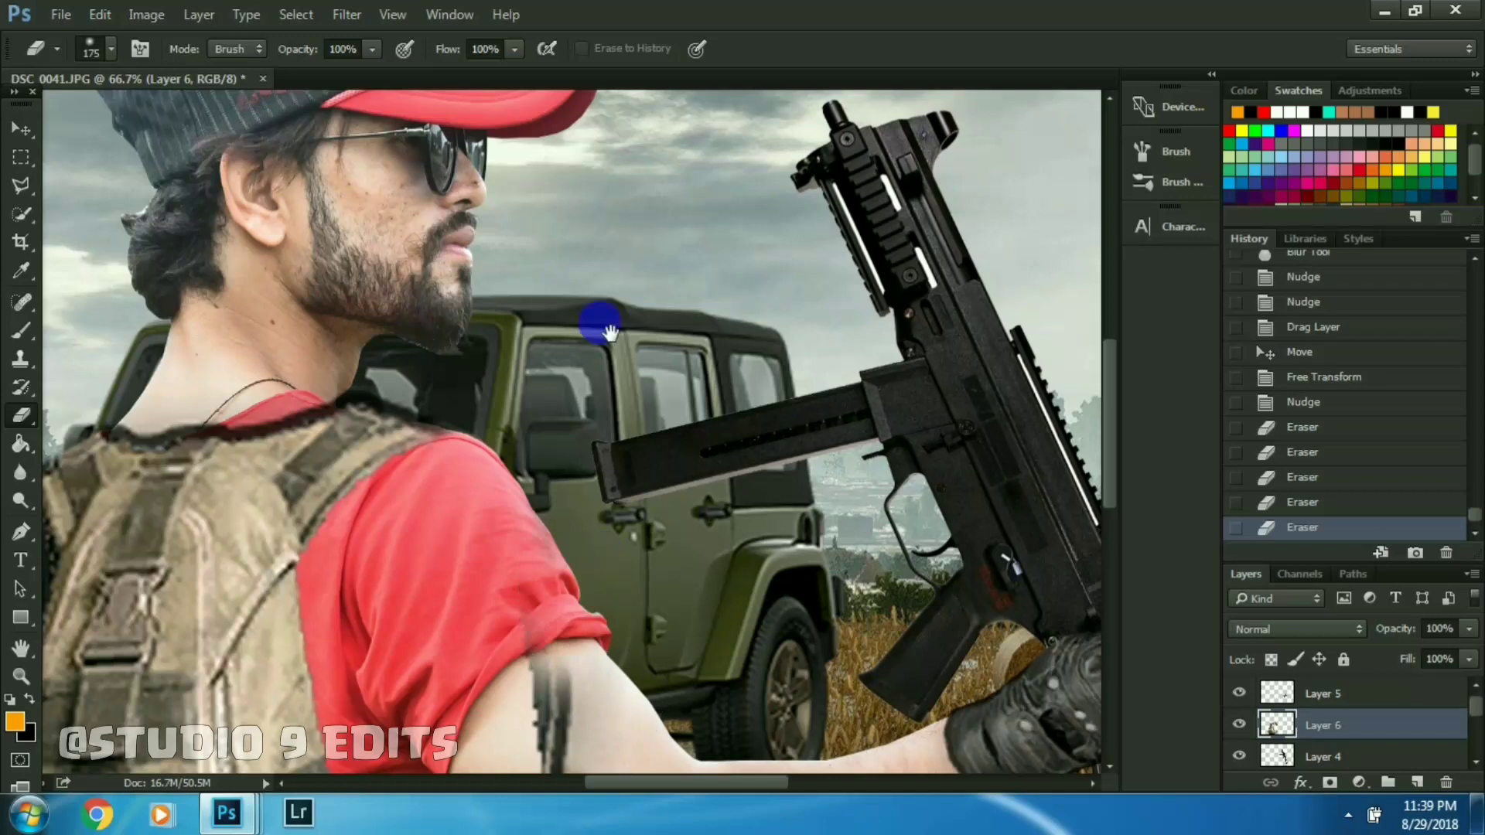
- Erase the dark streak below the sleeve toward the elbow with a hard round brush
scroll(600, 324, "down", 5)
scroll(607, 329, "down", 2)
mouse_move(553, 371)
left_mouse_down()
mouse_move(524, 176)
mouse_move(586, 328)
left_mouse_up()
right_click(586, 328)
left_click(624, 468)
left_click(573, 391)
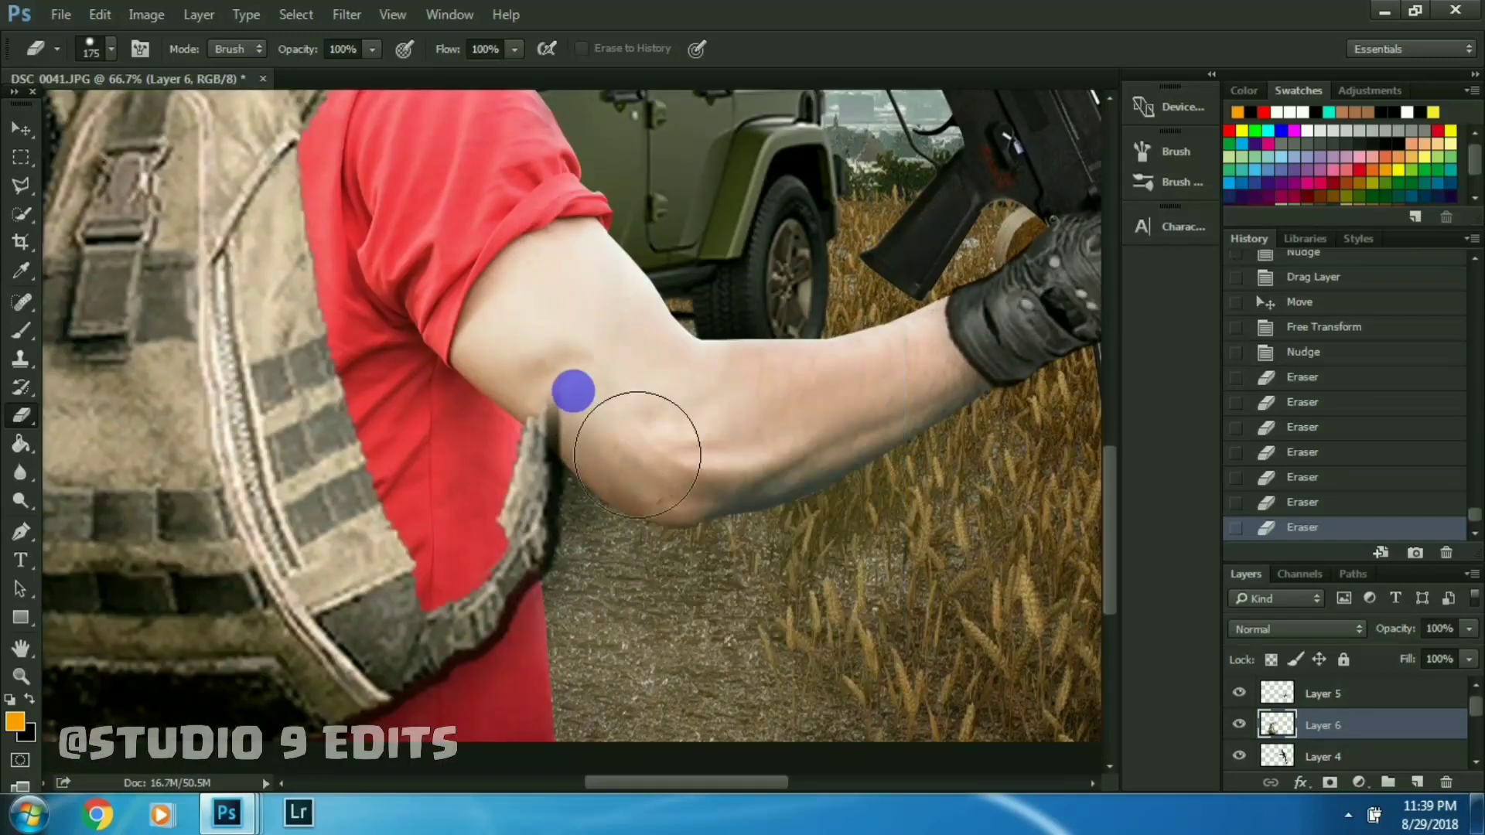
left_click_drag(576, 386, 614, 421)
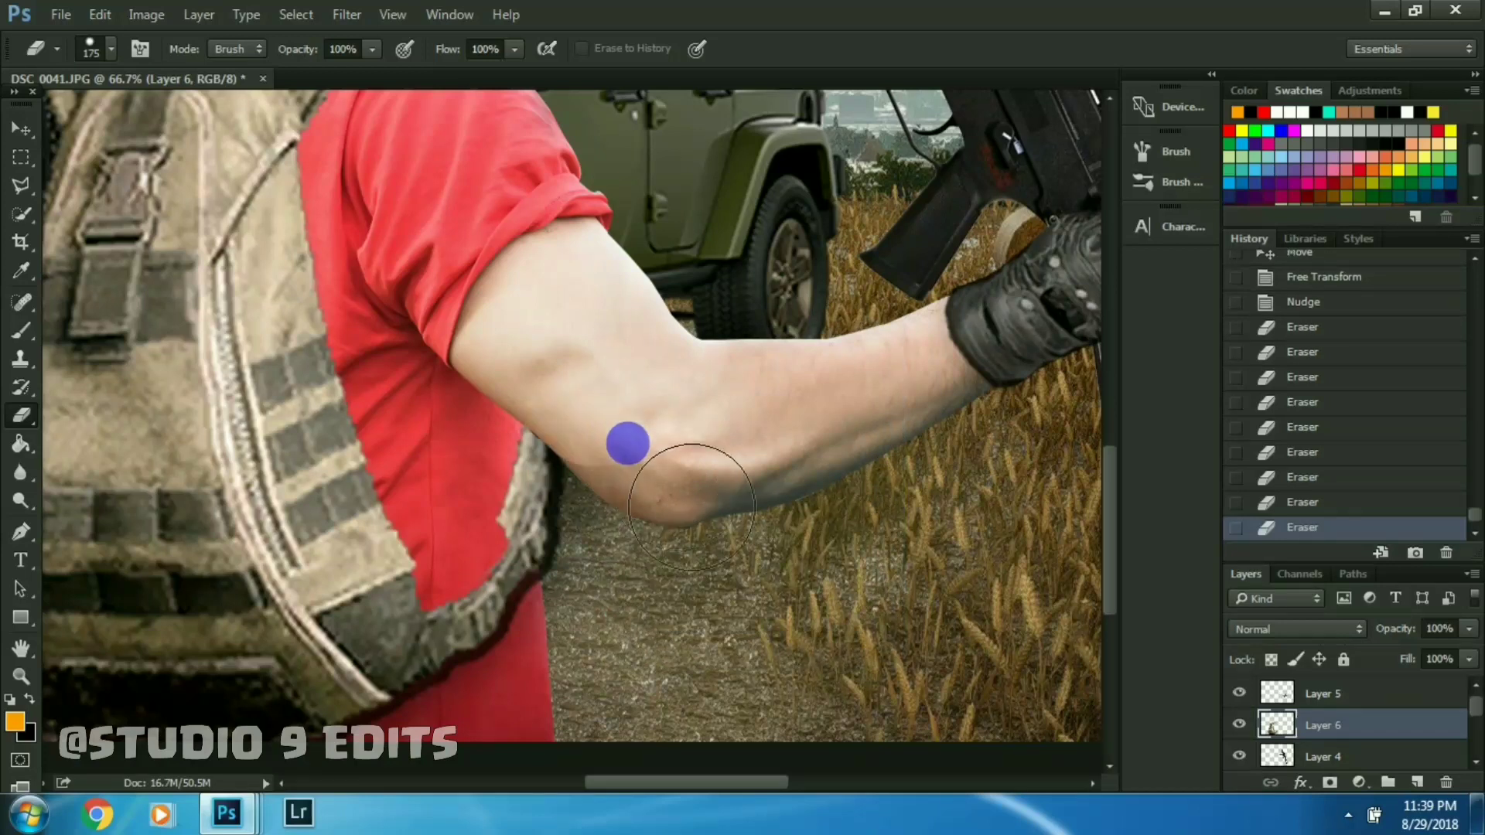
left_click_drag(878, 422, 616, 441)
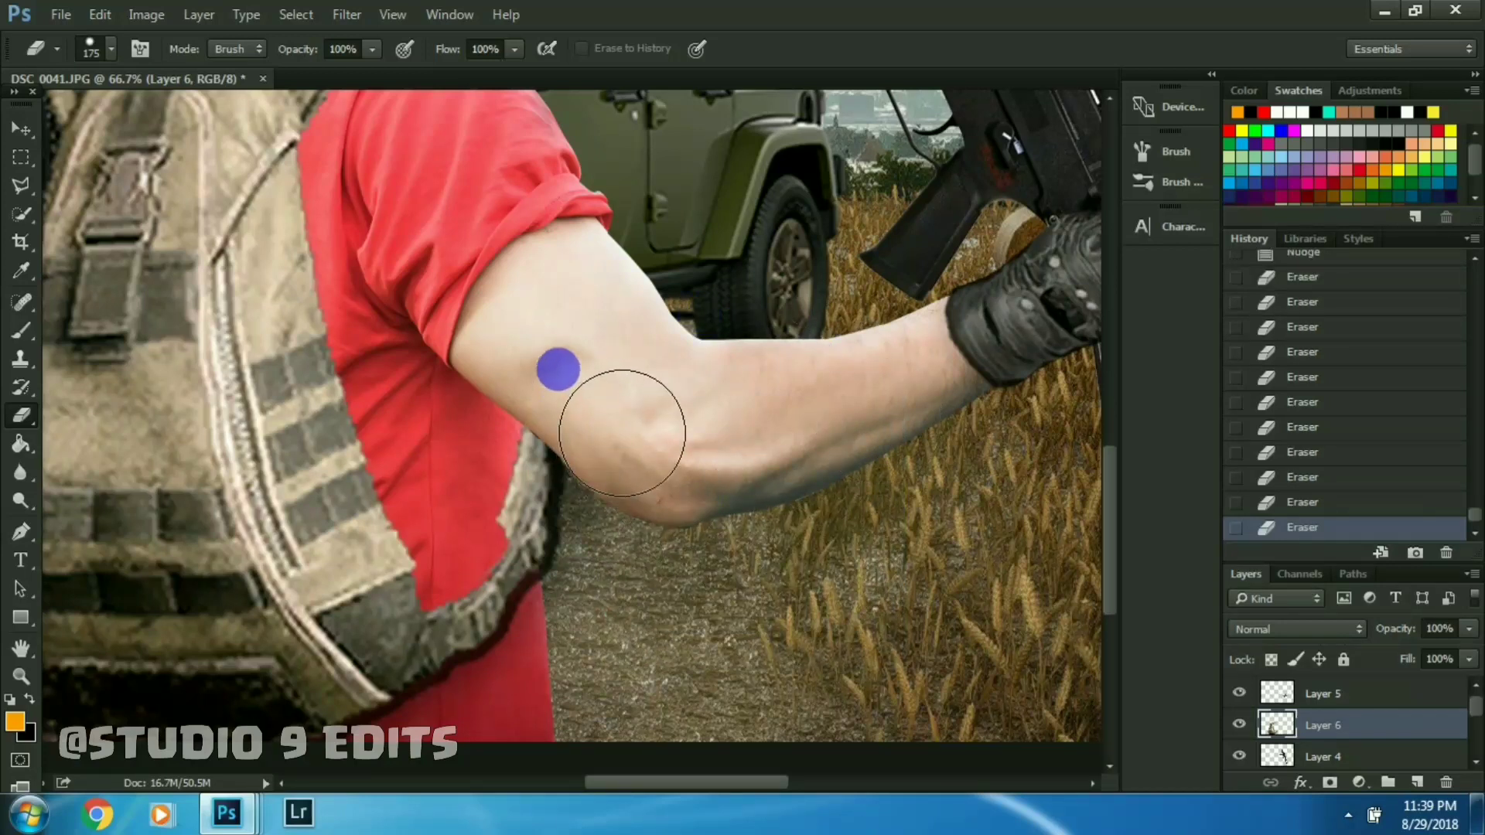
left_click(21, 472)
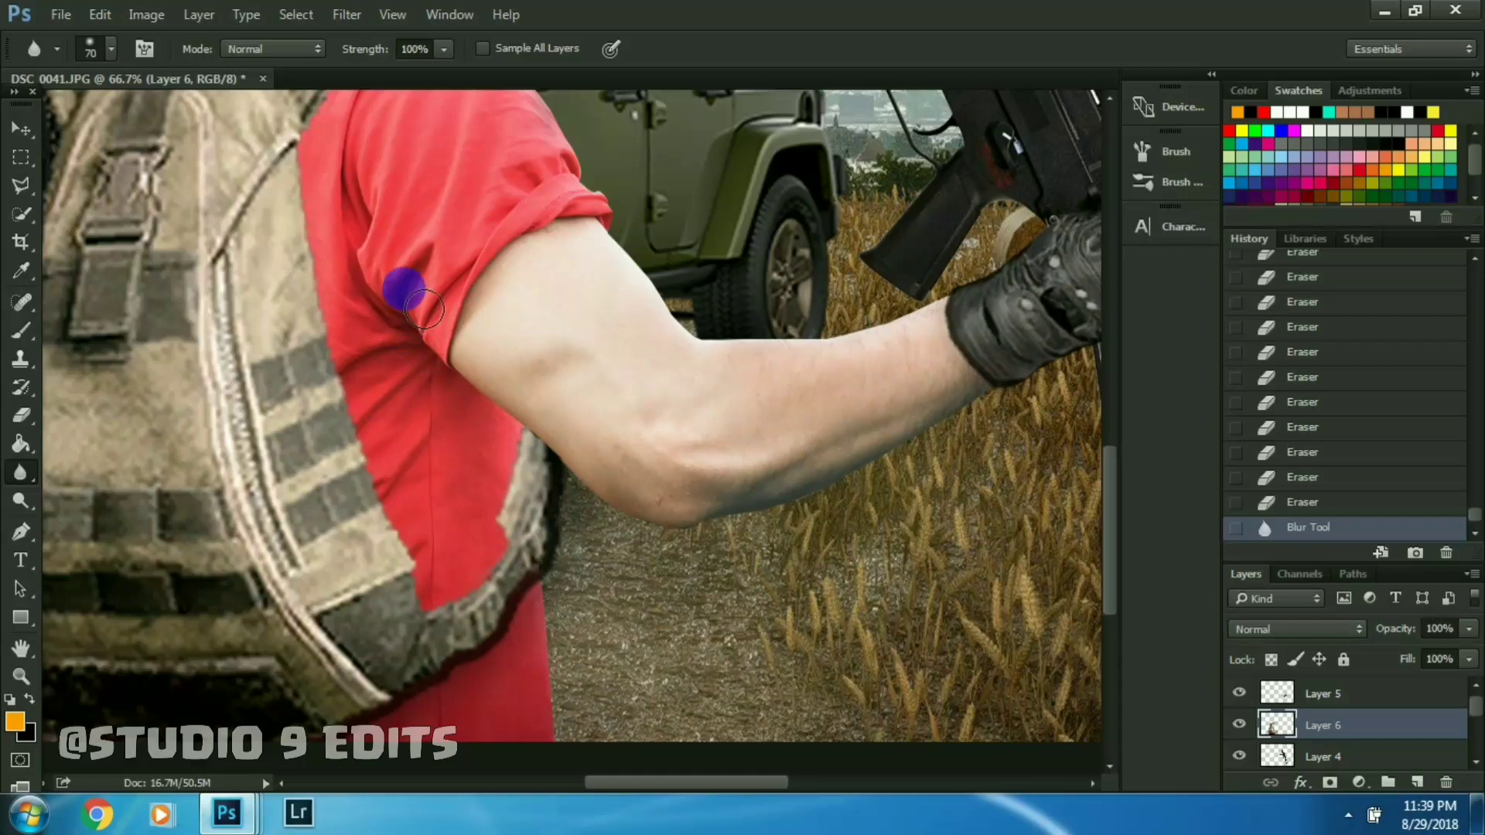
- On Layer 0, brush shadows down the shirt's edge and along the strap
left_click_drag(1087, 555, 1085, 605)
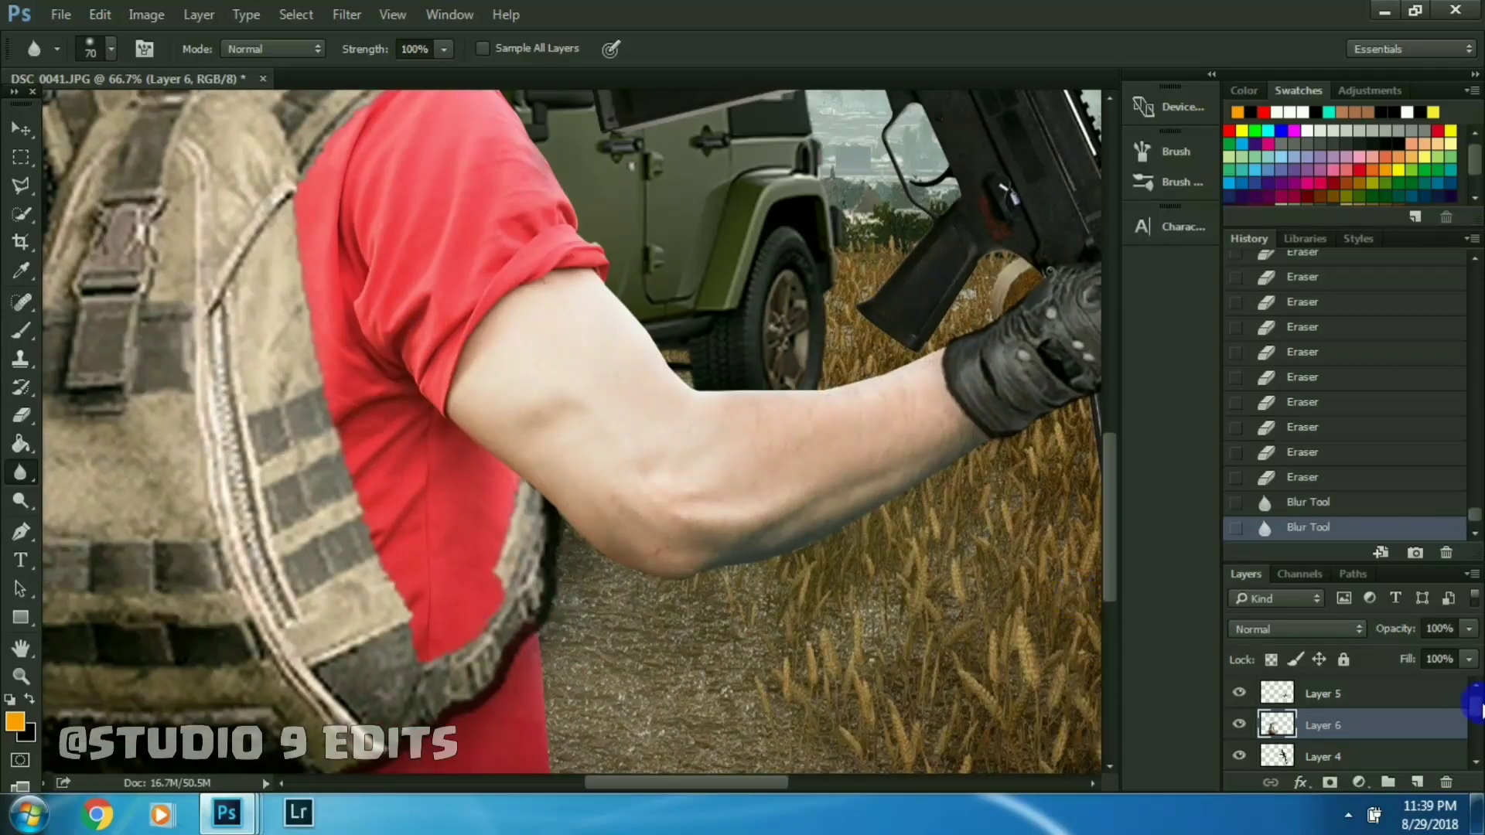
left_click_drag(1479, 705, 1475, 731)
left_click(1322, 718)
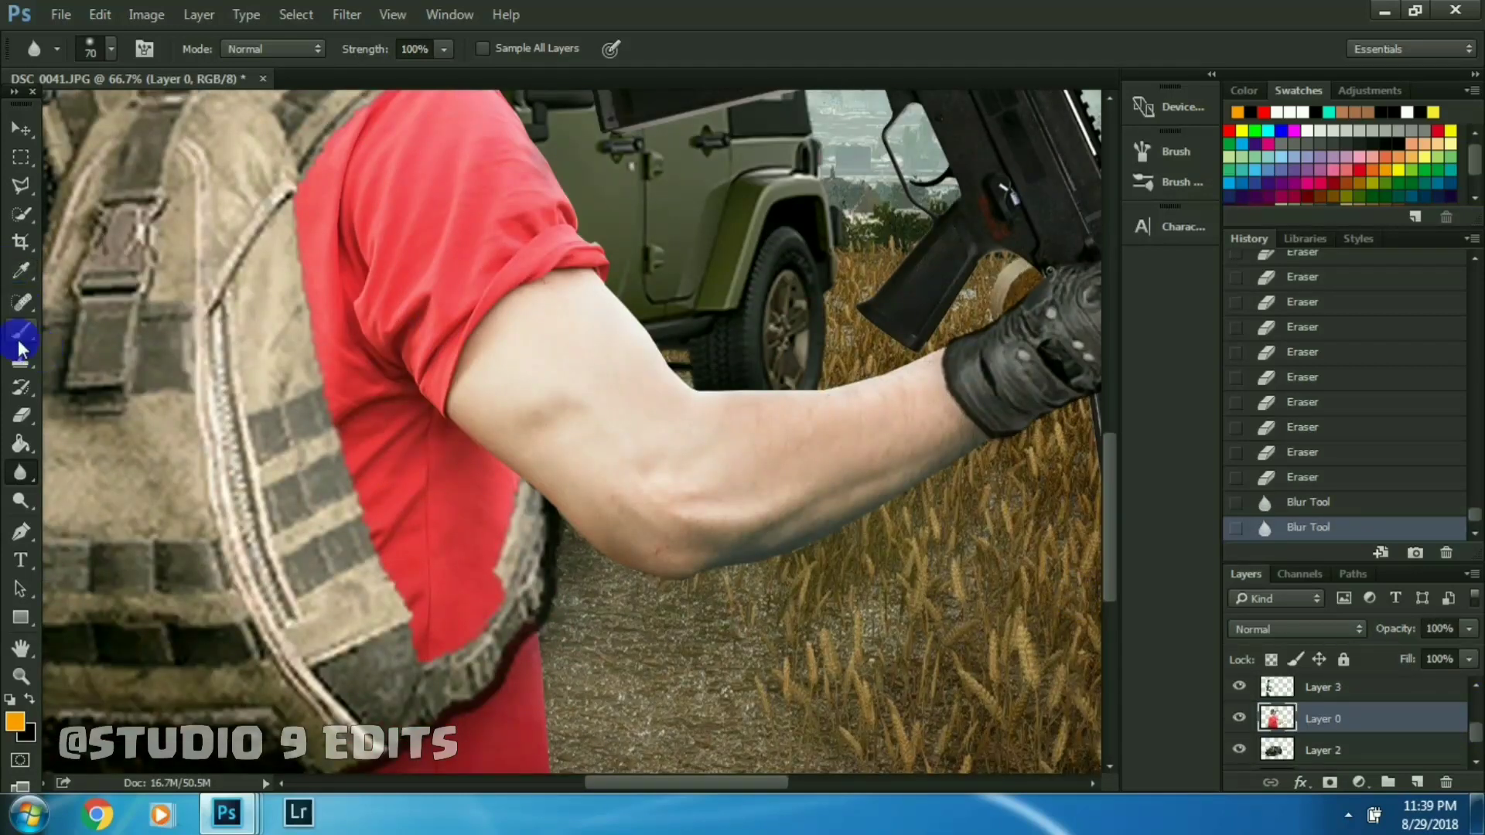
left_click(77, 325)
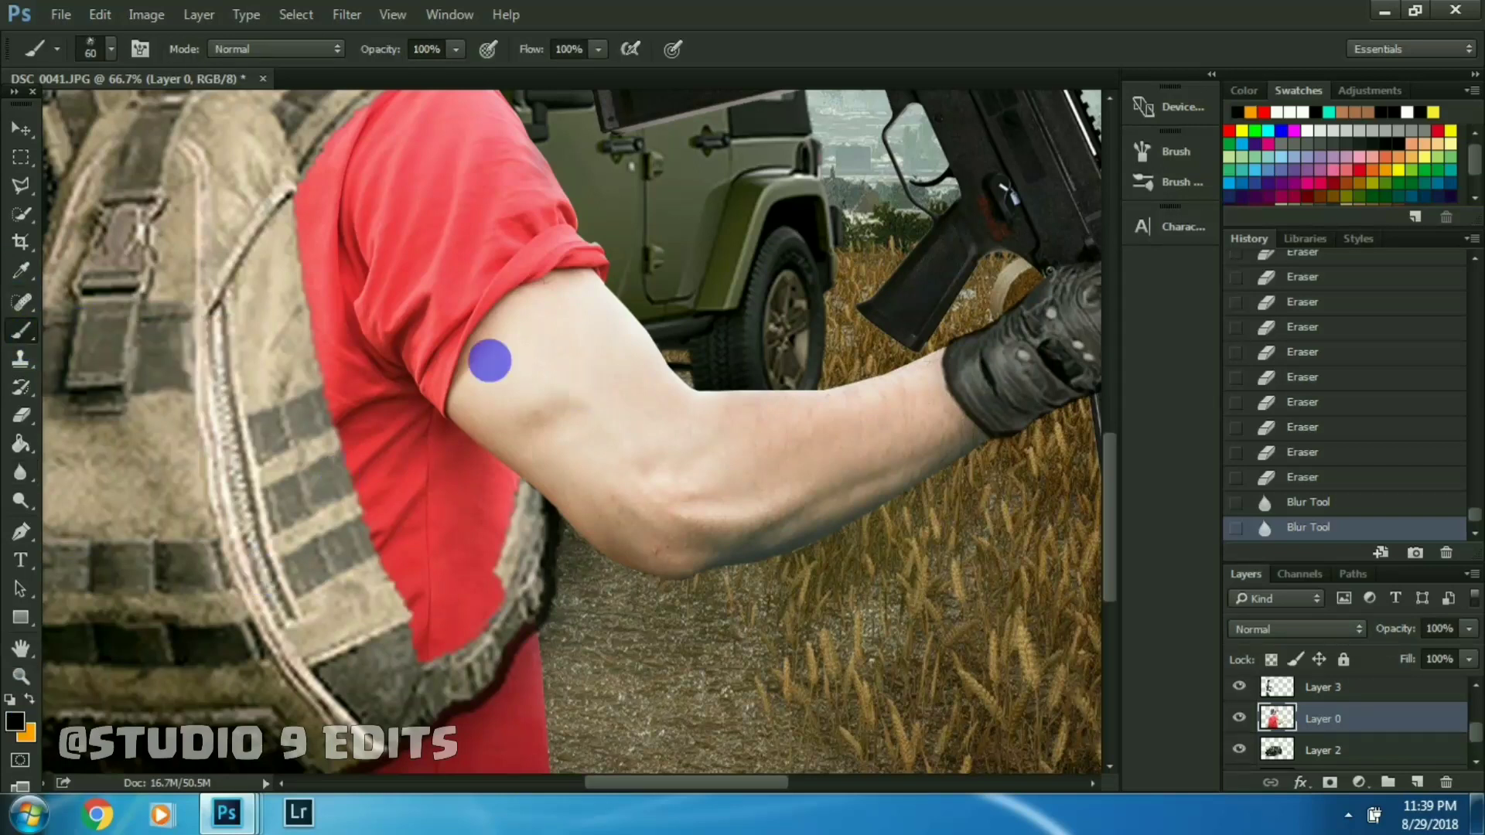
right_click(402, 324)
double_click(430, 464)
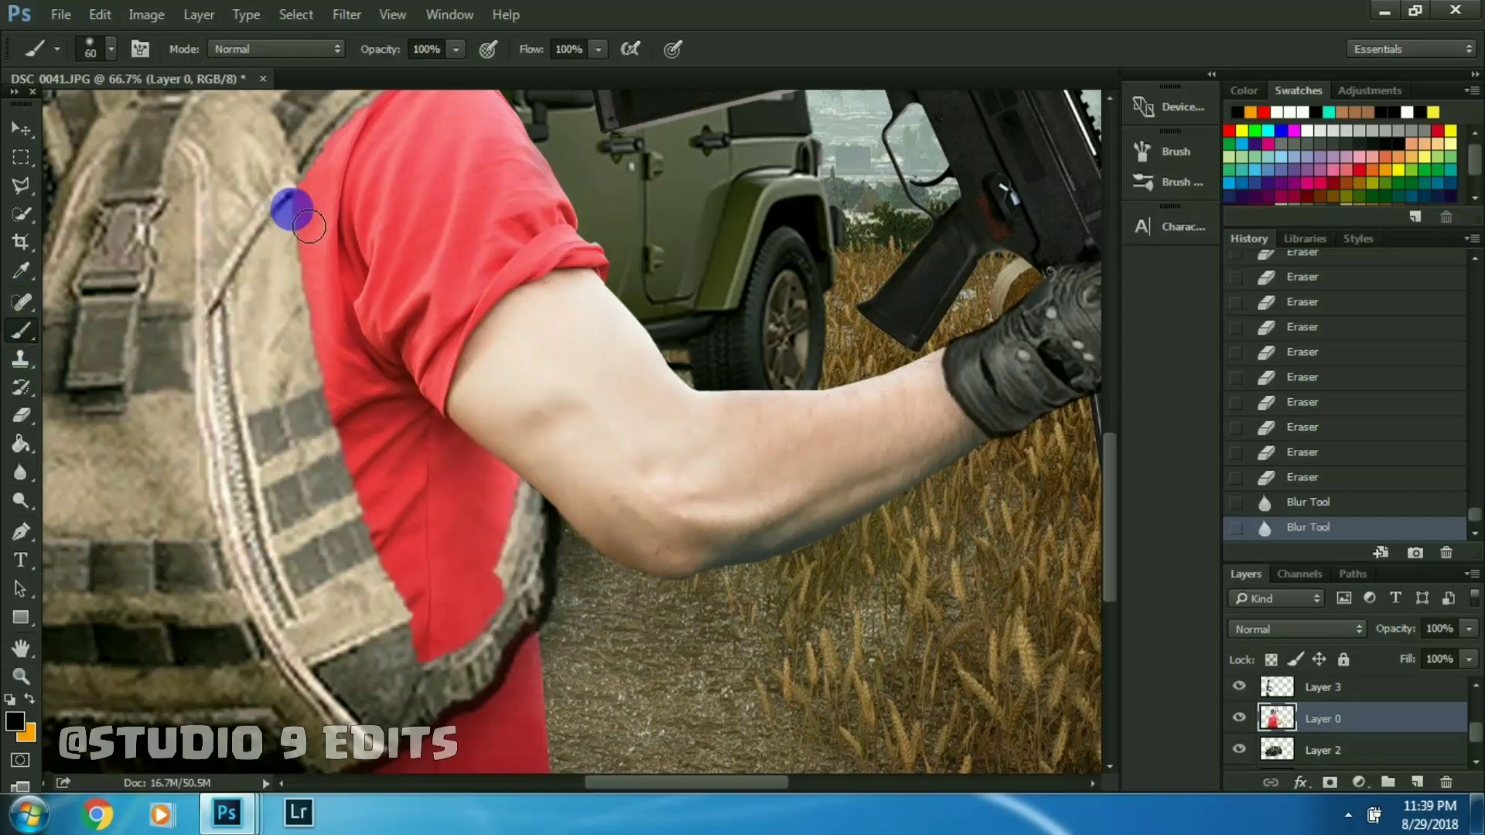
left_click(598, 49)
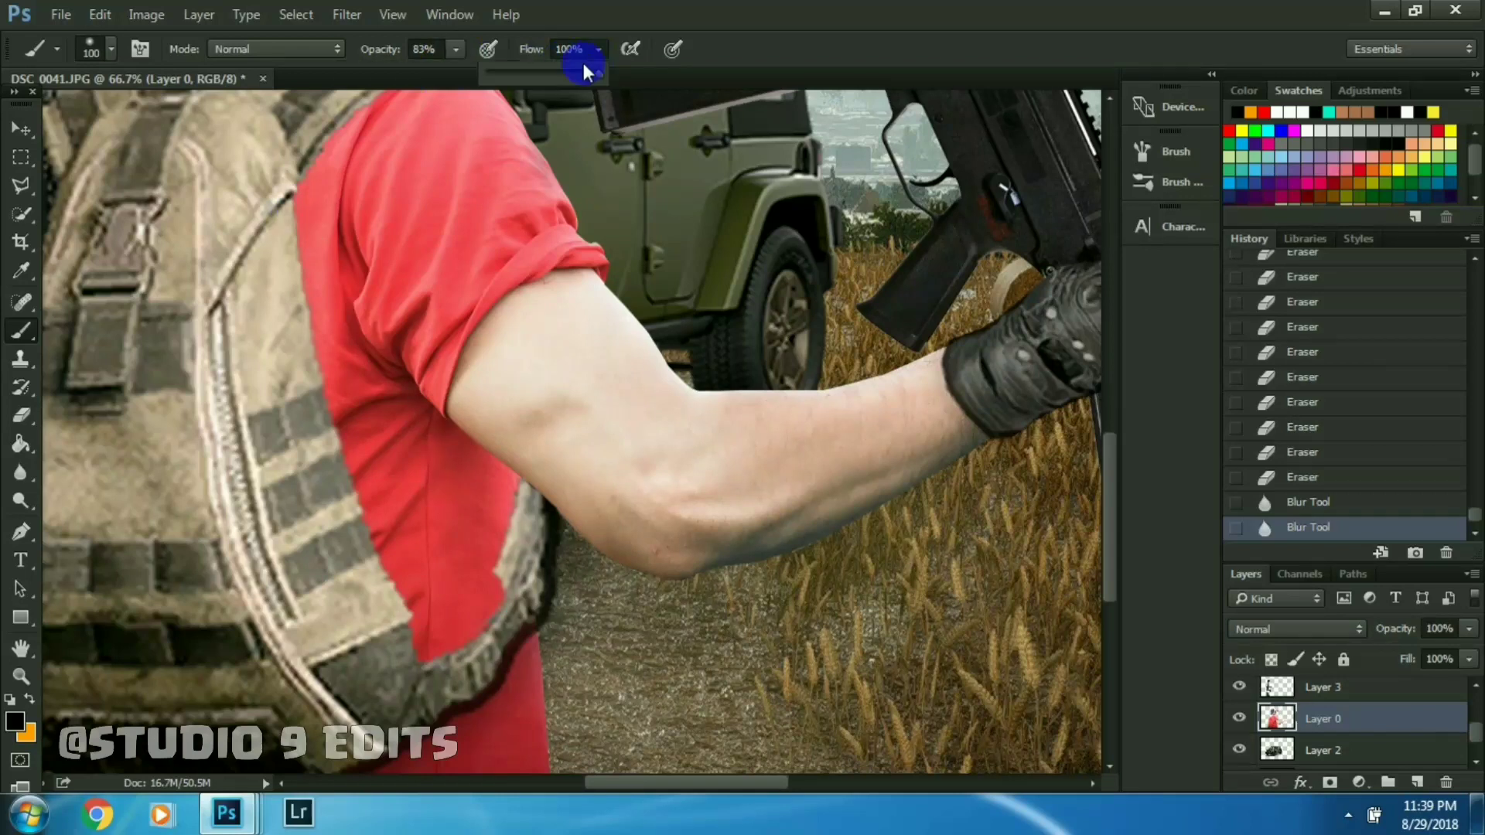
mouse_move(265, 166)
left_mouse_down()
mouse_move(310, 374)
mouse_move(410, 680)
left_mouse_up()
key("bracketleft")
key("bracketleft")
mouse_move(544, 530)
left_mouse_down()
mouse_move(501, 666)
mouse_move(440, 695)
left_mouse_up()
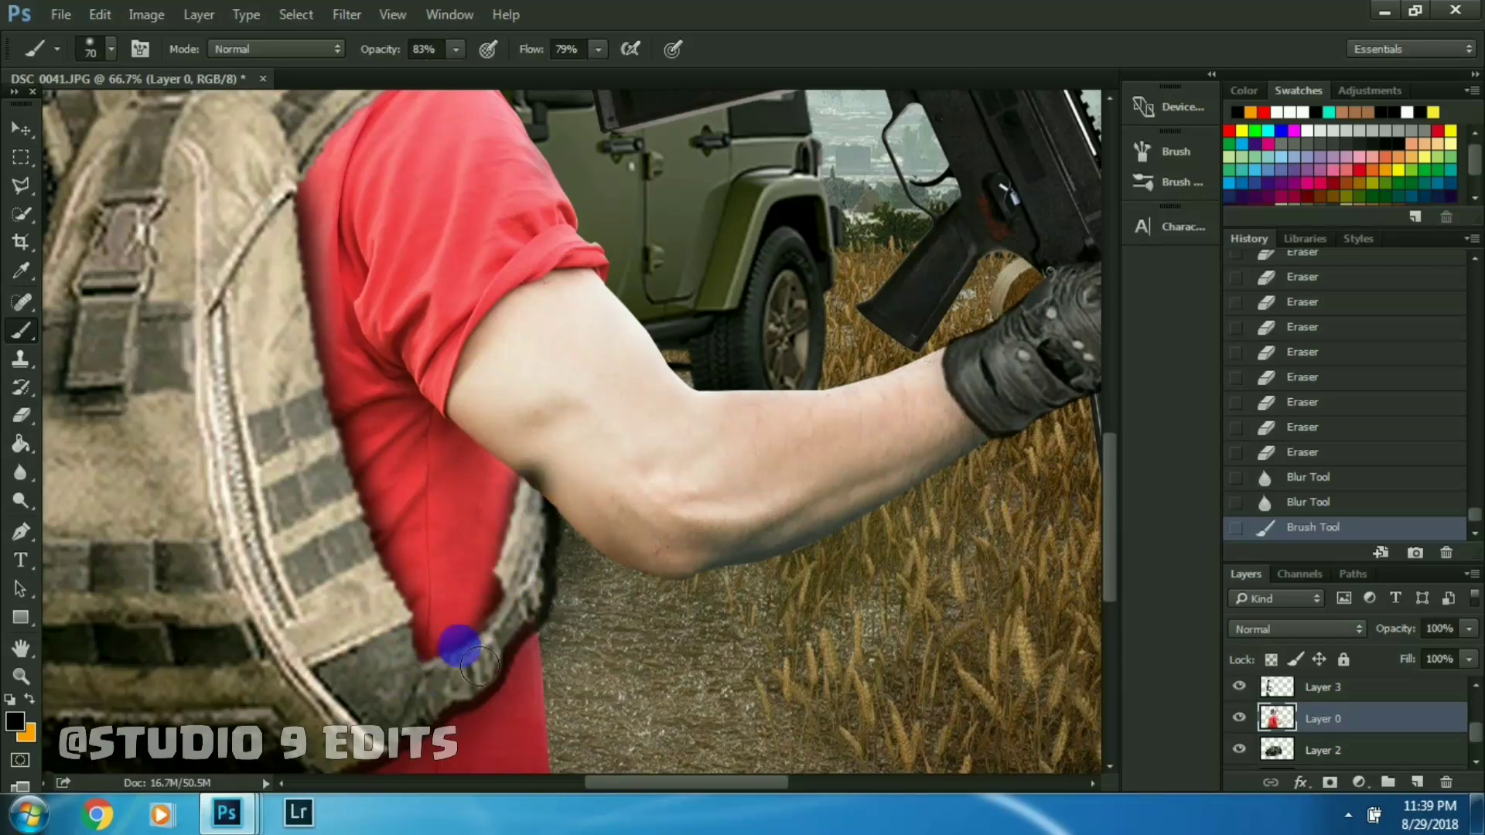
- Restore the arm edge and forearm detail with a smaller History Brush at 100% opacity
left_click(21, 387)
key("bracketleft")
key("bracketleft")
mouse_move(572, 490)
left_mouse_down()
mouse_move(564, 474)
mouse_move(652, 521)
mouse_move(791, 534)
left_mouse_up()
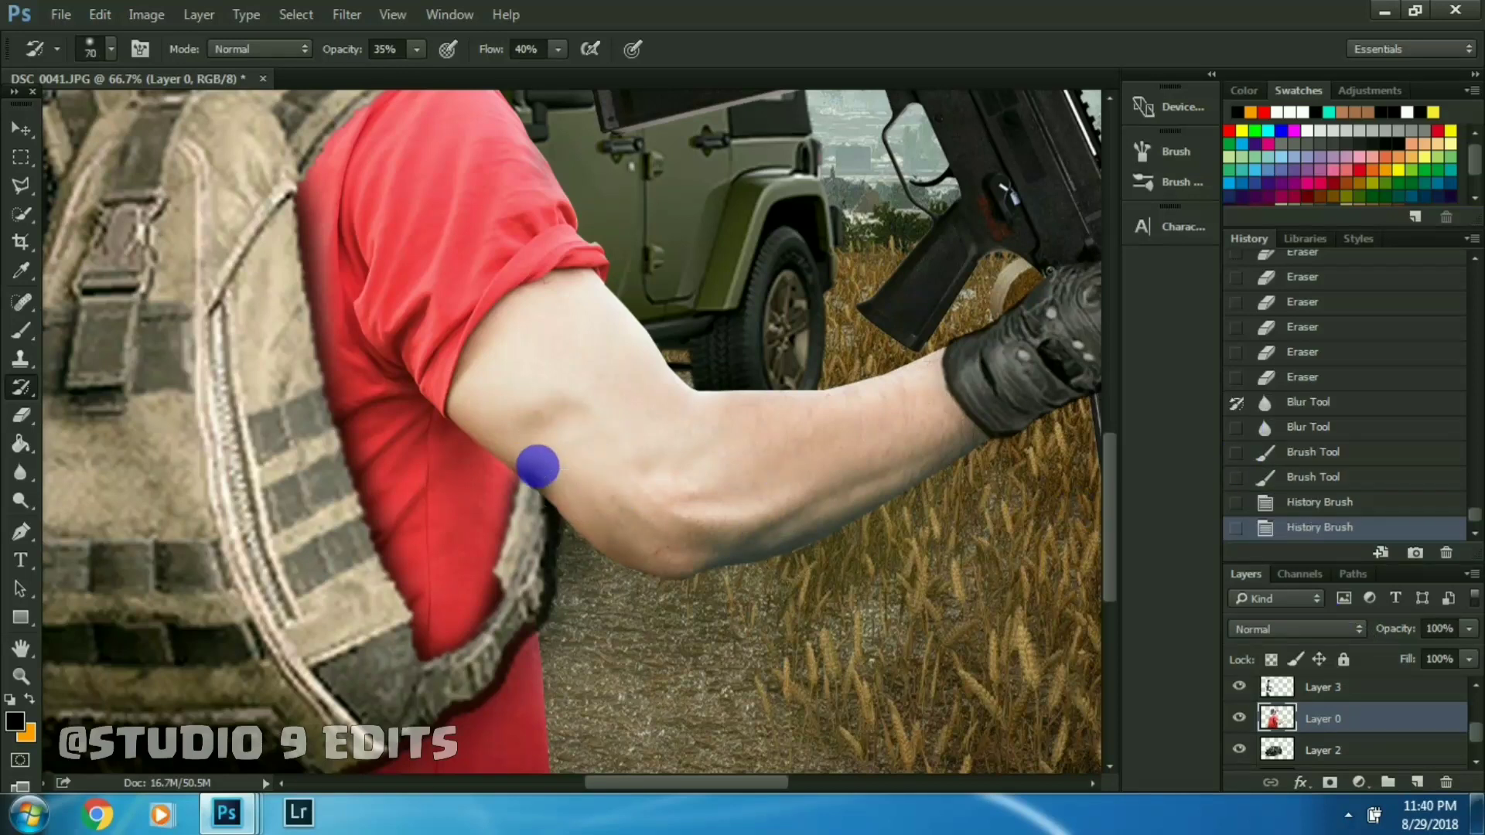
key("0")
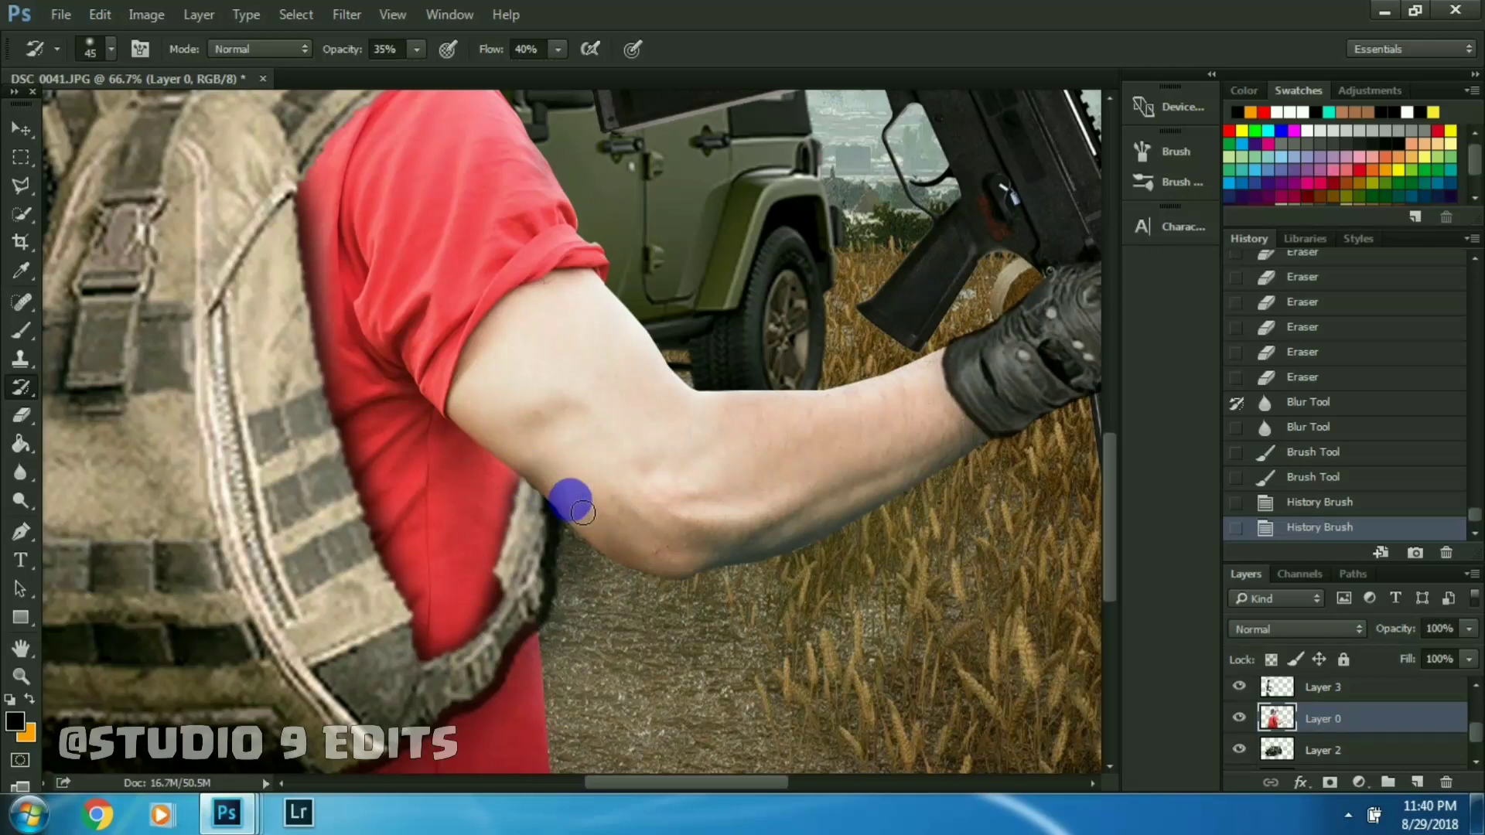
mouse_move(544, 481)
left_mouse_down()
mouse_move(892, 482)
mouse_move(942, 468)
left_mouse_up()
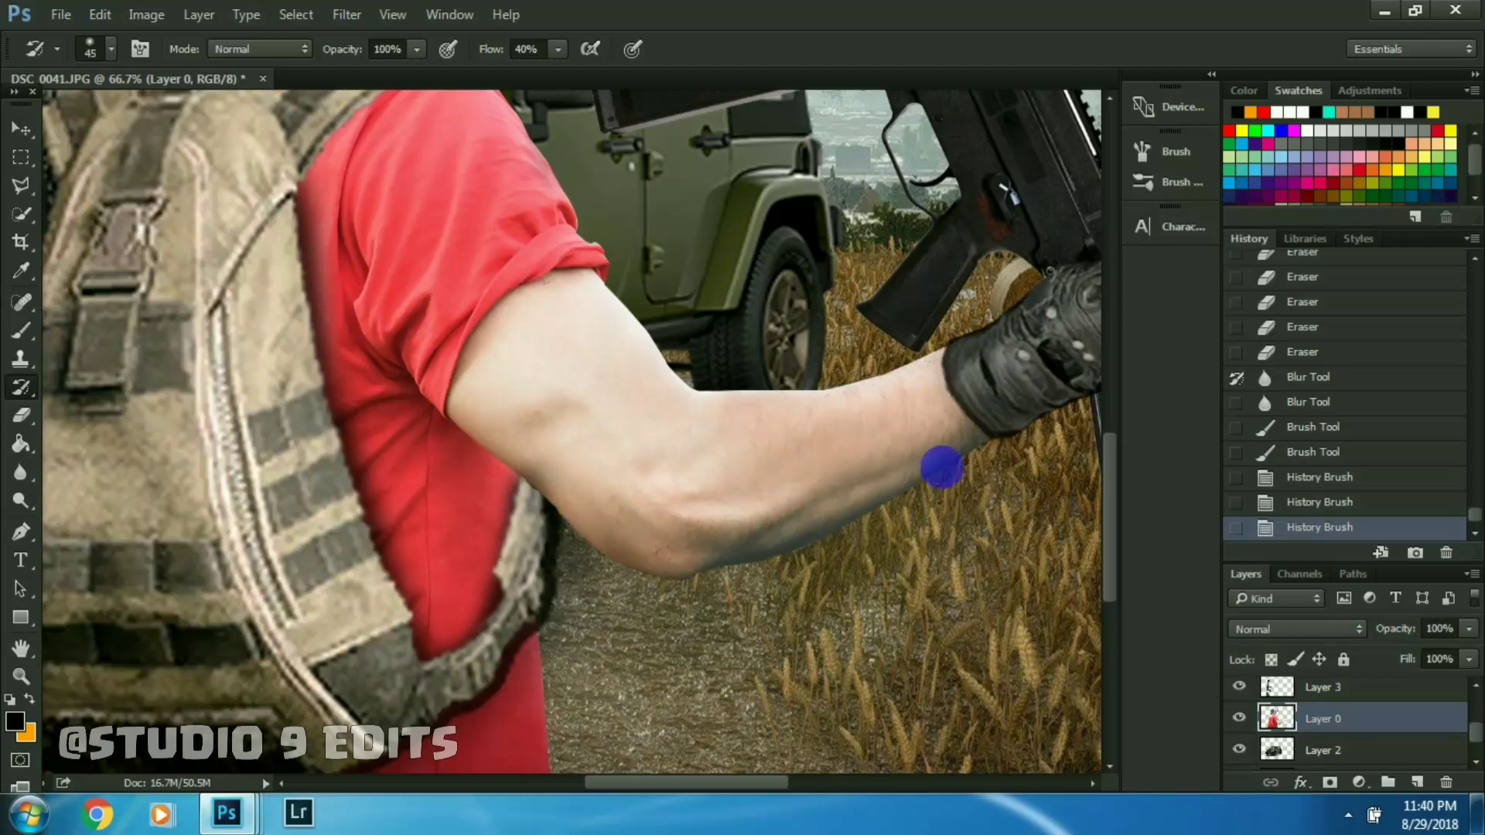
- Zoom out to view the whole composite and reselect the man's Layer 0
key("ctrl+0")
key("ctrl+minus")
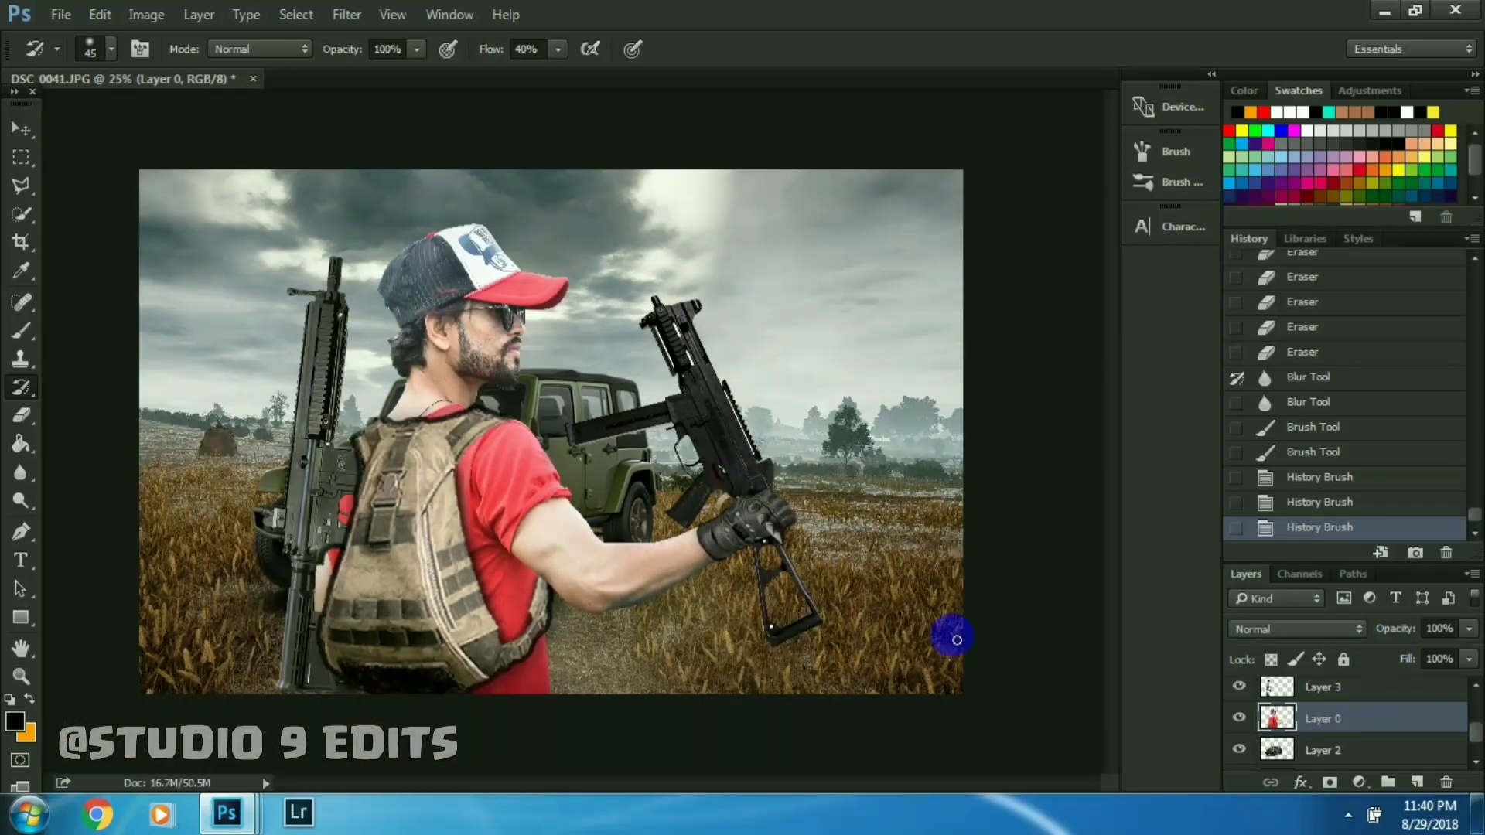
left_click_drag(833, 574, 889, 515)
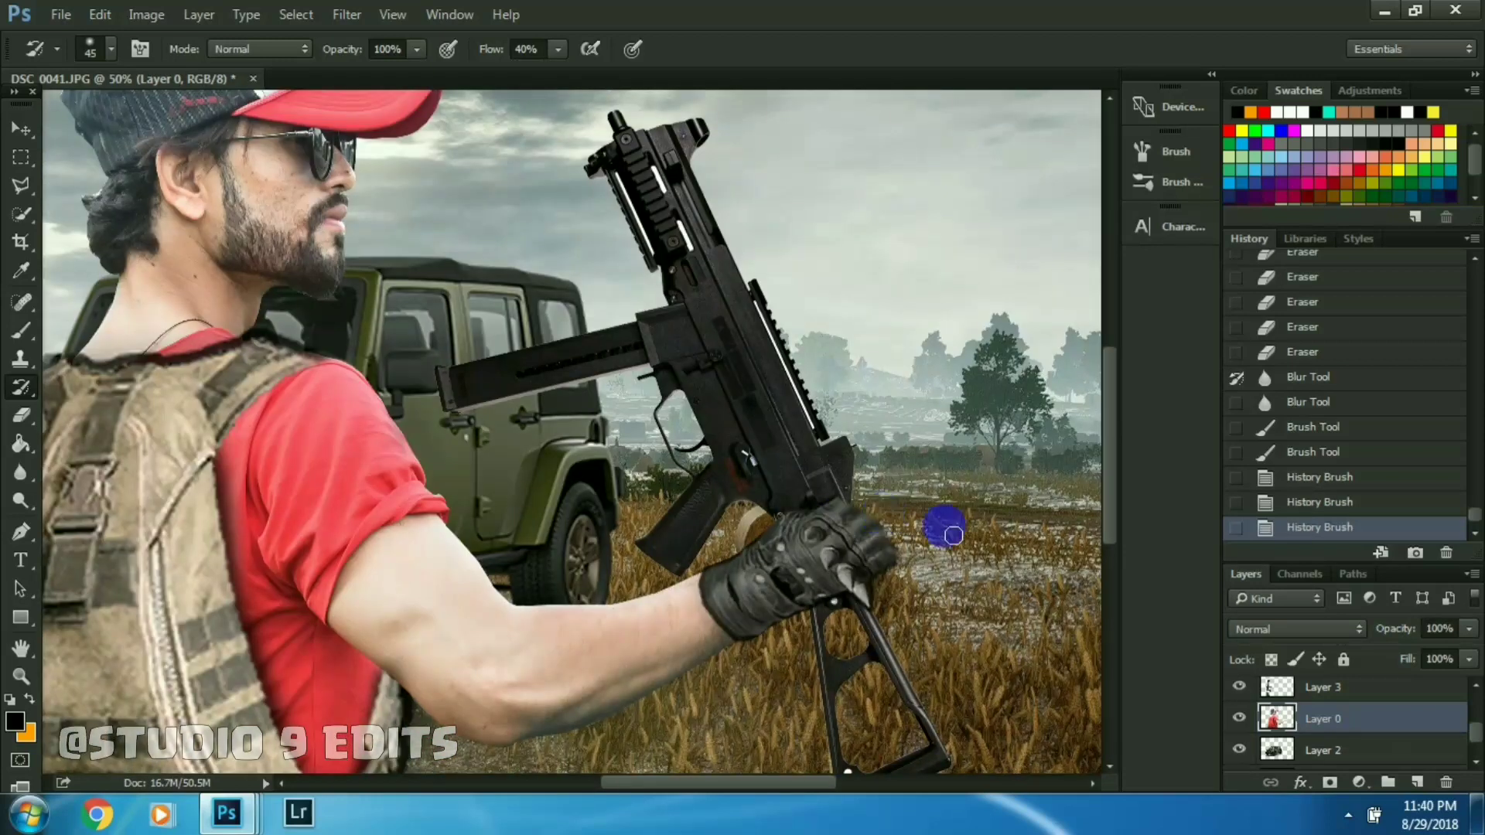
key("ctrl+0")
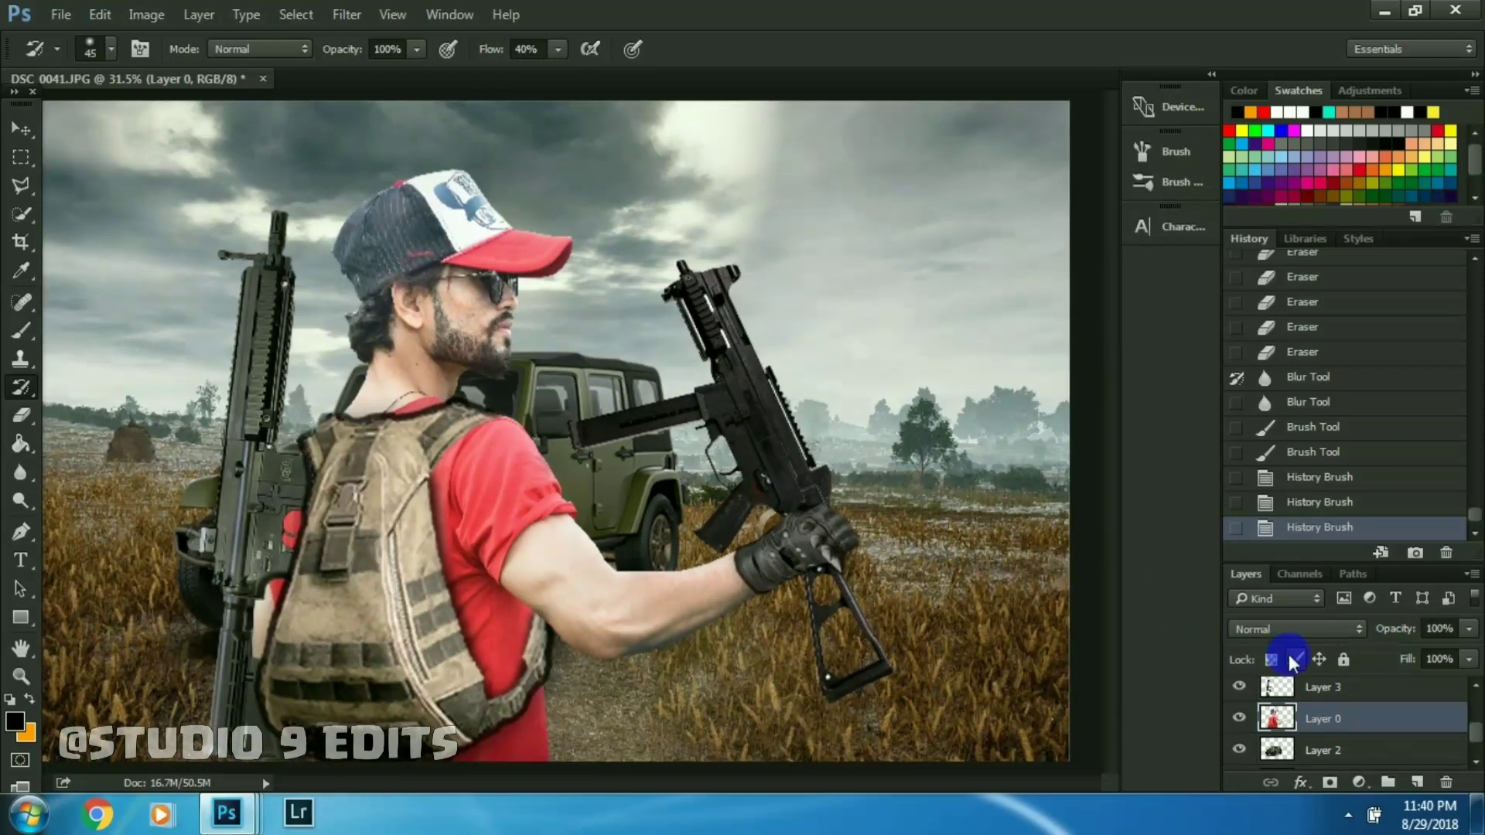
key("ctrl+minus")
scroll(1473, 694, "up", 2)
left_click_drag(1473, 694, 1443, 713)
left_click(1430, 715)
left_click(347, 14)
- Apply a Camera Raw pass to Layer 0 with vignetting, light sharpening, and lower highlights and whites
left_click(372, 136)
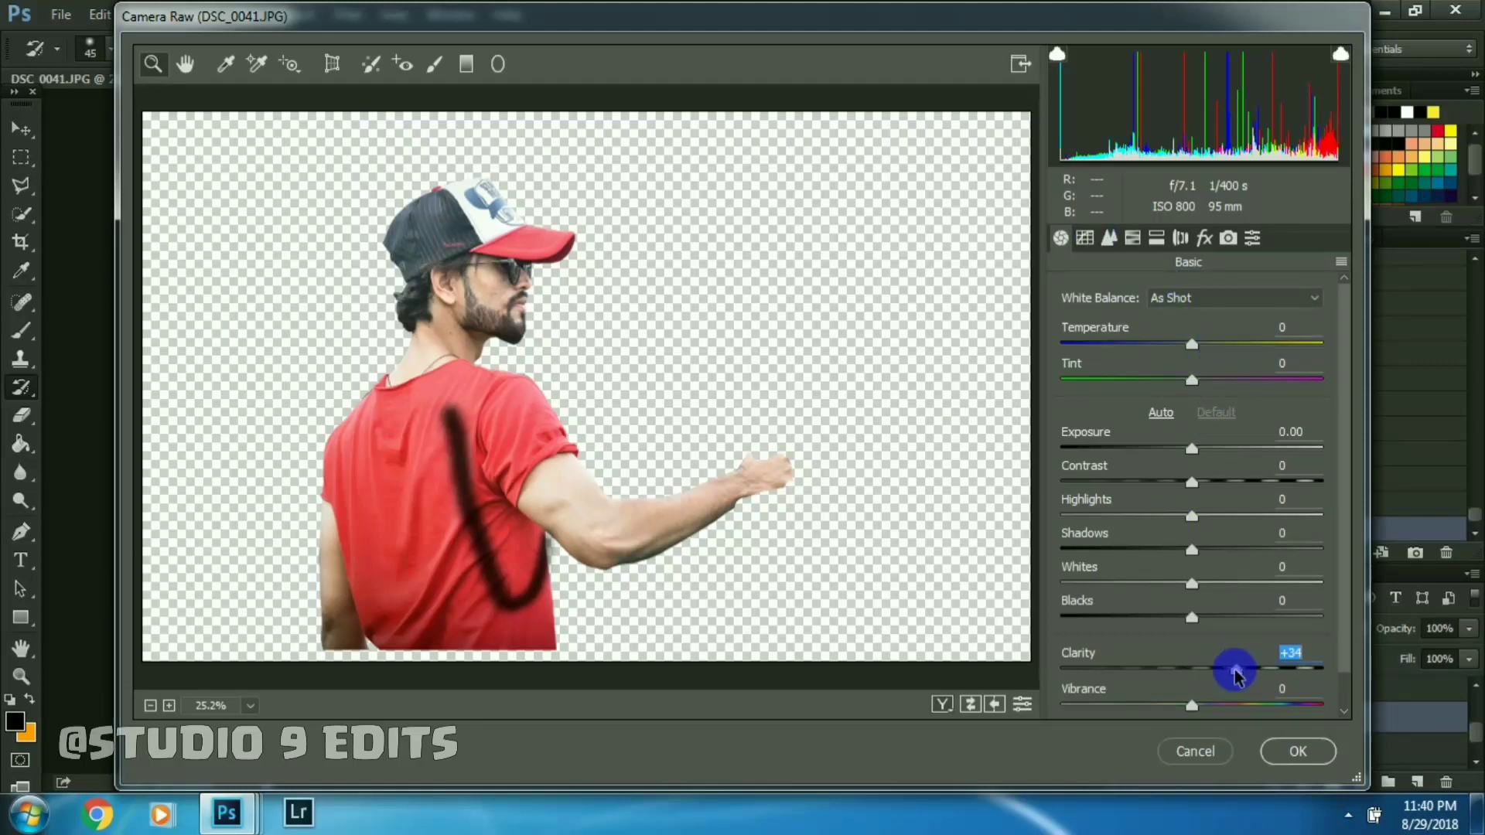
left_click(1204, 237)
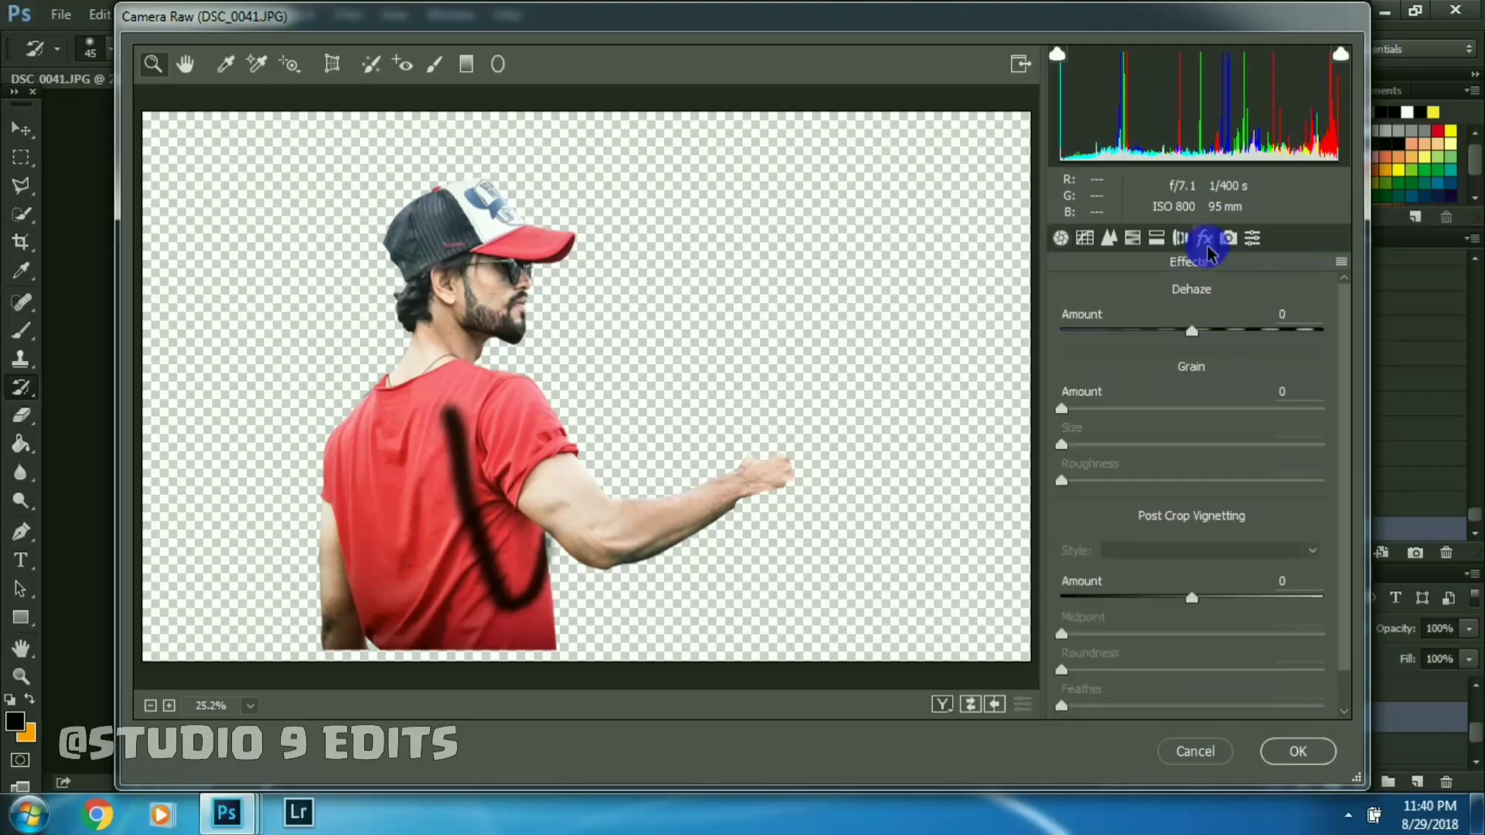
mouse_move(1147, 602)
left_mouse_down()
mouse_move(1137, 592)
mouse_move(1169, 603)
left_mouse_up()
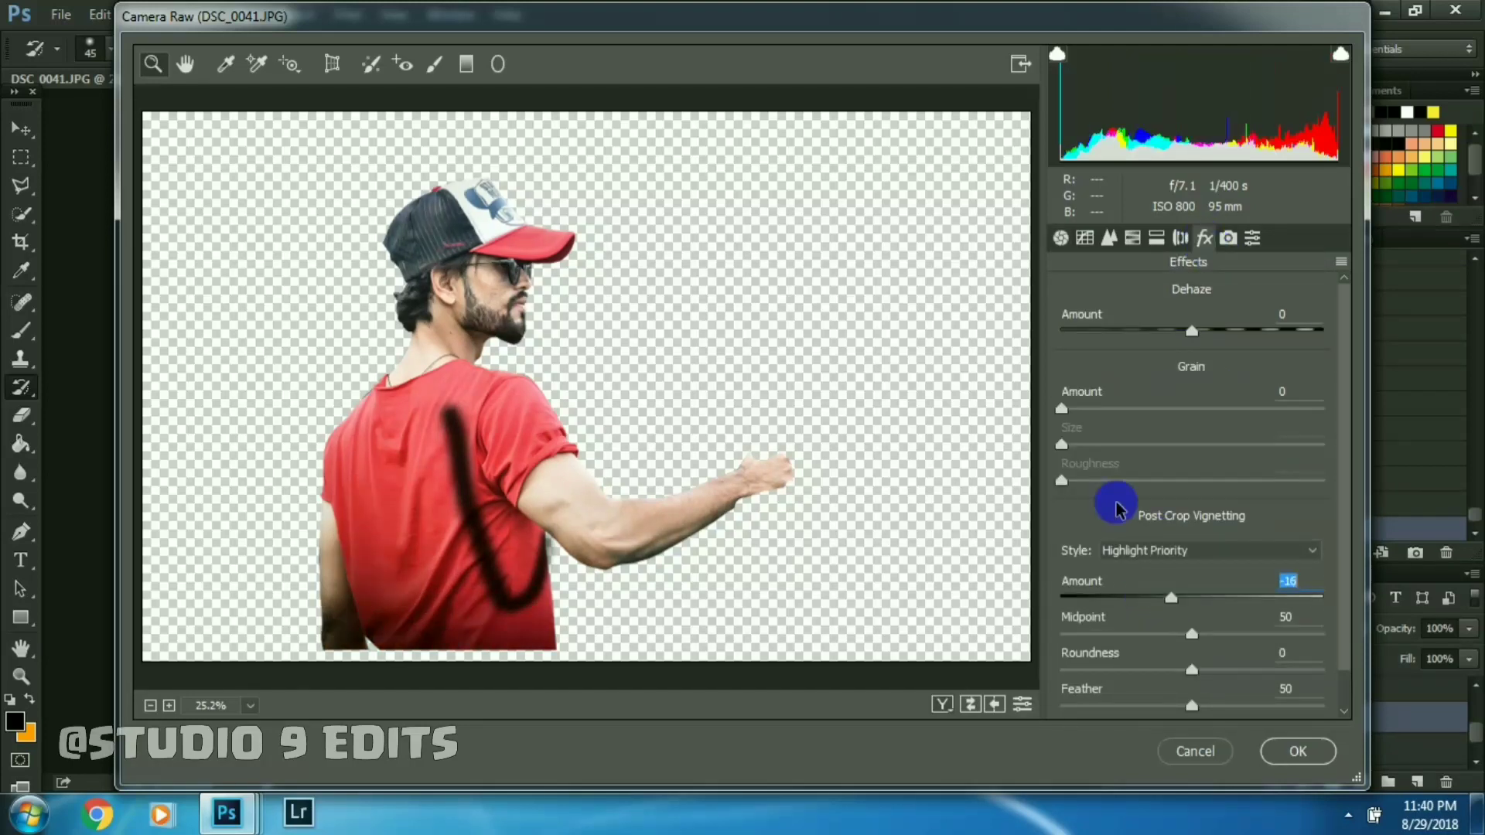
left_click(1109, 237)
left_click_drag(1061, 327, 1093, 331)
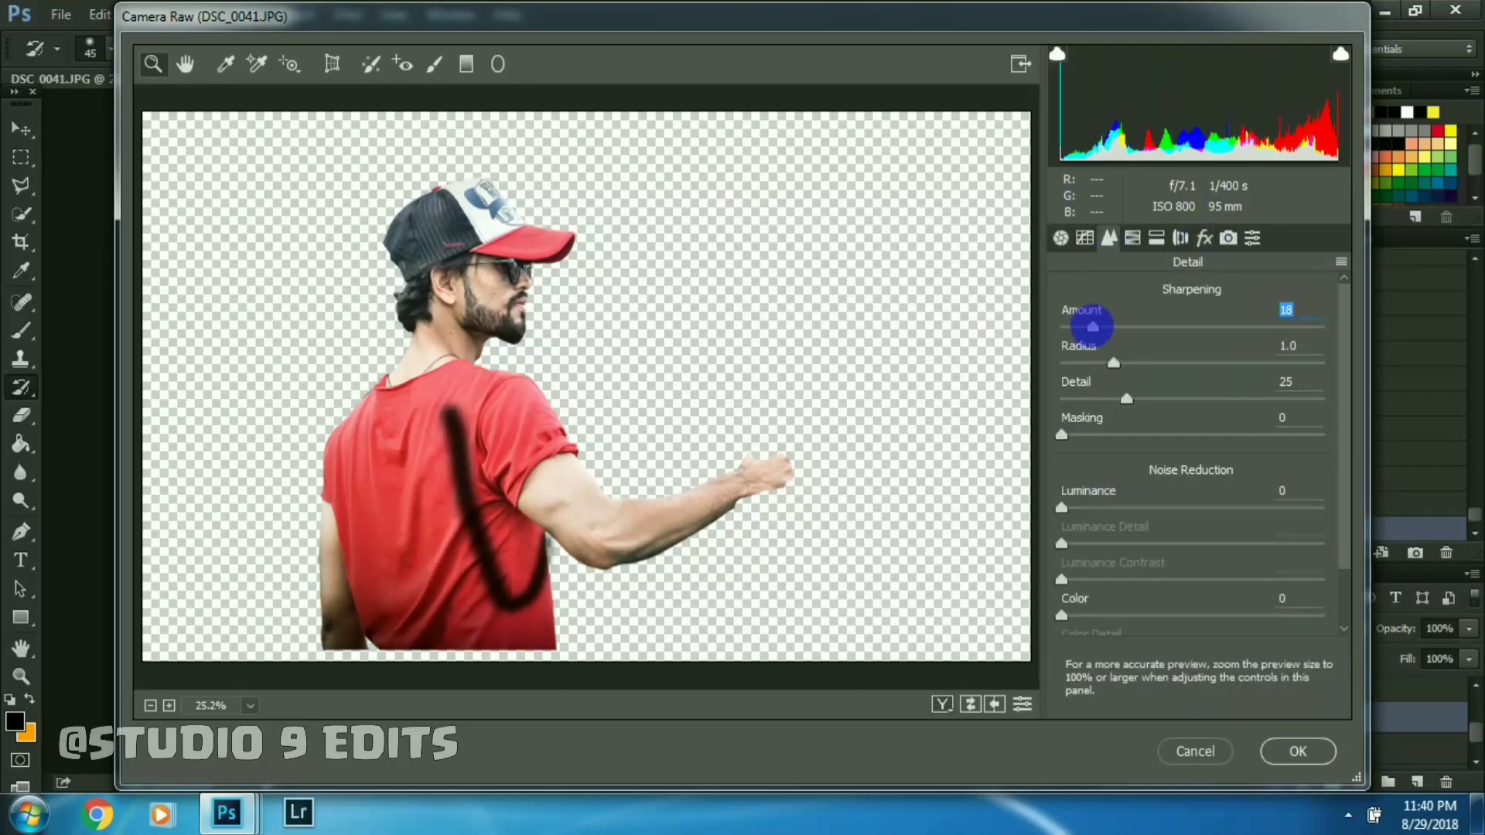
left_click(1060, 238)
mouse_move(1192, 515)
left_mouse_down()
mouse_move(1123, 515)
mouse_move(1143, 516)
left_mouse_up()
left_click_drag(1144, 586, 1160, 585)
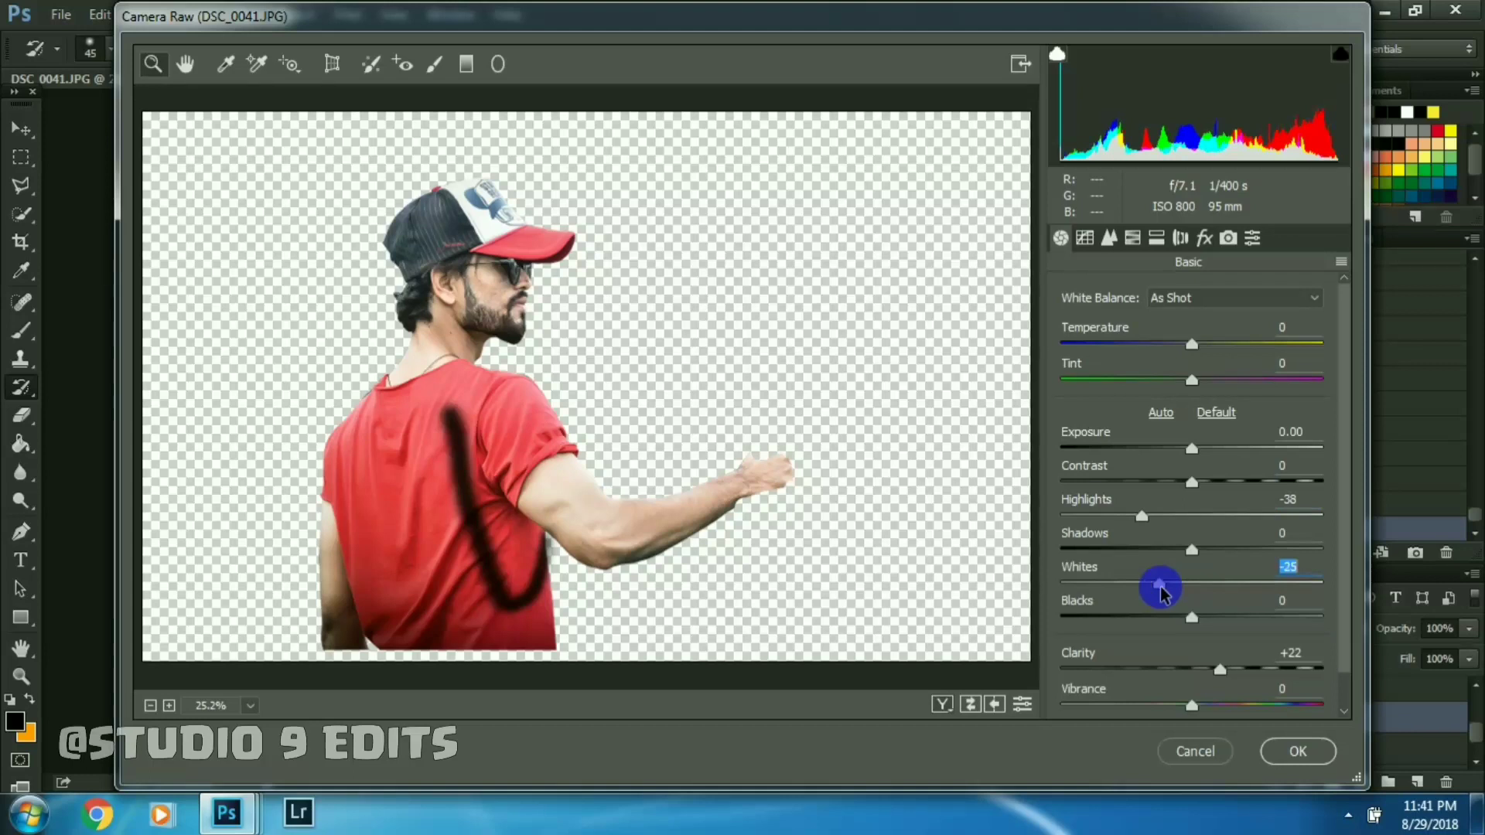
left_click(1307, 750)
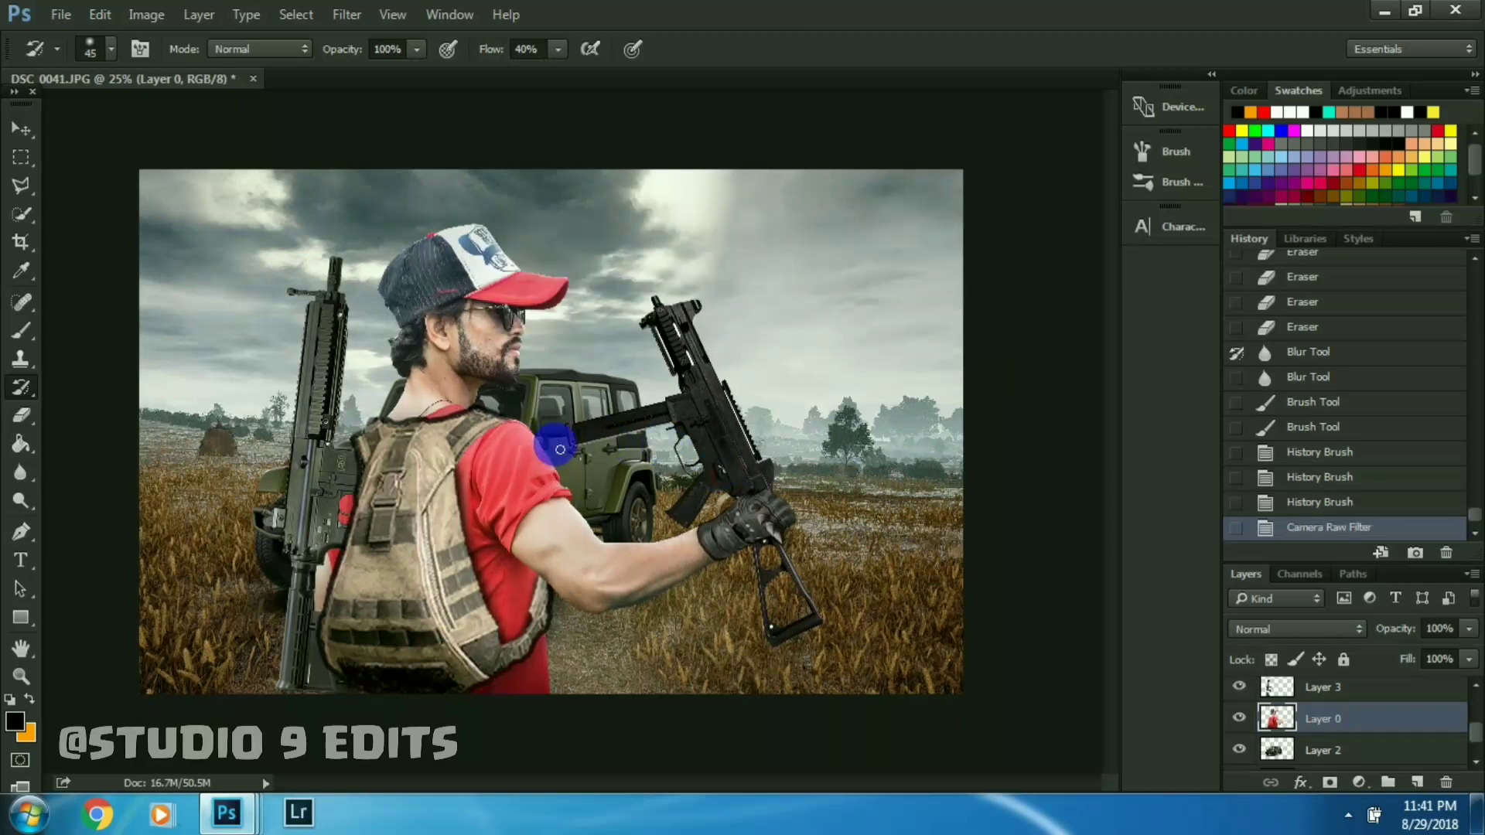
- Zoom in close on the cheek and set up a slightly smaller Clone Stamp brush
scroll(485, 347, "up", 1)
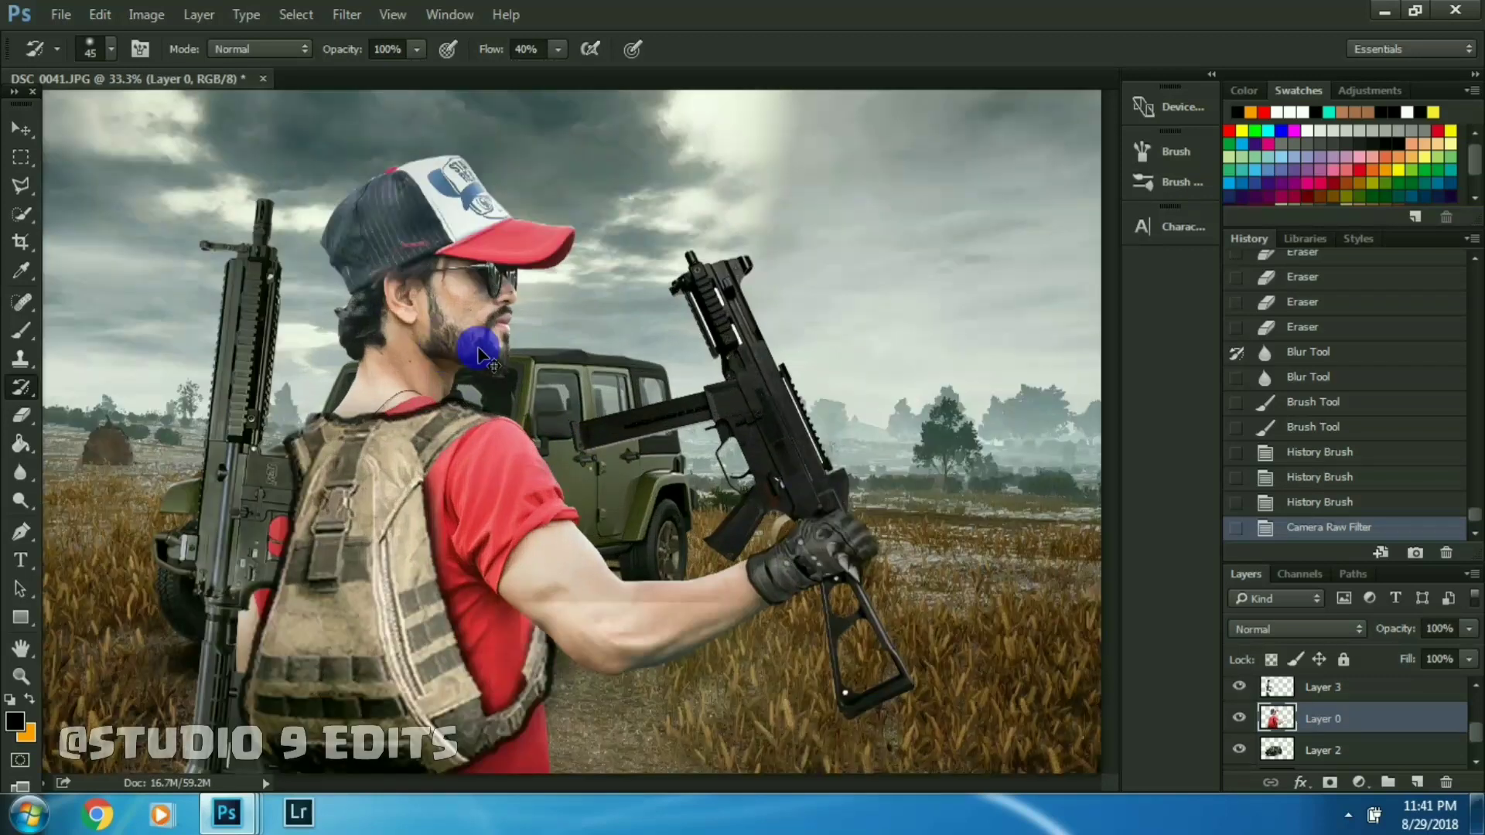
scroll(485, 347, "up", 1)
scroll(485, 347, "up", 1)
left_click_drag(541, 453, 545, 464)
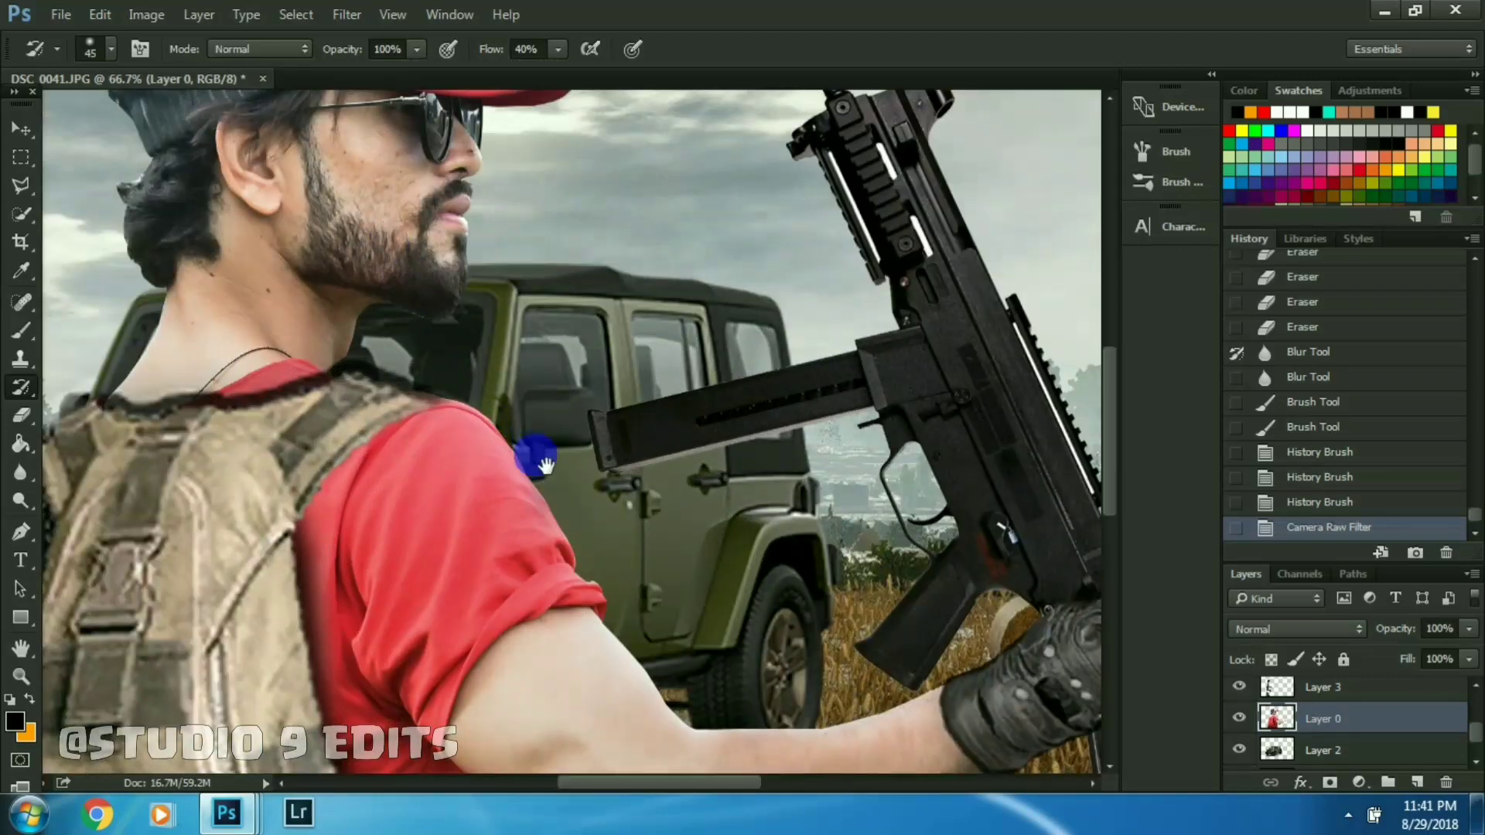
mouse_move(448, 310)
left_mouse_down()
mouse_move(729, 647)
mouse_move(455, 226)
mouse_move(558, 377)
mouse_move(498, 276)
mouse_move(498, 341)
mouse_move(484, 340)
left_mouse_up()
key("ctrl+plus")
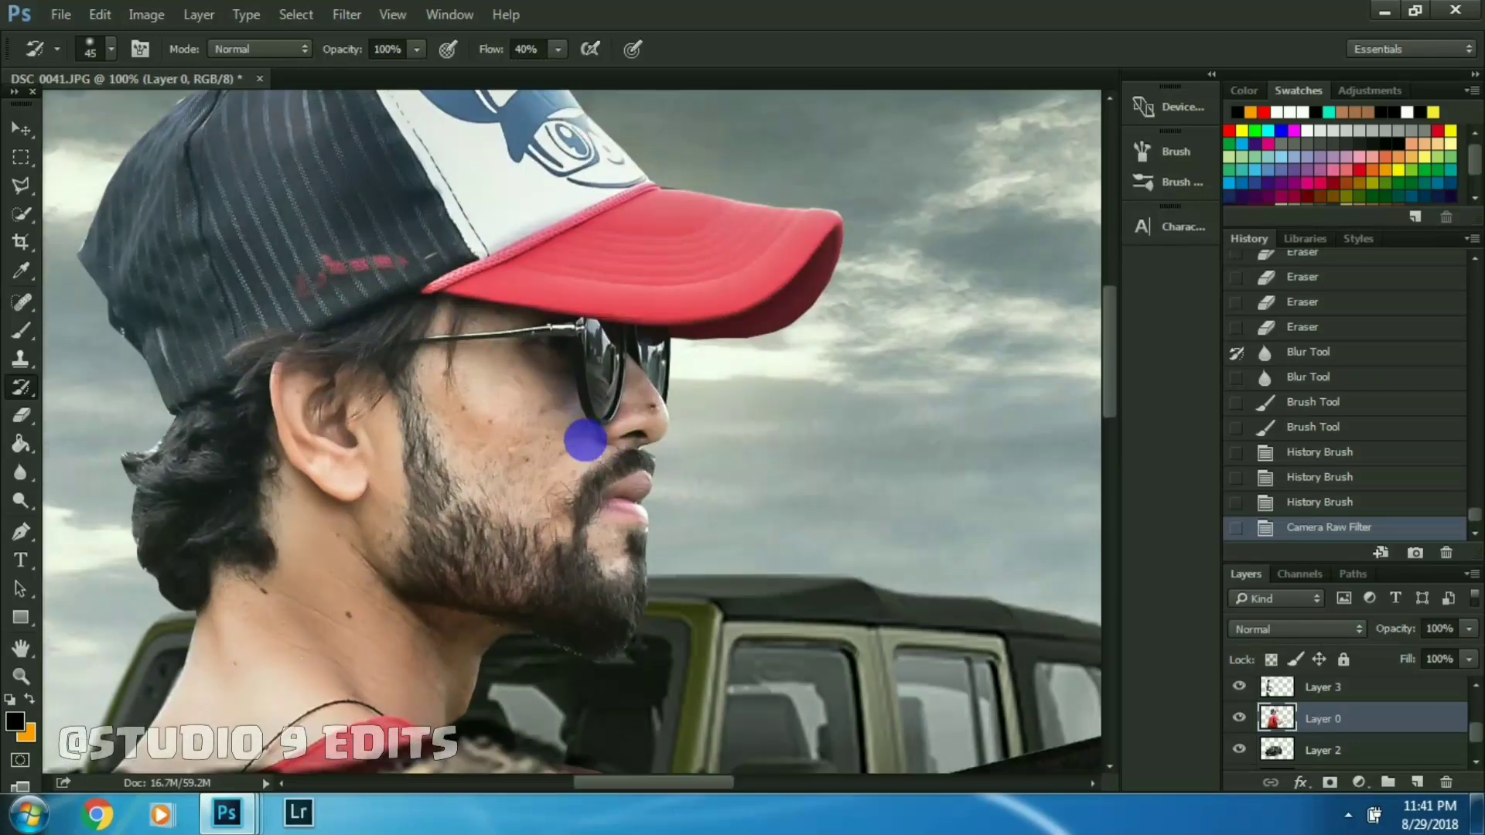
key("ctrl+plus")
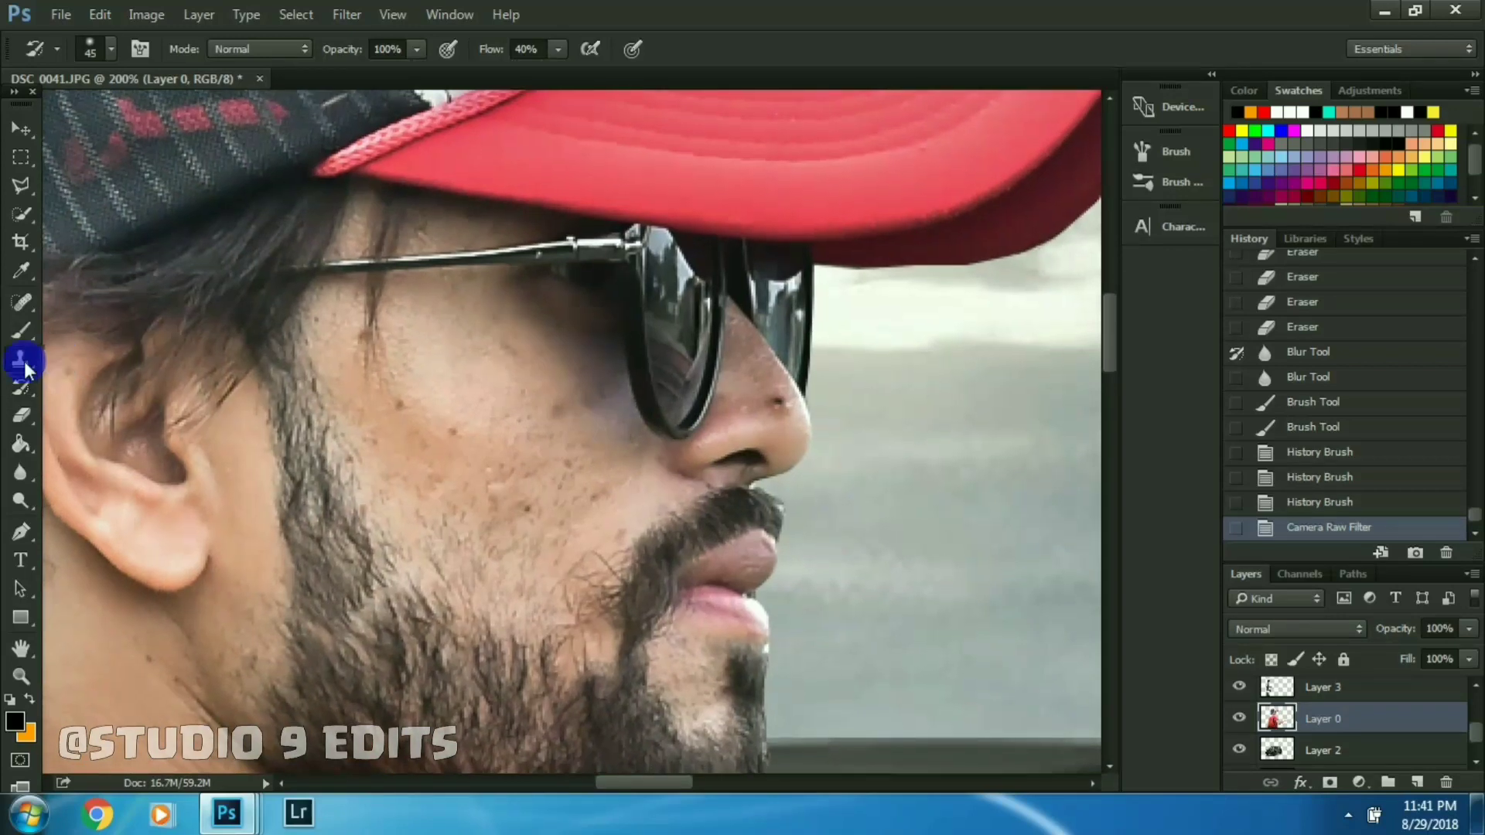
left_click(21, 358)
key("bracketleft")
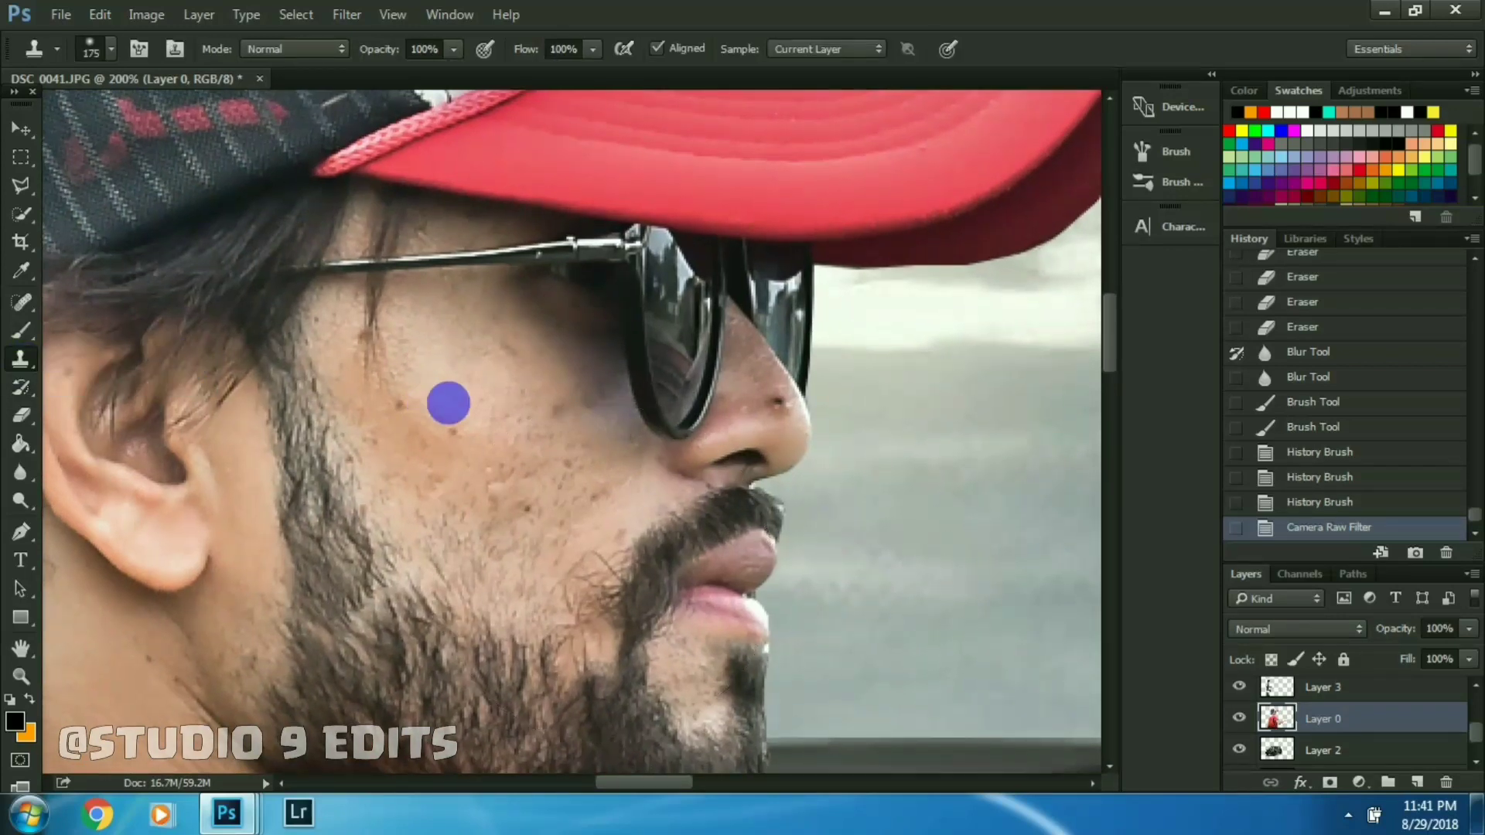
- Clone clean cheek skin over the dark spots below the sunglasses
left_click(465, 408, "alt")
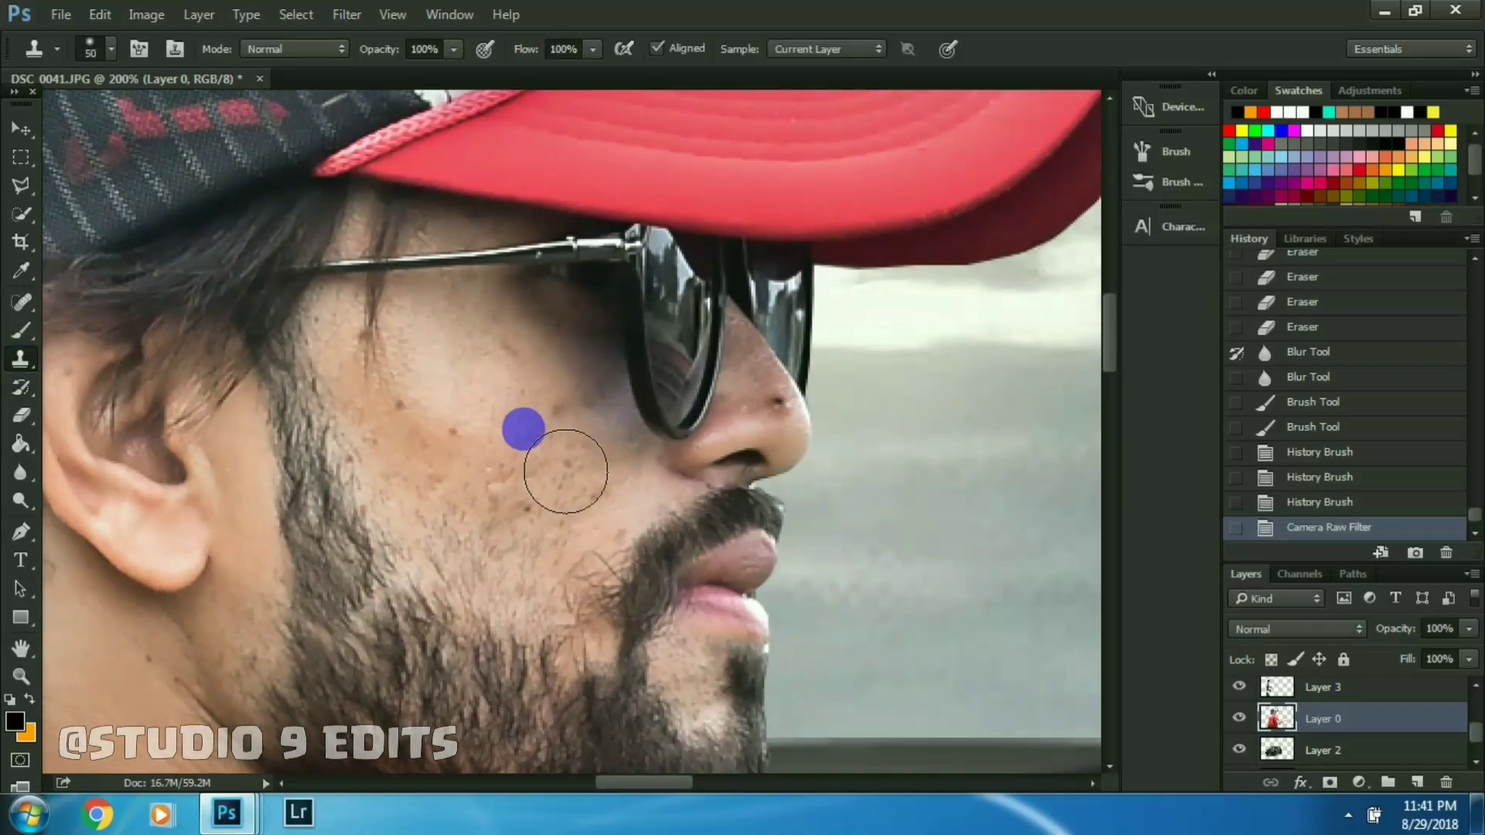
mouse_move(557, 507)
left_mouse_down()
mouse_move(549, 535)
mouse_move(506, 464)
left_mouse_up()
left_click(497, 428, "alt")
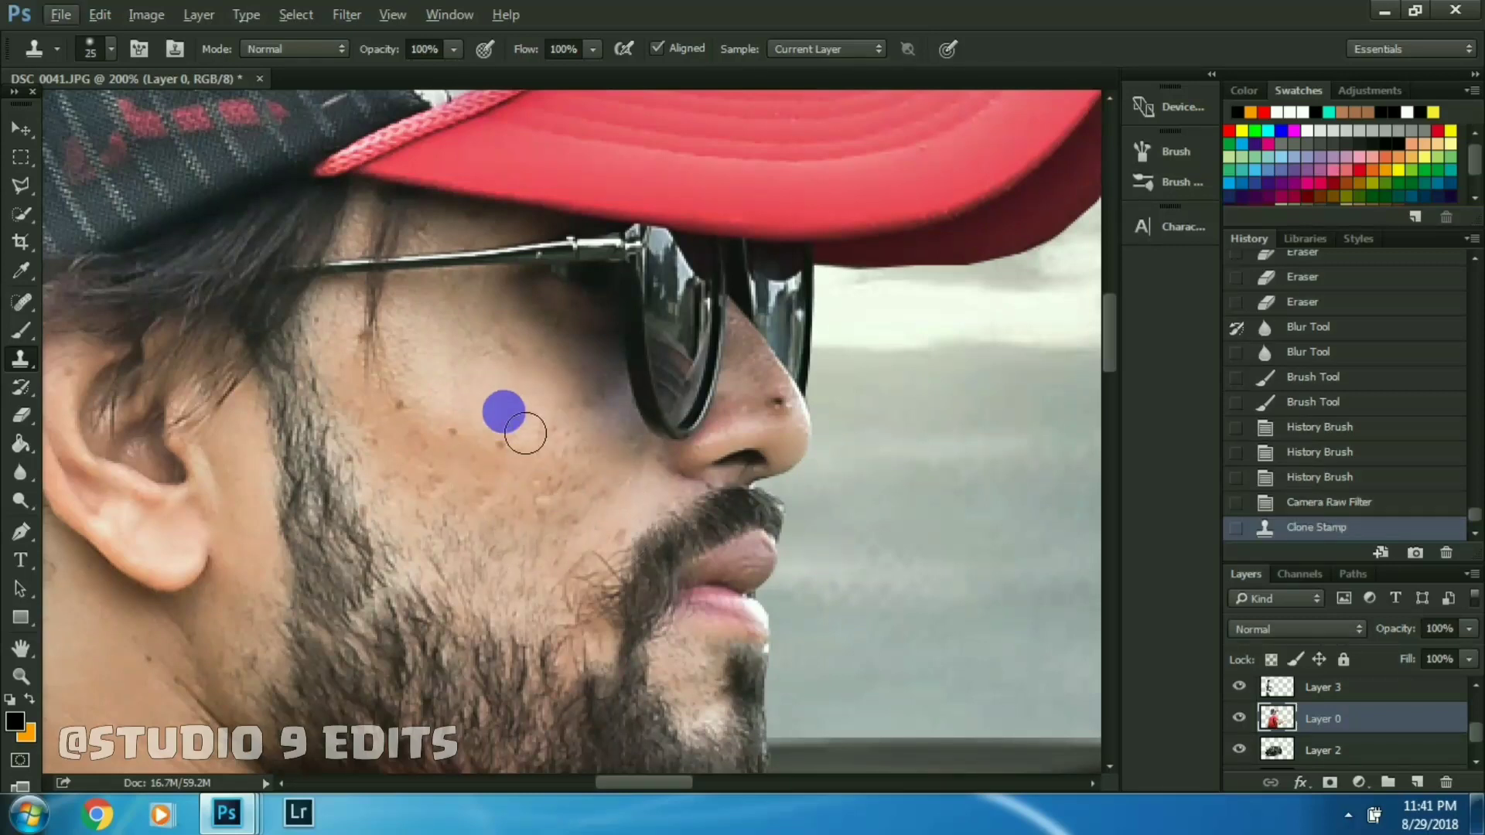
mouse_move(584, 458)
left_mouse_down()
mouse_move(575, 517)
mouse_move(505, 470)
left_mouse_up()
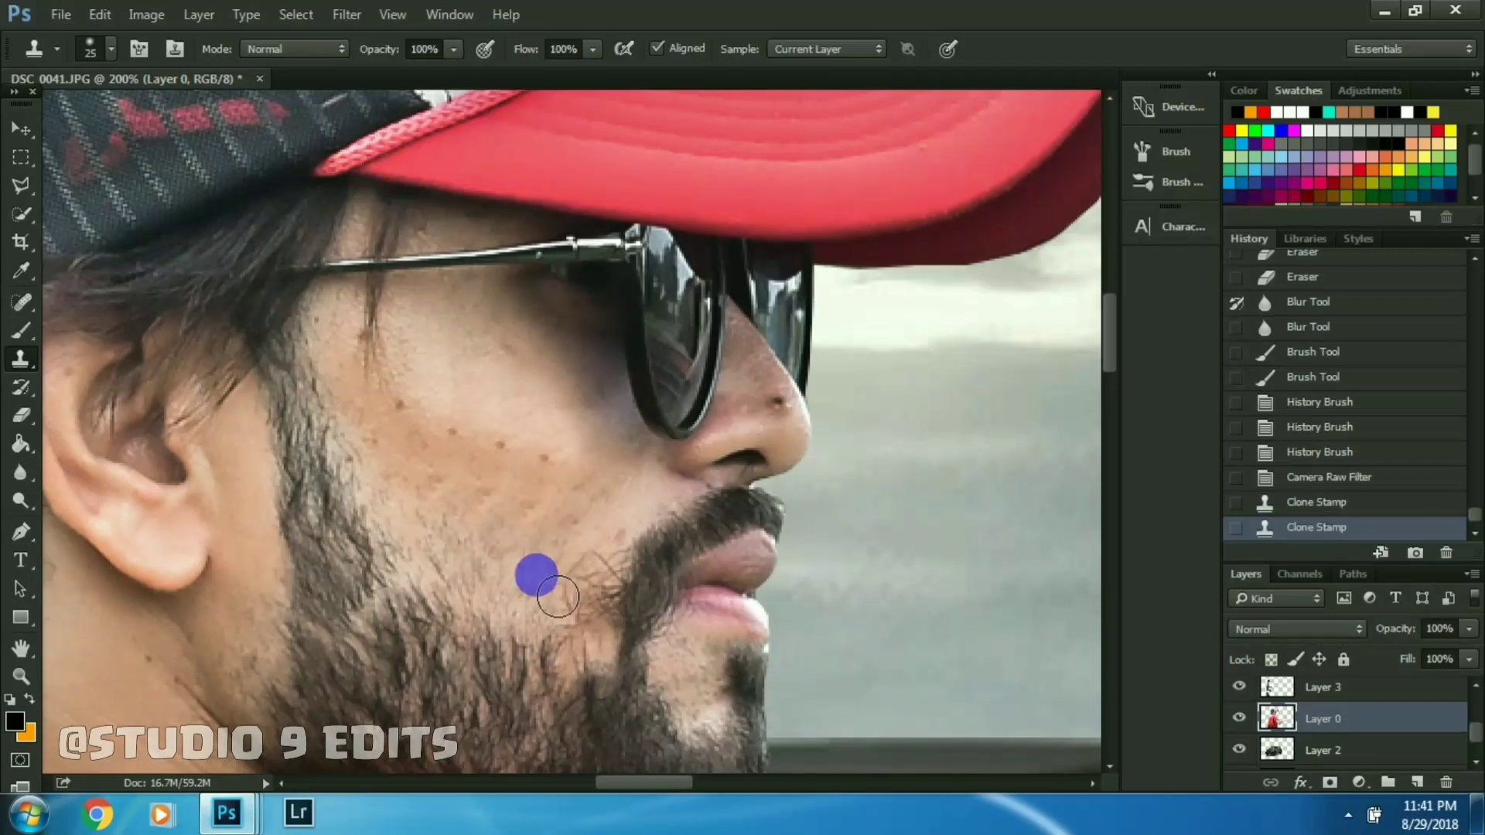
left_click_drag(557, 596, 454, 547)
mouse_move(507, 587)
left_mouse_down()
mouse_move(547, 537)
mouse_move(516, 465)
mouse_move(480, 508)
left_mouse_up()
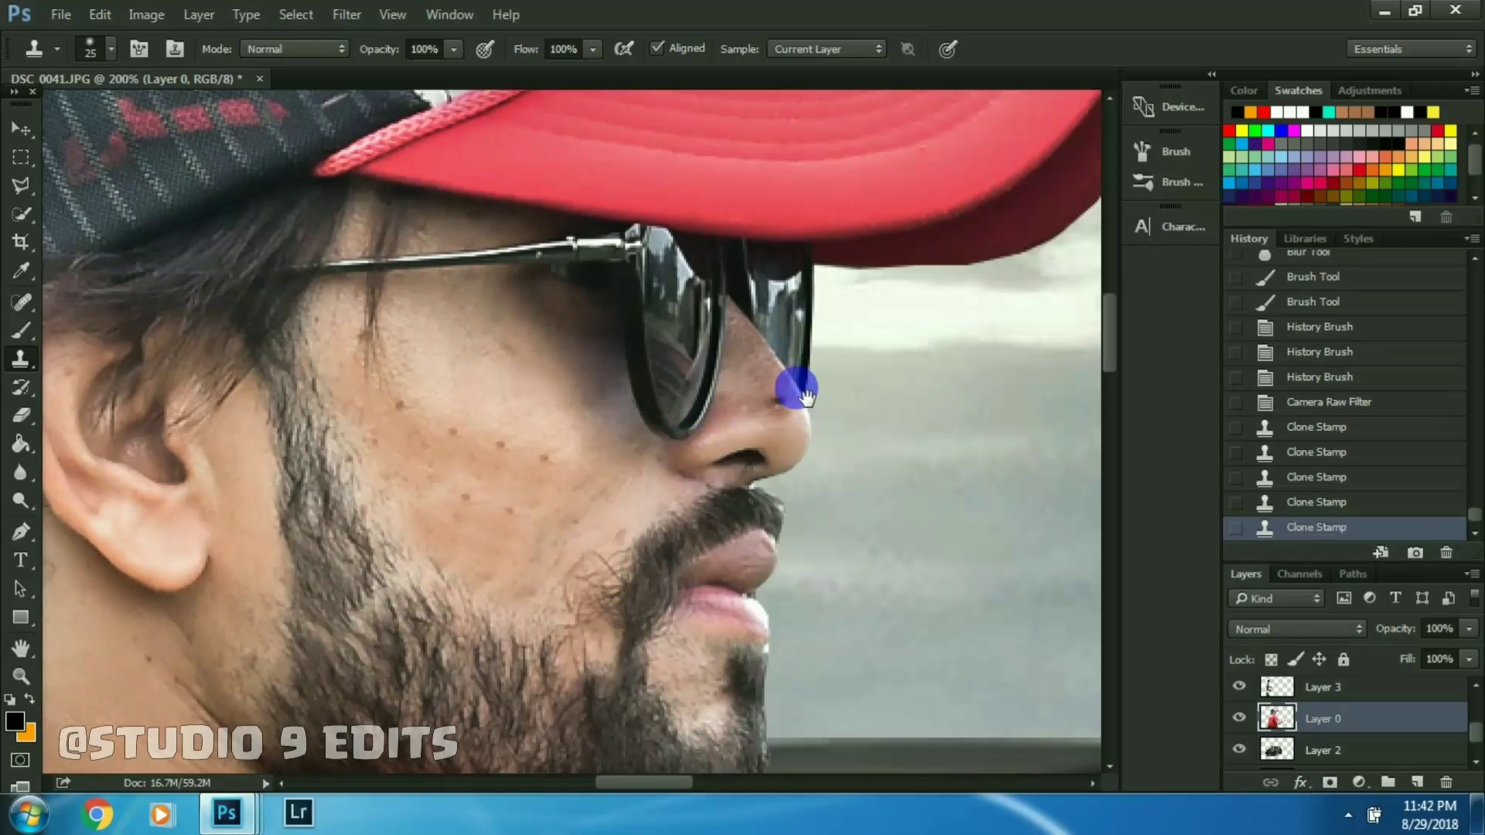
- Switch to the Mixer Brush tool with a reduced brush size
left_click(21, 331)
key("shift+b")
right_click(21, 331)
left_click(106, 387)
key("bracketleft")
key("bracketleft")
key("bracketleft")
- Load the Mixer Brush with cheek skin colour and smooth the cheek and temple
left_click(444, 420)
key("bracketleft")
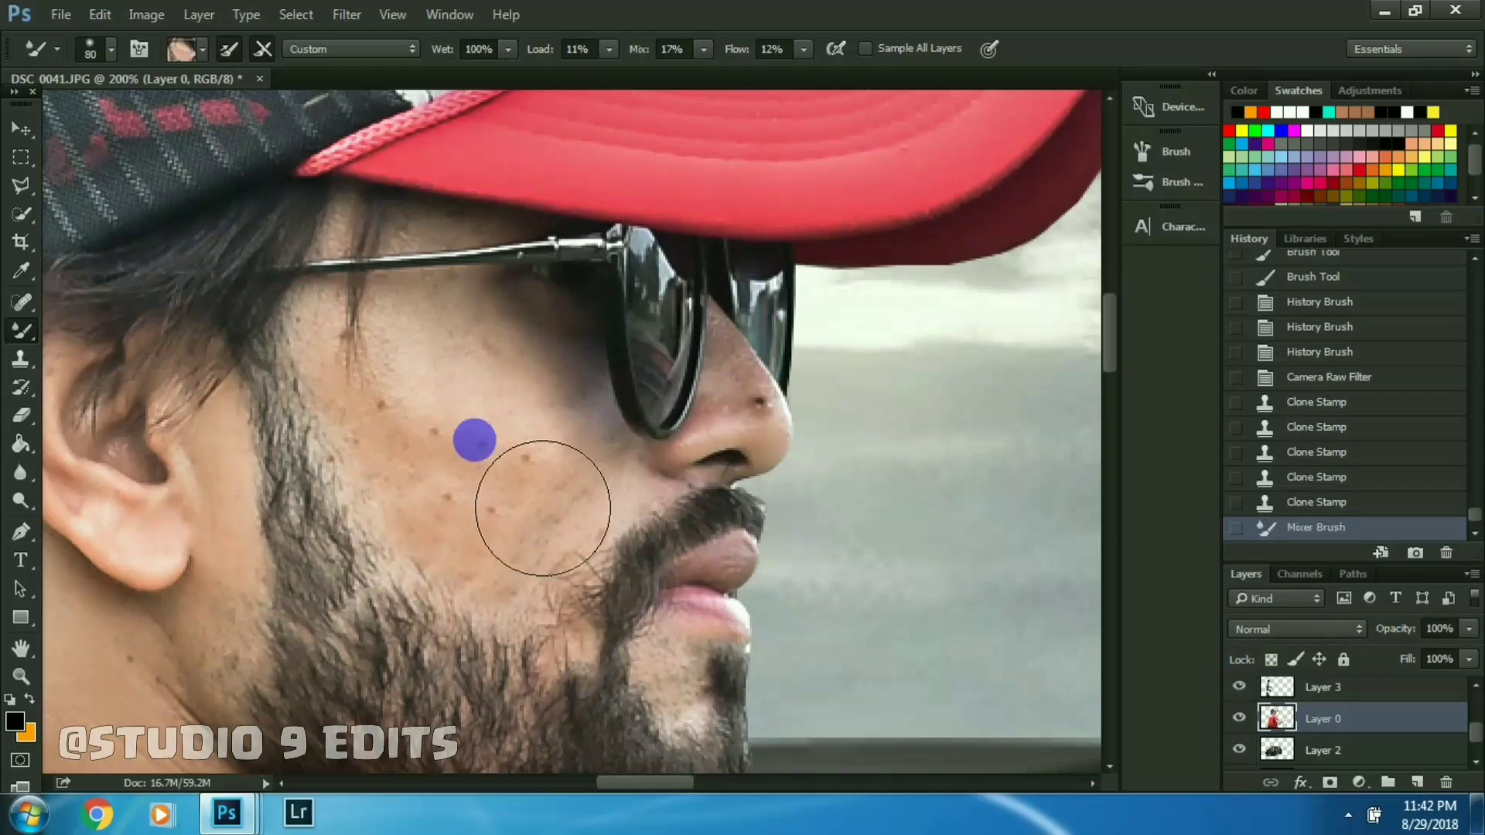
mouse_move(543, 508)
left_mouse_down()
mouse_move(460, 533)
mouse_move(454, 427)
mouse_move(557, 358)
mouse_move(625, 527)
left_mouse_up()
key("bracketleft")
key("bracketleft")
key("bracketleft")
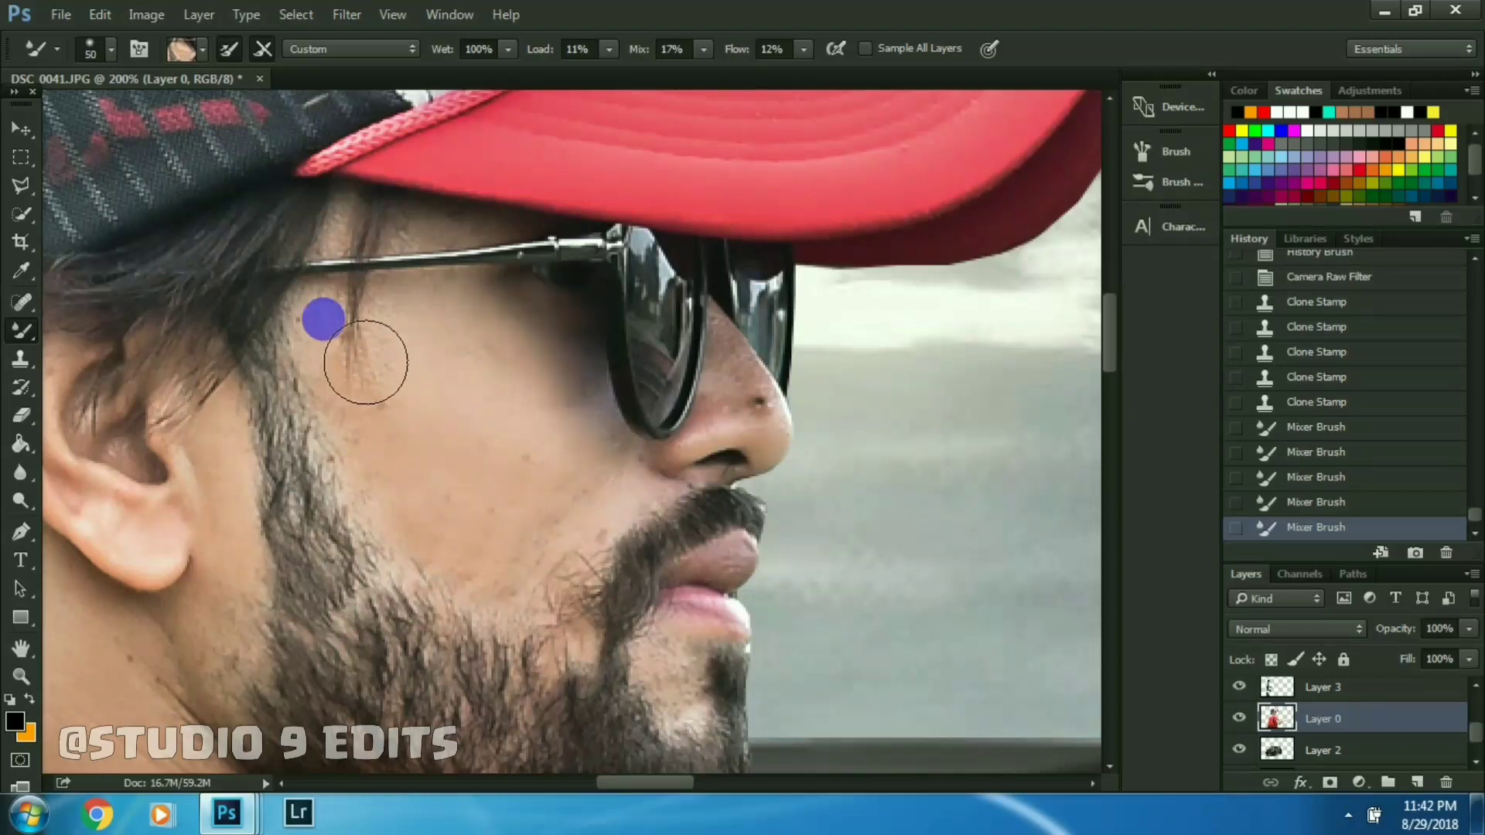
key("bracketleft")
key("bracketleft")
key("bracketleft")
mouse_move(441, 321)
left_mouse_down()
mouse_move(448, 276)
mouse_move(411, 225)
mouse_move(497, 248)
left_mouse_up()
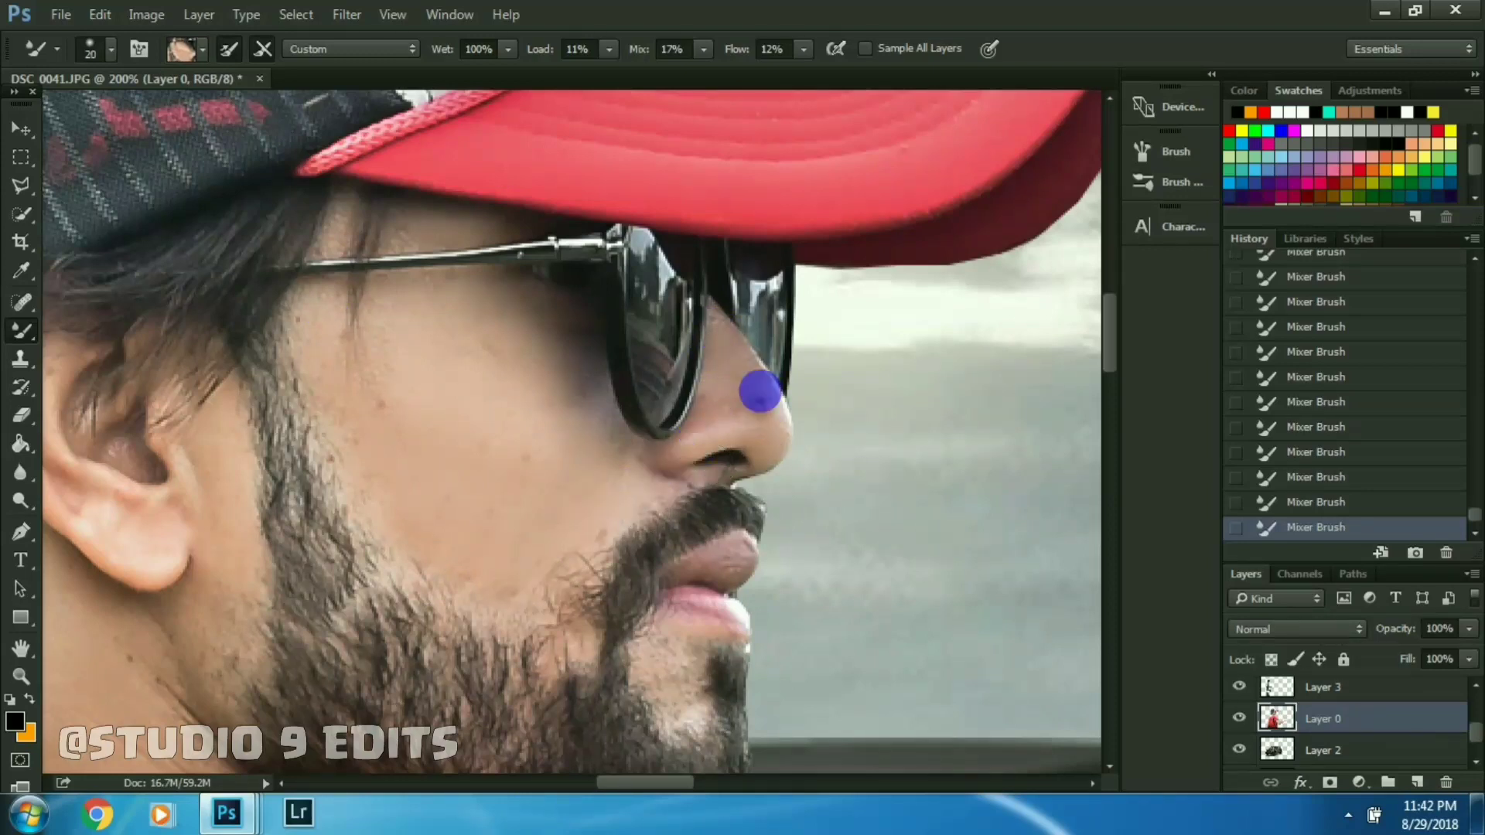
- Smooth the neck below the ear and, with a larger brush, the arm skin
left_click_drag(792, 583, 742, 464)
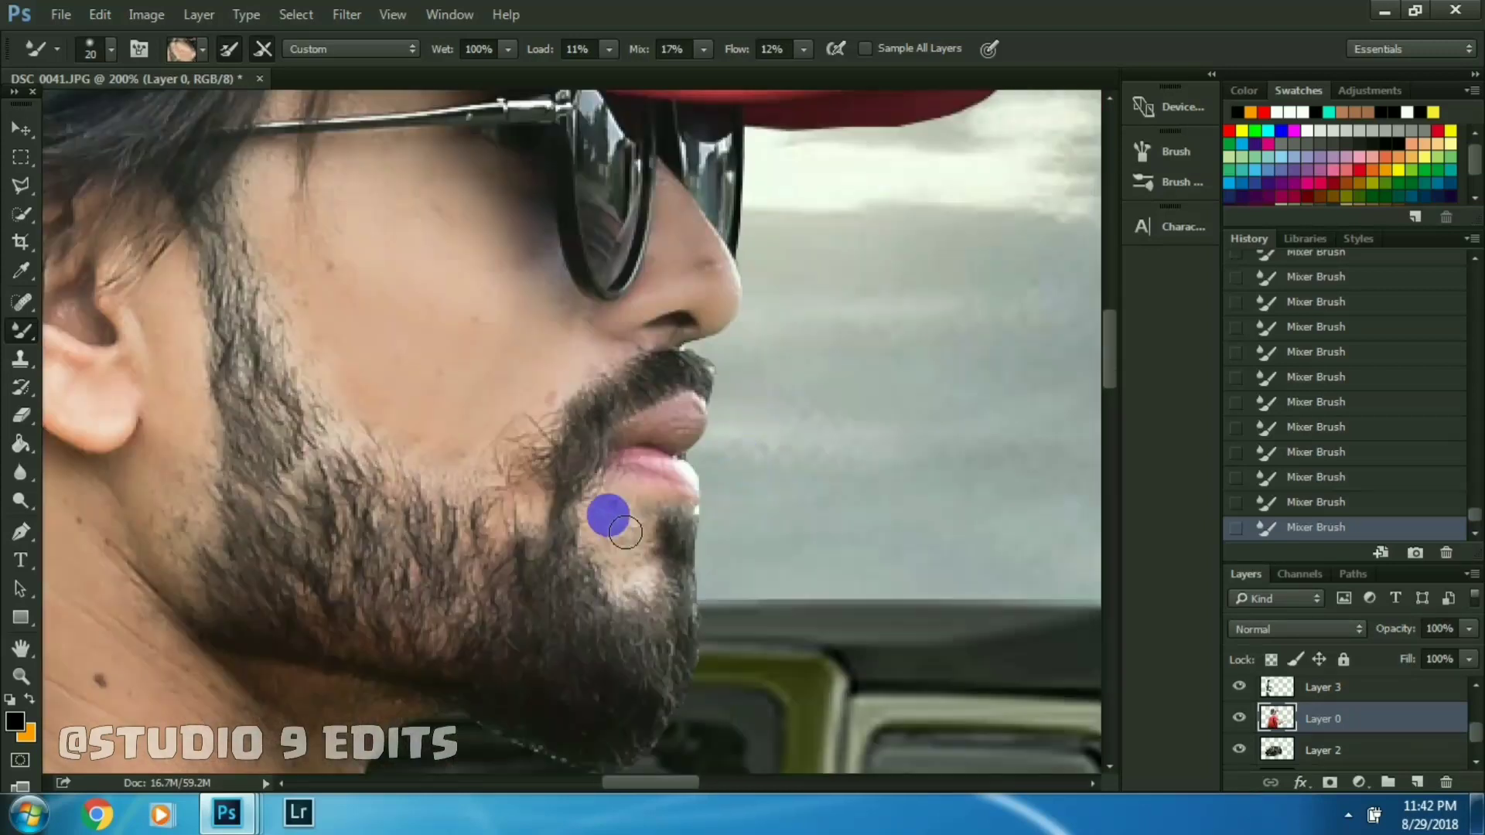
mouse_move(348, 432)
left_mouse_down()
mouse_move(799, 327)
mouse_move(804, 262)
left_mouse_up()
key("bracketright")
key("bracketright")
key("bracketright")
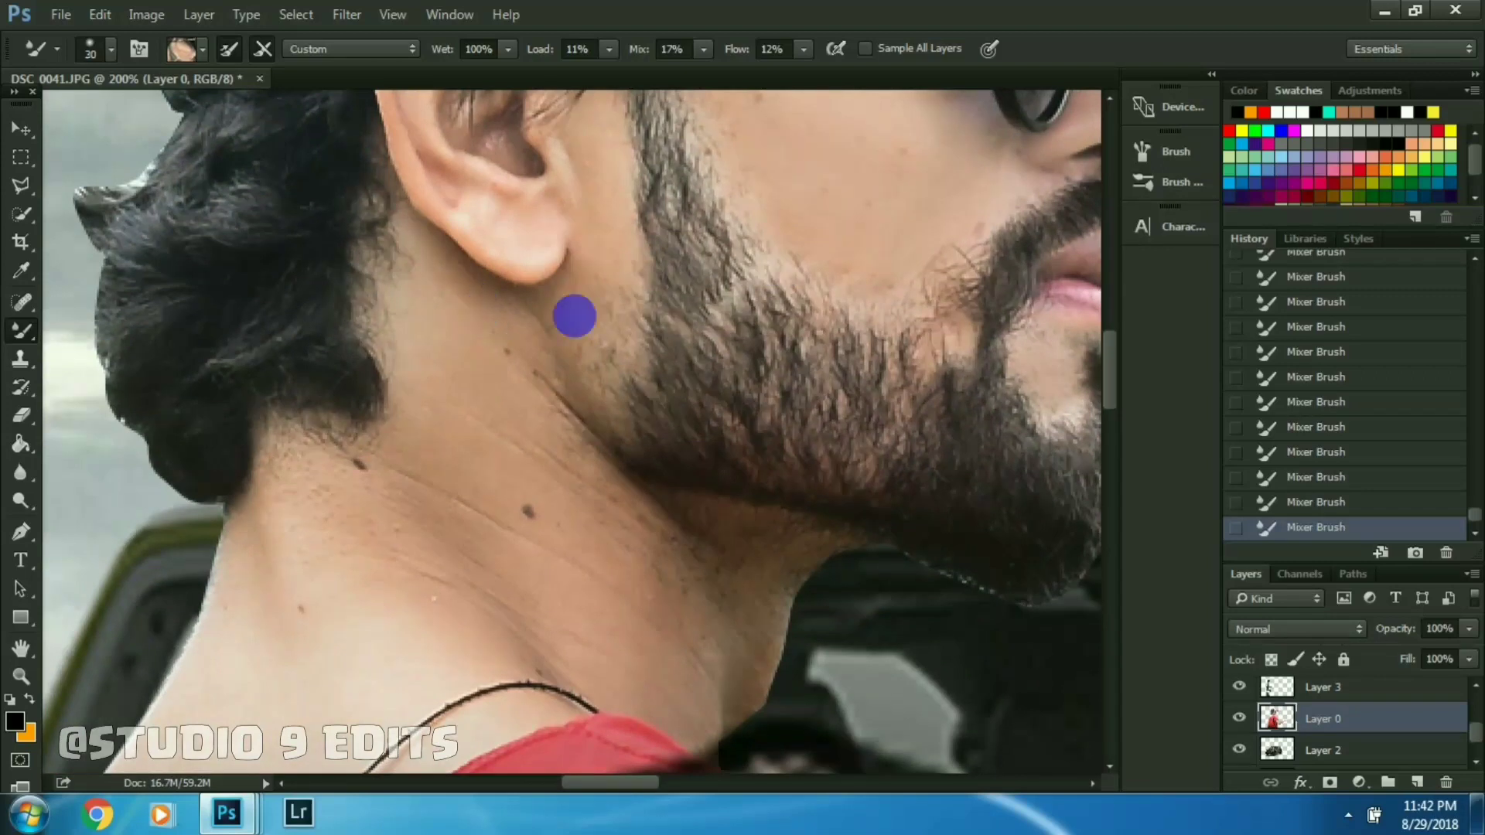
mouse_move(588, 313)
left_mouse_down()
mouse_move(447, 292)
mouse_move(583, 471)
mouse_move(534, 401)
mouse_move(472, 490)
mouse_move(705, 567)
mouse_move(778, 612)
mouse_move(768, 673)
mouse_move(639, 705)
mouse_move(556, 510)
mouse_move(583, 656)
mouse_move(627, 502)
mouse_move(425, 398)
mouse_move(240, 685)
mouse_move(581, 614)
mouse_move(570, 487)
mouse_move(521, 411)
mouse_move(433, 549)
mouse_move(433, 534)
mouse_move(580, 558)
mouse_move(746, 530)
mouse_move(653, 531)
mouse_move(603, 486)
left_mouse_up()
key("ctrl+minus")
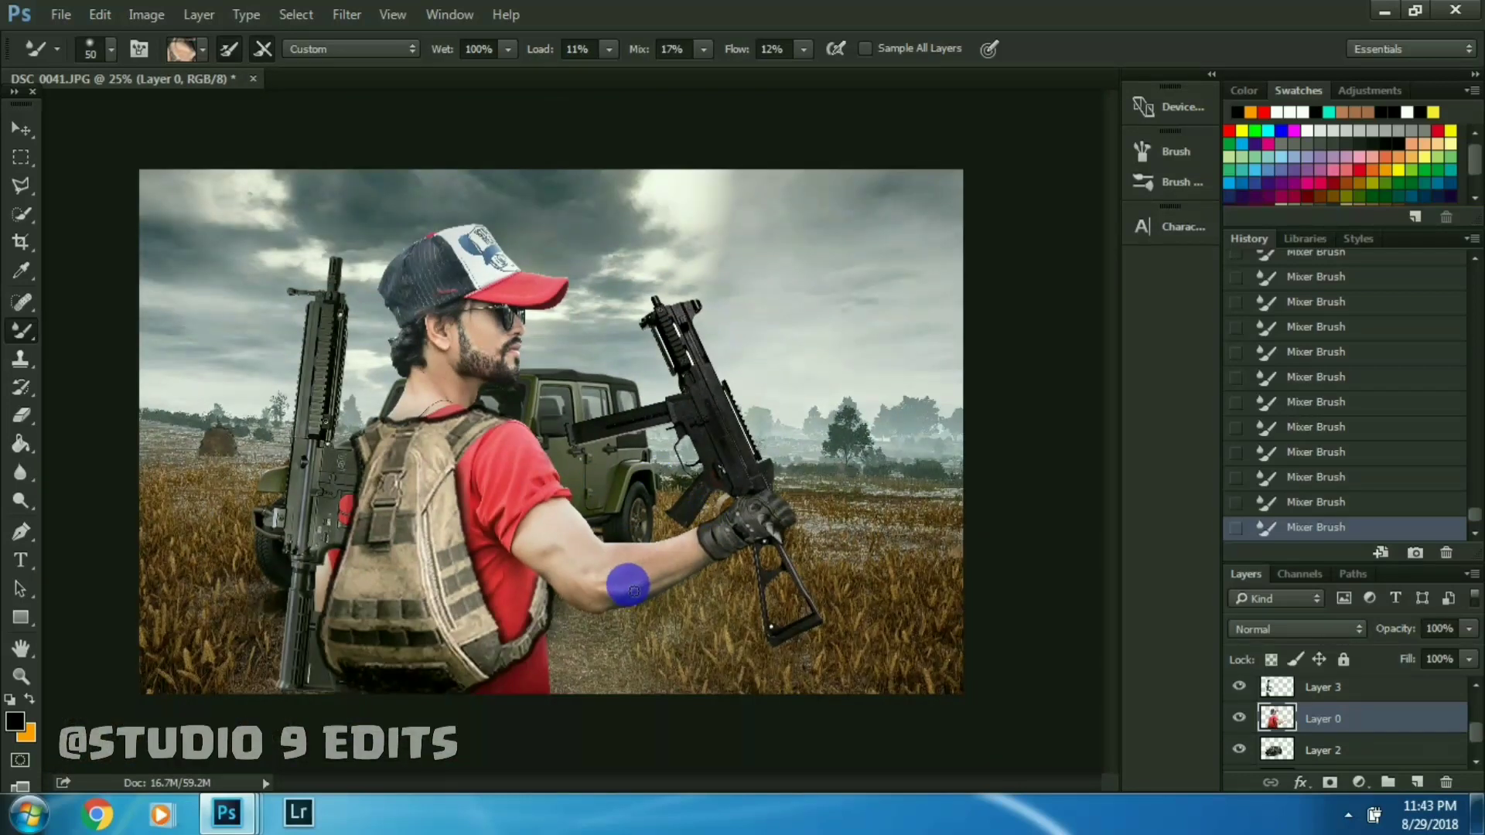
key("bracketright")
key("bracketright")
key("bracketright")
mouse_move(555, 520)
left_mouse_down()
mouse_move(537, 524)
mouse_move(597, 570)
mouse_move(681, 582)
mouse_move(686, 550)
mouse_move(570, 597)
mouse_move(722, 576)
mouse_move(701, 540)
left_mouse_up()
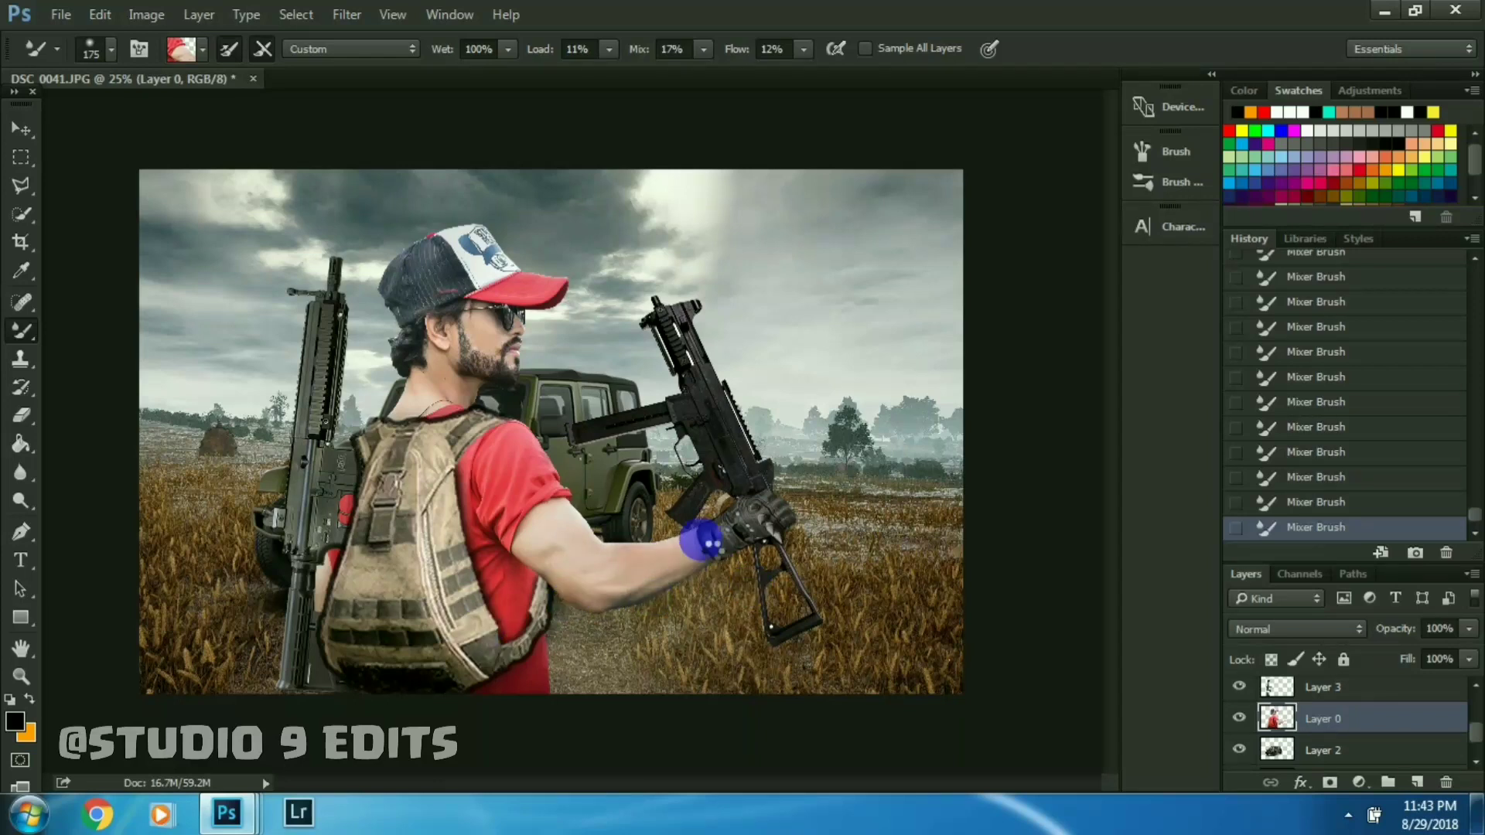
key("ctrl+minus")
key("ctrl+plus")
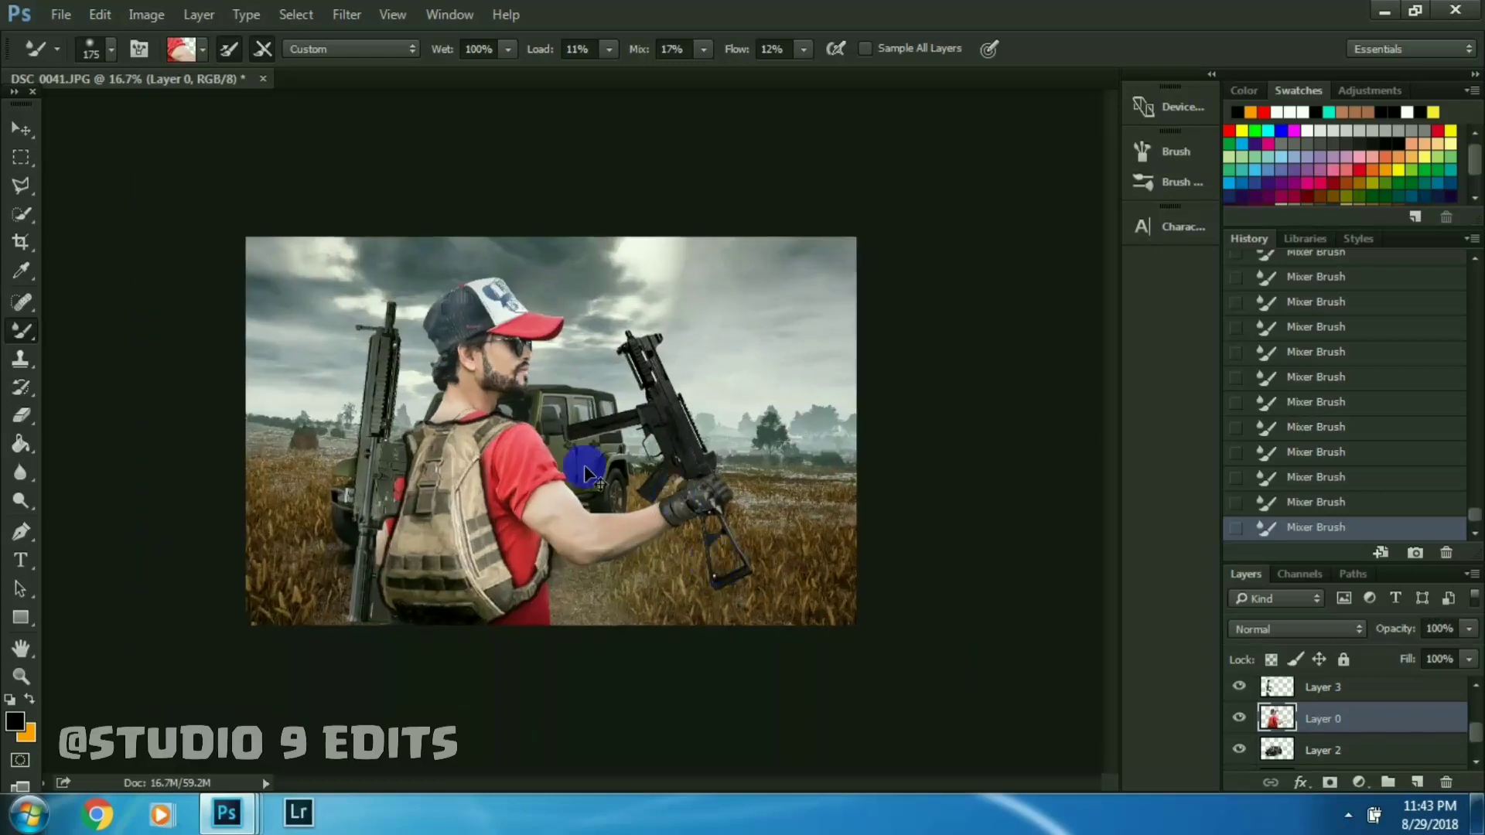
left_click_drag(708, 539, 839, 514)
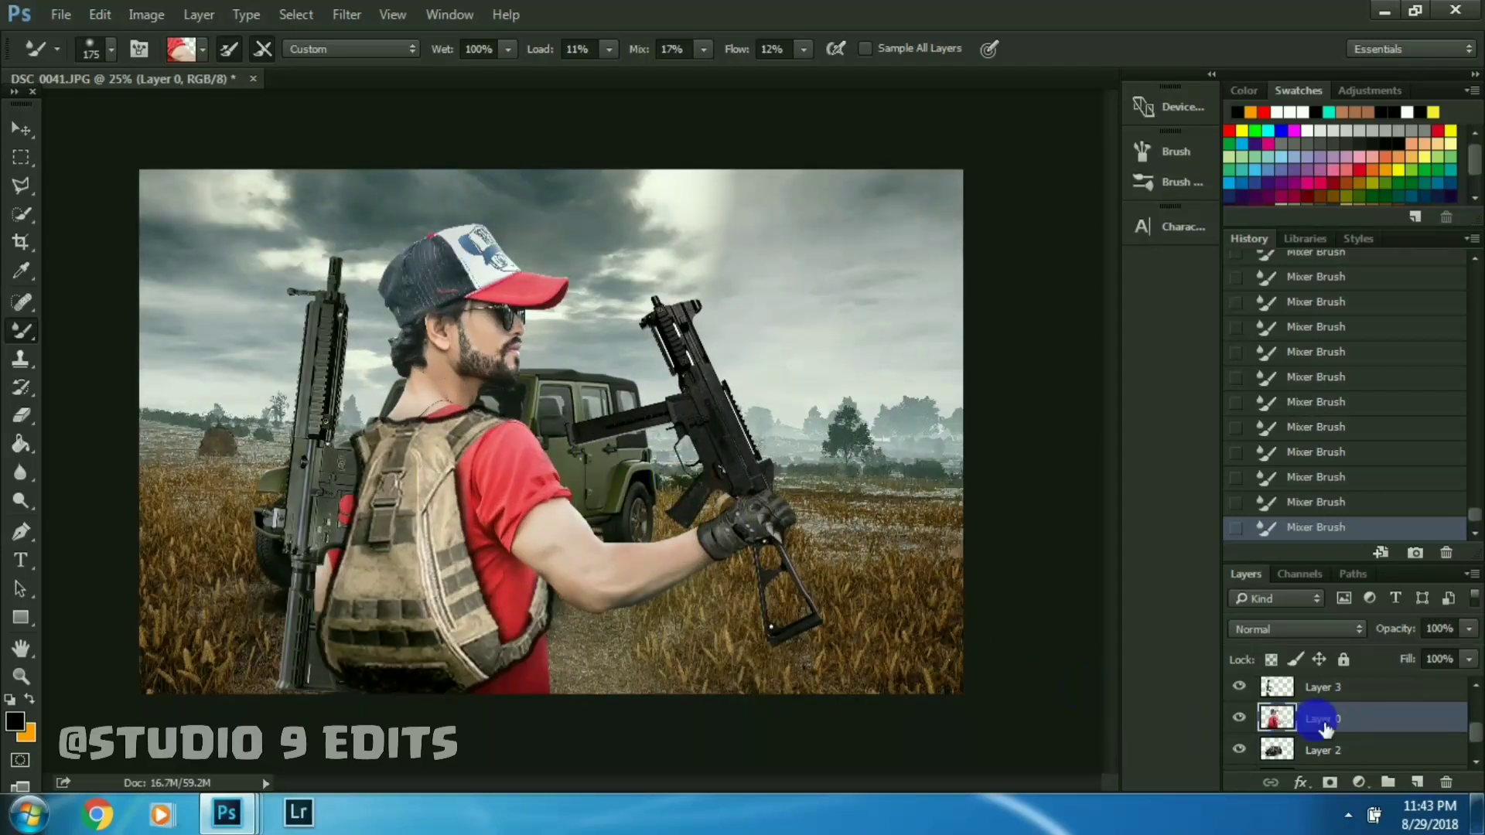
- Apply Camera Raw to the man: reds saturation +20, reds hue -28, clarity +28
left_click(348, 16)
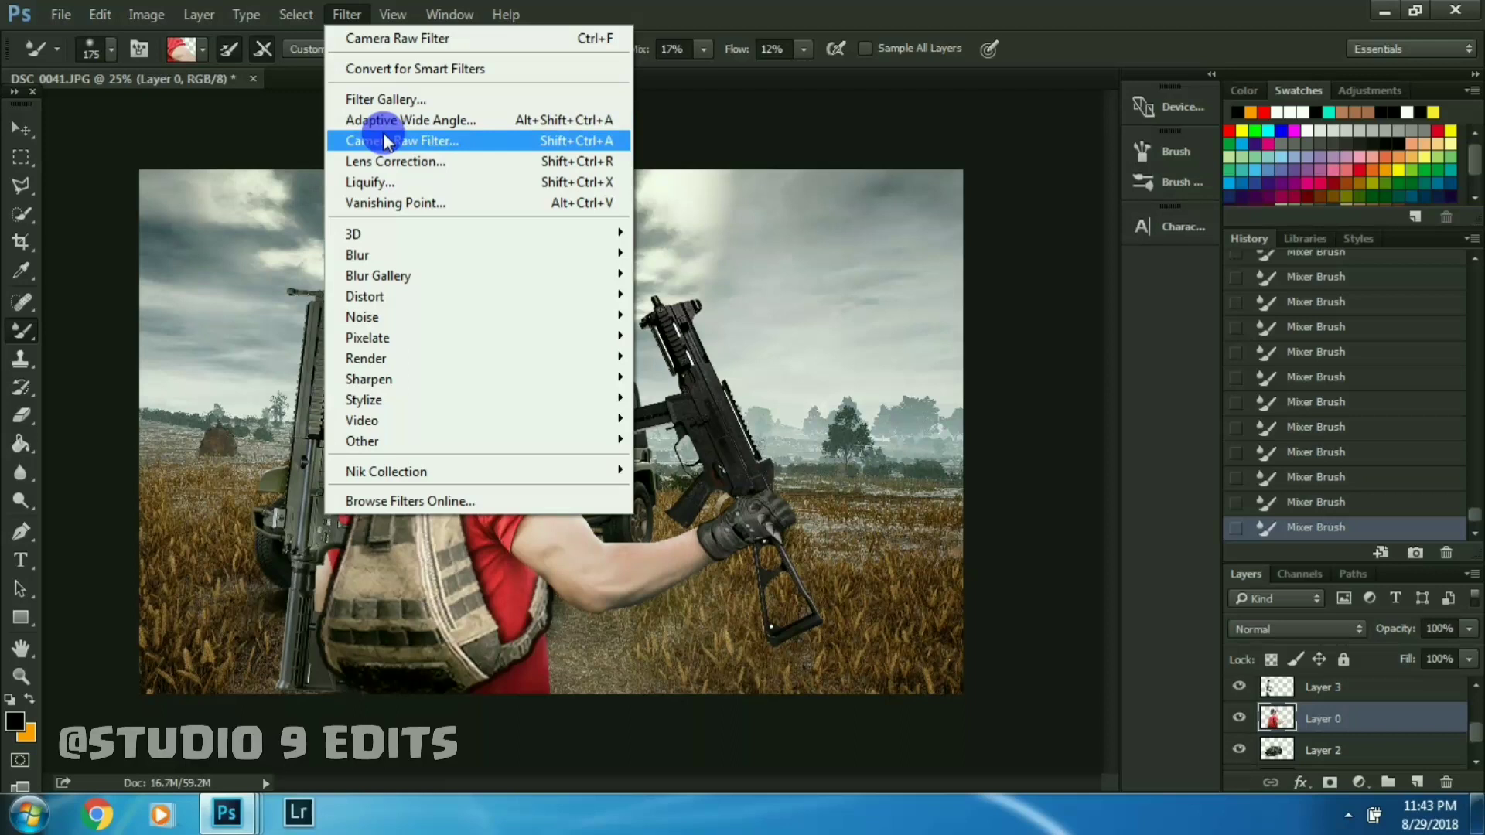
left_click(383, 132)
left_click(377, 249)
left_click_drag(377, 249, 600, 306)
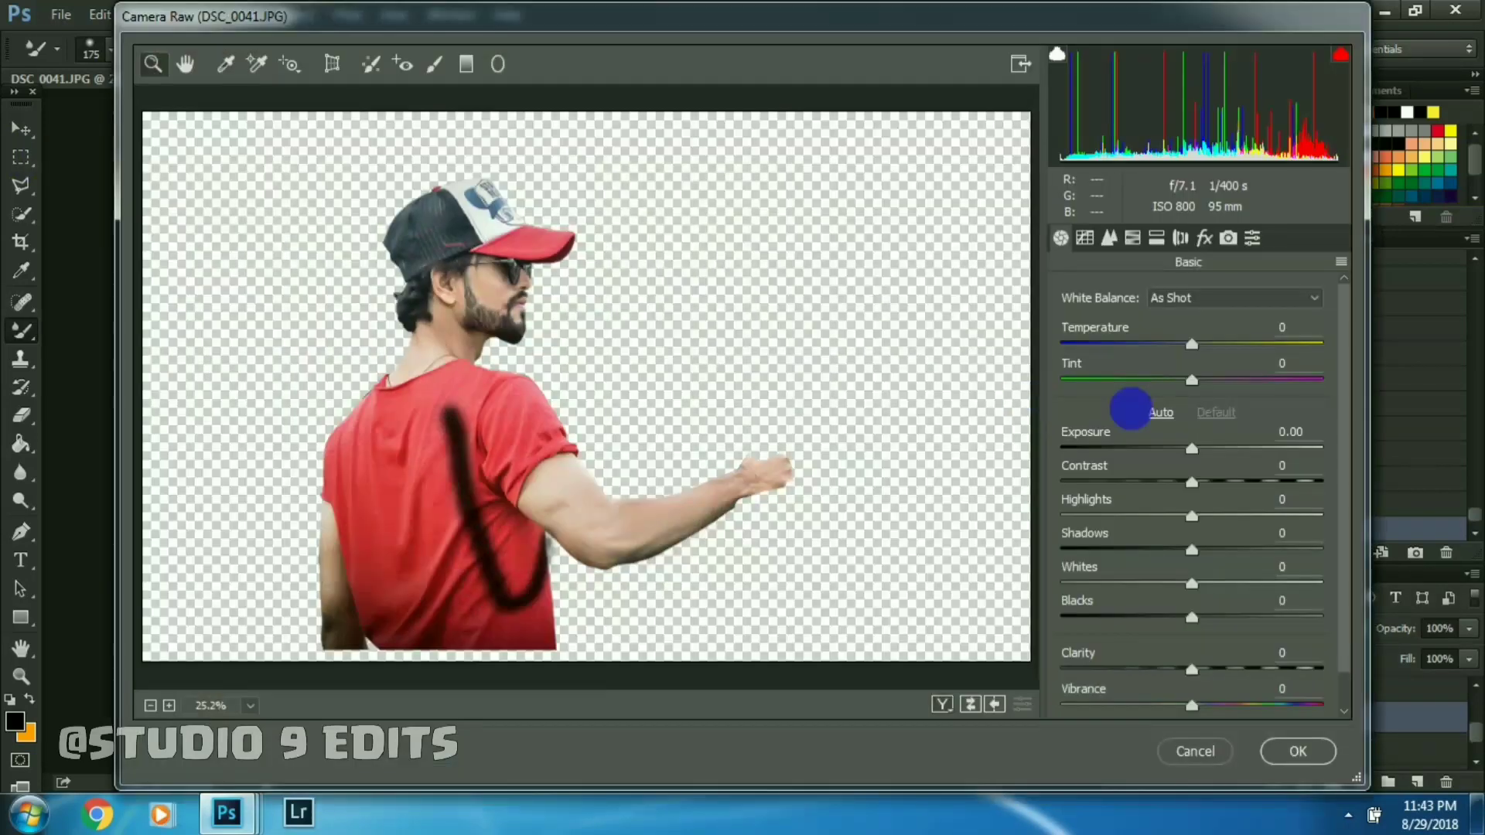
left_click(1133, 237)
left_click(1122, 324)
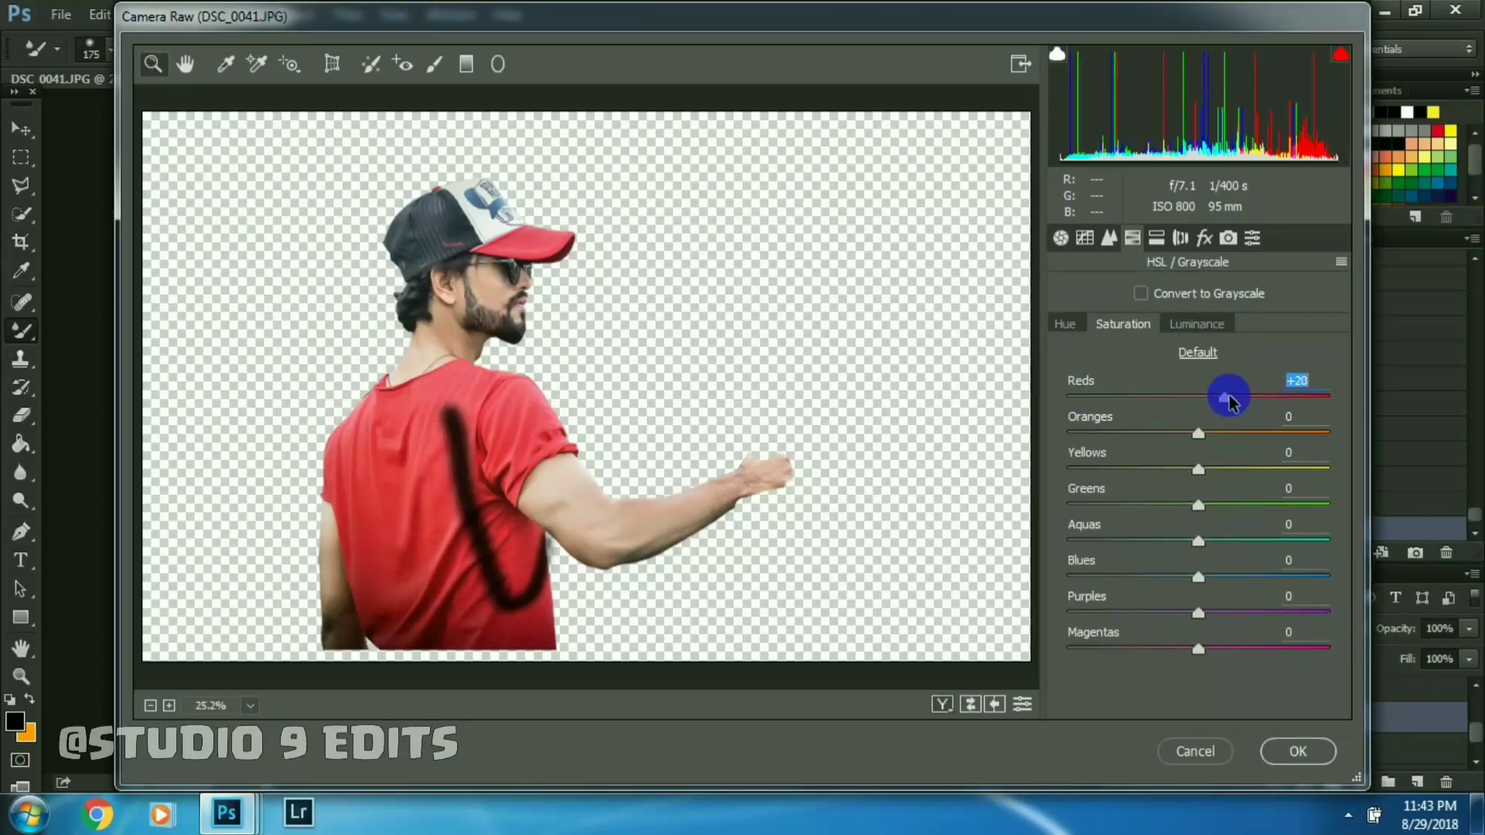
left_click(1065, 324)
mouse_move(1198, 396)
left_mouse_down()
mouse_move(1140, 399)
mouse_move(1161, 397)
left_mouse_up()
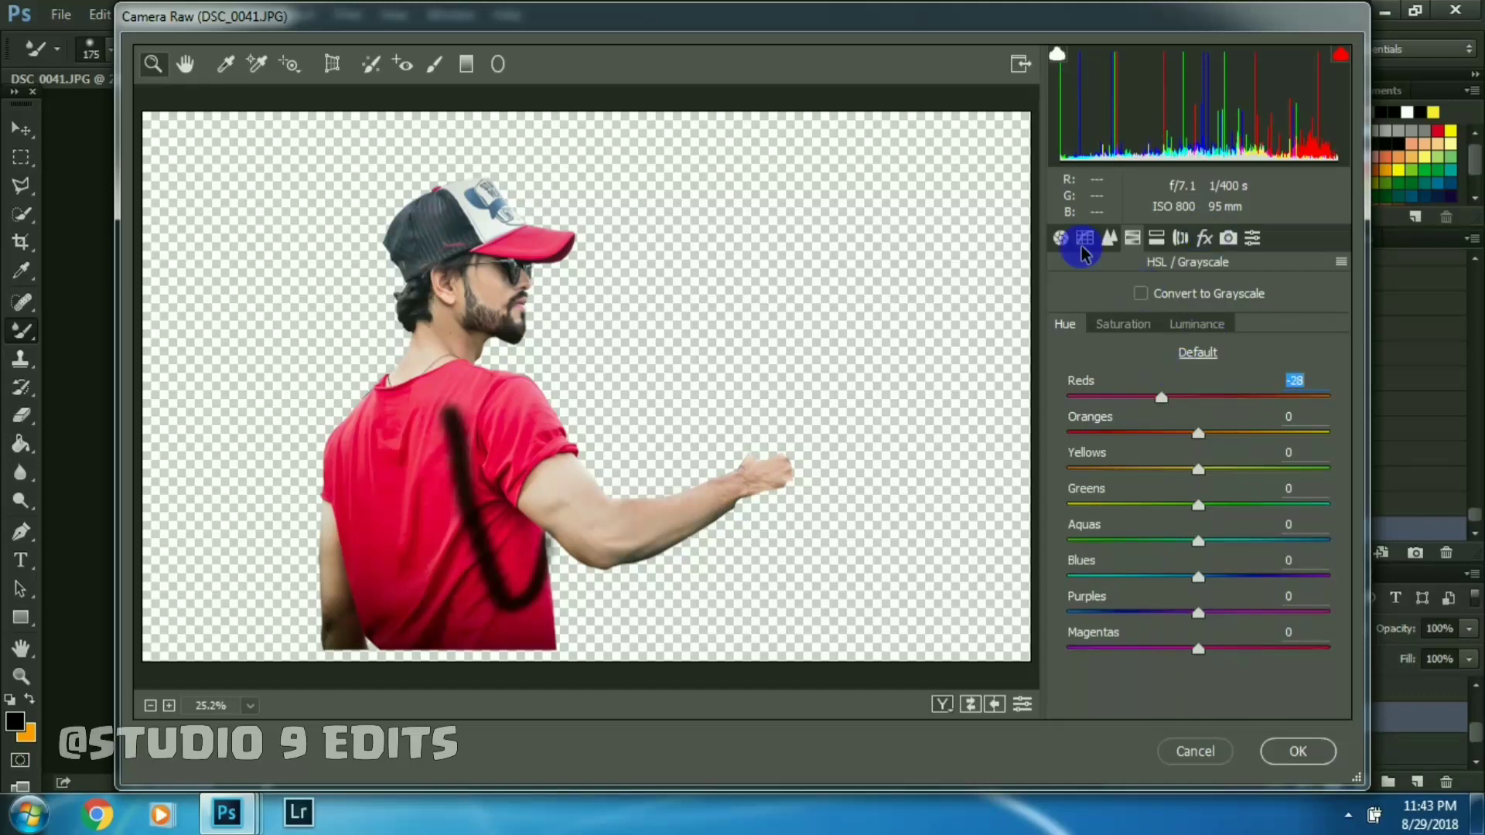
left_click(1060, 237)
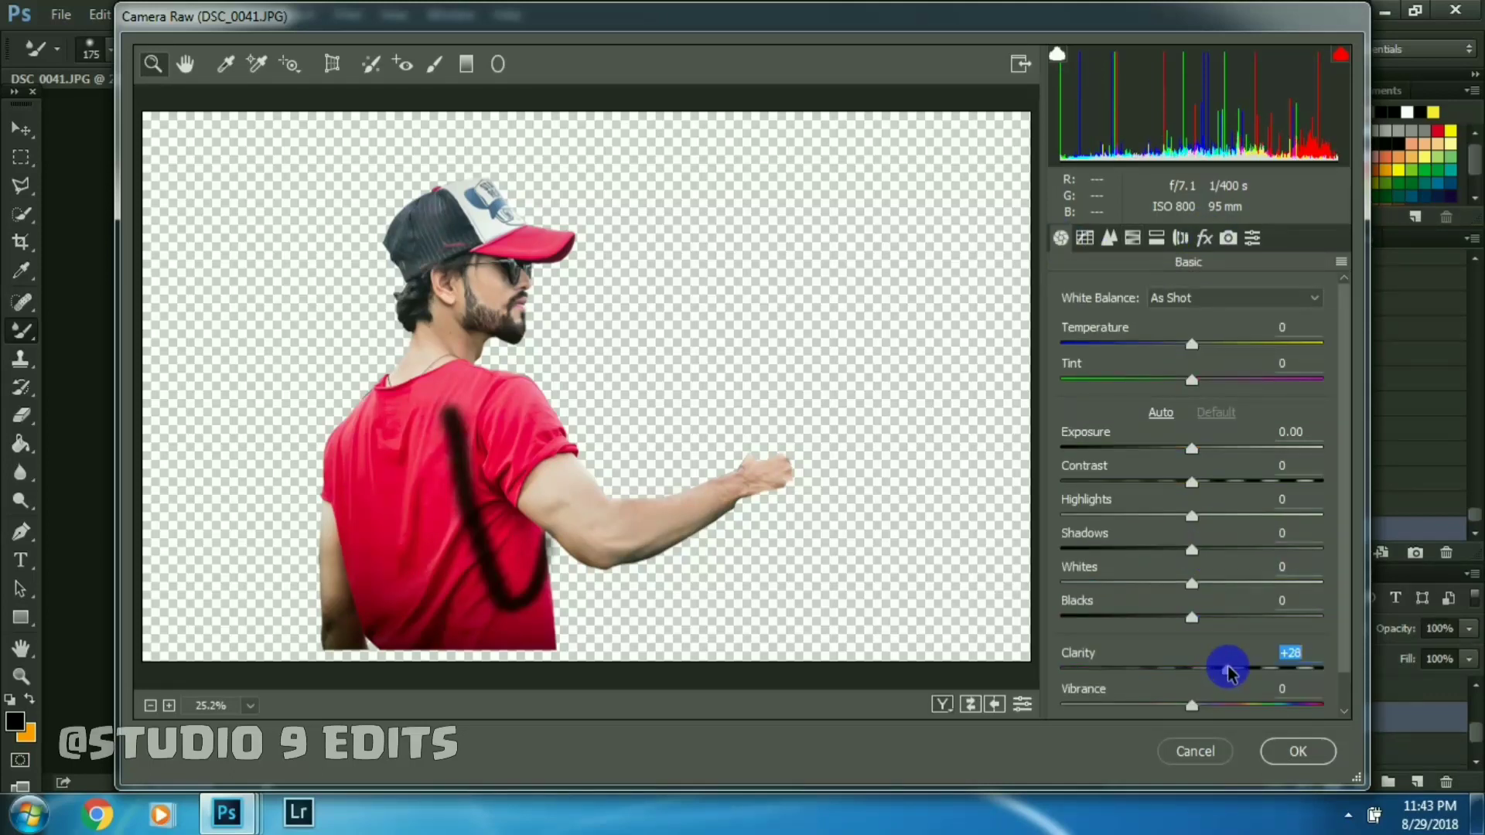
left_click(1307, 752)
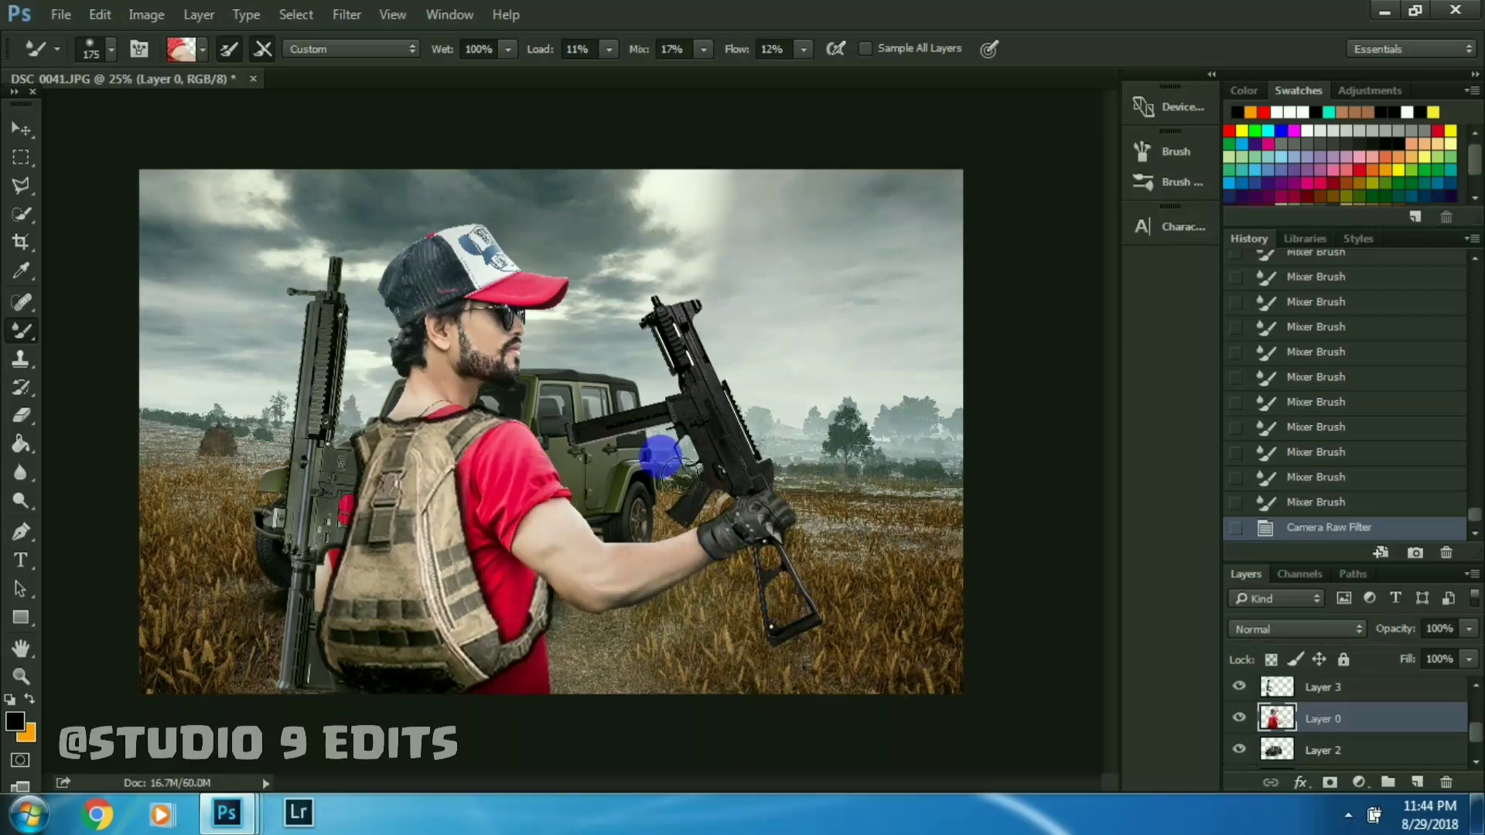
- Move the jeep layer left and down so its grille sits behind the man
key("ctrl+minus")
key("ctrl+plus")
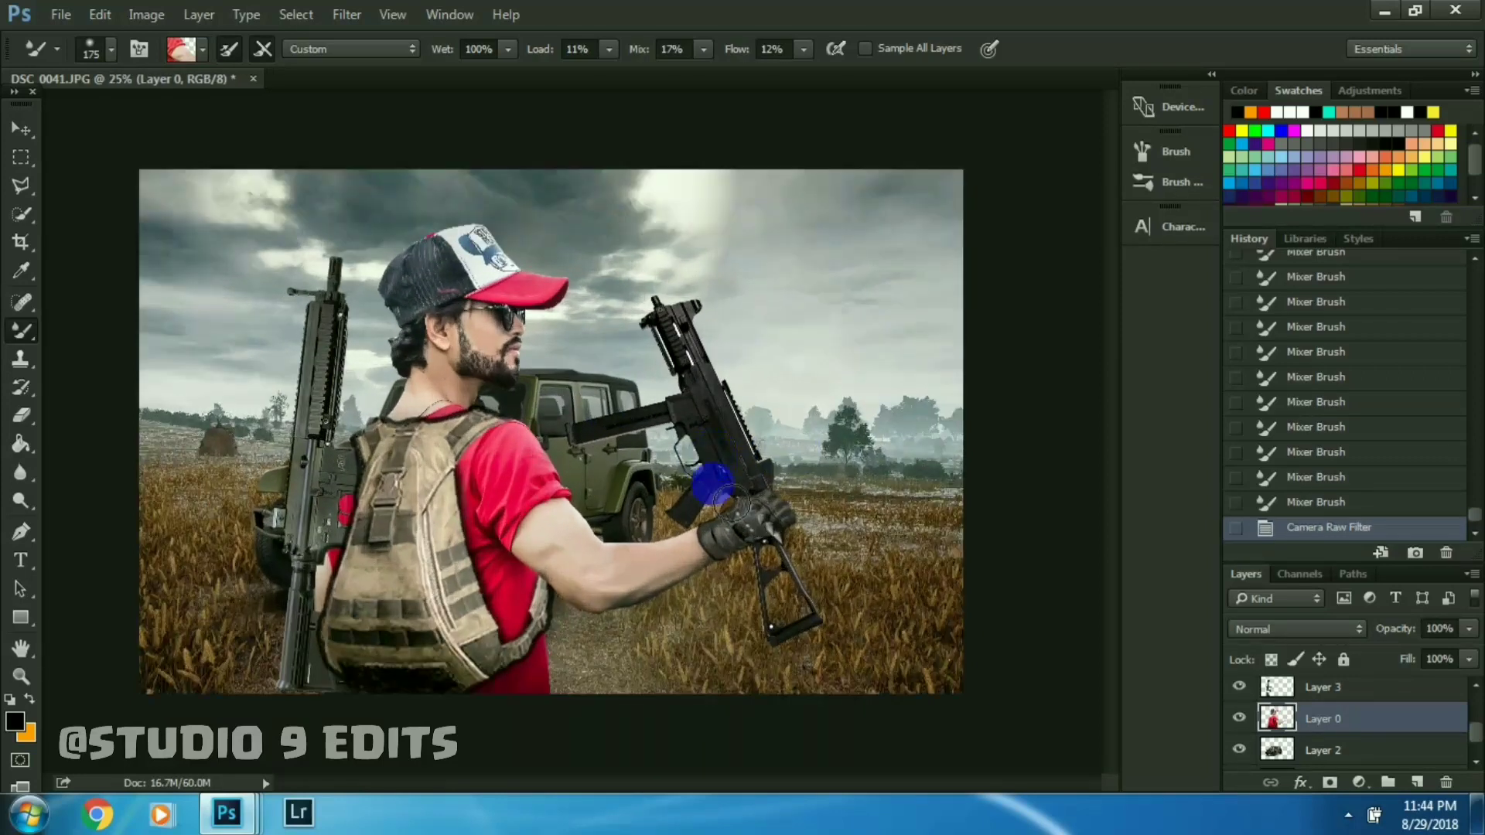
scroll(1477, 746, "down", 1)
left_click(1409, 713)
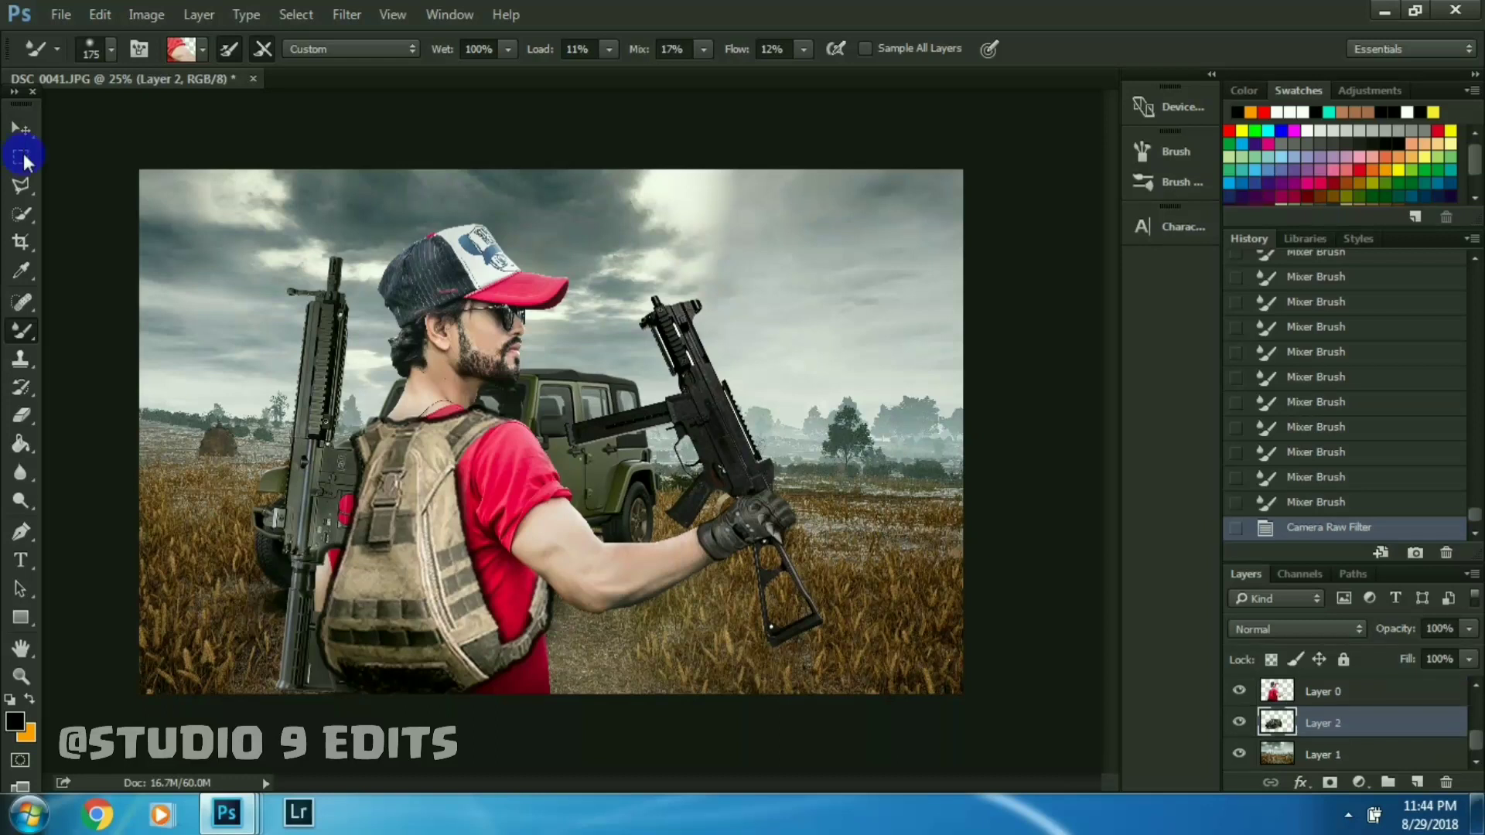
left_click(21, 129)
left_click_drag(556, 348, 540, 341)
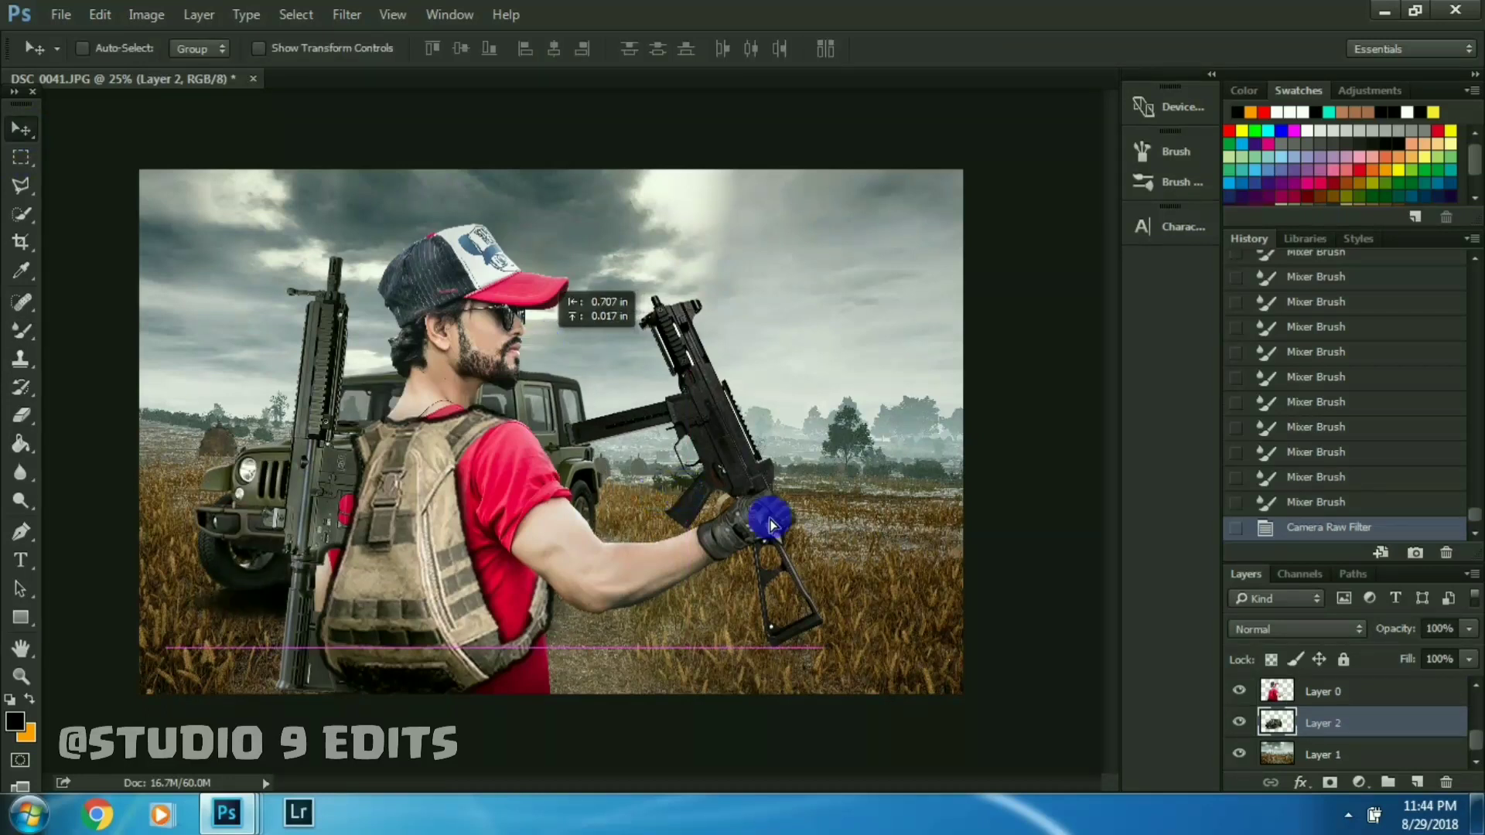
left_click_drag(771, 524, 770, 524)
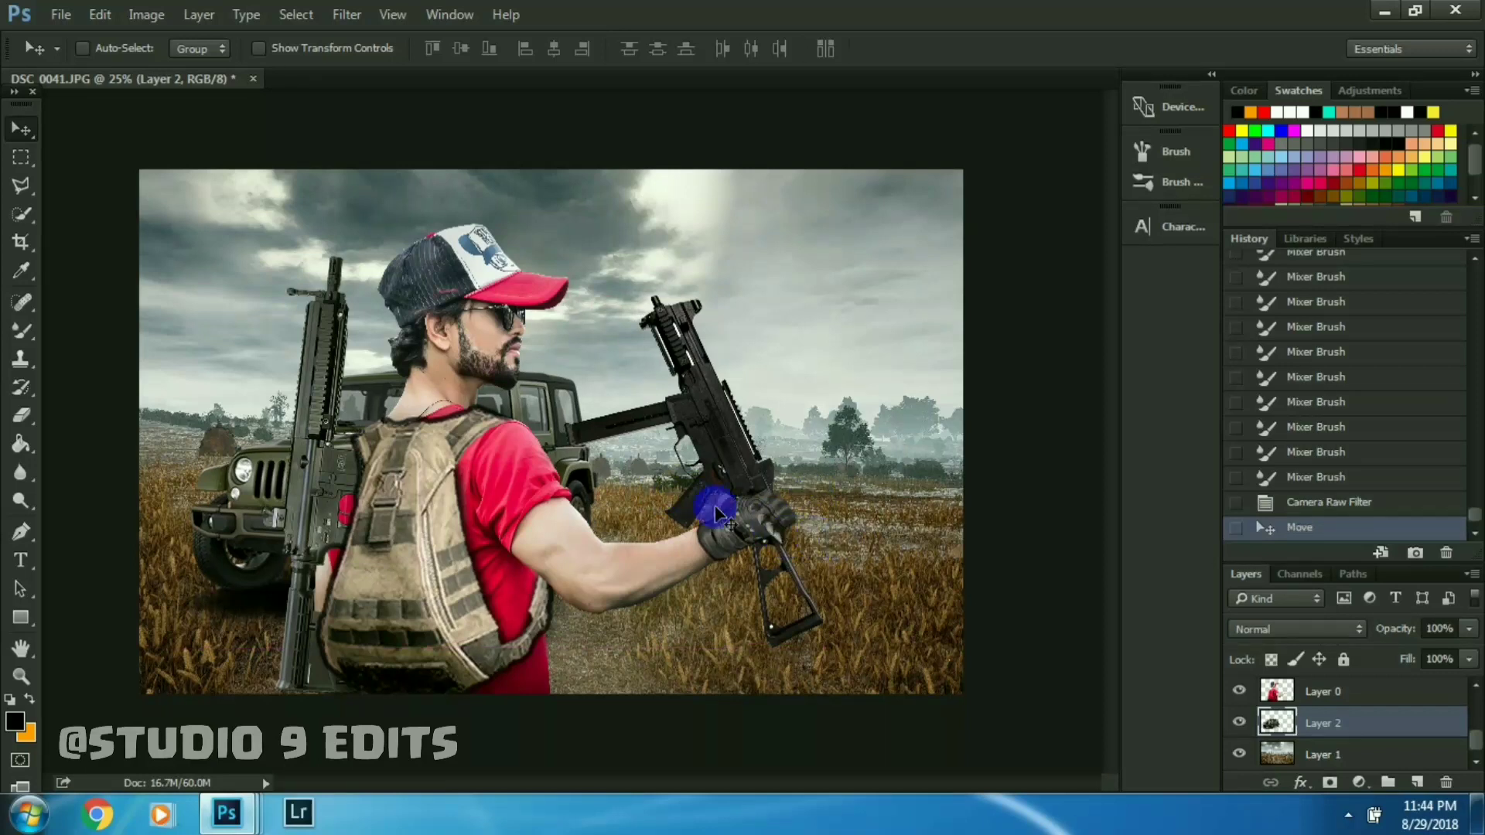
key("ctrl+plus")
left_click_drag(826, 532, 760, 514)
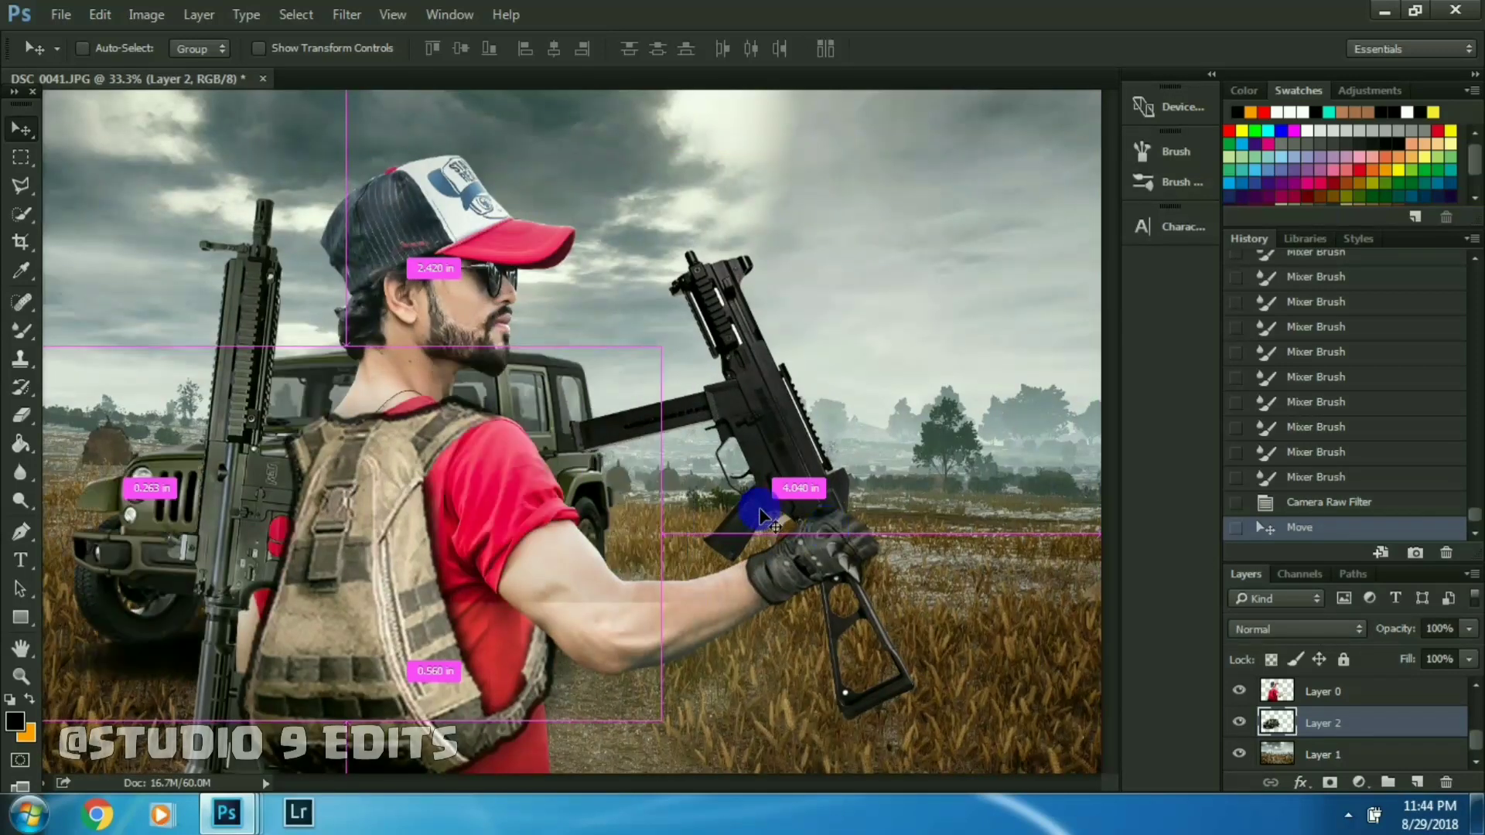
- Zoom in on the glove and select the glove layer, Layer 5
key("ctrl+plus")
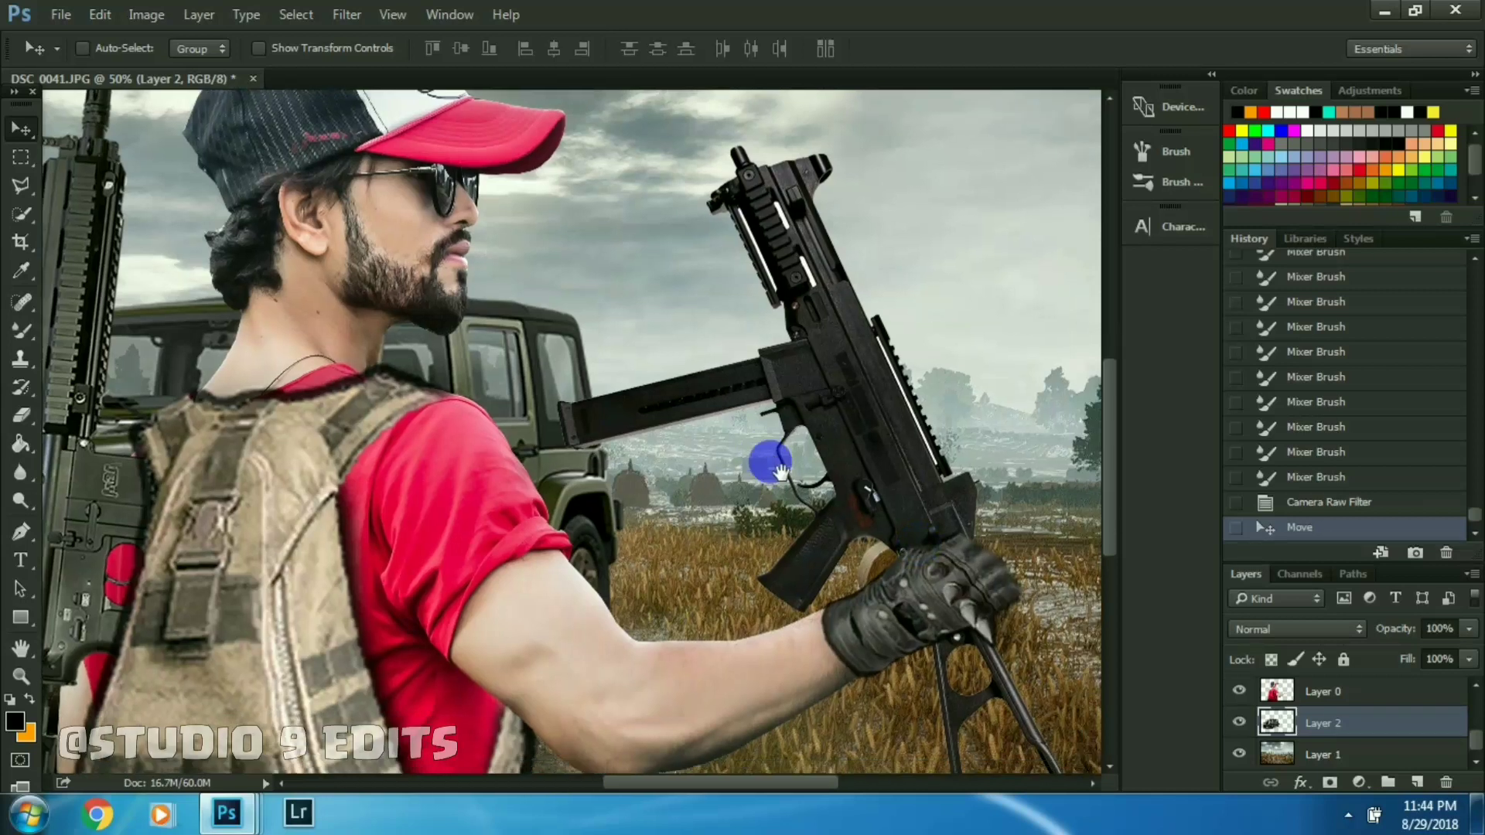
key("ctrl+plus")
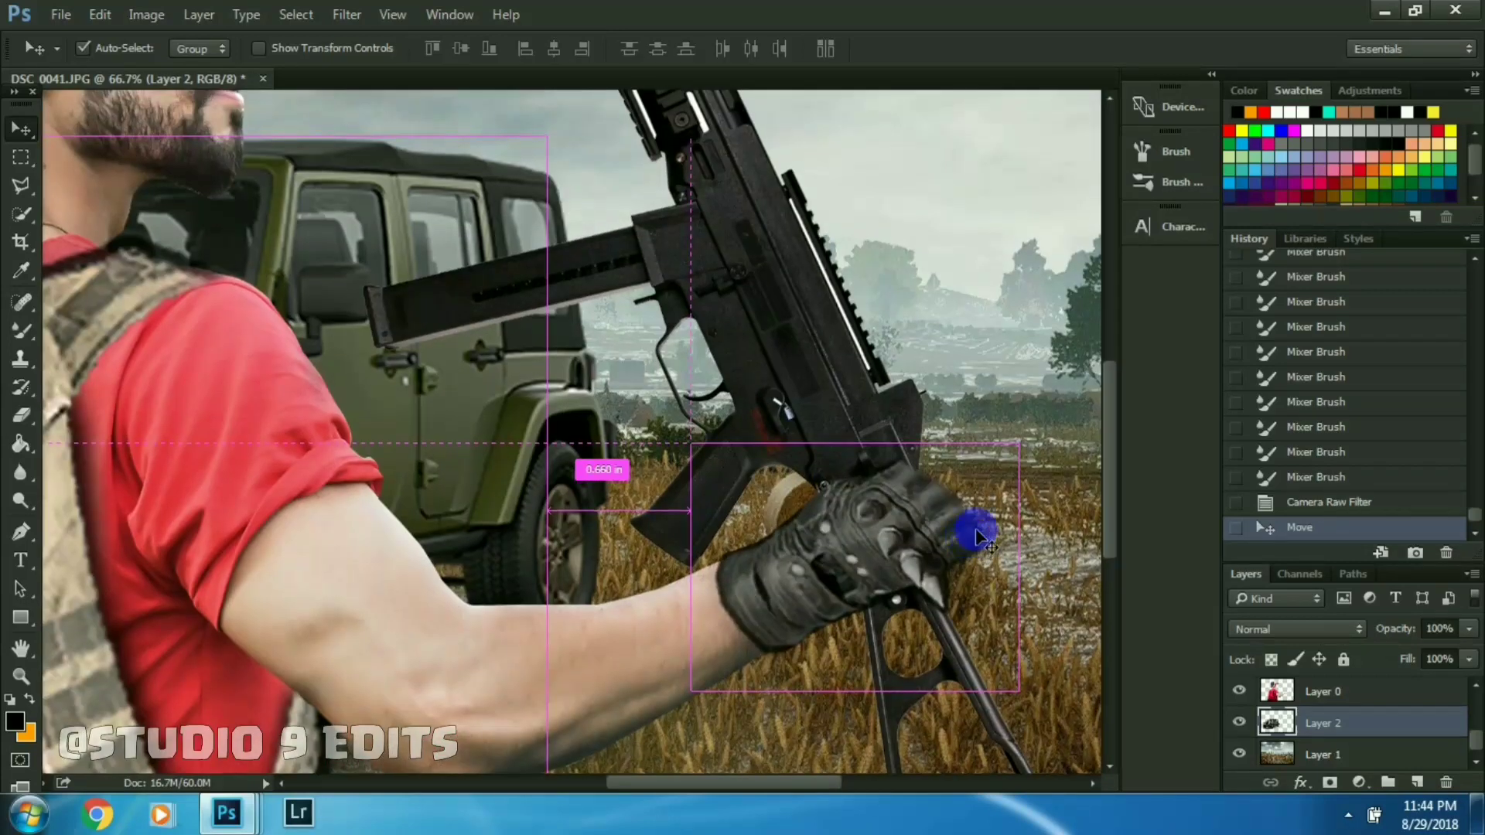
key("ctrl+plus")
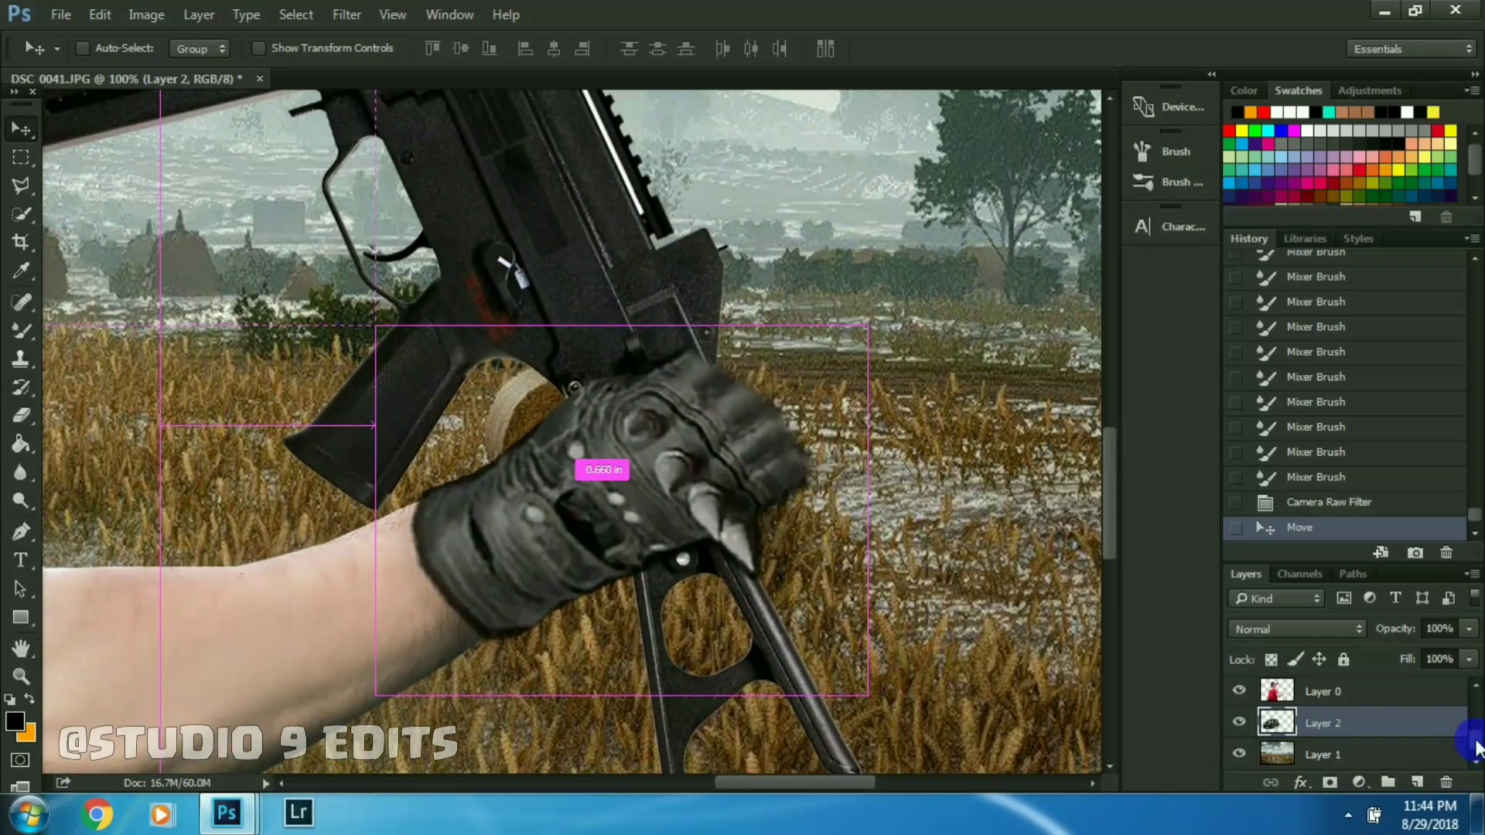
left_click_drag(1475, 749, 1317, 694)
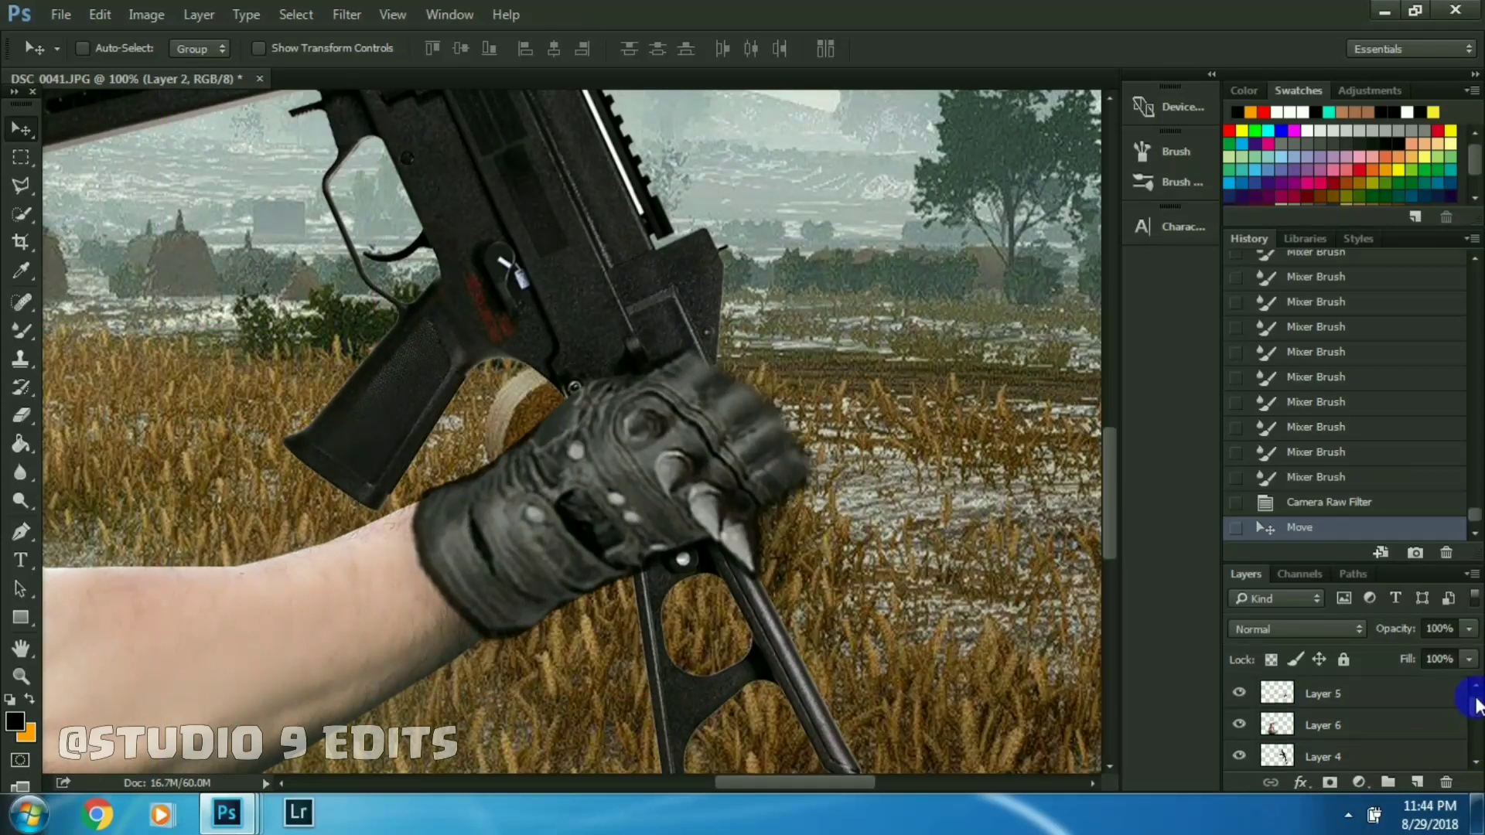
left_click(652, 514, "ctrl")
key("ctrl")
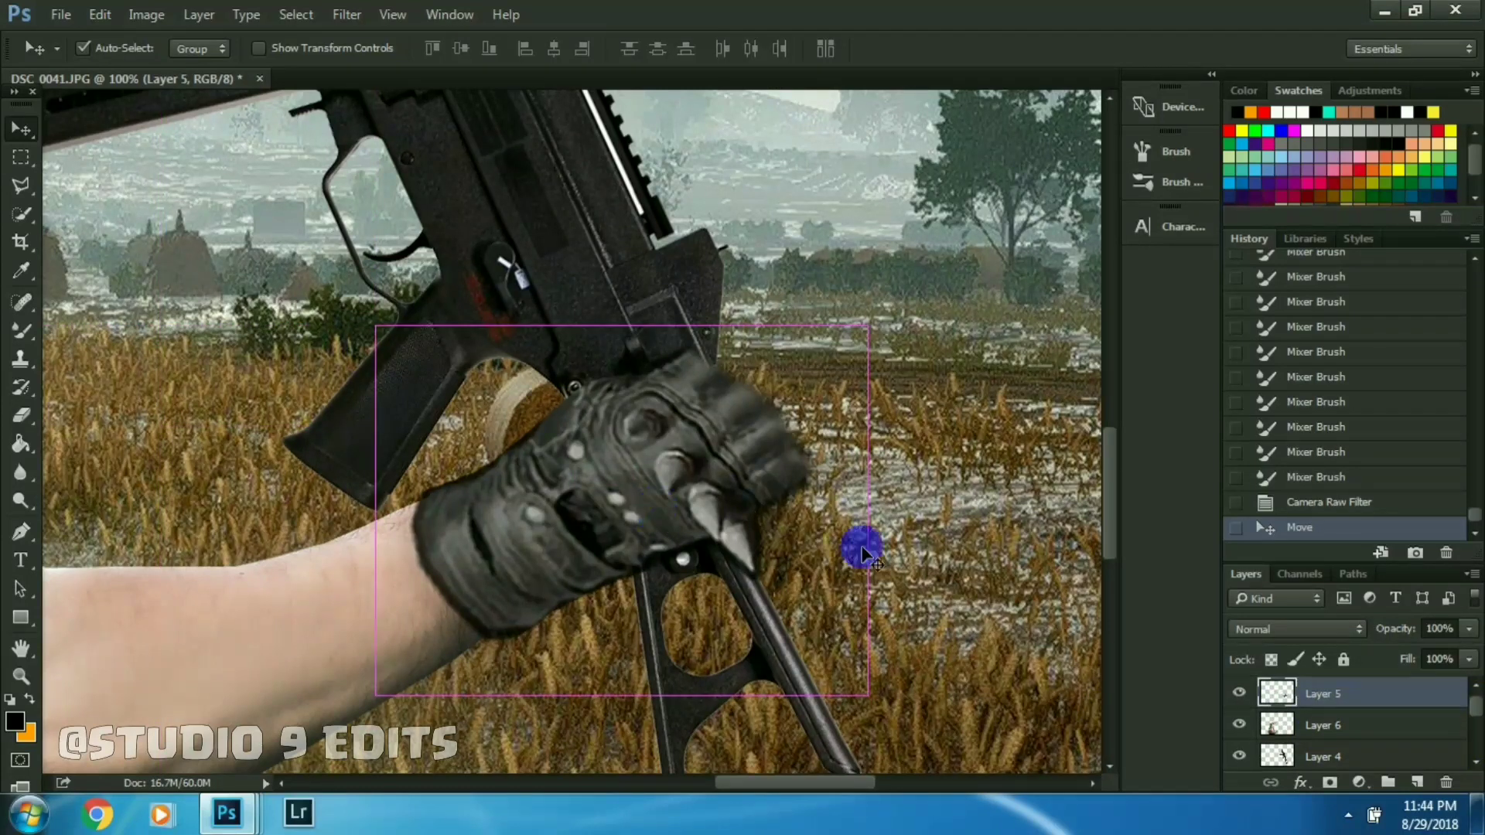
- Free-transform the glove layer to scale it to fit the hand
key("ctrl+t")
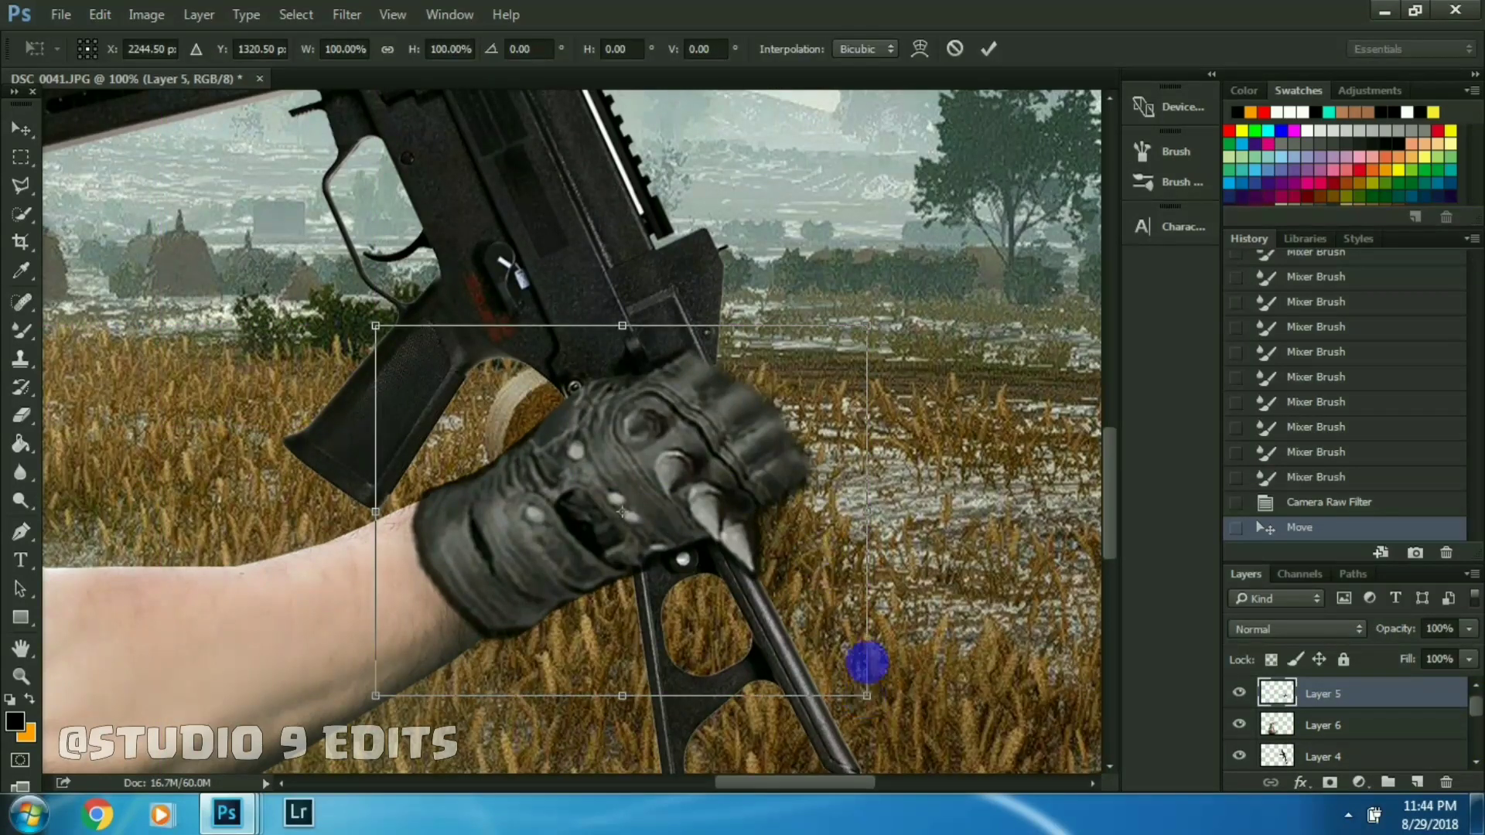
left_click_drag(897, 517, 885, 503)
left_click_drag(630, 324, 615, 298)
mouse_move(377, 298)
left_mouse_down()
mouse_move(457, 302)
mouse_move(418, 330)
left_mouse_up()
left_click_drag(850, 323, 846, 313)
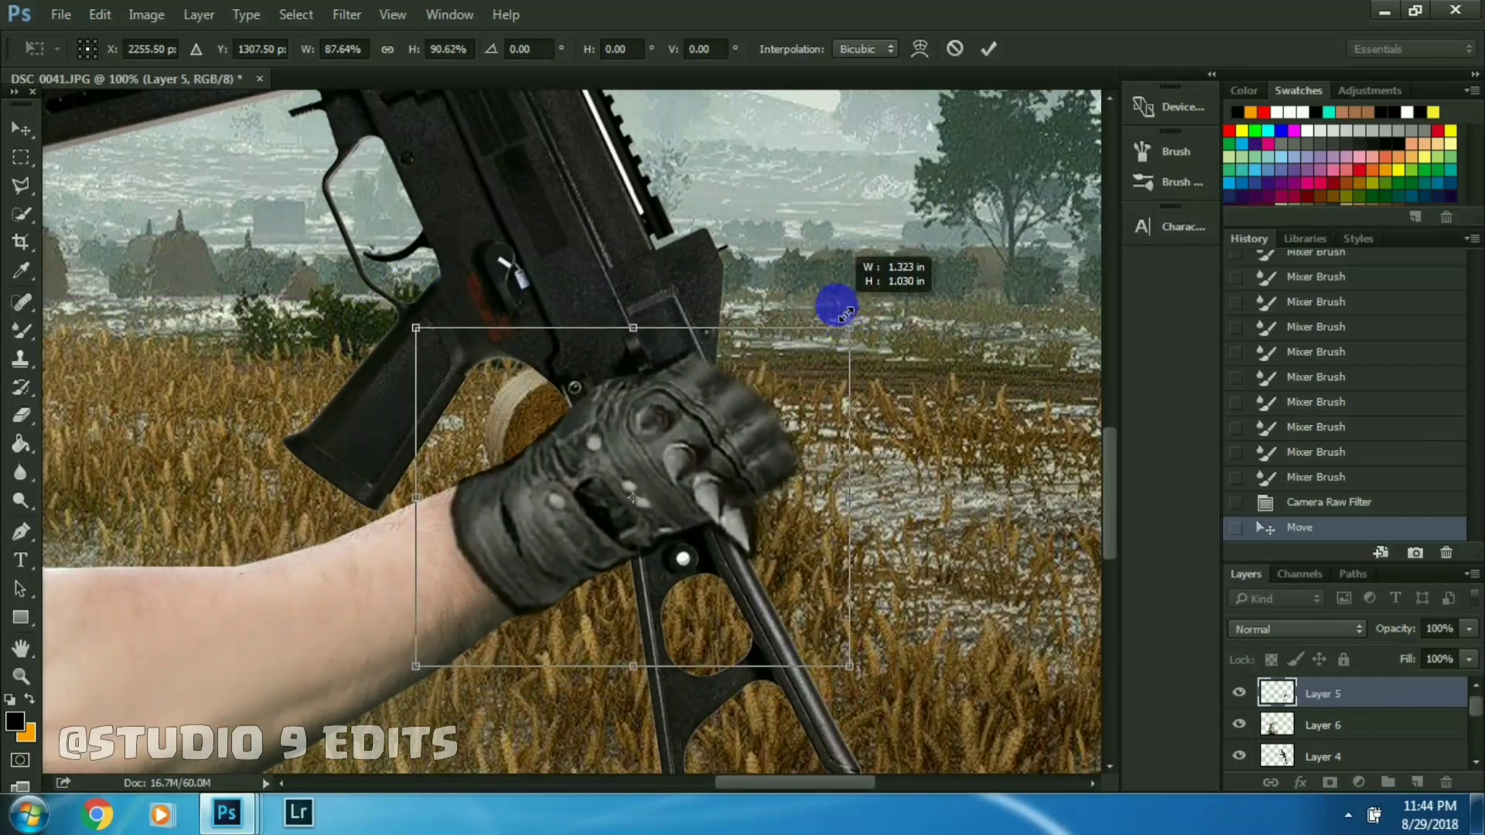
key("Return")
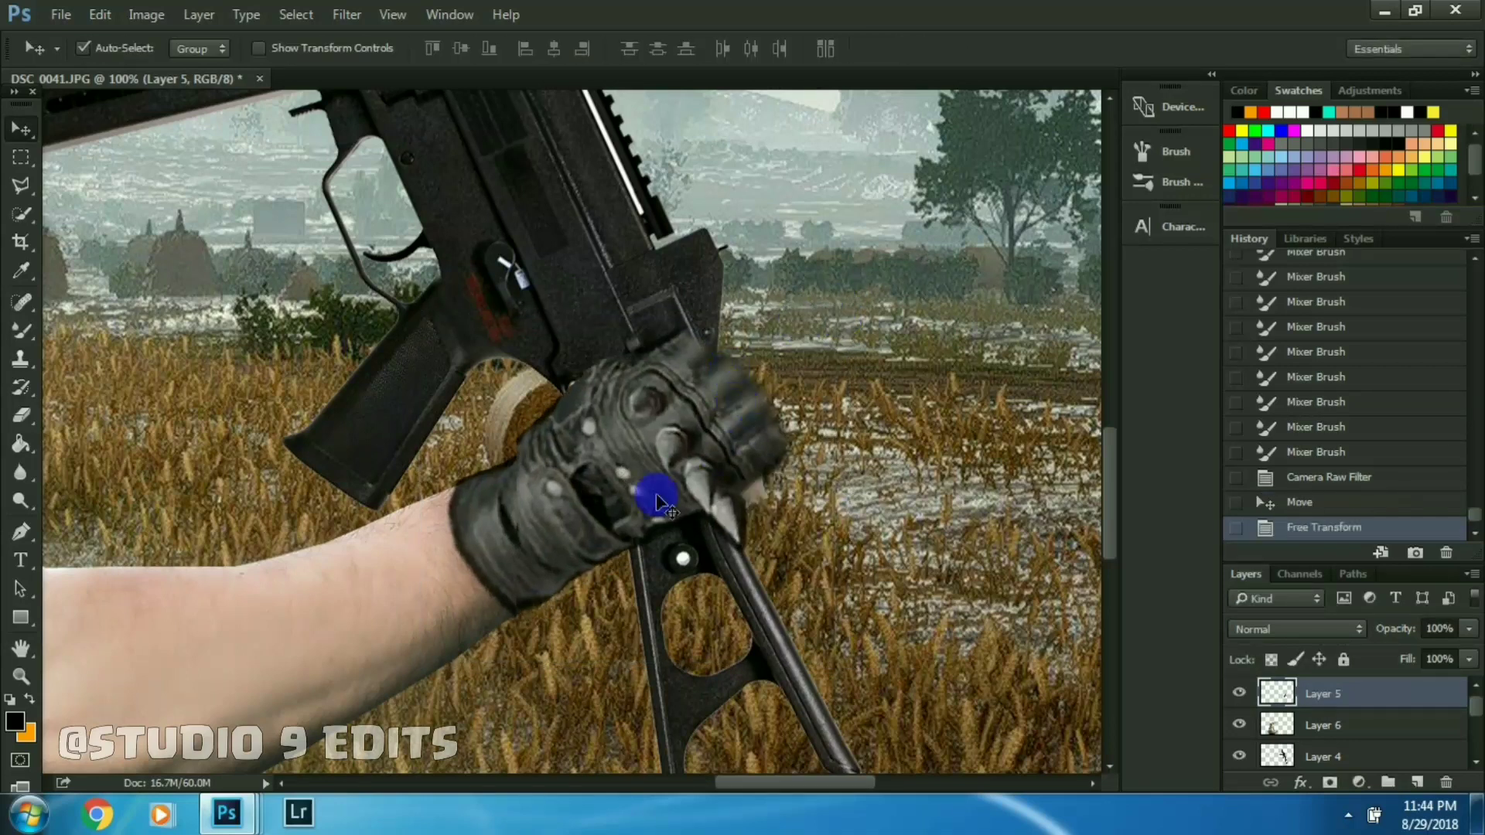
- Select the fist and stretch it up over the gun's grip
mouse_move(553, 336)
left_mouse_down()
mouse_move(819, 528)
mouse_move(782, 477)
left_mouse_up()
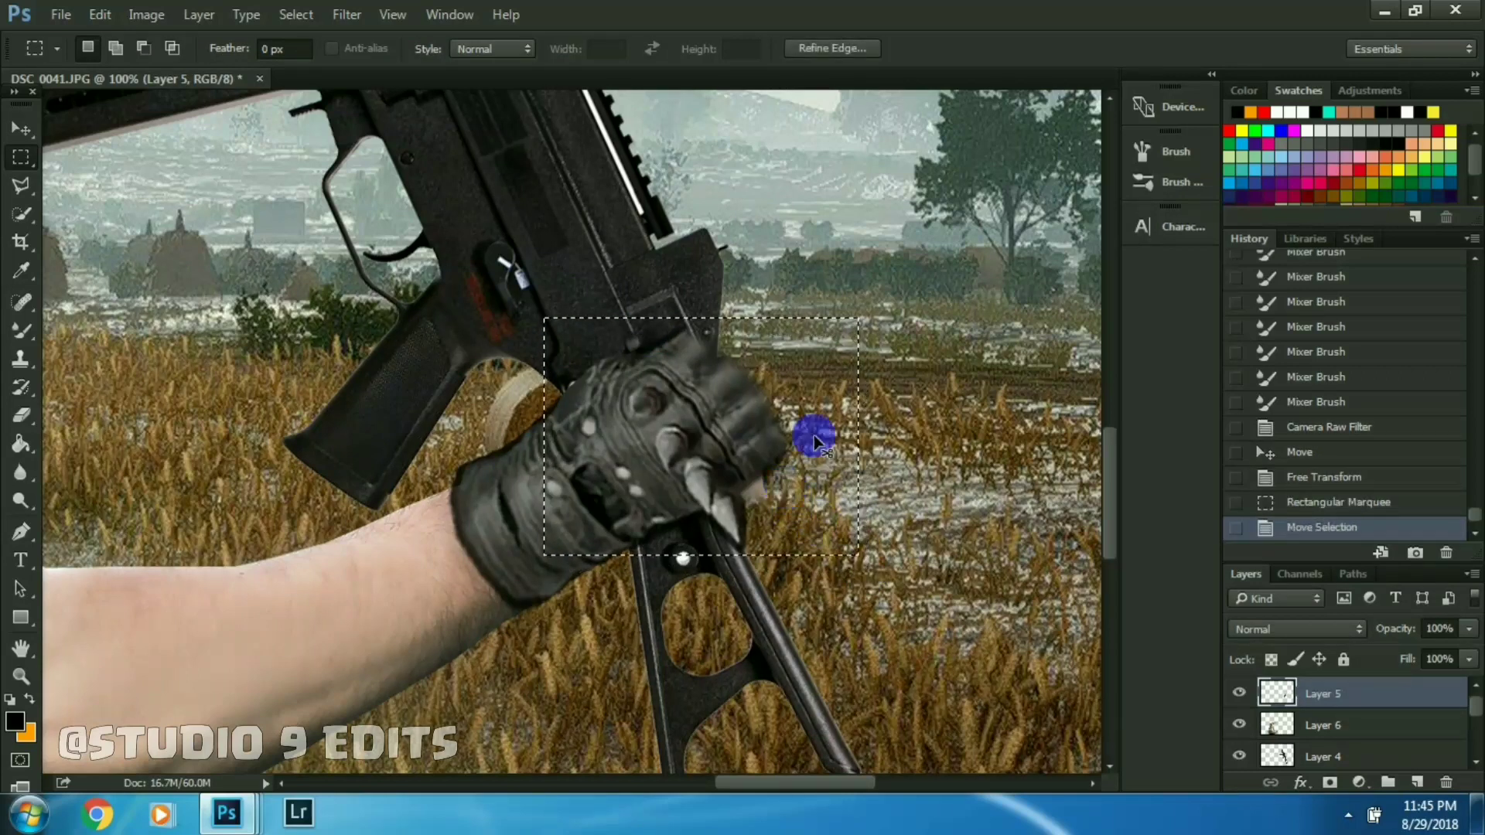
key("ctrl+t")
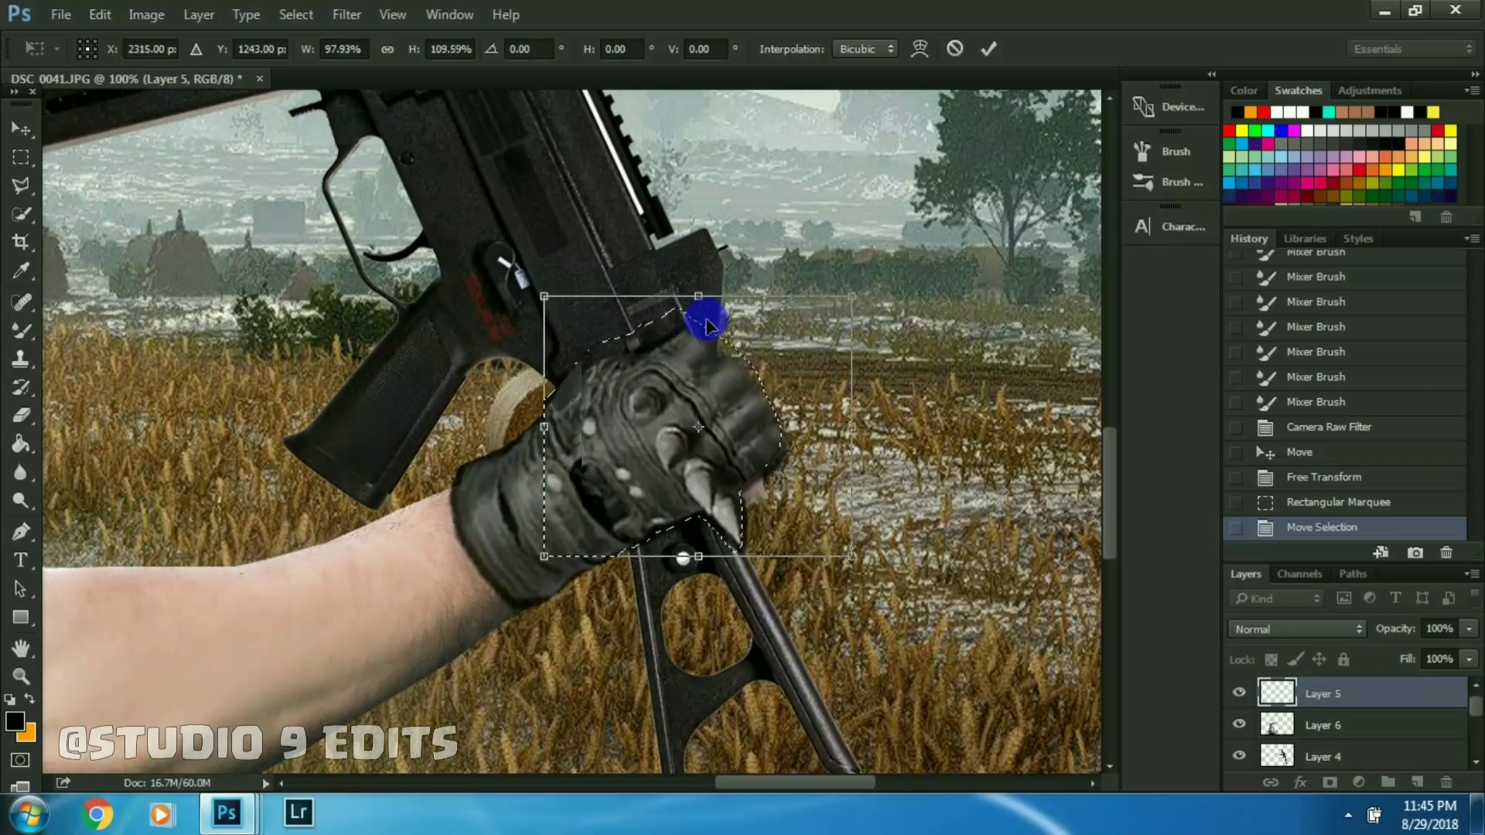
left_click_drag(702, 318, 700, 297)
left_click_drag(854, 561, 867, 570)
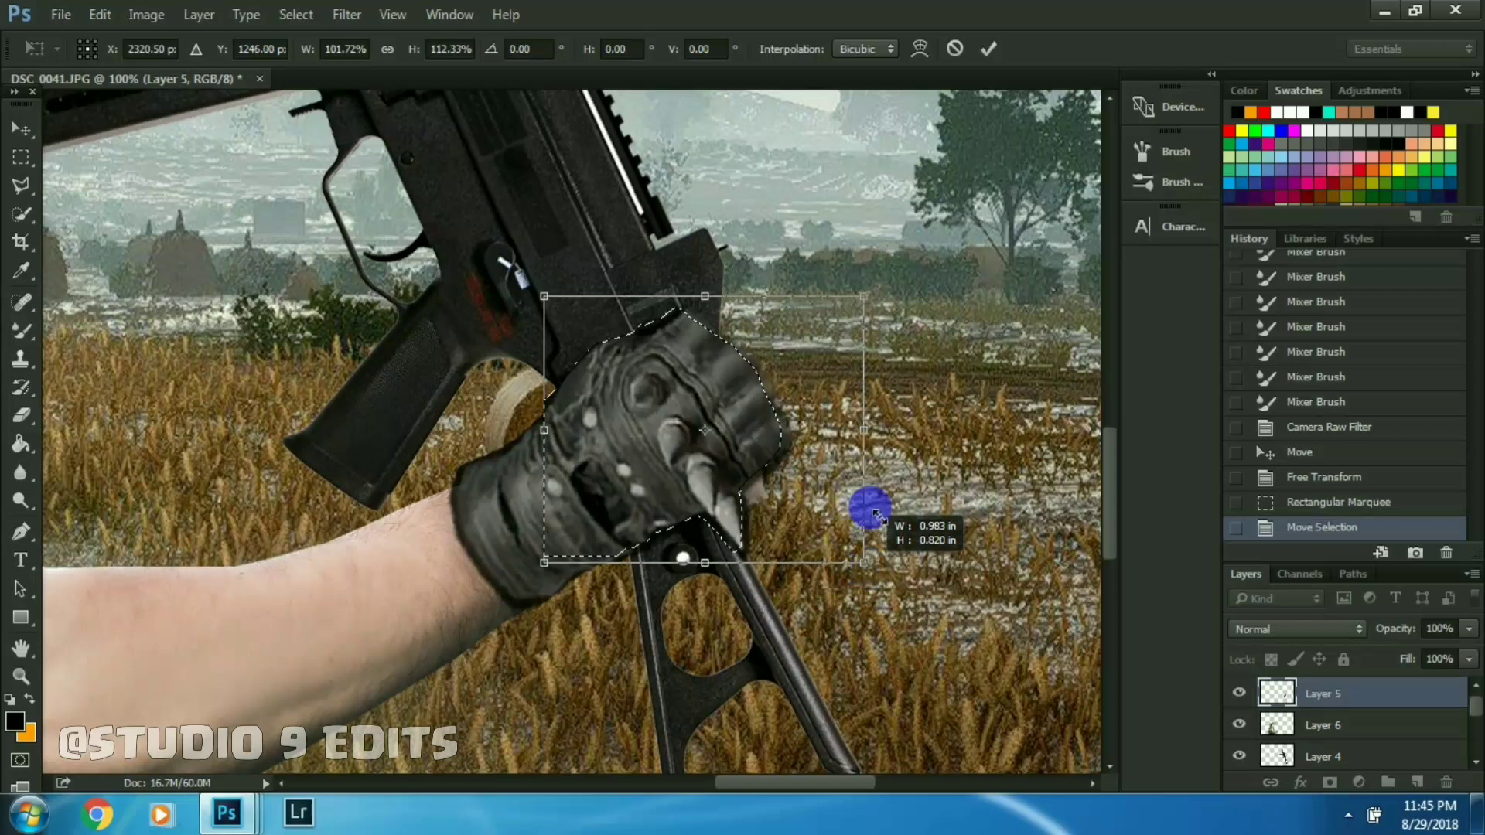
key("Return")
- Clear the selection and zoom out to fit the whole composite
key("ctrl+0")
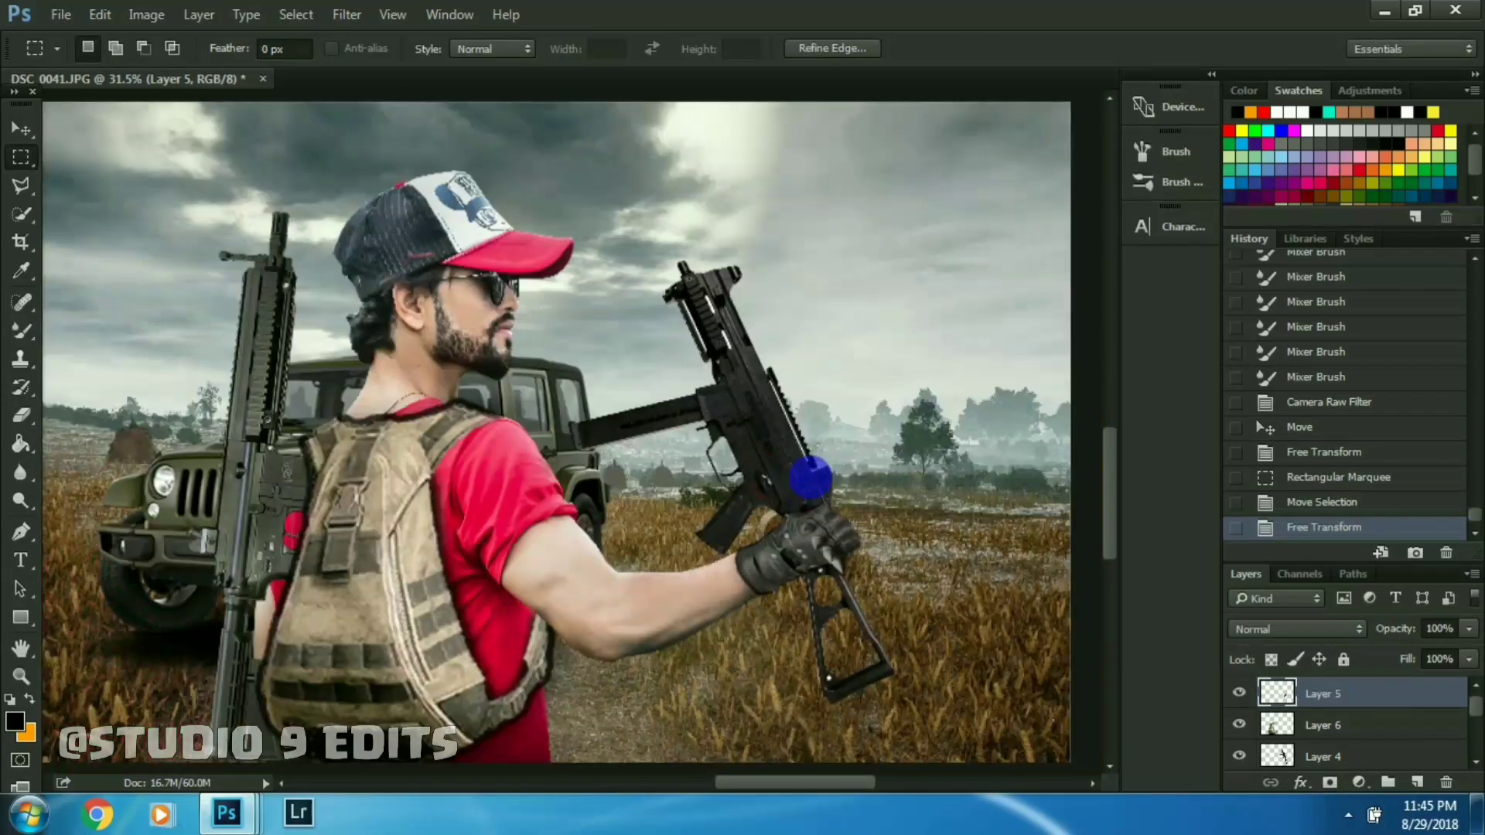
left_click(936, 564)
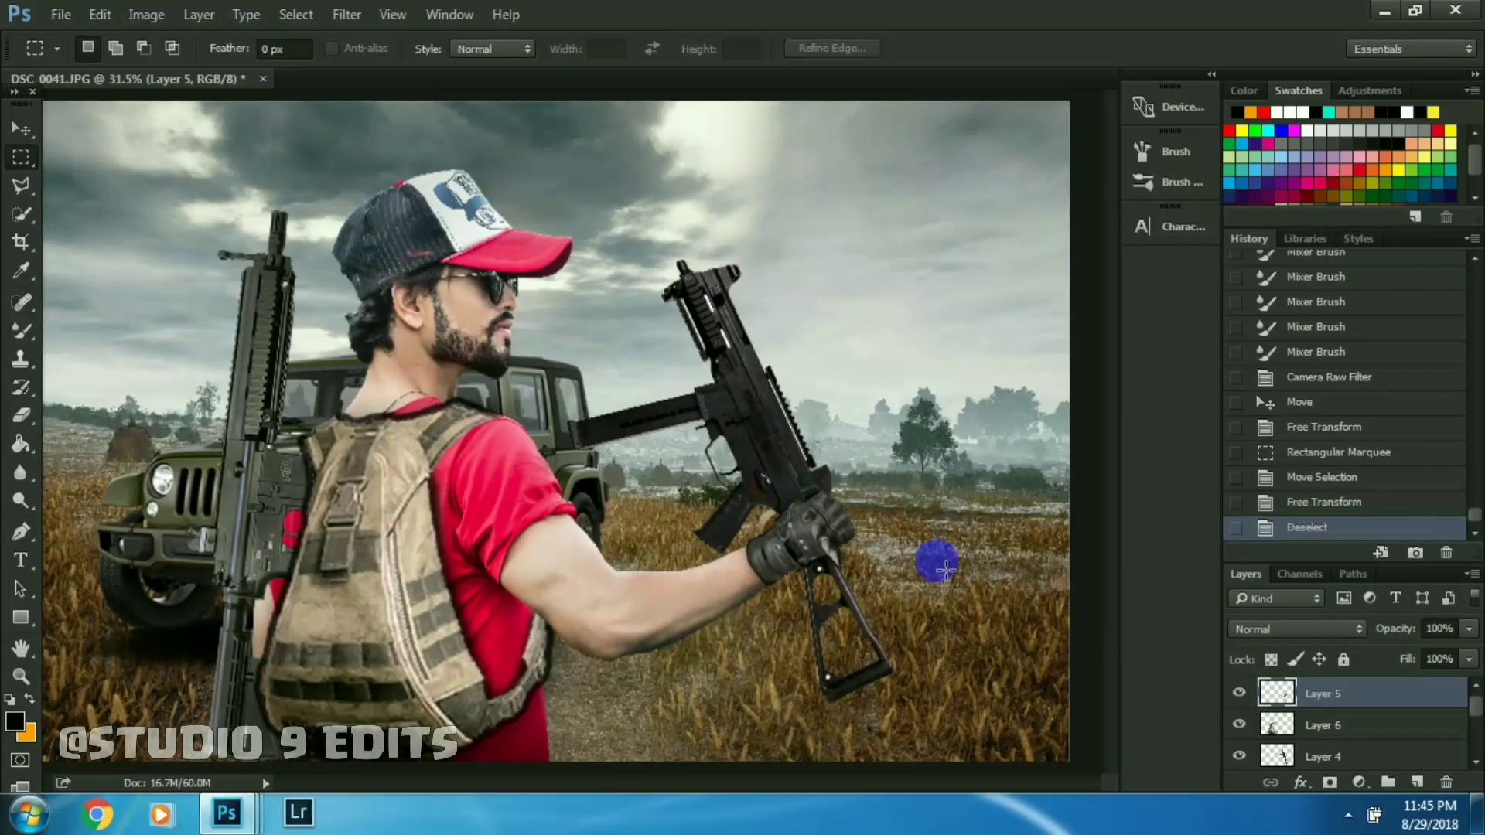
key("ctrl+minus")
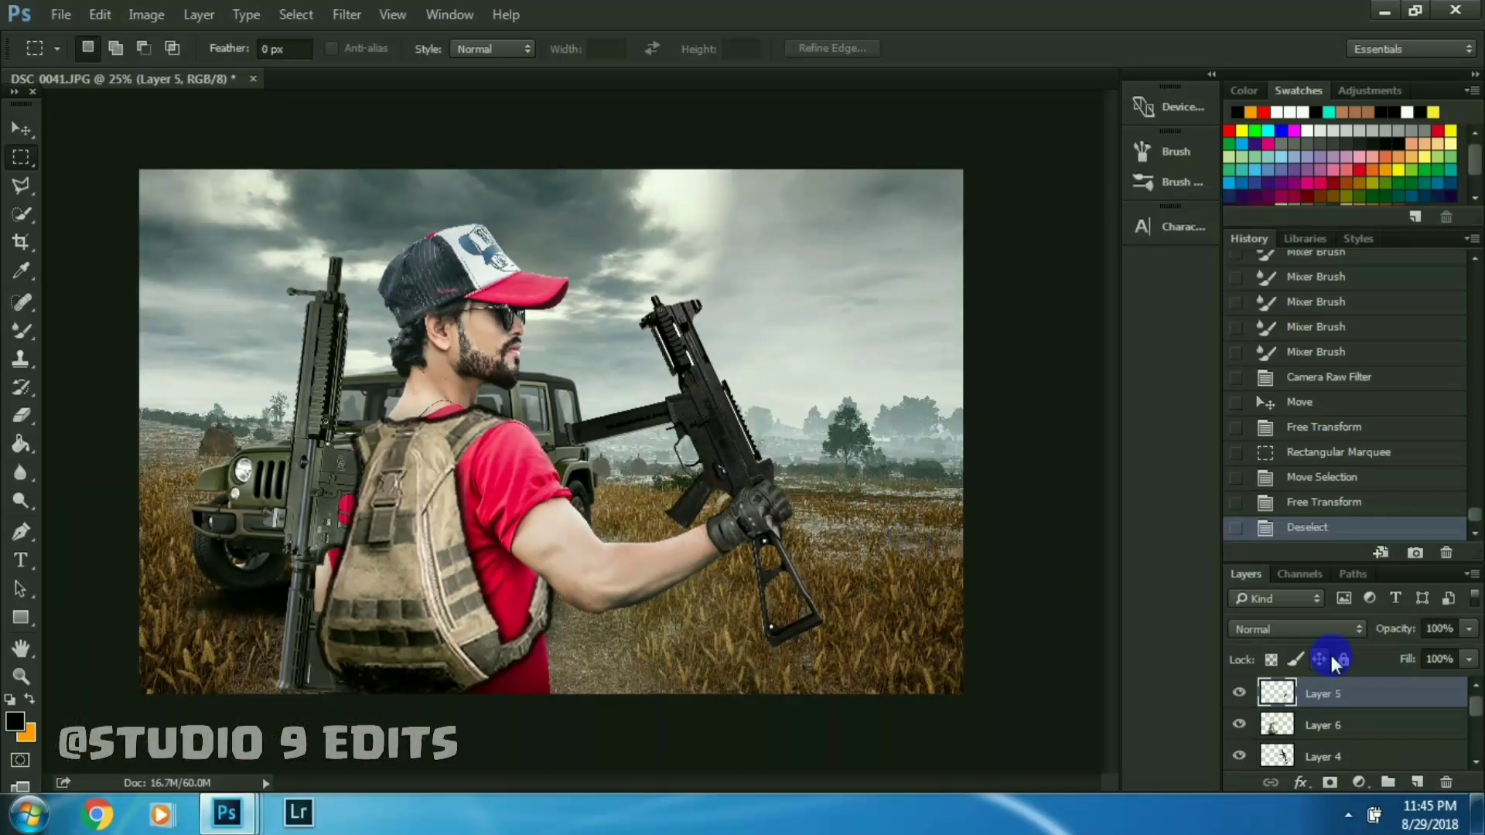
key("ctrl+plus")
key("ctrl+minus")
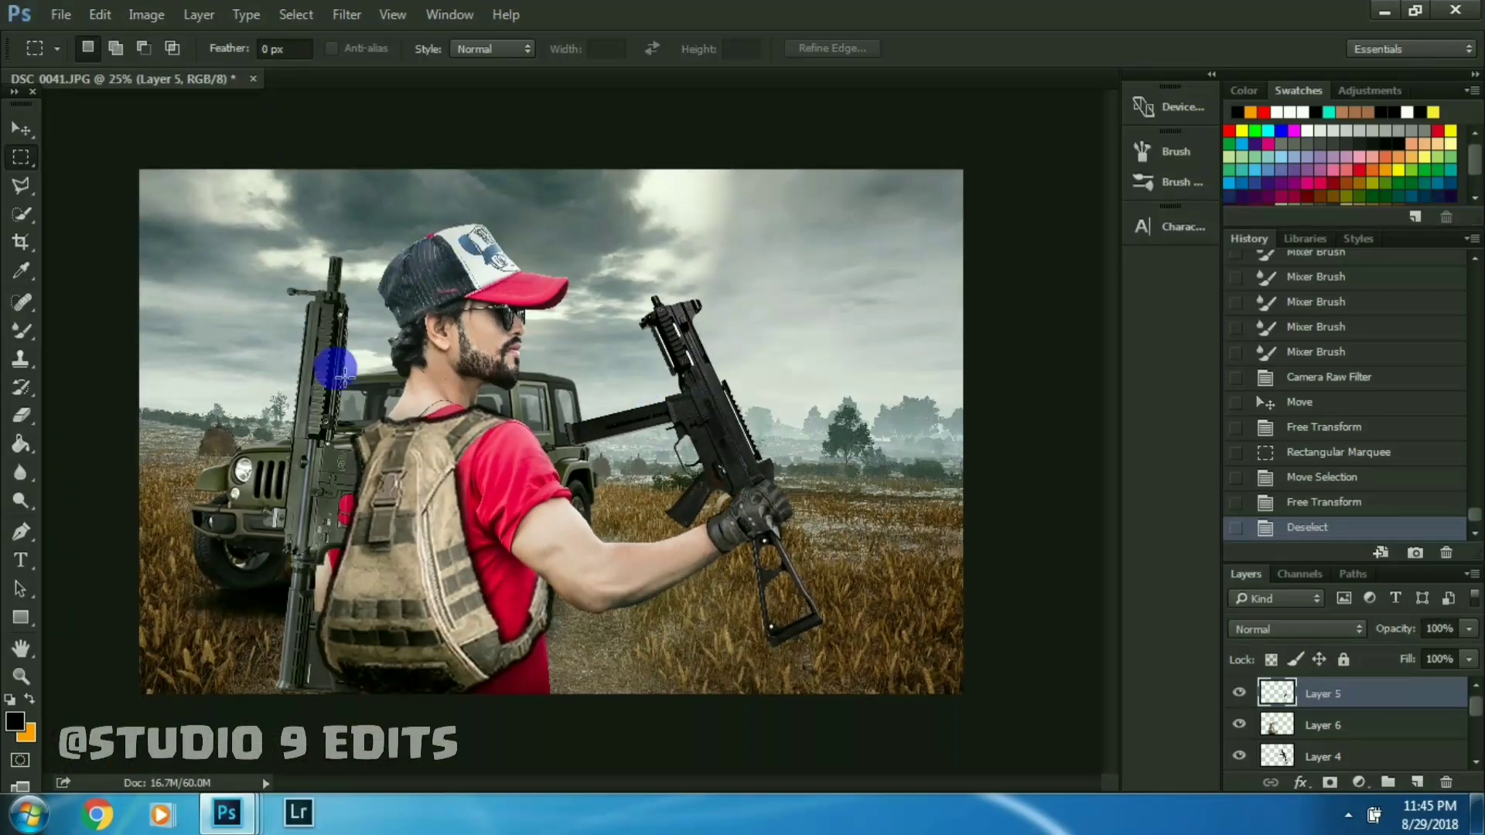
left_click(60, 14)
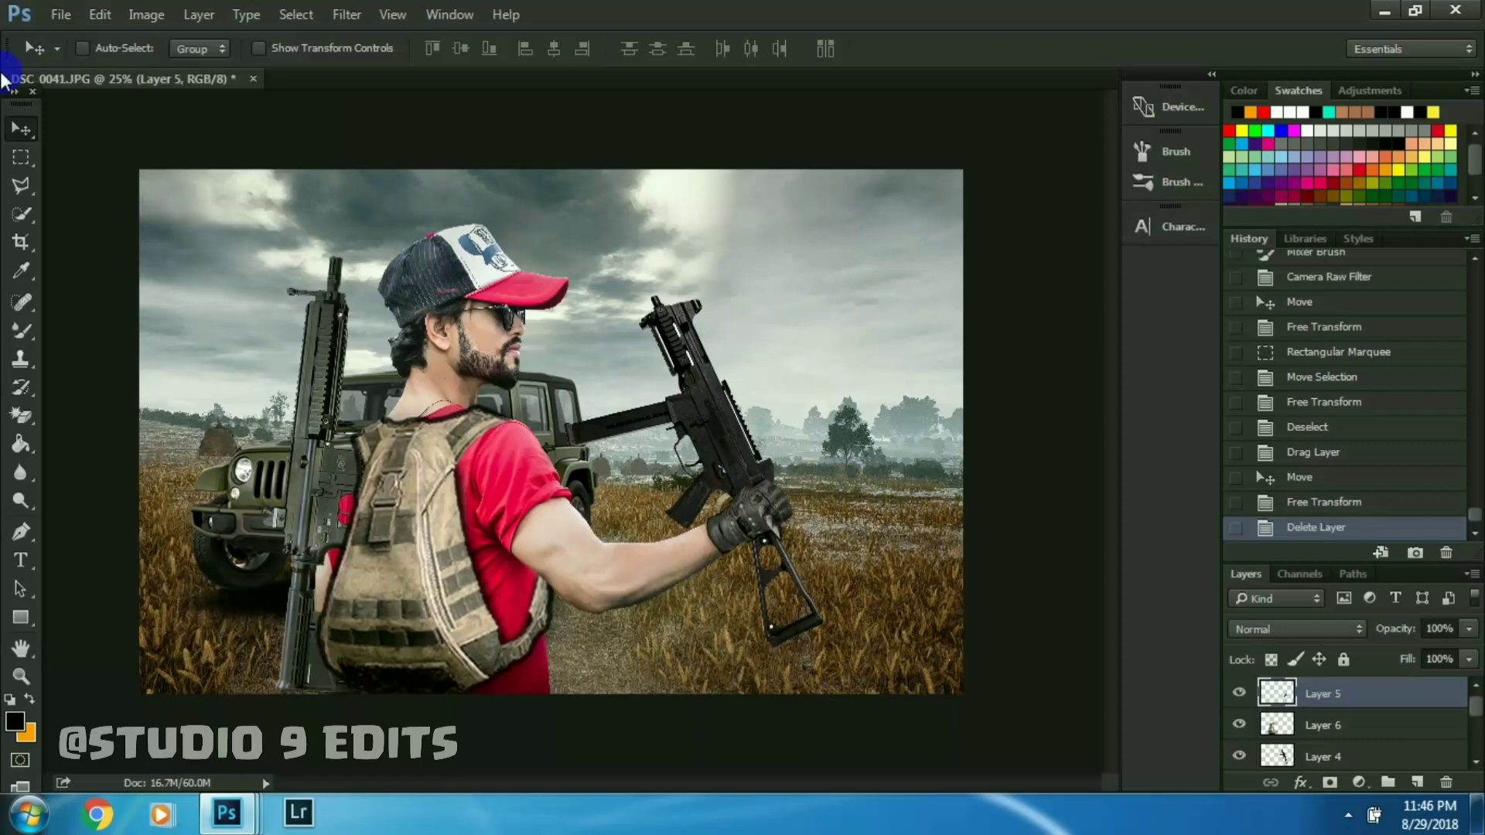
- Open the PUBG gameplay screenshot image from disk
key("ctrl+o")
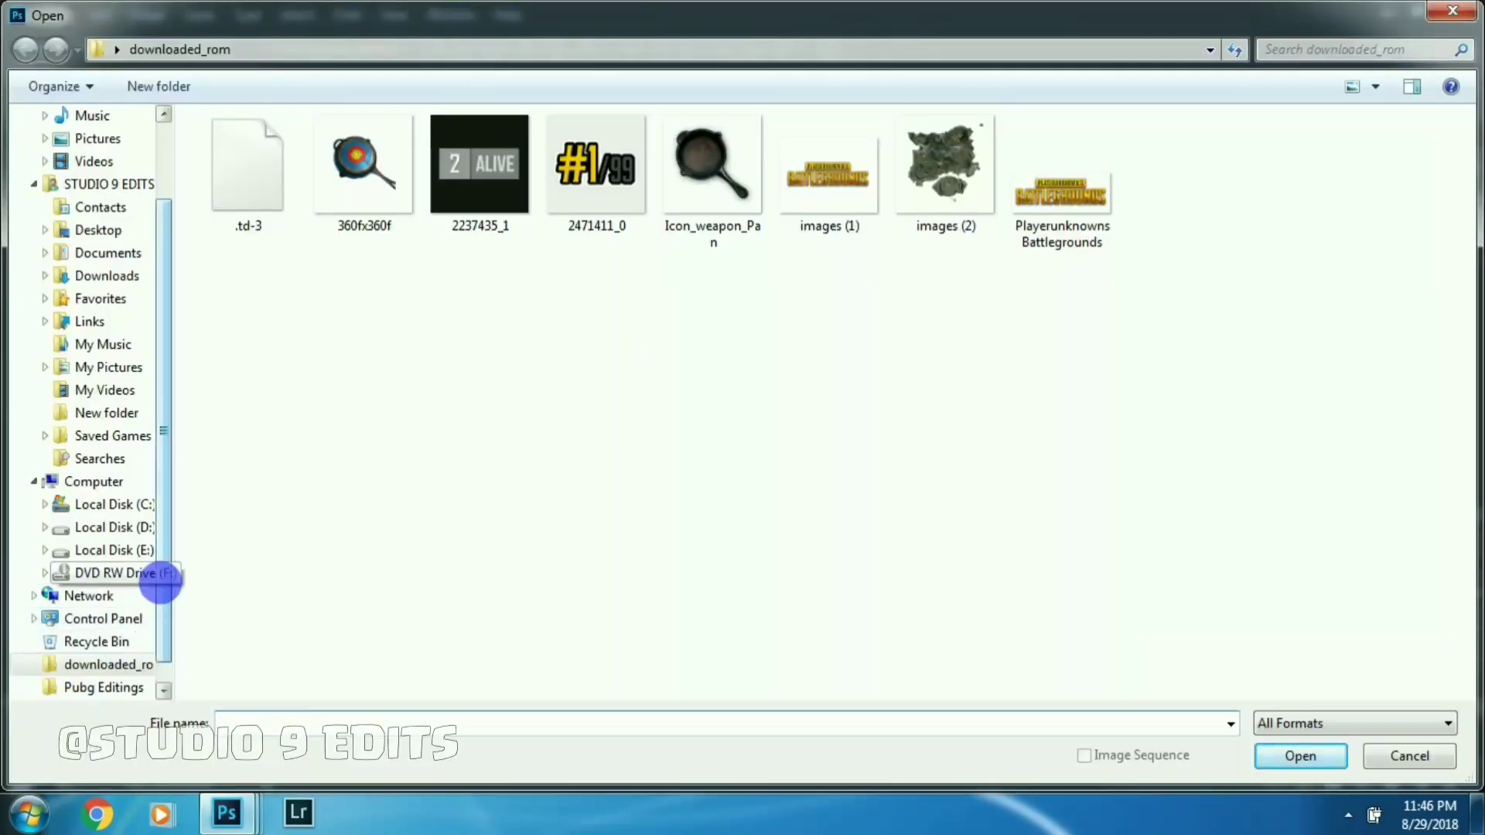
scroll(128, 657, "down", 1)
left_click(127, 664)
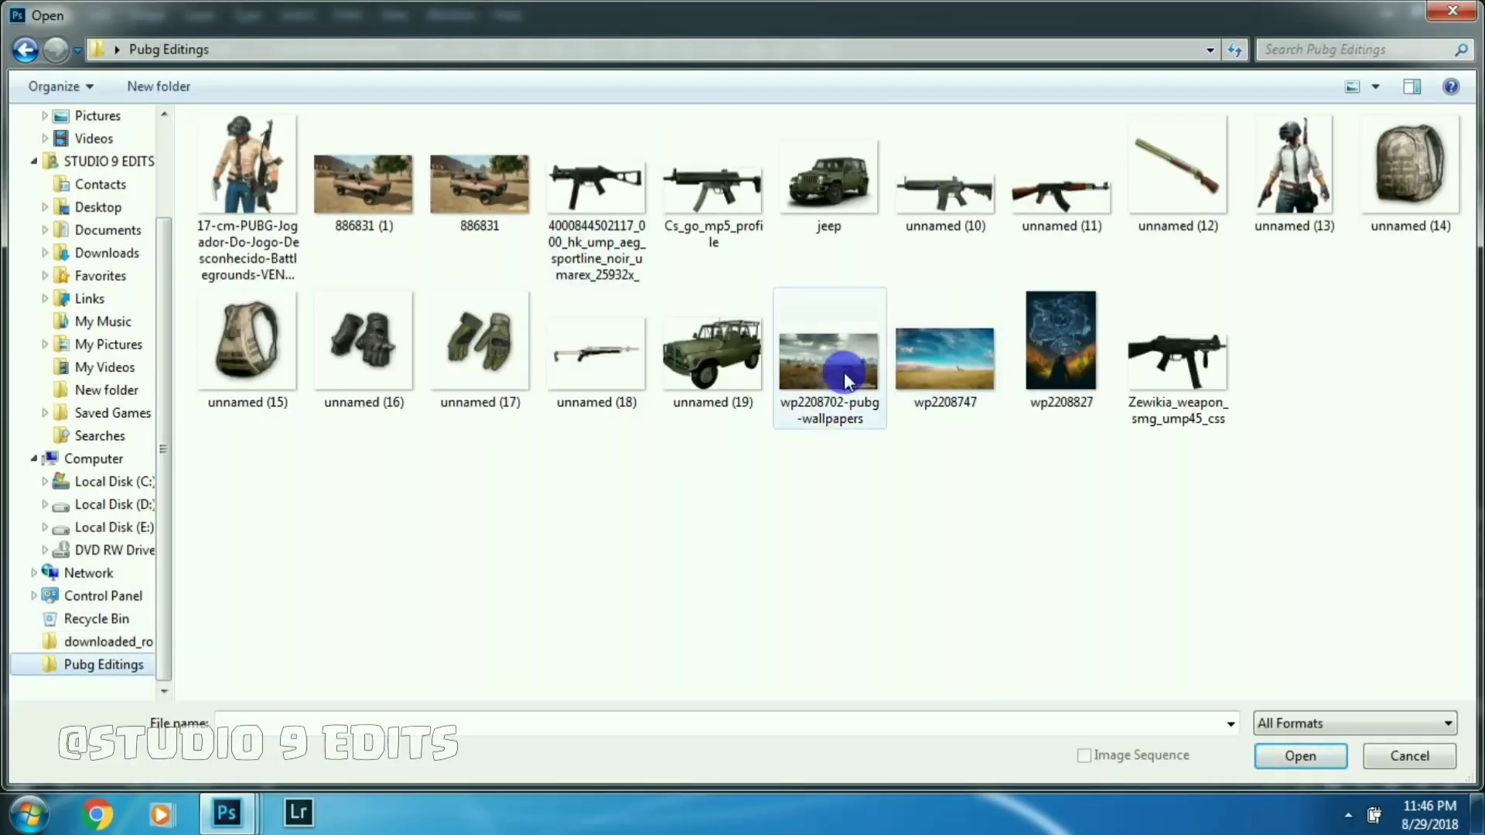
left_click(120, 503)
left_click(128, 527)
double_click(713, 344)
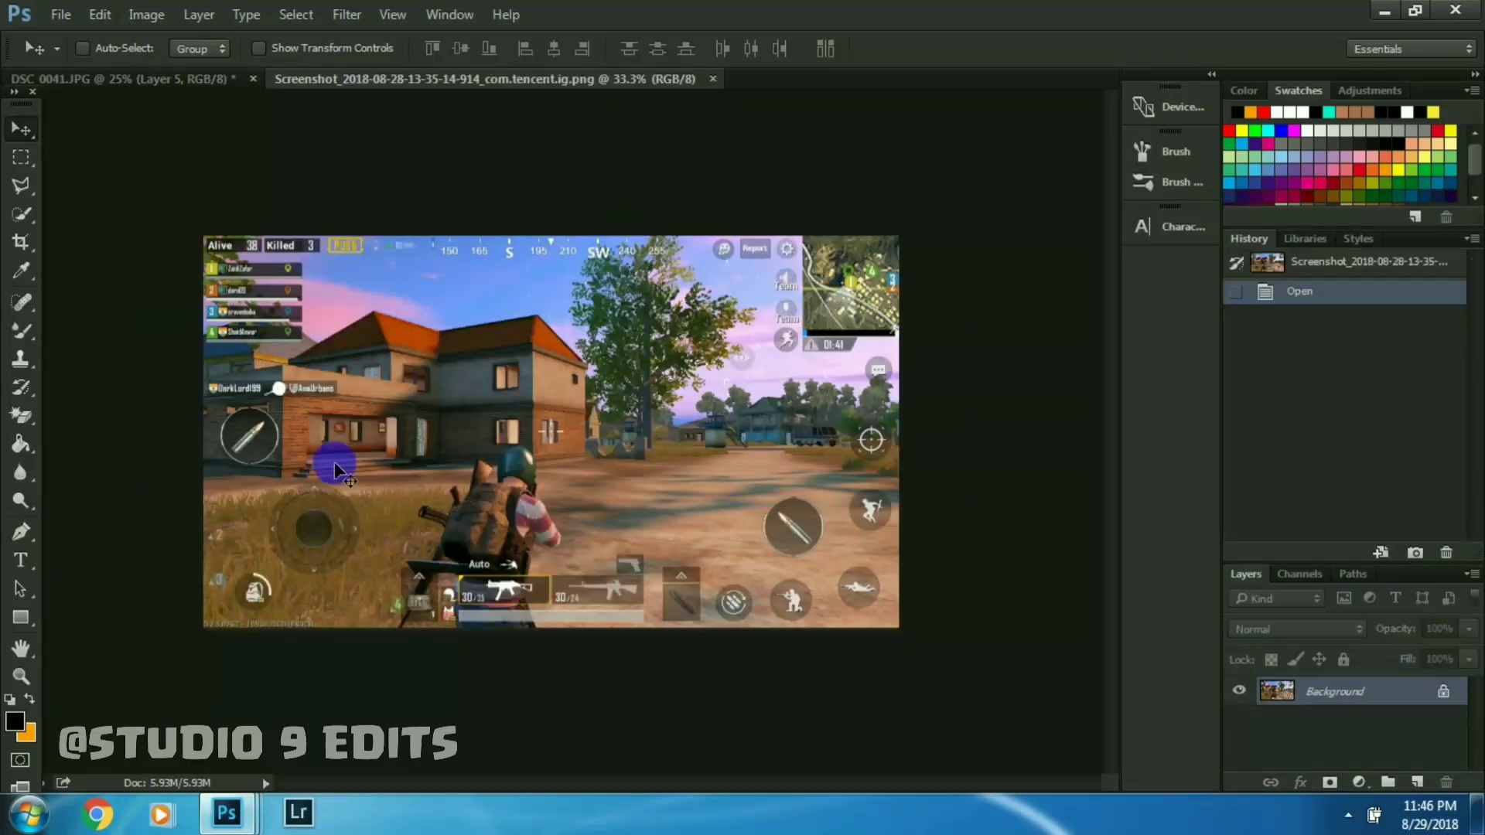
- Copy the screenshot's minimap into DSC_0041 and place it top-right
left_click_drag(596, 78, 774, 31)
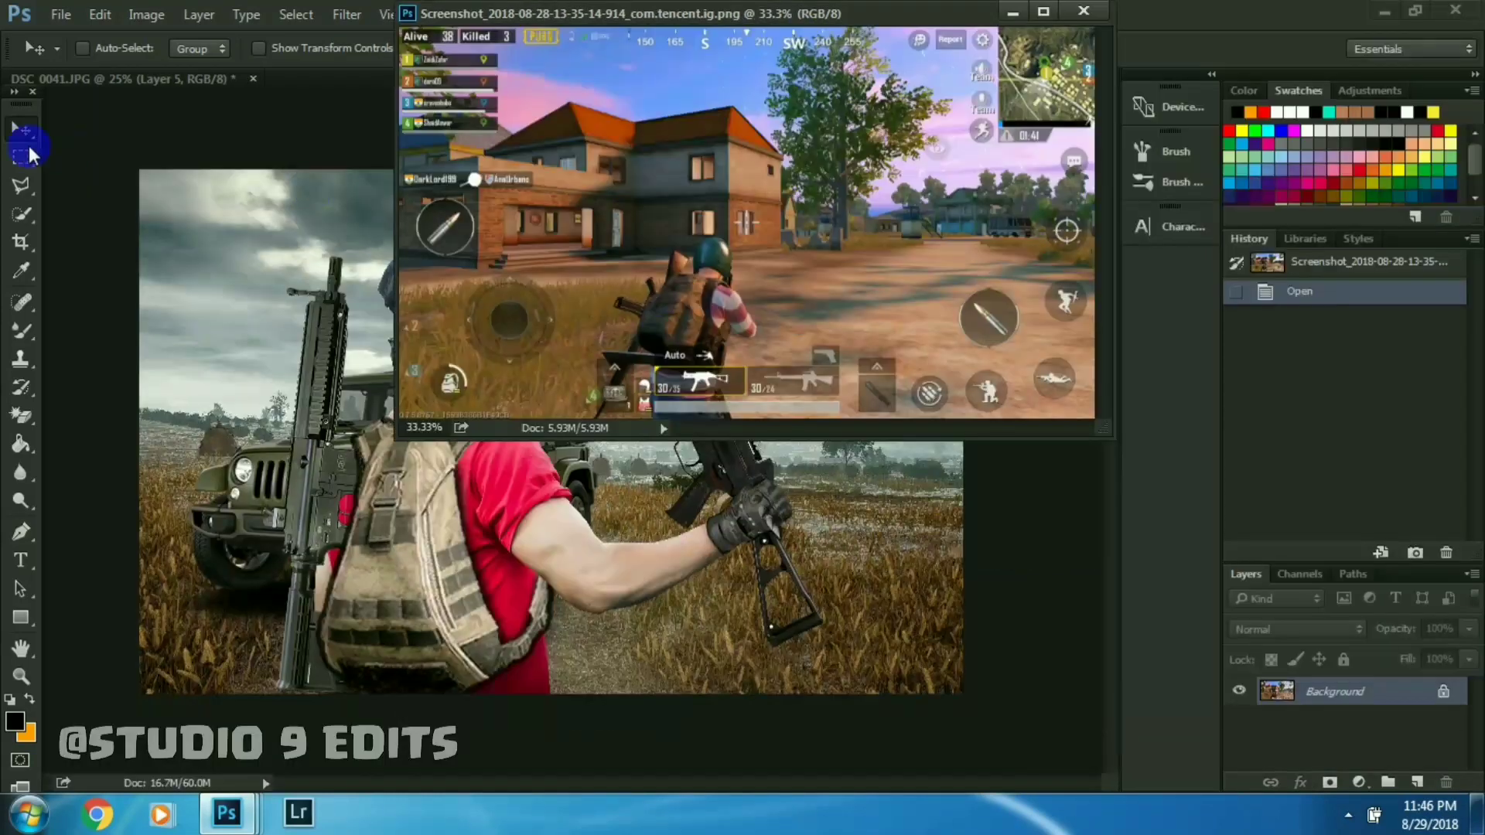
key("m")
left_click_drag(971, 31, 1094, 140)
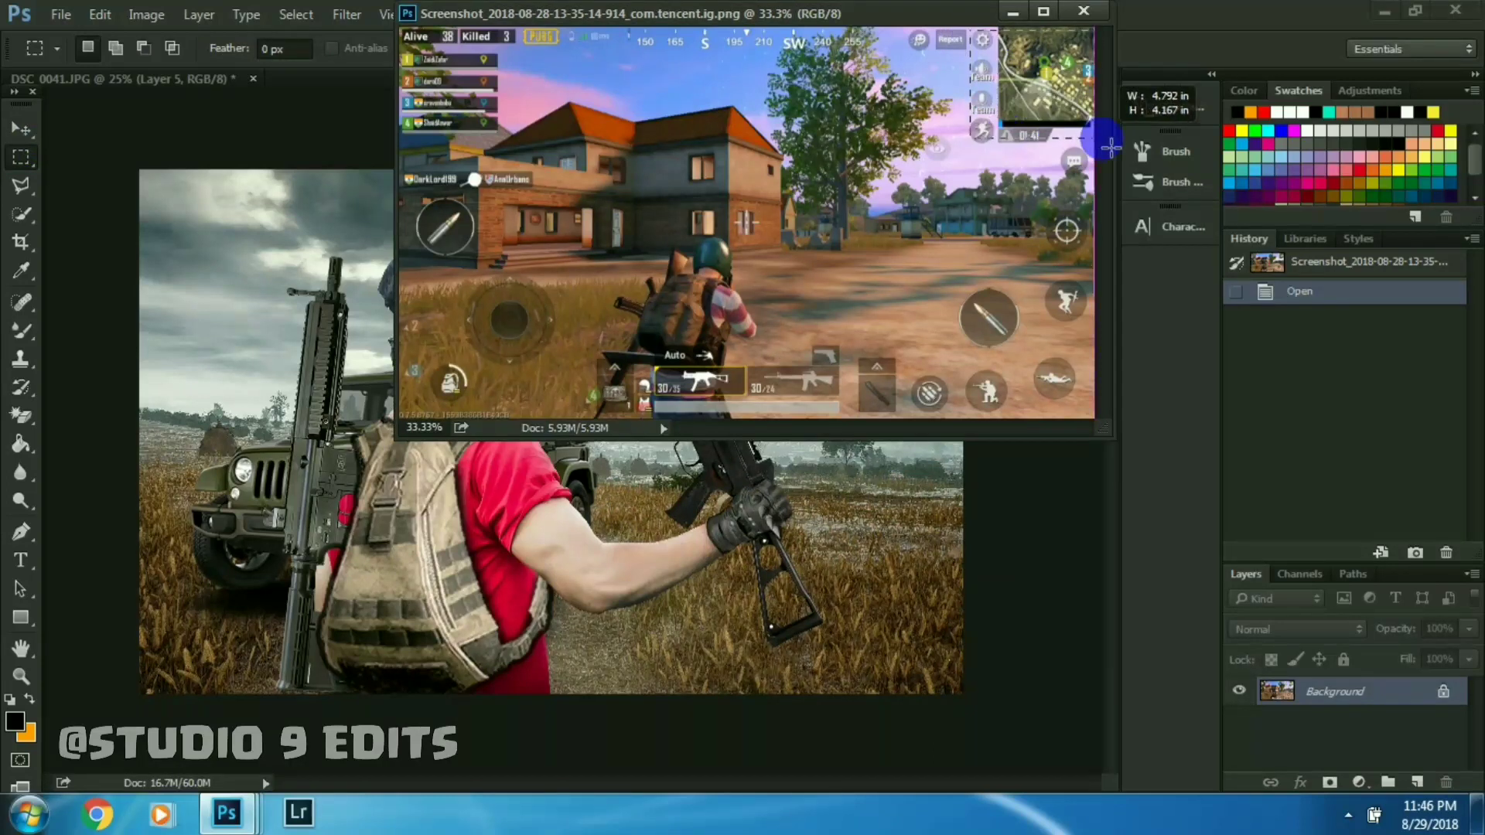
left_click_drag(1044, 85, 691, 276)
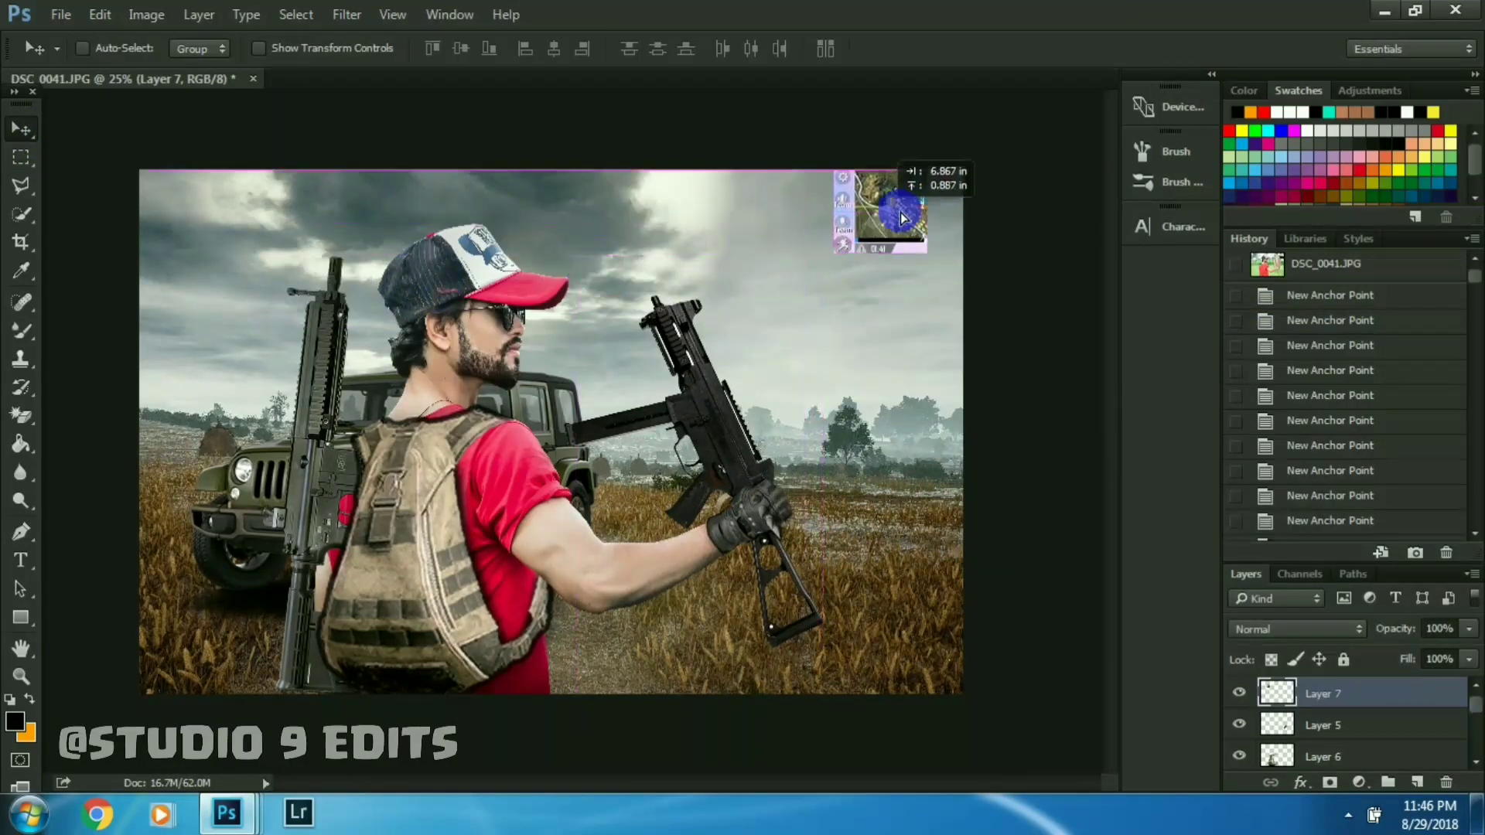
left_click_drag(441, 336, 1021, 263)
- Magic Eraser the pink backing around the minimap, icons, Team labels and timer
scroll(1021, 263, "up", 2)
scroll(845, 345, "up", 1)
right_click(21, 415)
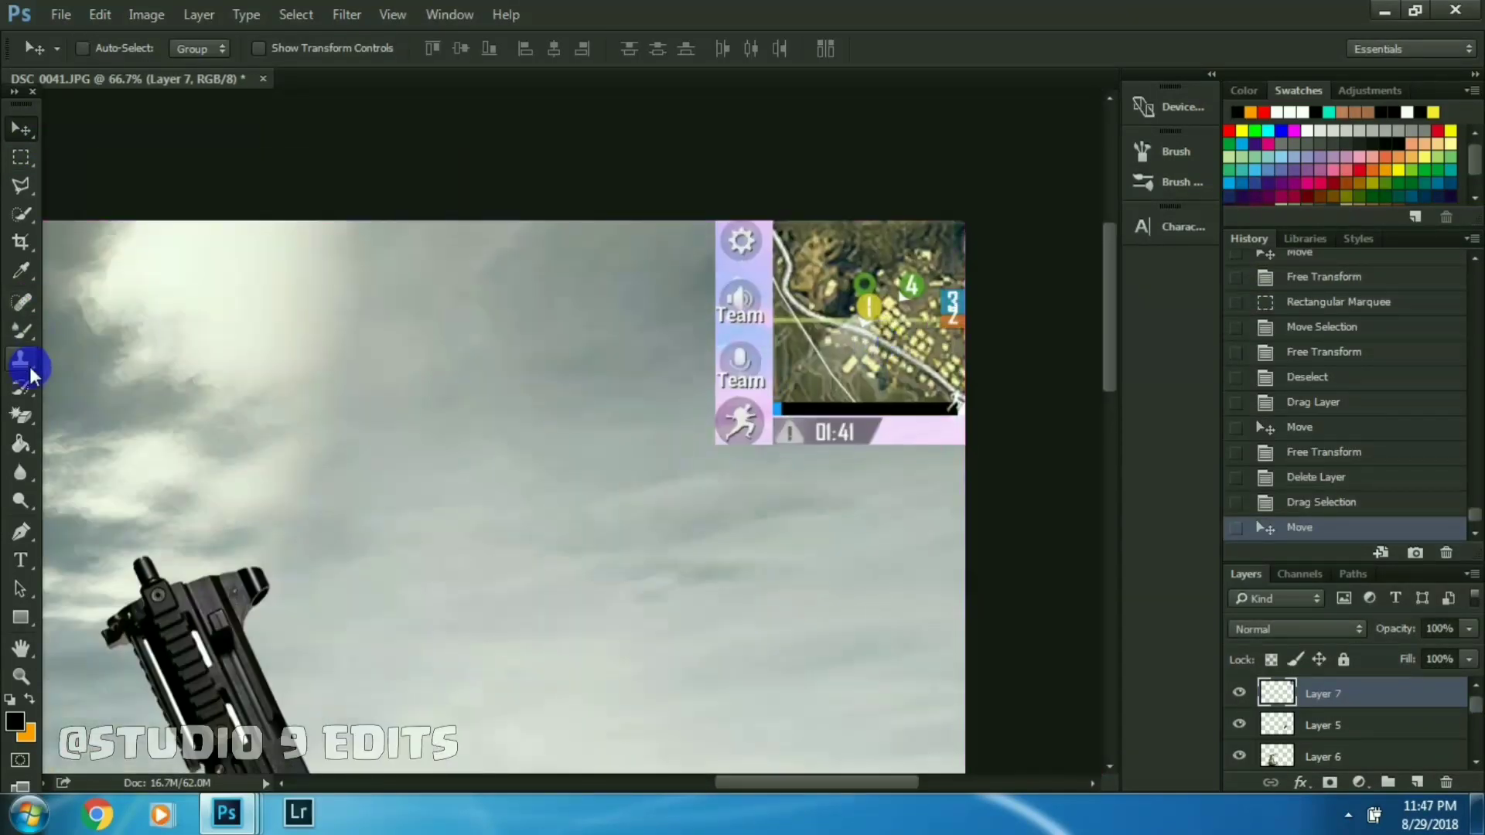
left_click(93, 452)
left_click(743, 341)
left_click(854, 398)
left_click(920, 437)
left_click(804, 432)
left_click(743, 422)
left_click(743, 364)
scroll(866, 327, "down", 2)
scroll(866, 328, "down", 1)
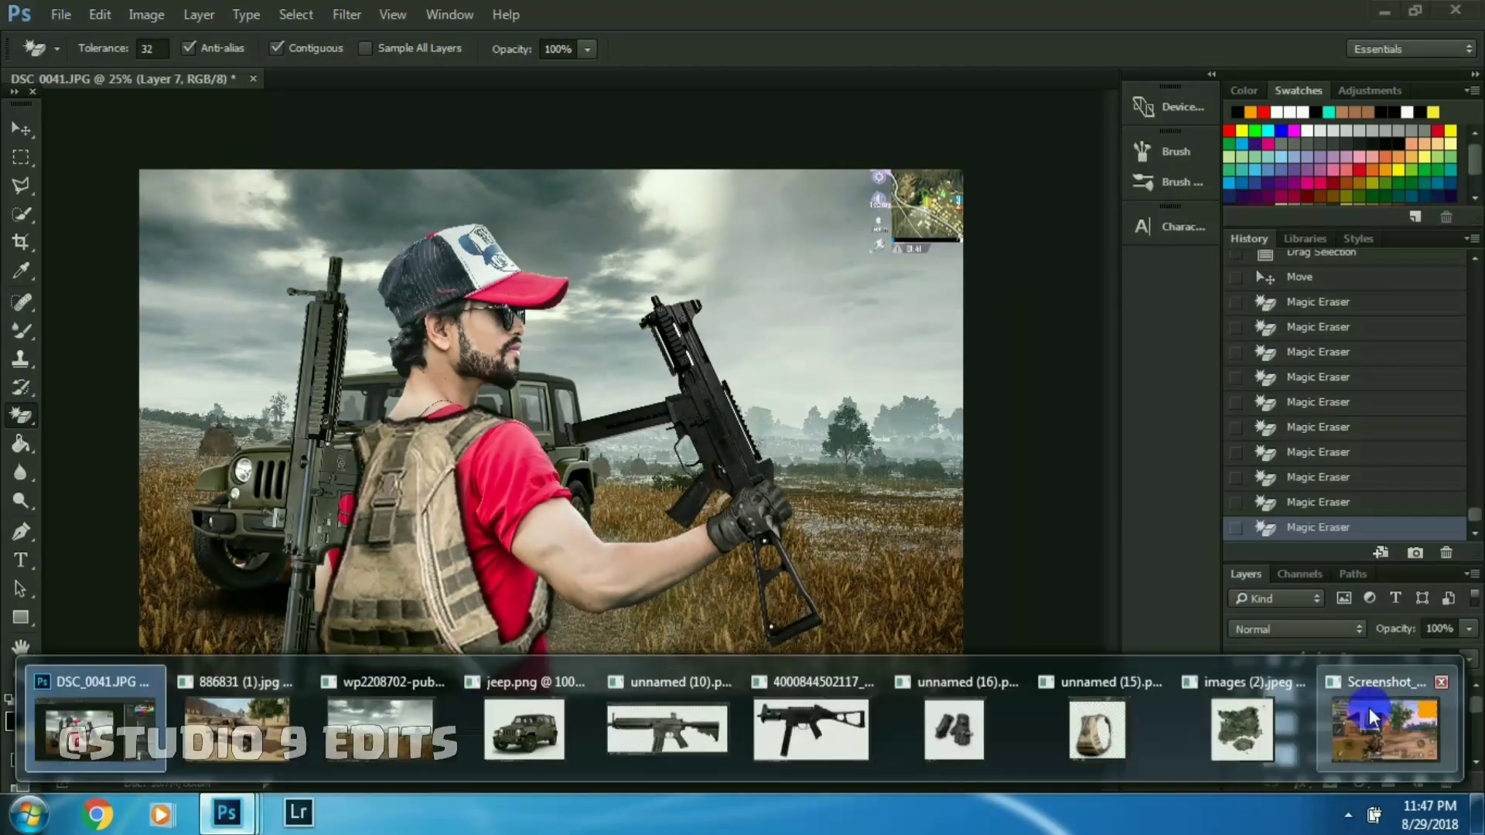
left_click(1381, 712)
- Copy the weapon slots from the game screenshot into the composite and size them
key("m")
left_click_drag(675, 377, 828, 401)
left_click_drag(840, 346, 595, 418)
key("v")
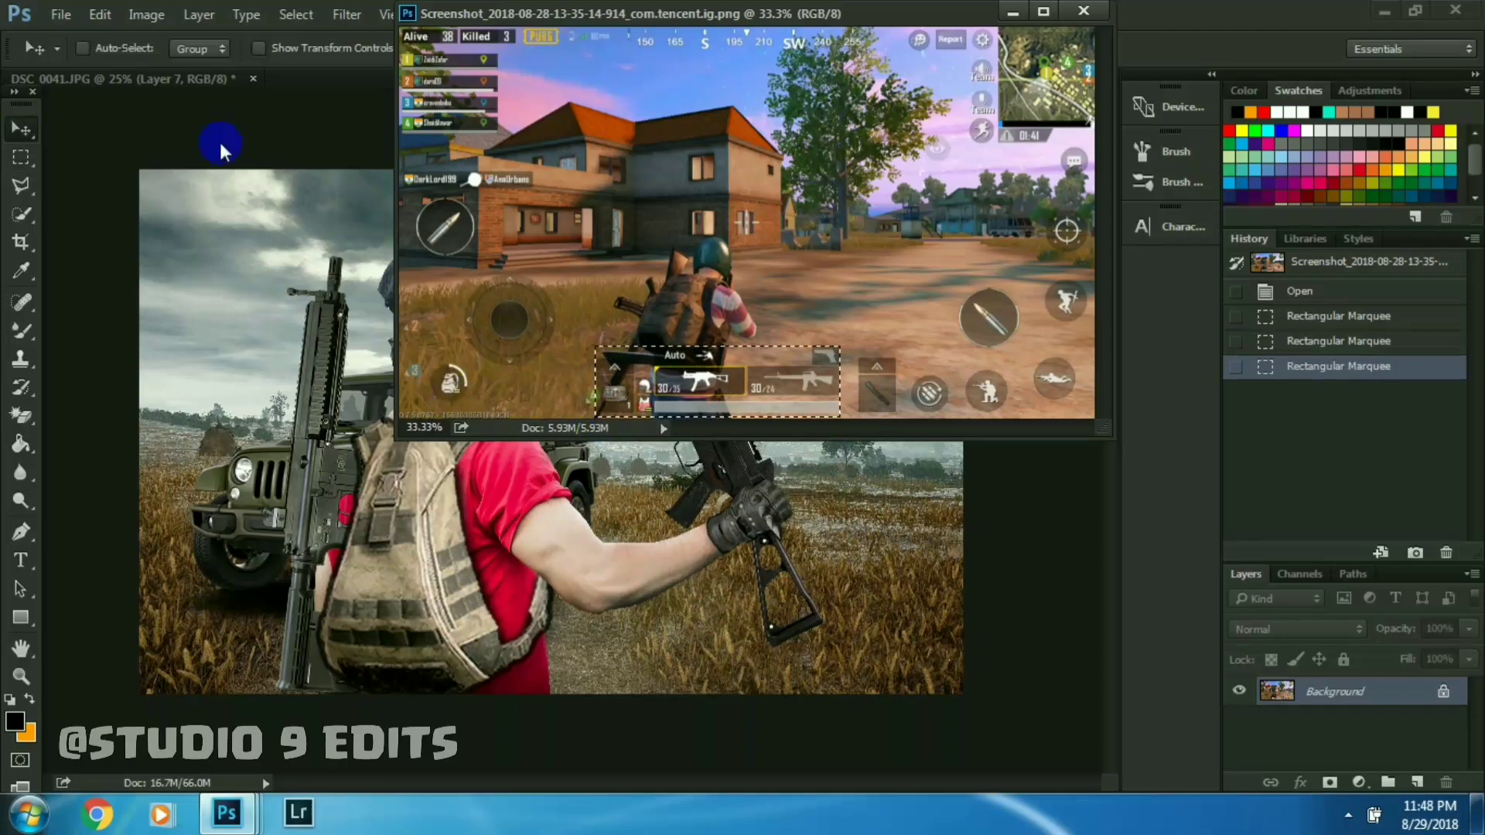
mouse_move(1012, 11)
left_mouse_down()
mouse_move(610, 648)
mouse_move(679, 657)
left_mouse_up()
key("ctrl+t")
key("Return")
scroll(679, 661, "up", 2)
scroll(713, 693, "down", 4)
- Try erasing the background around the weapon slots, then undo and revert that attempt
key("e")
left_click(773, 472)
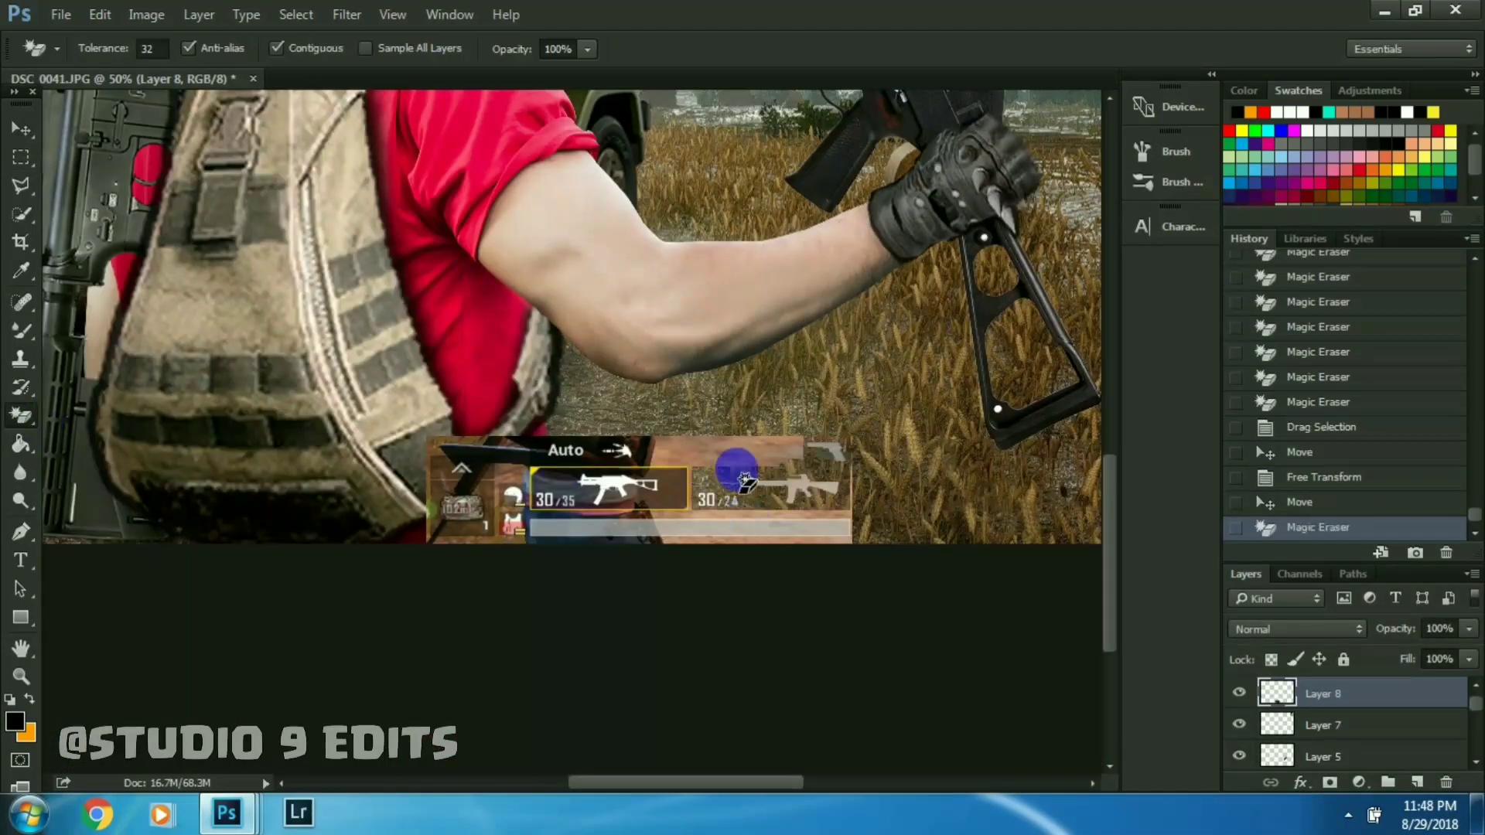
left_click(502, 487)
left_click(702, 526)
key("ctrl+alt+z")
key("ctrl+alt+z")
key("ctrl+alt+z")
key("ctrl+alt+z")
scroll(961, 498, "down", 2)
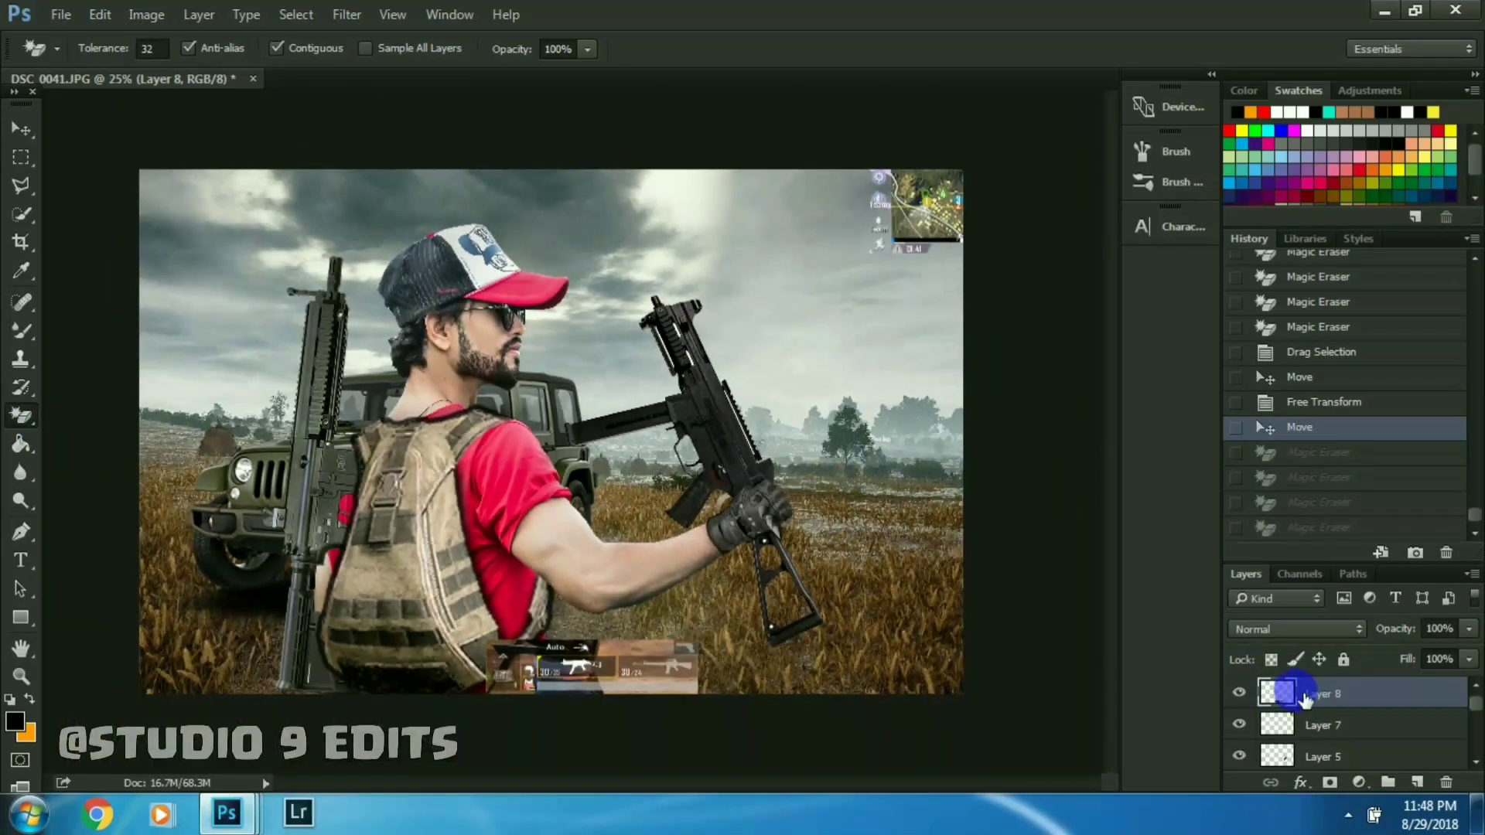
left_click(1318, 327)
- Place one weapon slot at the composite's bottom, then select the other weapon slot
left_click(61, 14)
left_click(77, 48)
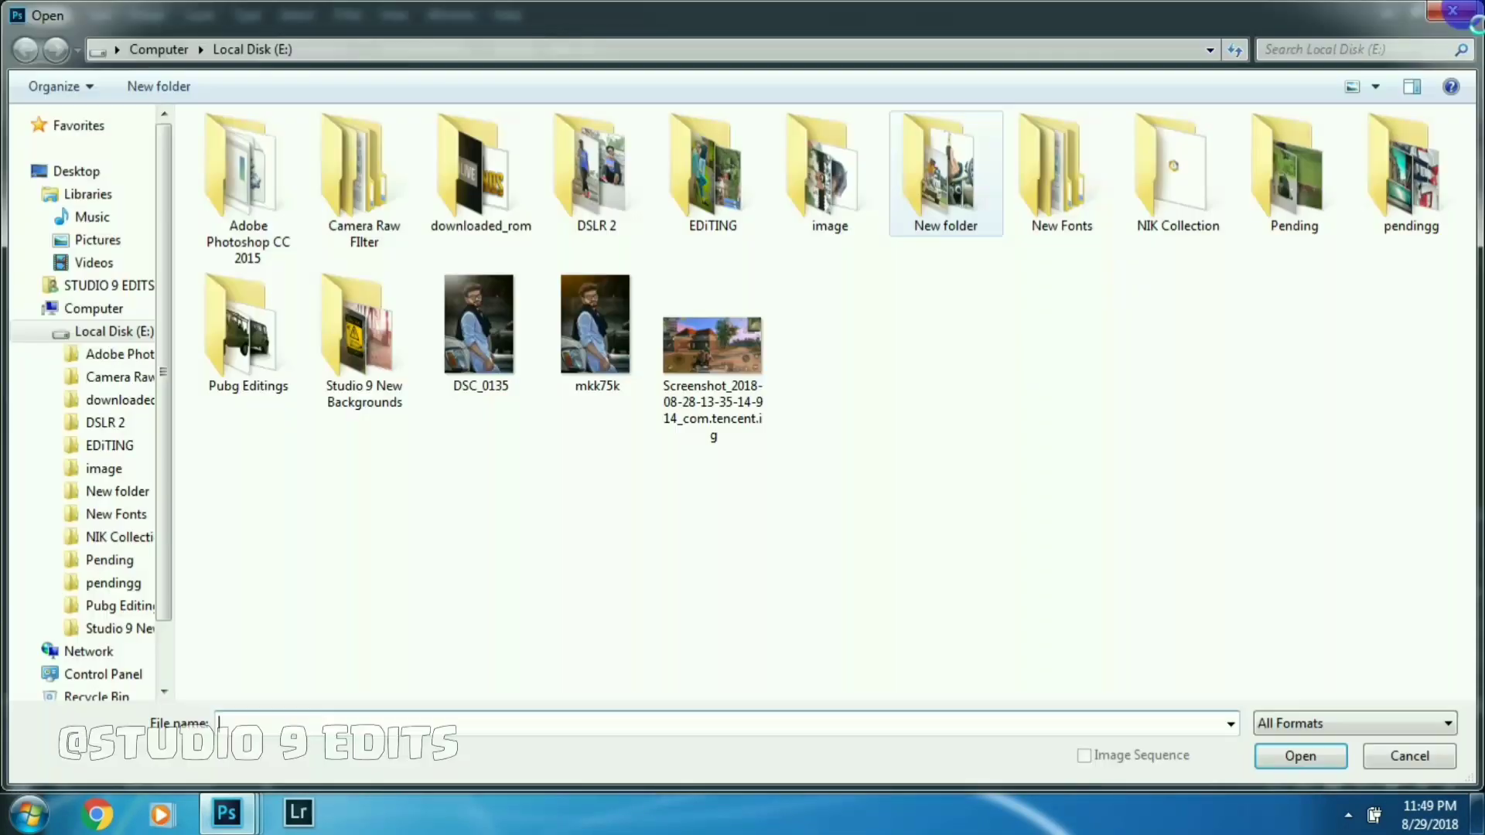
left_click(1385, 727)
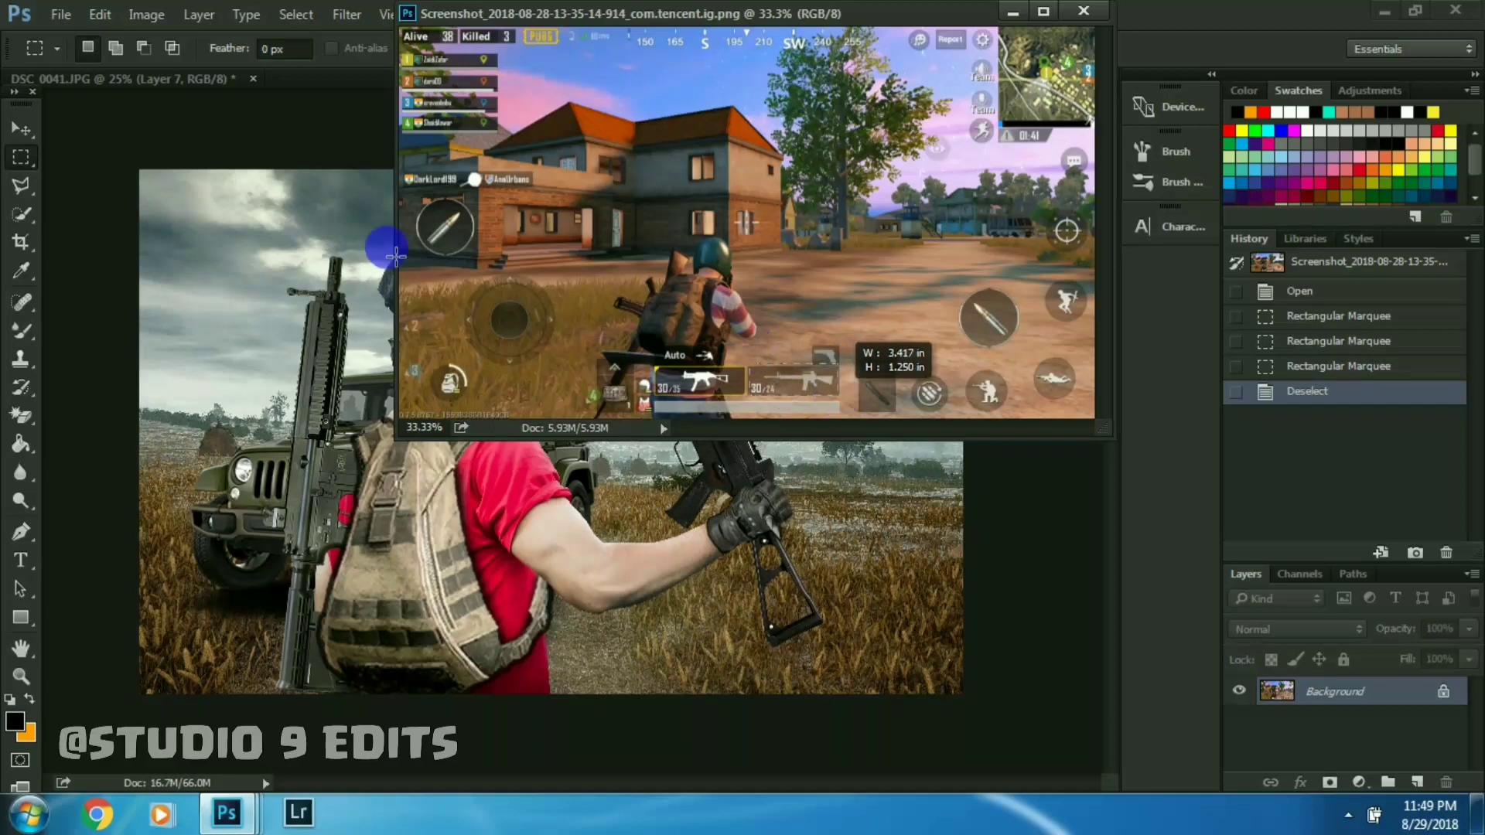
left_click(1014, 25)
key("ctrl+t")
key("Return")
left_click_drag(702, 673, 679, 653)
mouse_move(658, 372)
left_mouse_down()
mouse_move(713, 397)
mouse_move(556, 655)
mouse_move(582, 667)
mouse_move(553, 649)
left_mouse_up()
key("v")
mouse_move(226, 813)
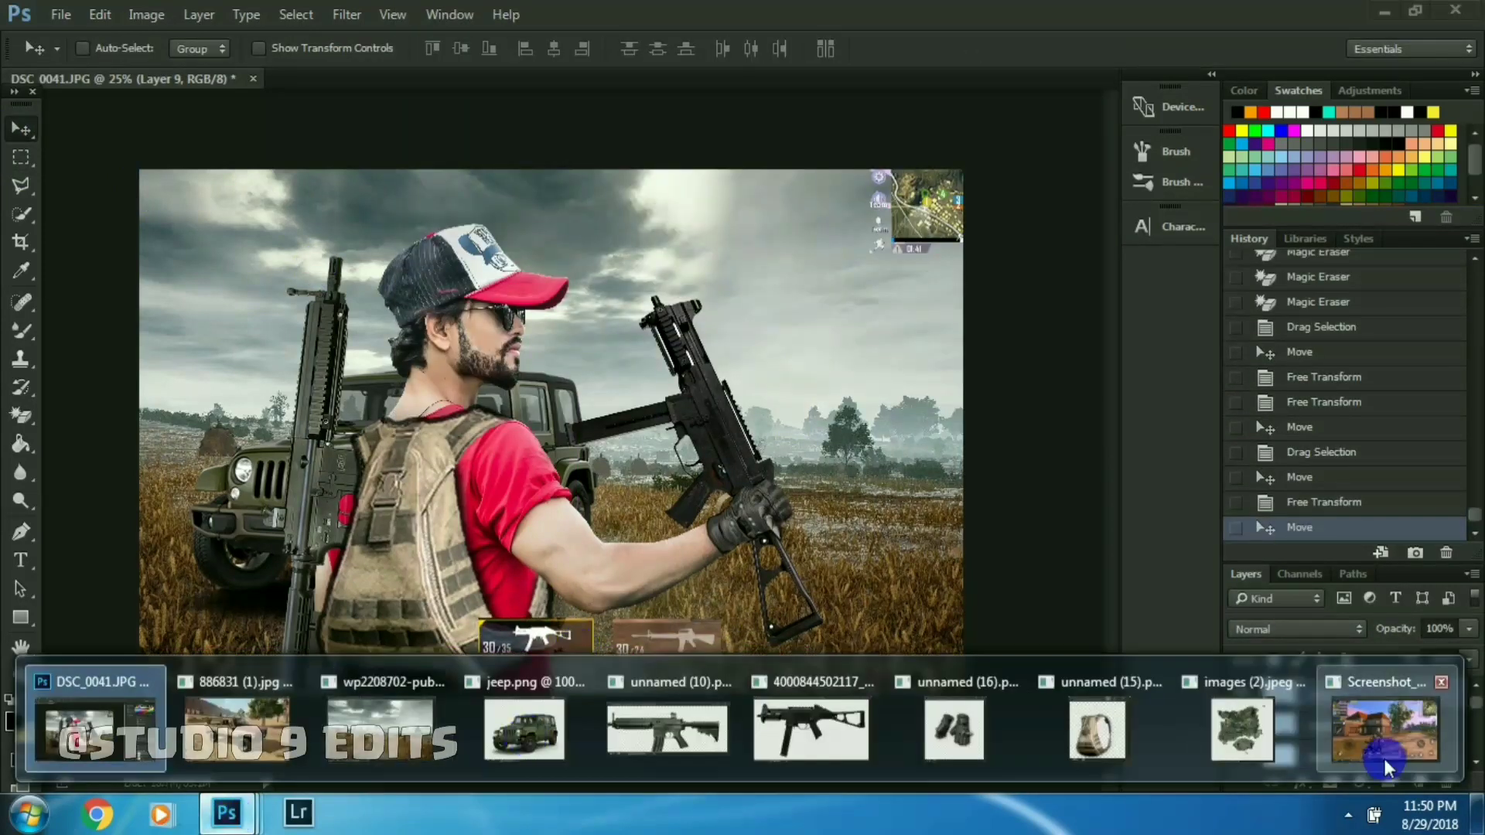
- Bring the health bar into the composite's bottom and stretch it wider
left_click(1385, 716)
key("m")
left_click_drag(650, 399, 761, 422)
key("v")
mouse_move(653, 410)
left_mouse_down()
mouse_move(630, 680)
mouse_move(739, 681)
mouse_move(673, 678)
left_mouse_up()
key("ctrl+t")
key("Return")
- Drag the round bullet button from the screenshot into the composite
key("m")
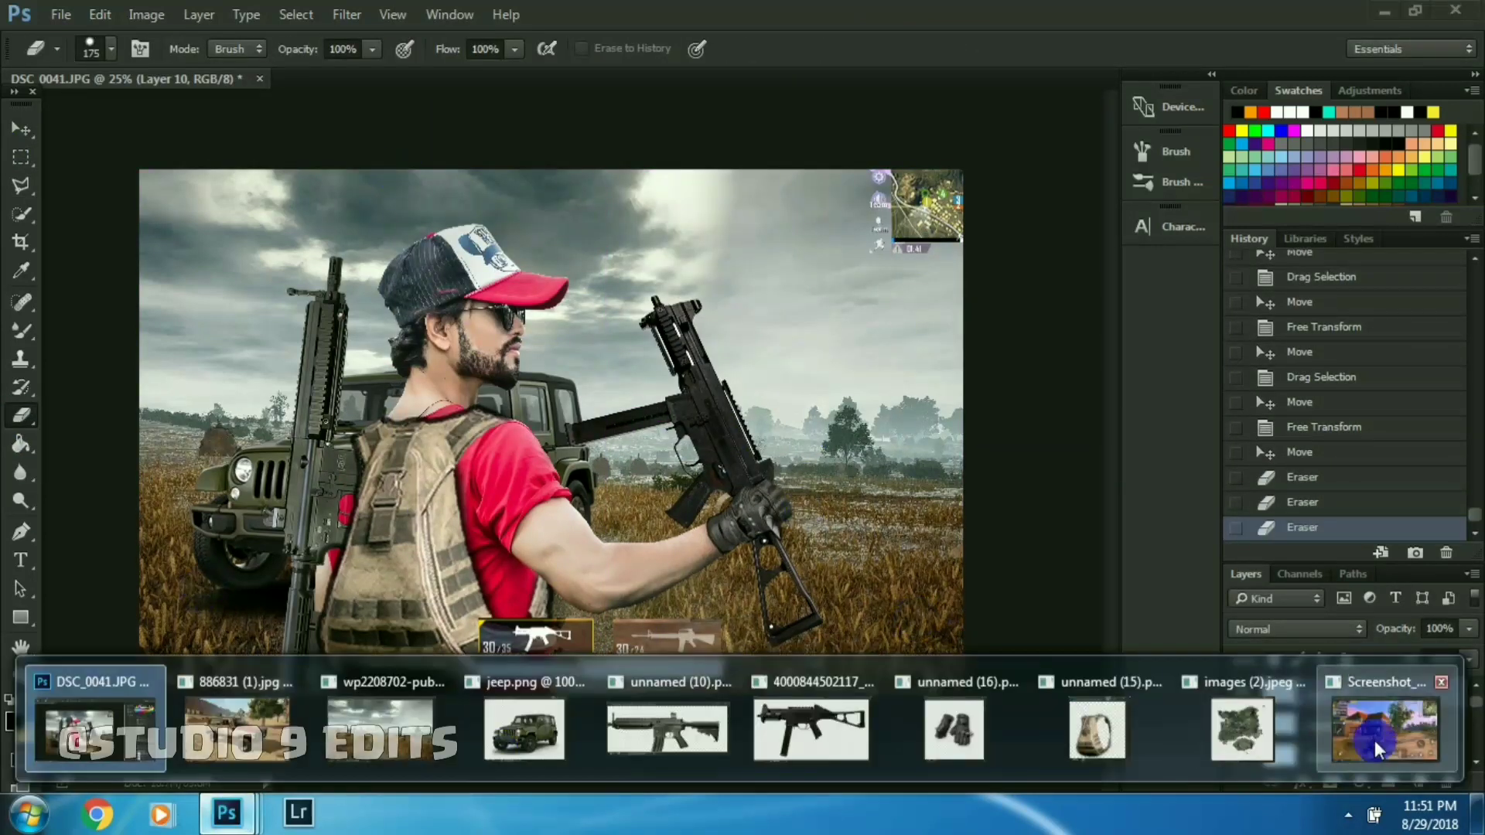
left_click(1384, 724)
mouse_move(959, 291)
left_mouse_down()
mouse_move(1023, 350)
mouse_move(867, 594)
mouse_move(855, 568)
left_mouse_up()
key("v")
- Circle the crouch button, bring it into the lower right and resize it
left_click(21, 157)
mouse_move(967, 363)
left_mouse_down()
mouse_move(1013, 414)
mouse_move(951, 611)
left_mouse_up()
key("v")
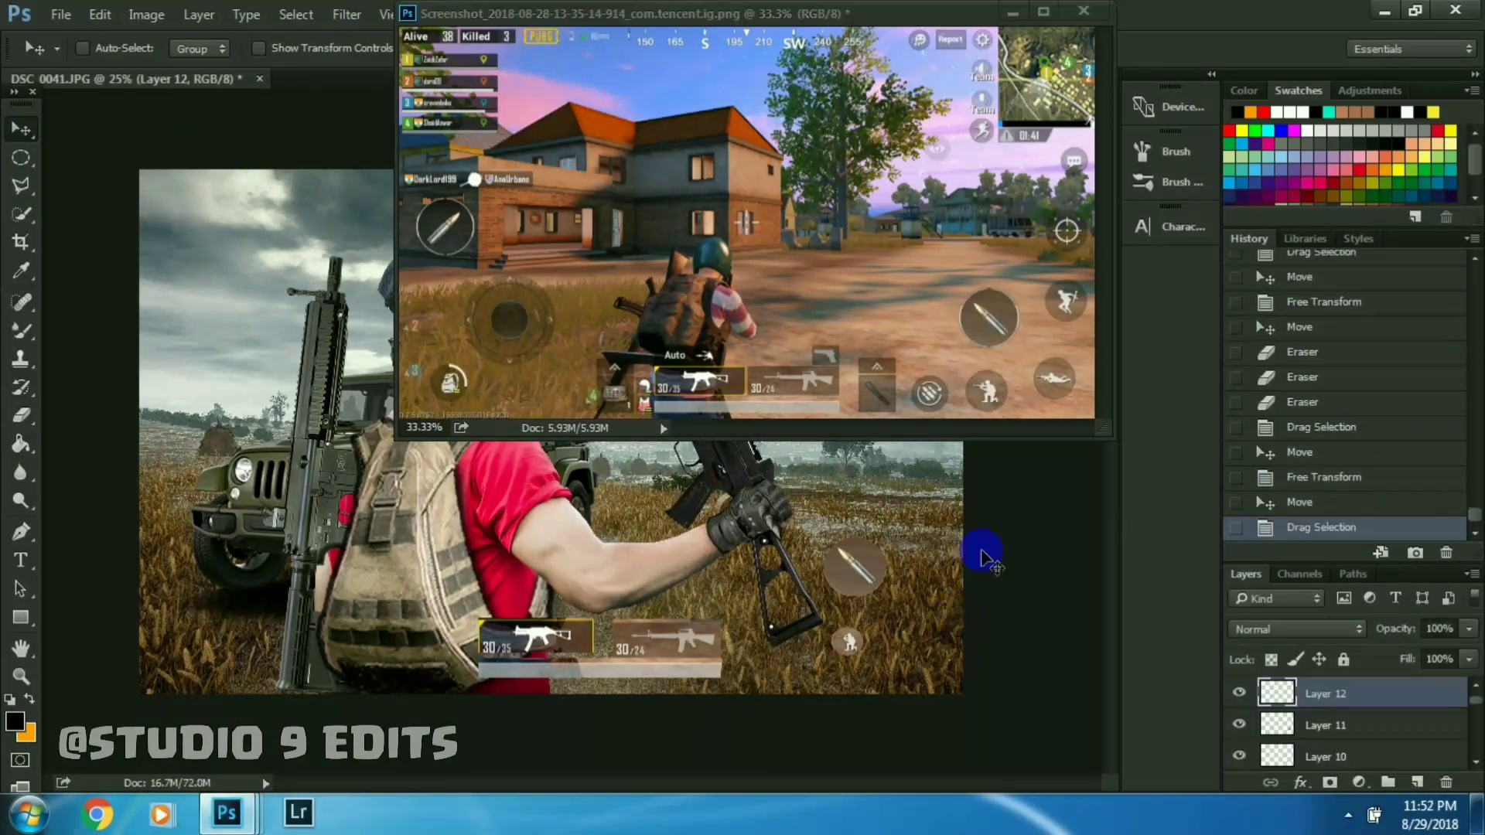
key("ctrl+t")
key("Return")
left_click_drag(866, 664, 860, 661)
key("ctrl+t")
key("Return")
- Add the prone button at the lower right and merge all visible layers
key("m")
mouse_move(1037, 355)
left_mouse_down()
mouse_move(1082, 402)
mouse_move(1054, 379)
left_mouse_up()
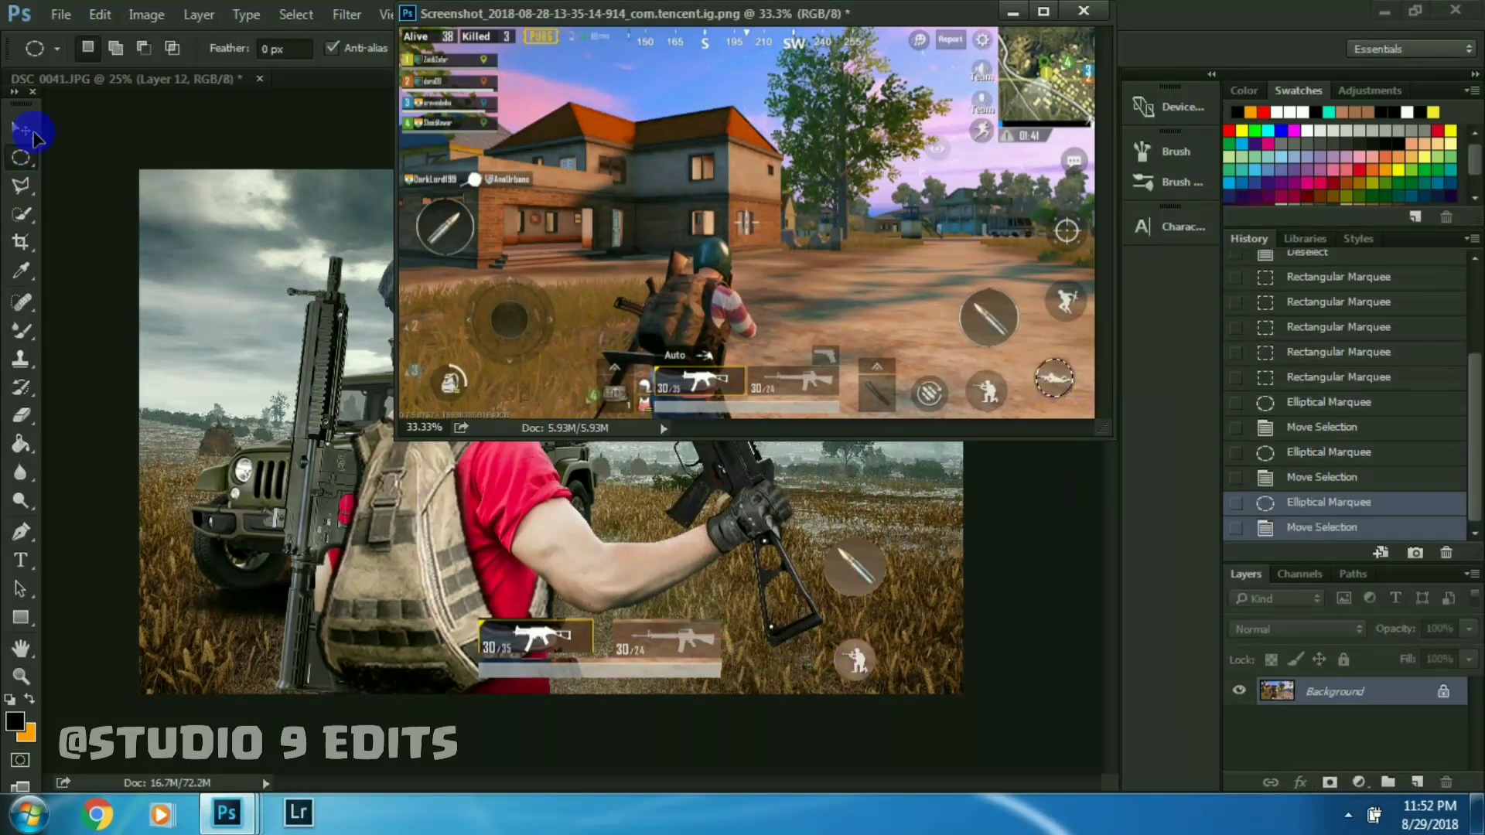
left_click(21, 128)
left_click_drag(940, 637, 899, 672)
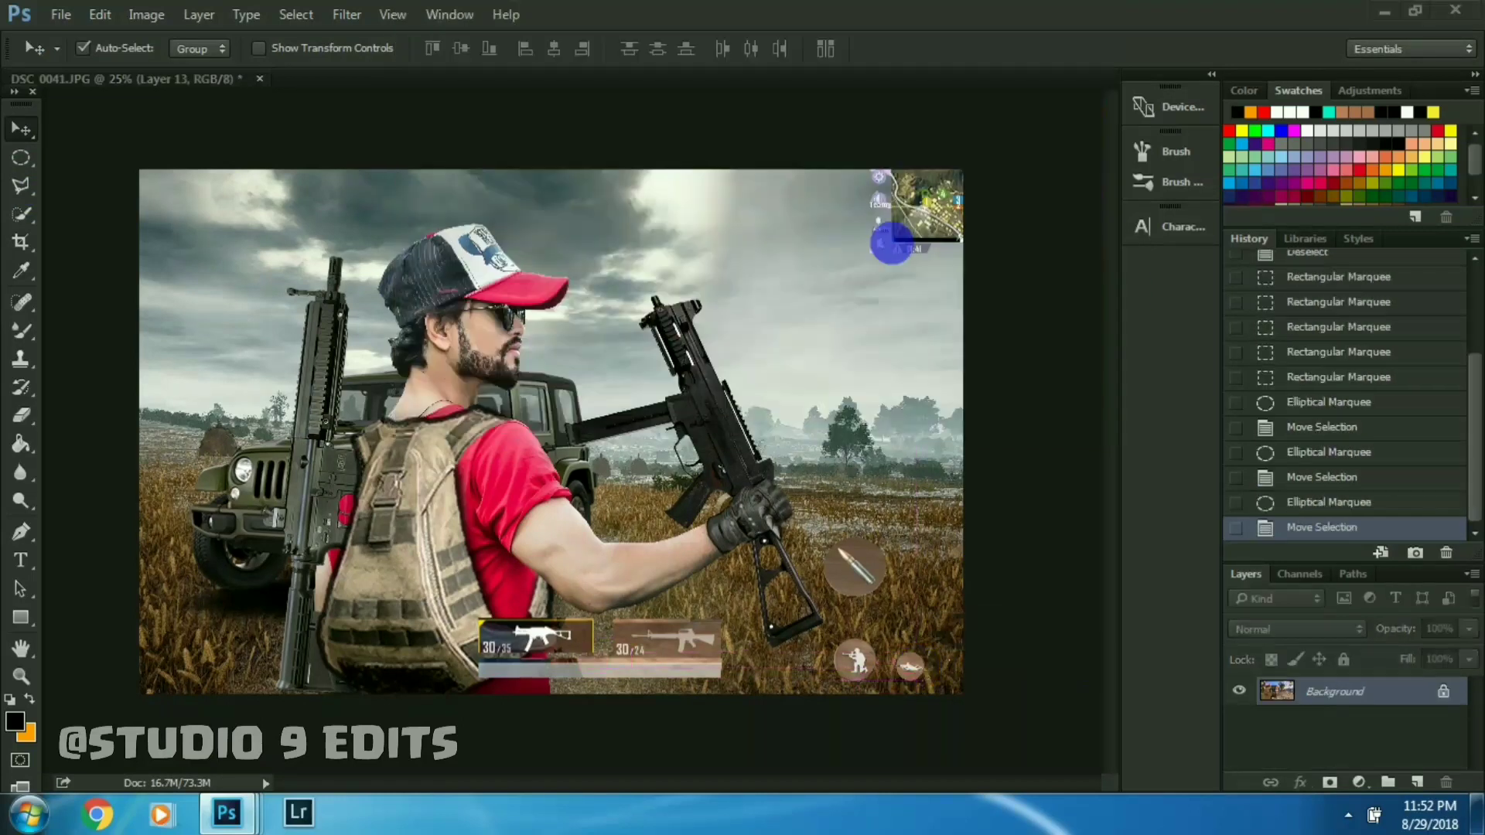
left_click(60, 14)
key("ctrl+shift+e")
- Open the Playerunknowns Battlegrounds logo image from the Desktop's downloaded_rom folder
left_click(60, 14)
left_click(72, 62)
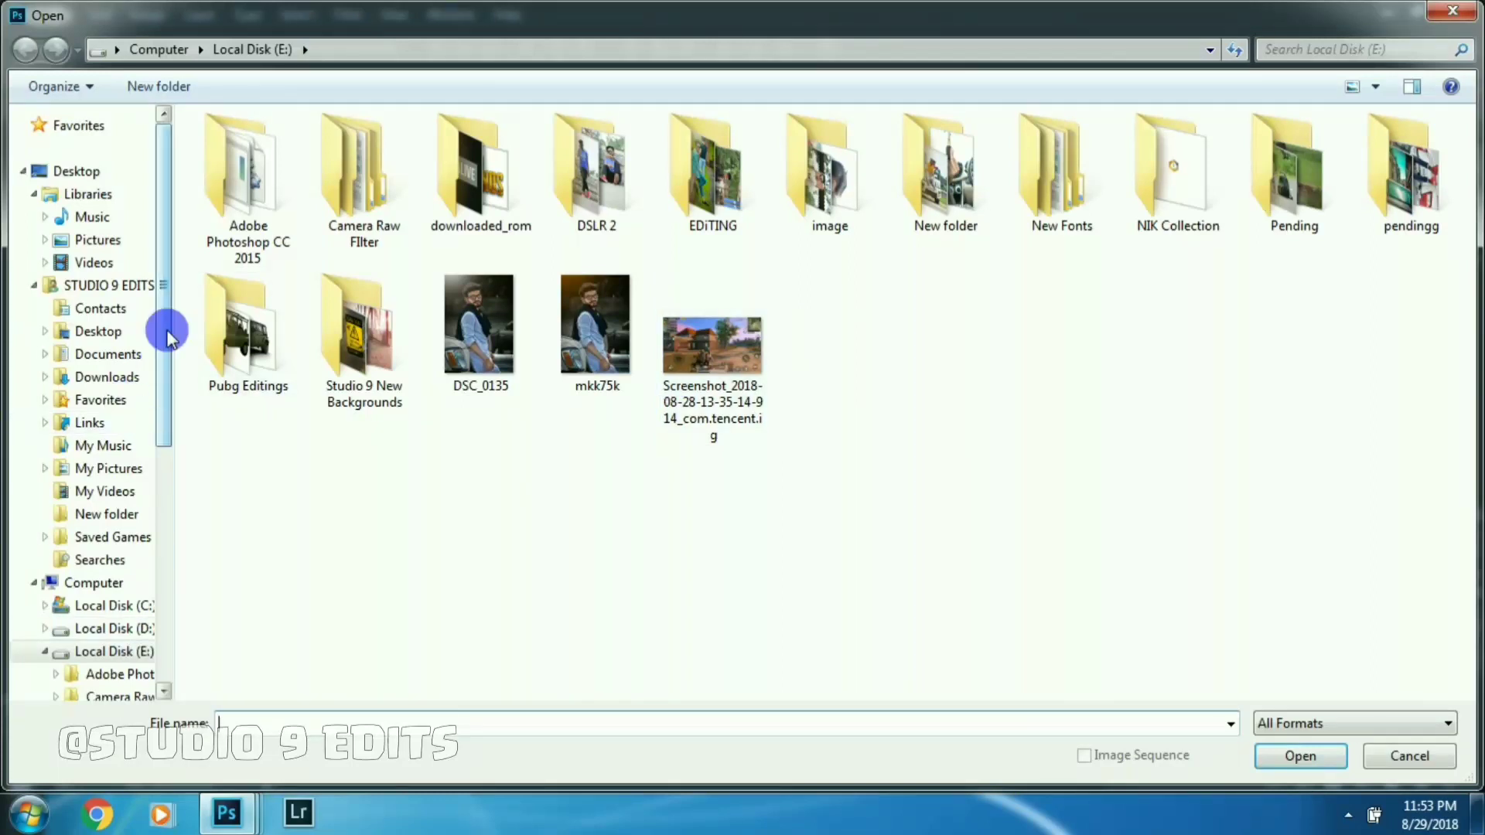
left_click(348, 341)
left_click(280, 356)
left_click(76, 170)
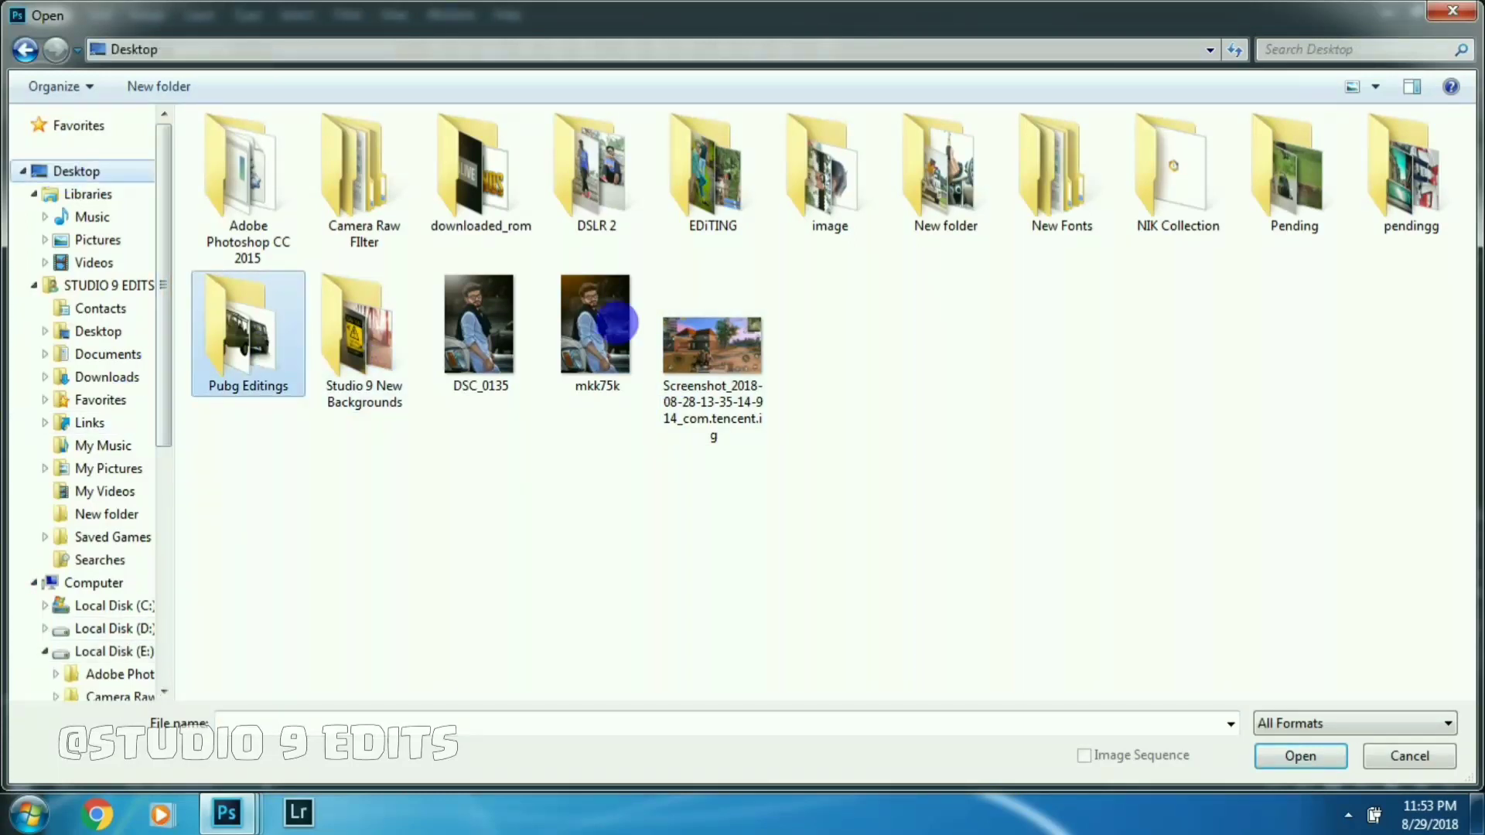
double_click(371, 274)
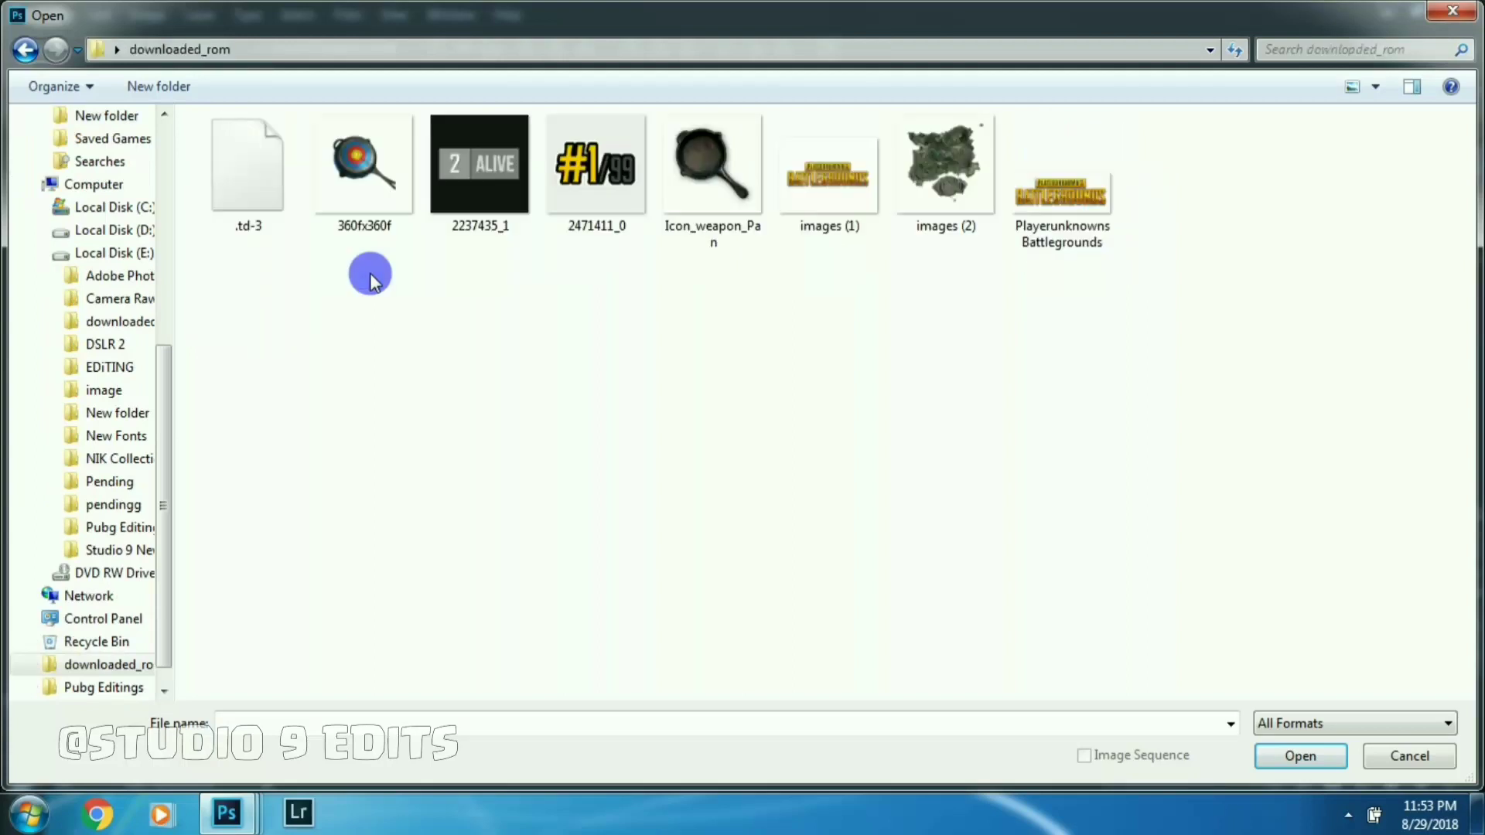
double_click(1067, 221)
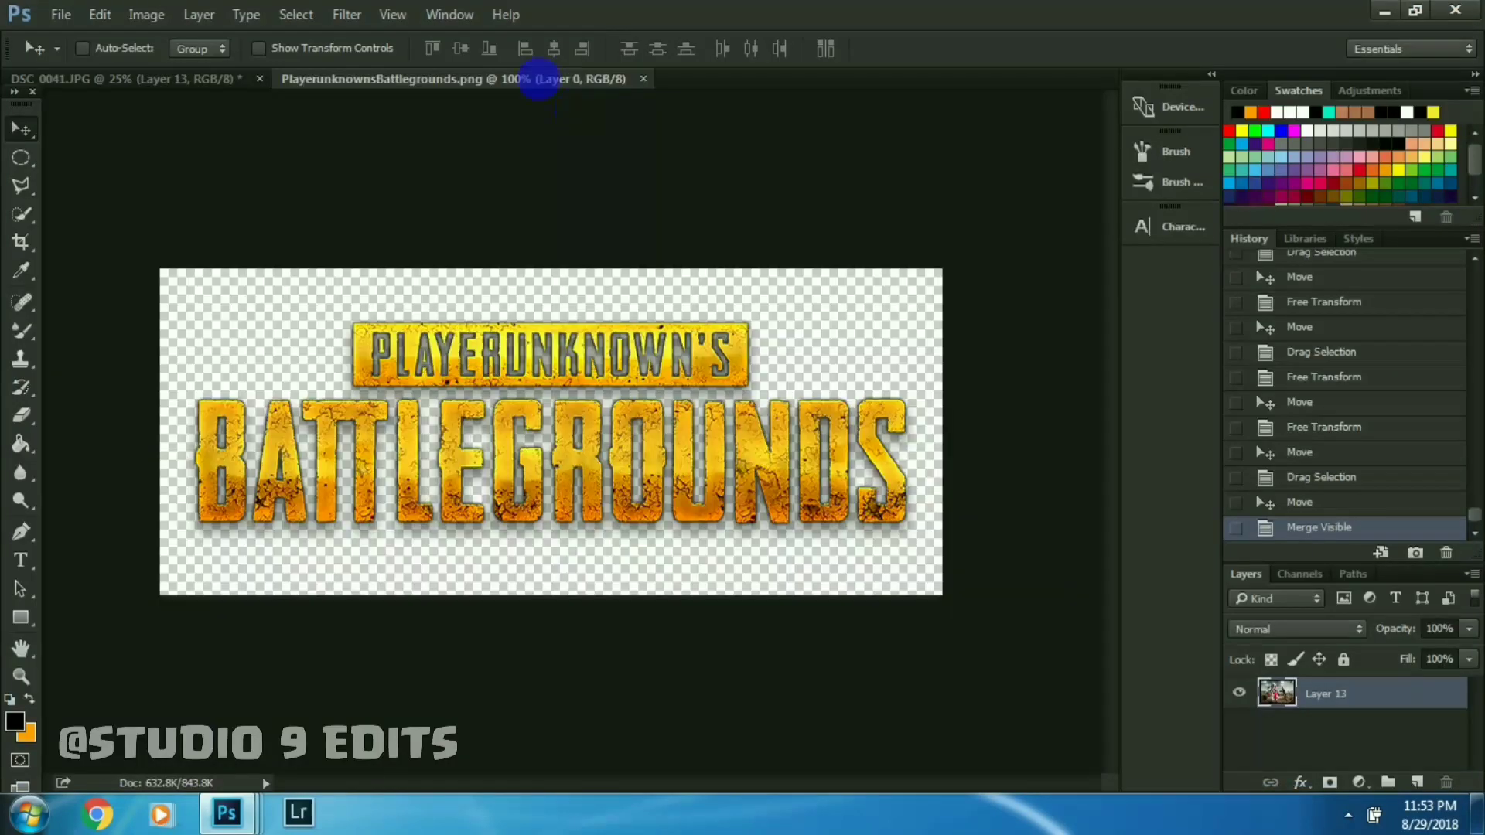
- Place the PUBG logo at the top beside the minimap and merge visible layers
left_click_drag(539, 79, 812, 27)
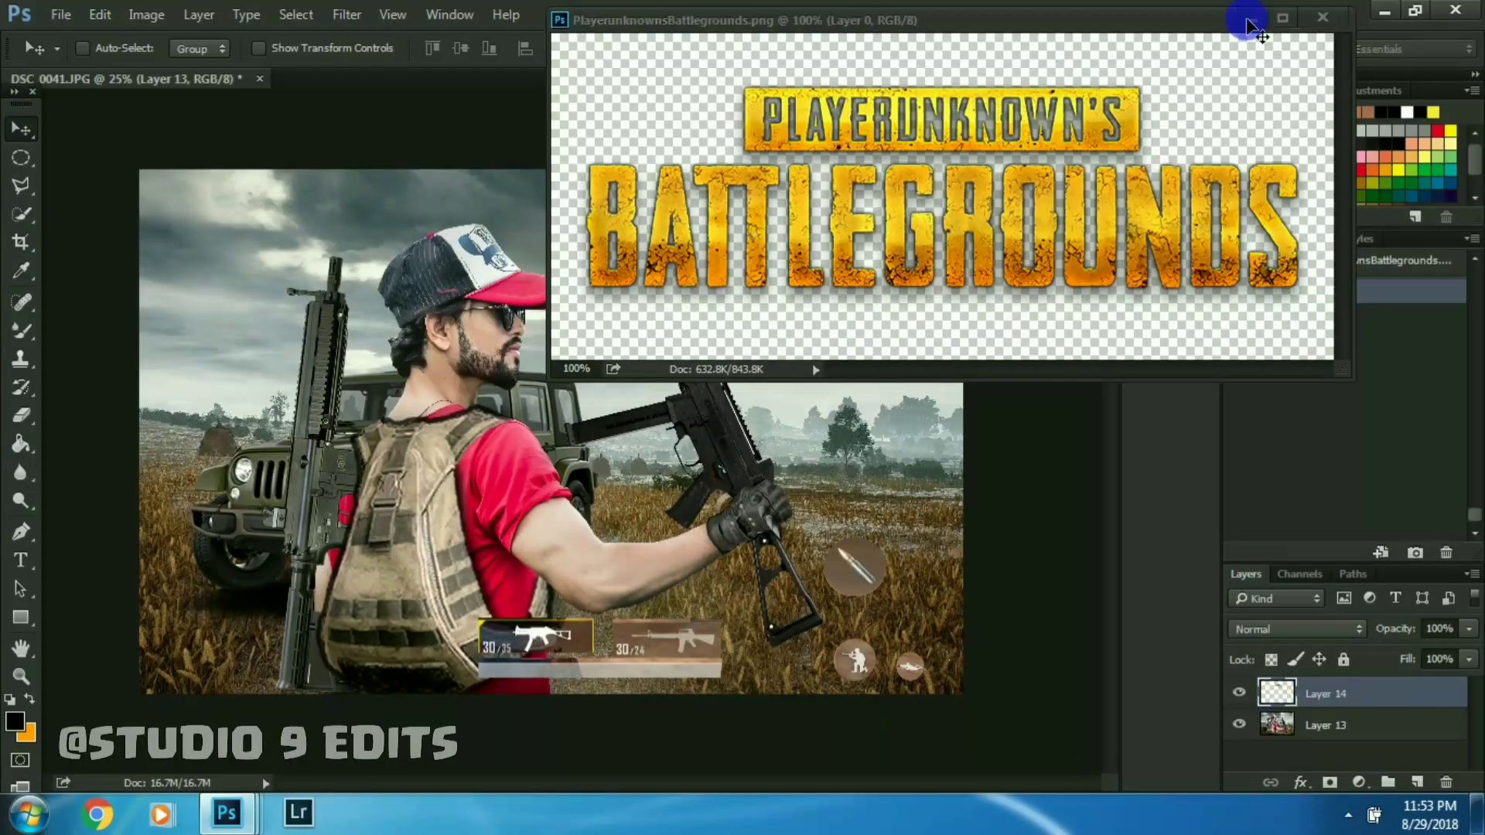
left_click_drag(823, 232, 727, 215)
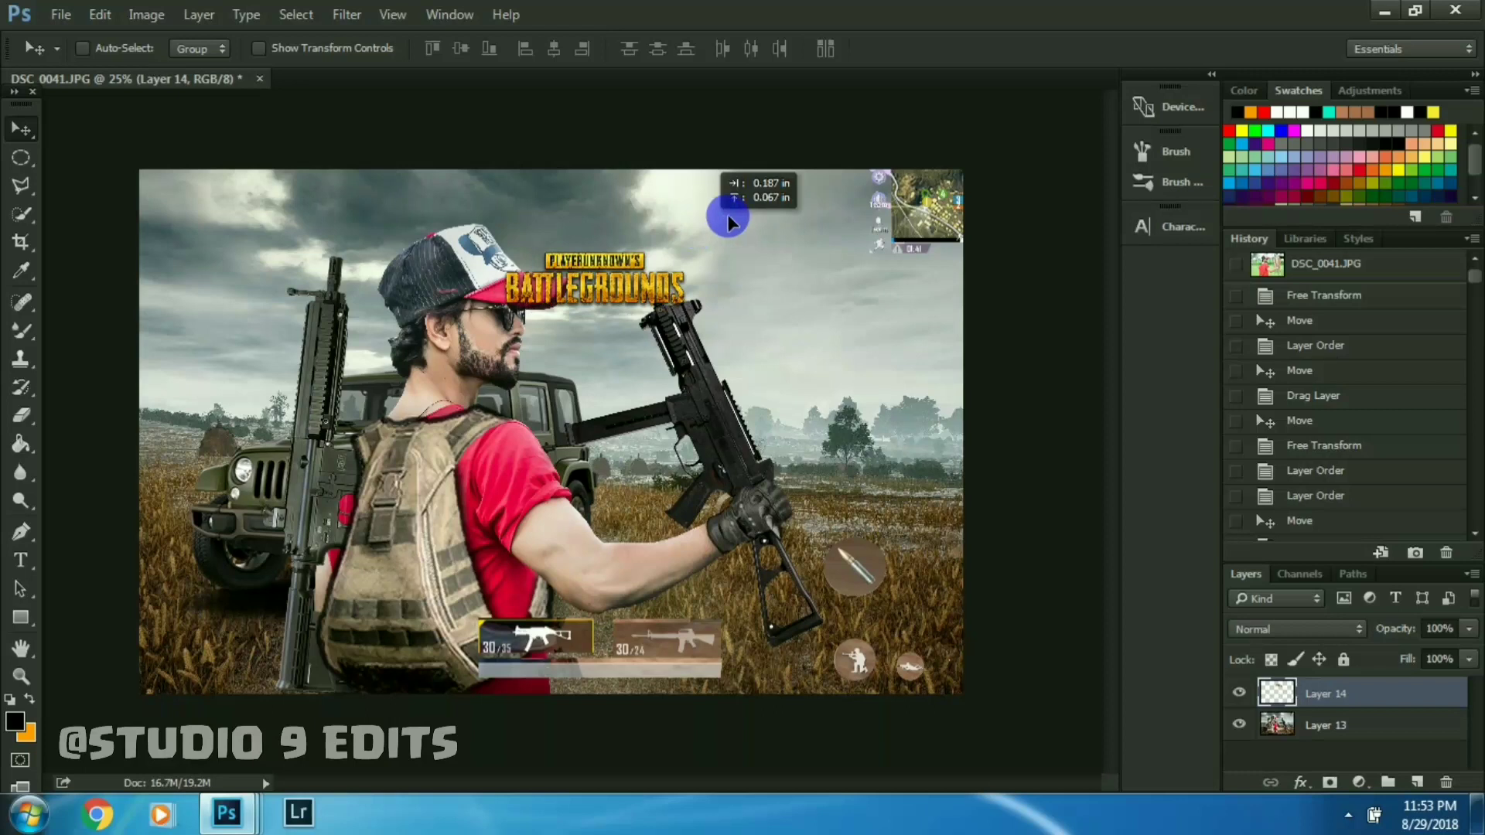
left_click_drag(727, 215, 778, 199)
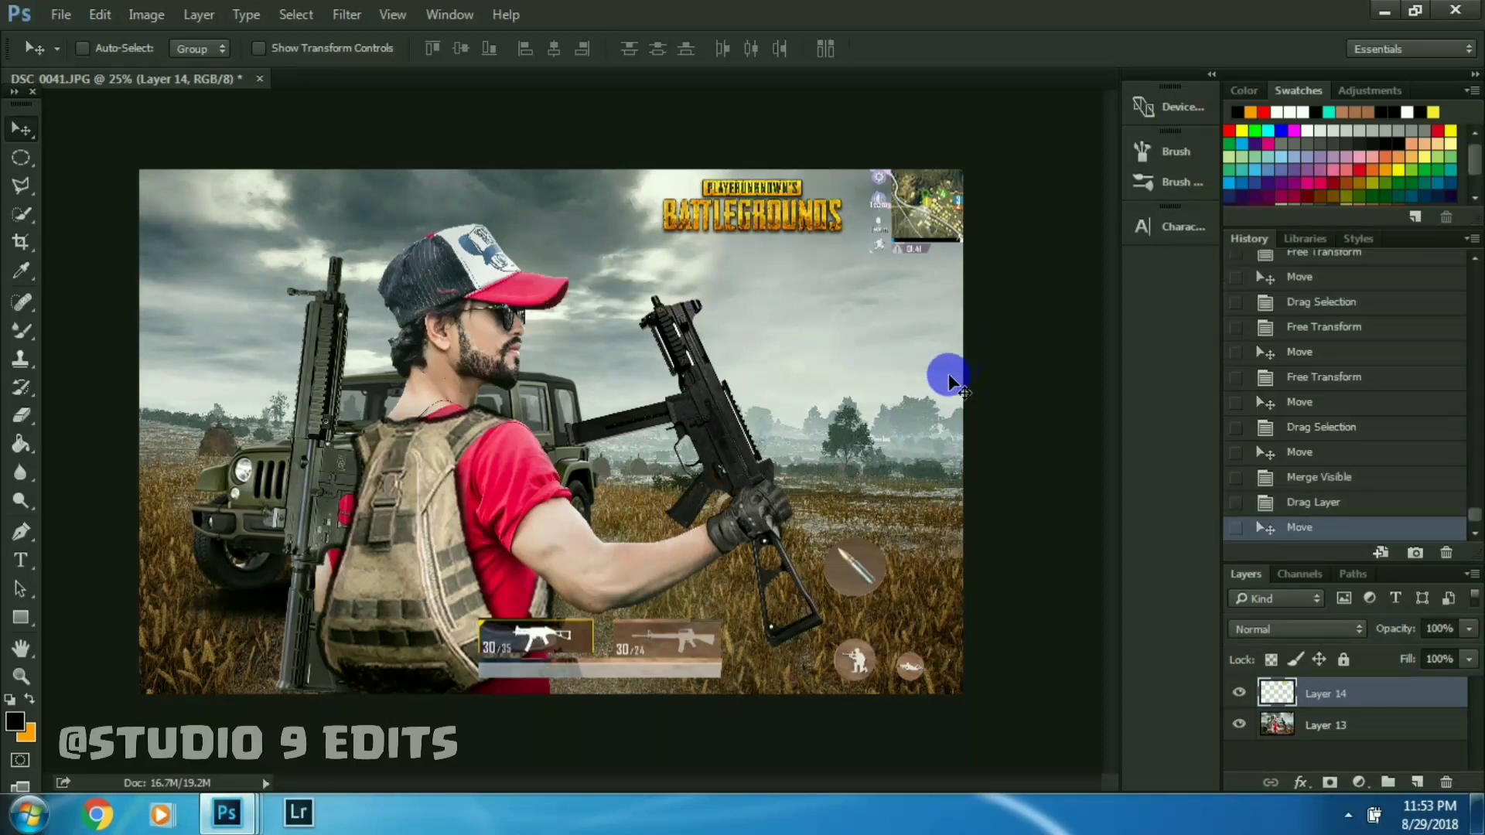
right_click(1337, 696)
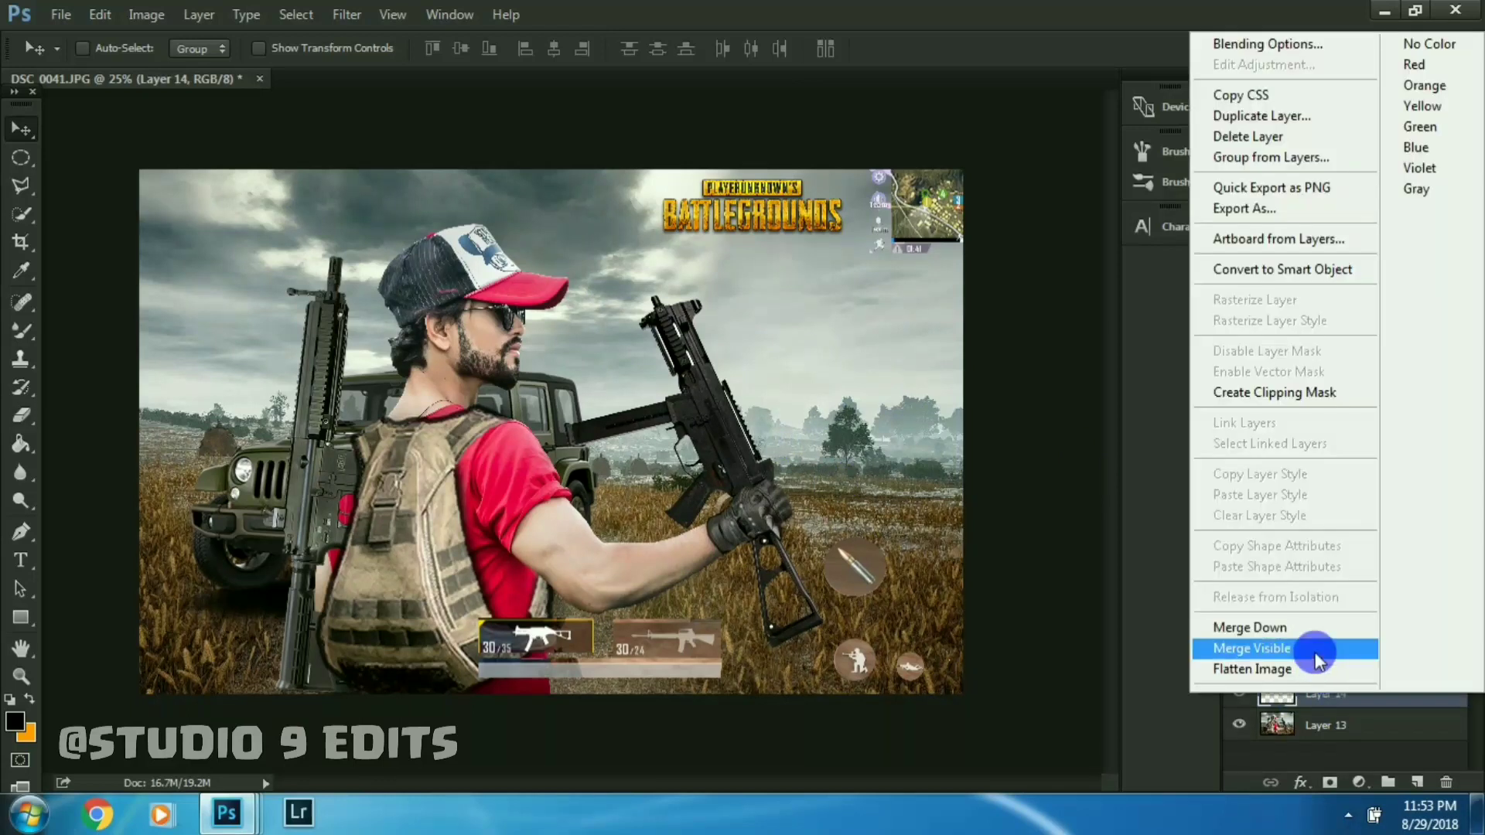
left_click(1315, 650)
key("ctrl+plus")
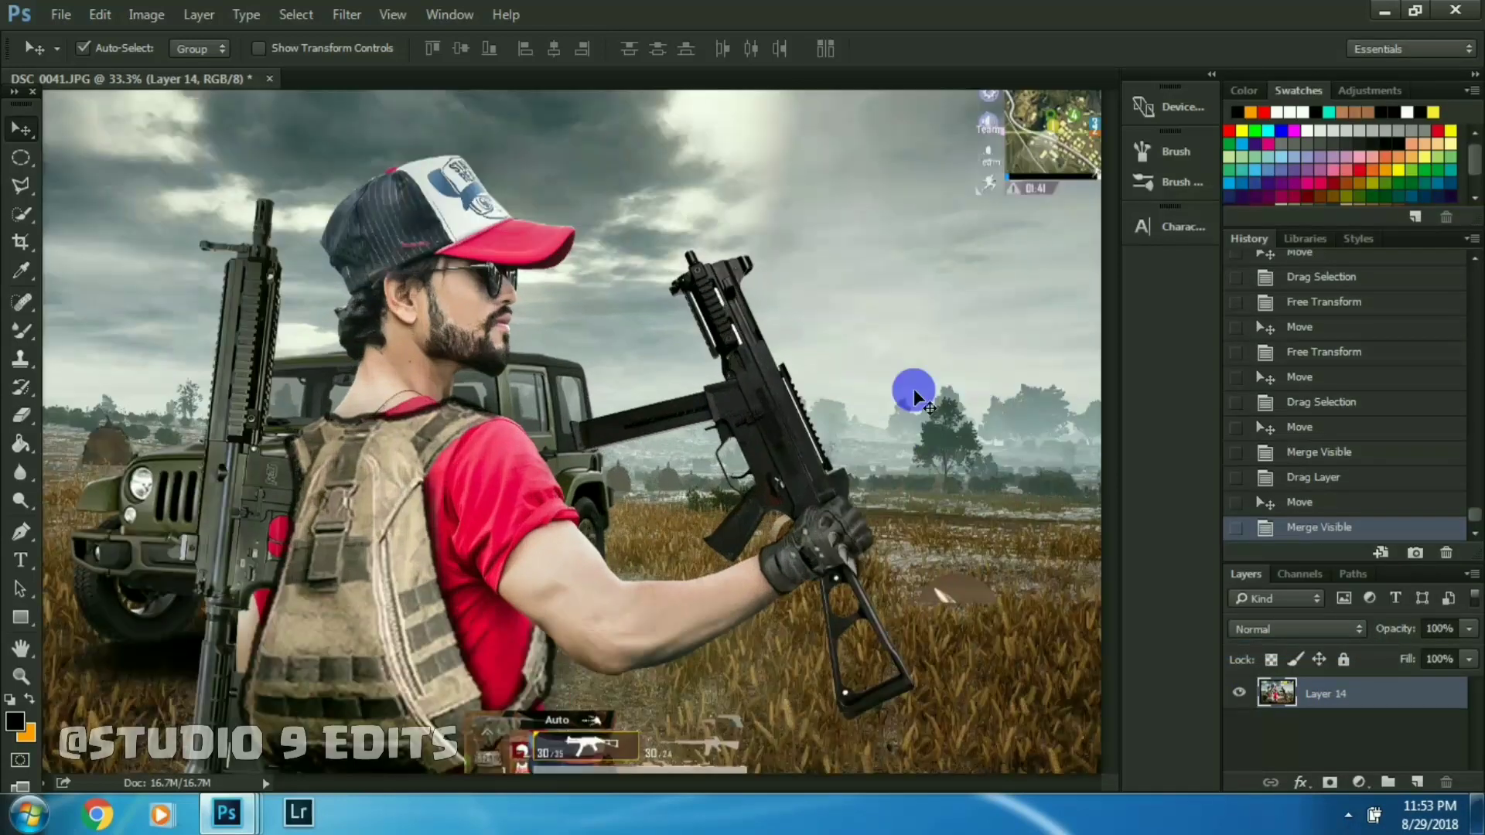
key("ctrl+plus")
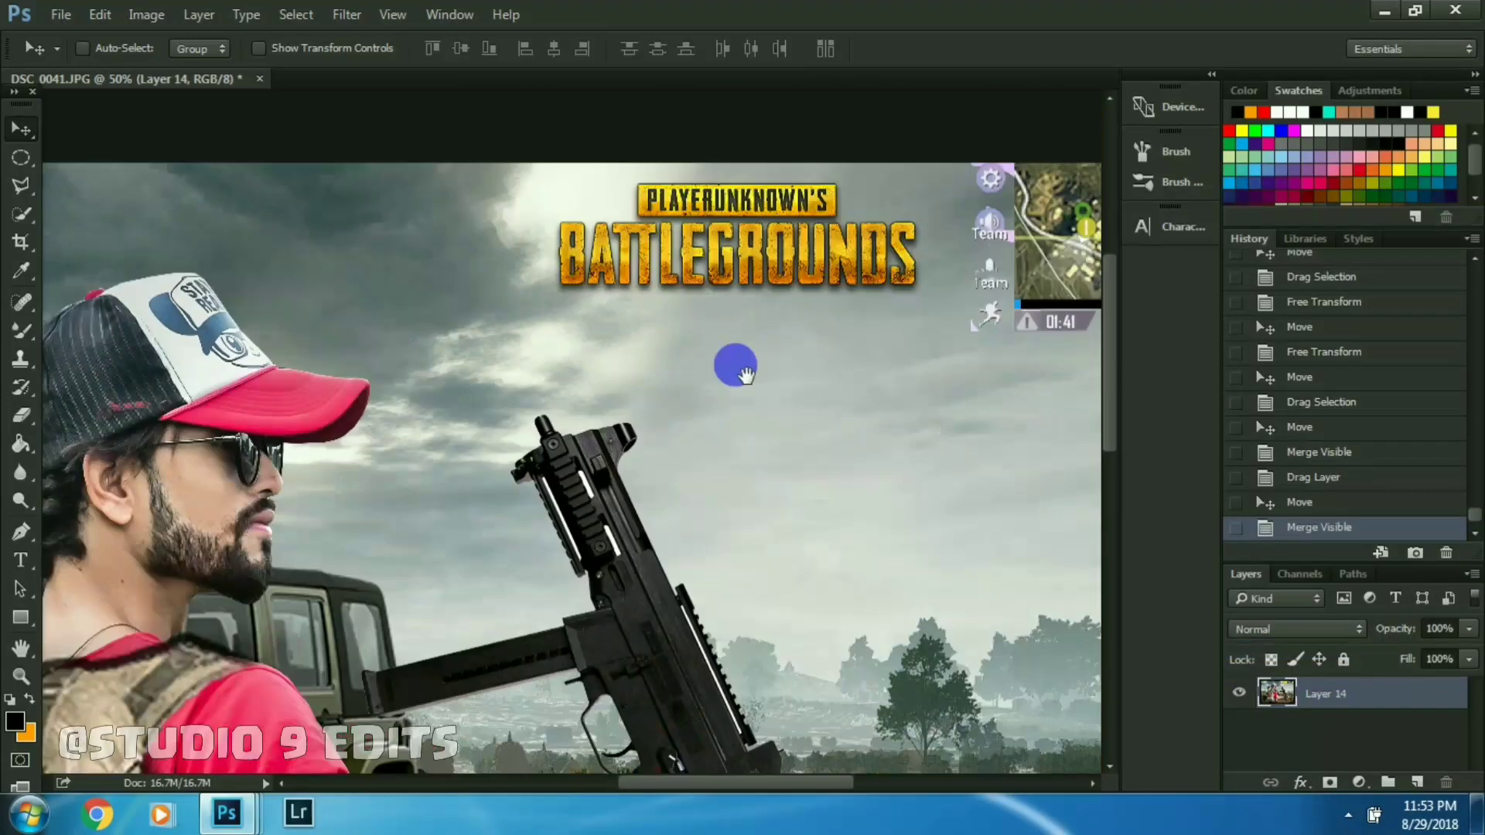
key("ctrl+minus")
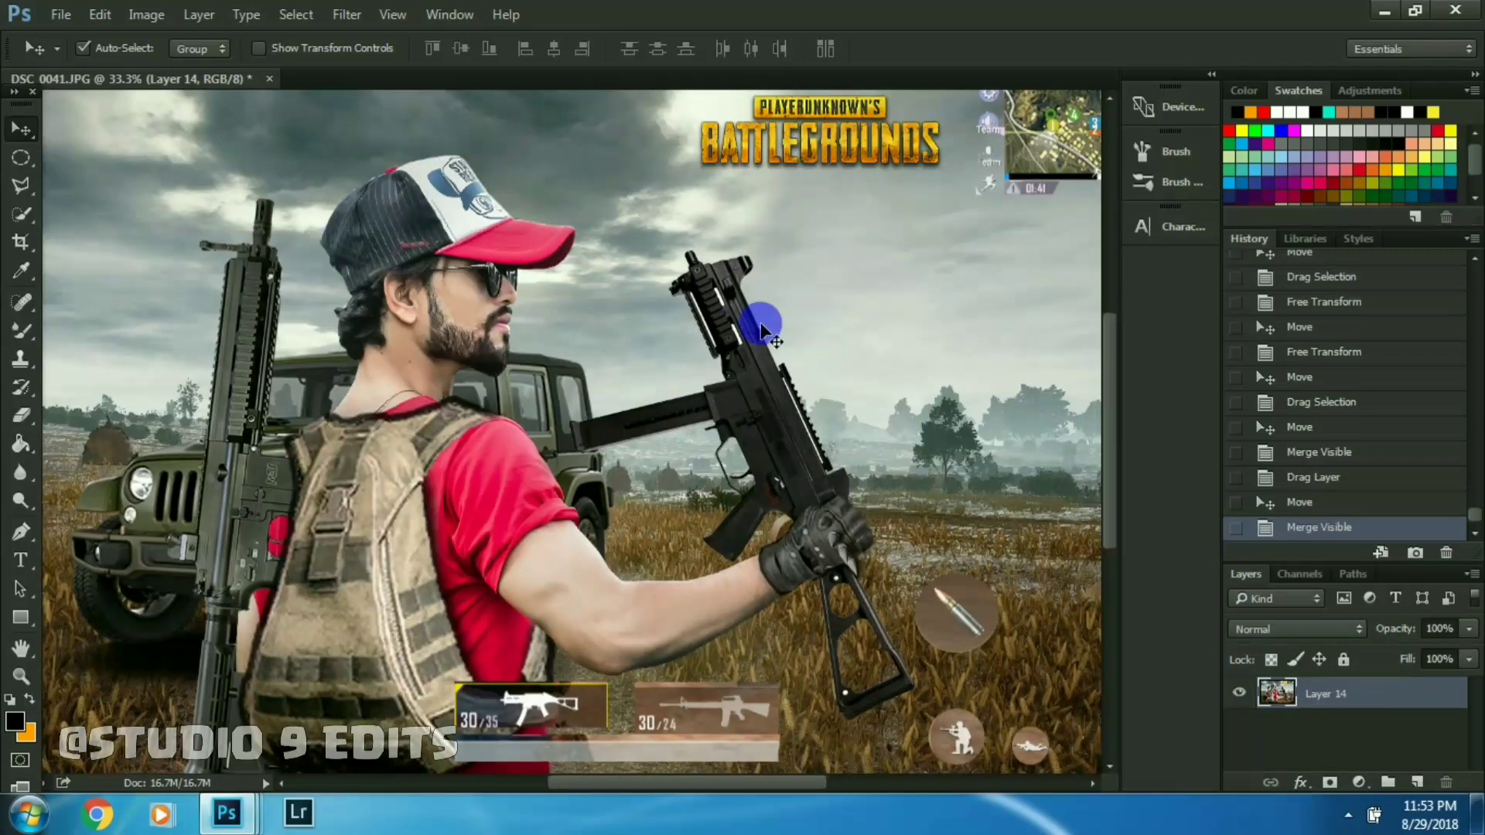
key("ctrl+minus")
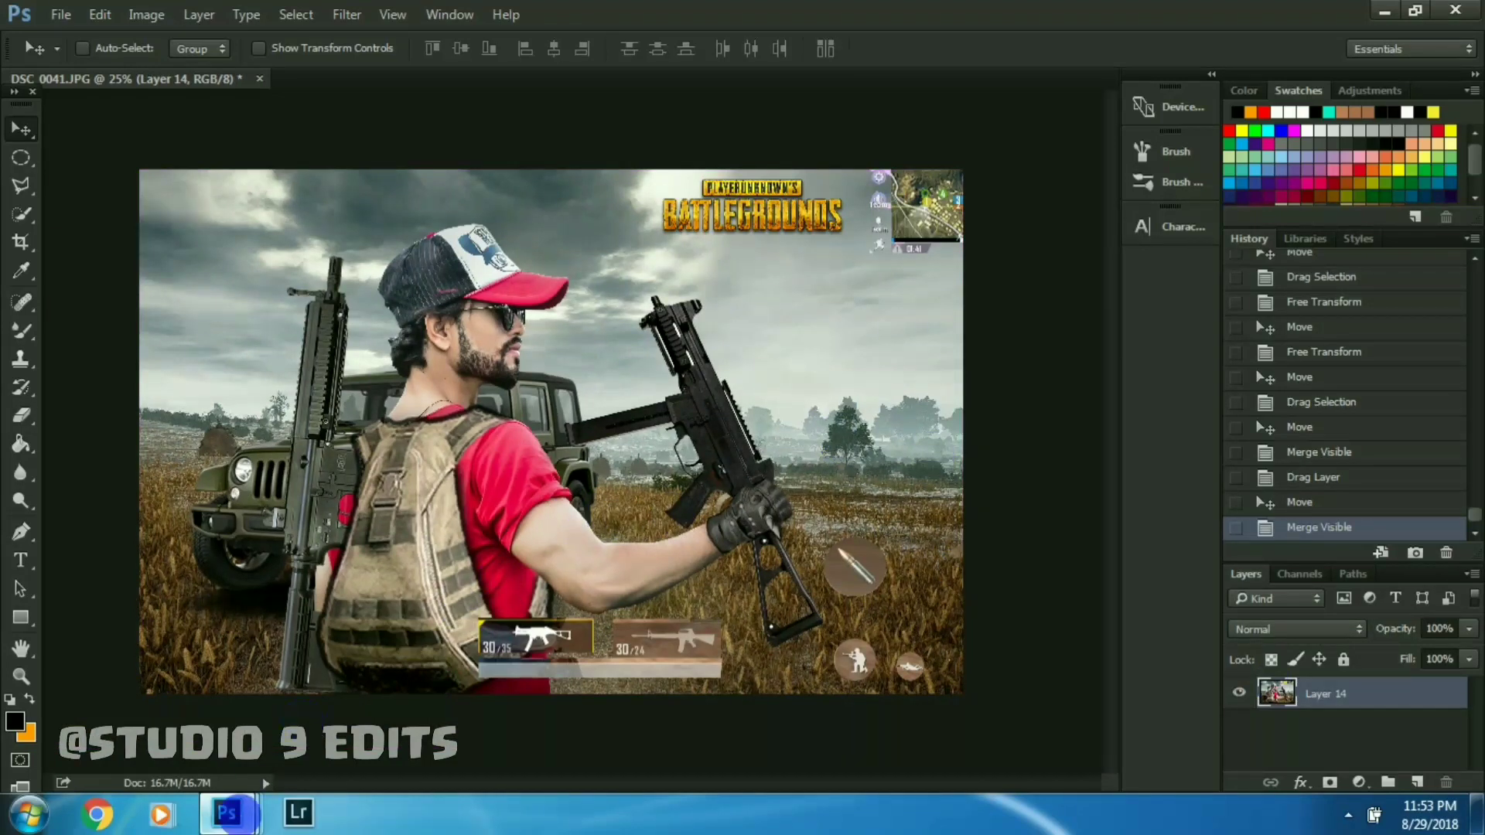
- Circle the round HUD button in the screenshot and move it into the composite's lower left
mouse_move(227, 814)
left_click(1253, 727)
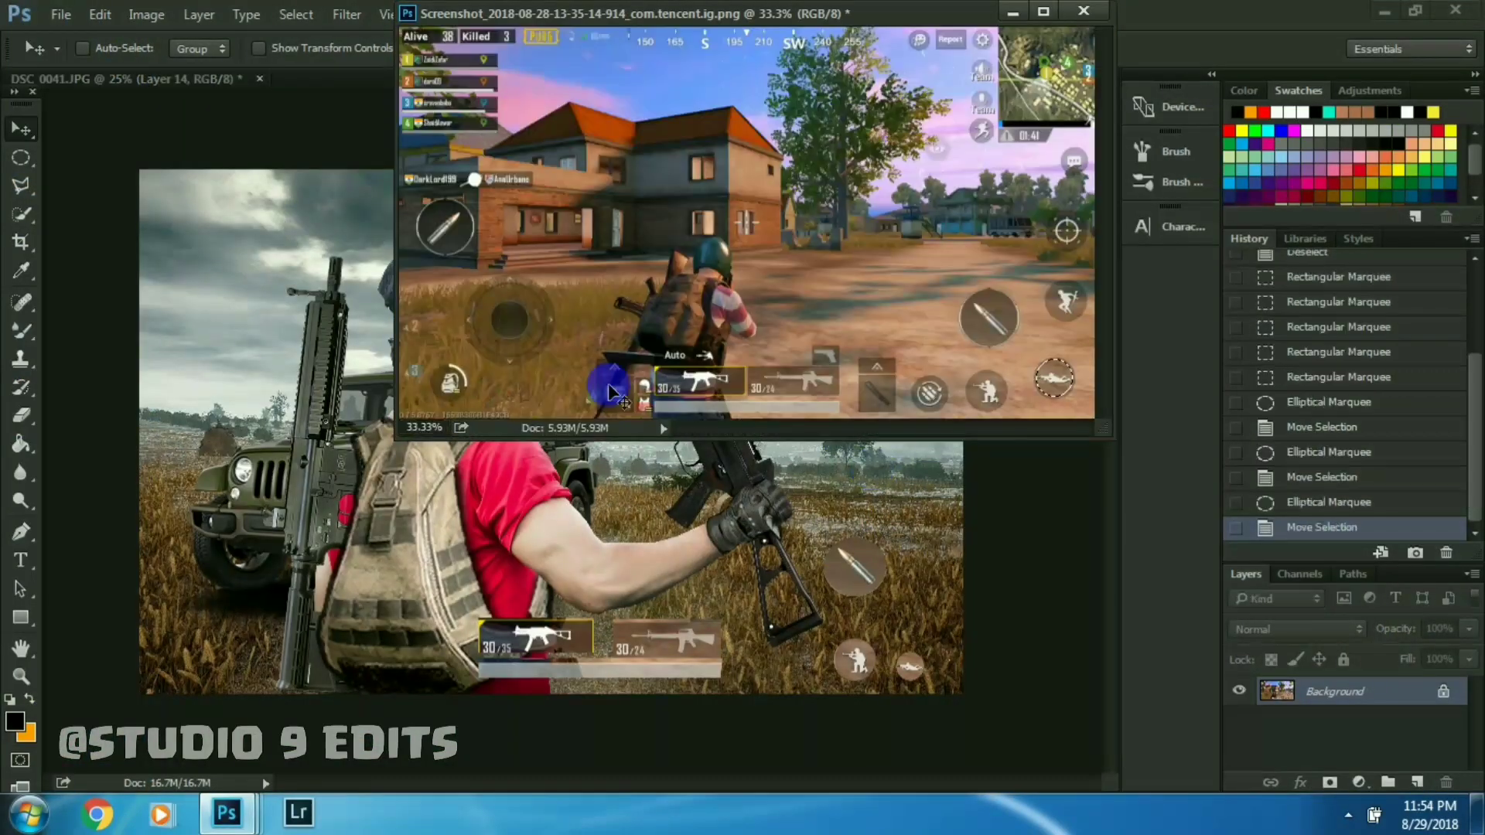
left_click(21, 157)
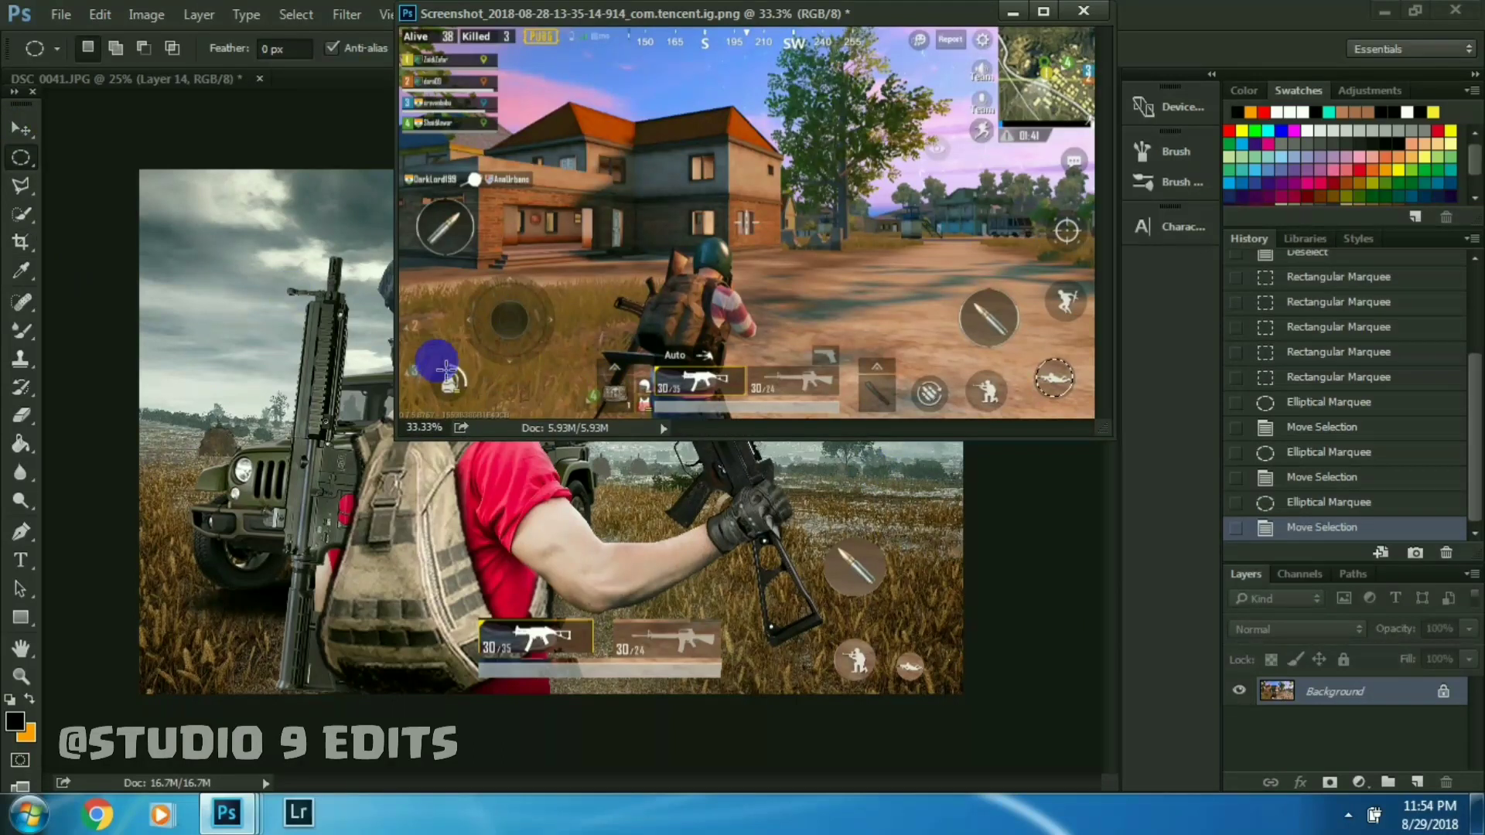
left_click_drag(446, 370, 475, 406)
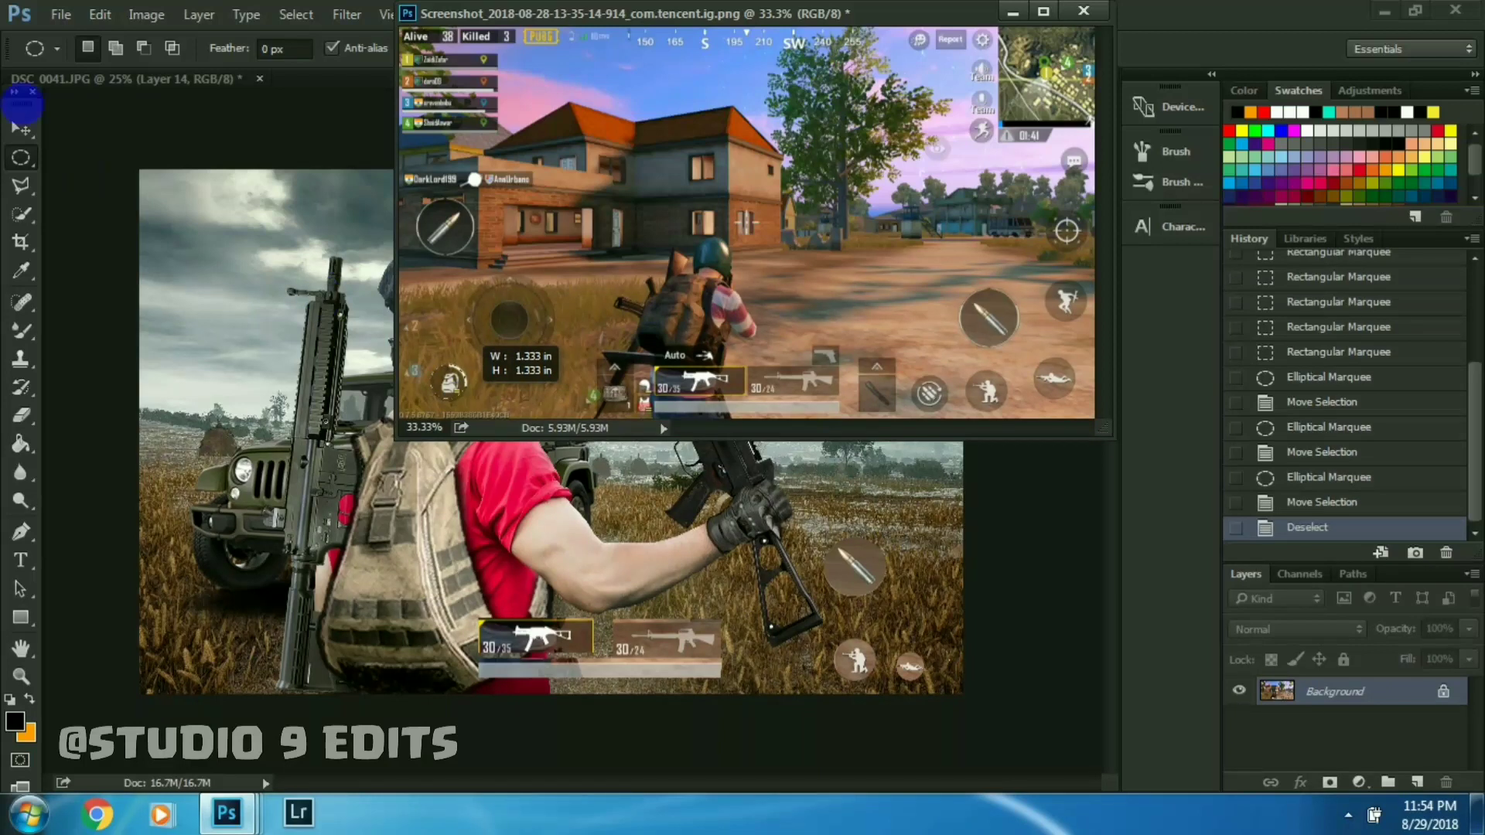
left_click_drag(475, 406, 515, 394)
key("v")
mouse_move(306, 550)
left_mouse_down()
mouse_move(228, 649)
mouse_move(334, 557)
left_mouse_up()
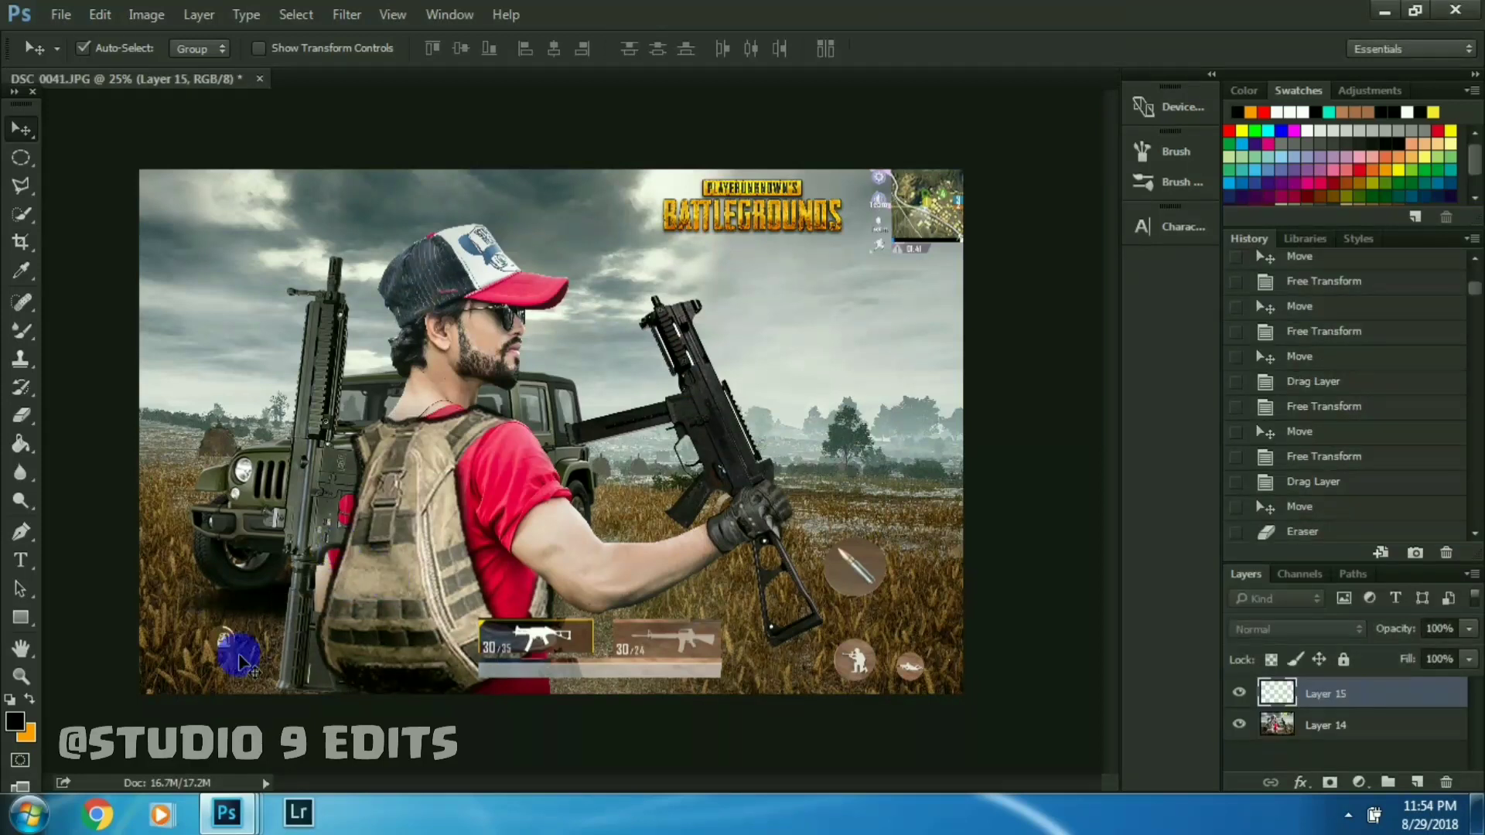
- Enlarge the pasted button and merge all visible layers into one
key("ctrl+t")
left_click_drag(256, 675, 250, 671)
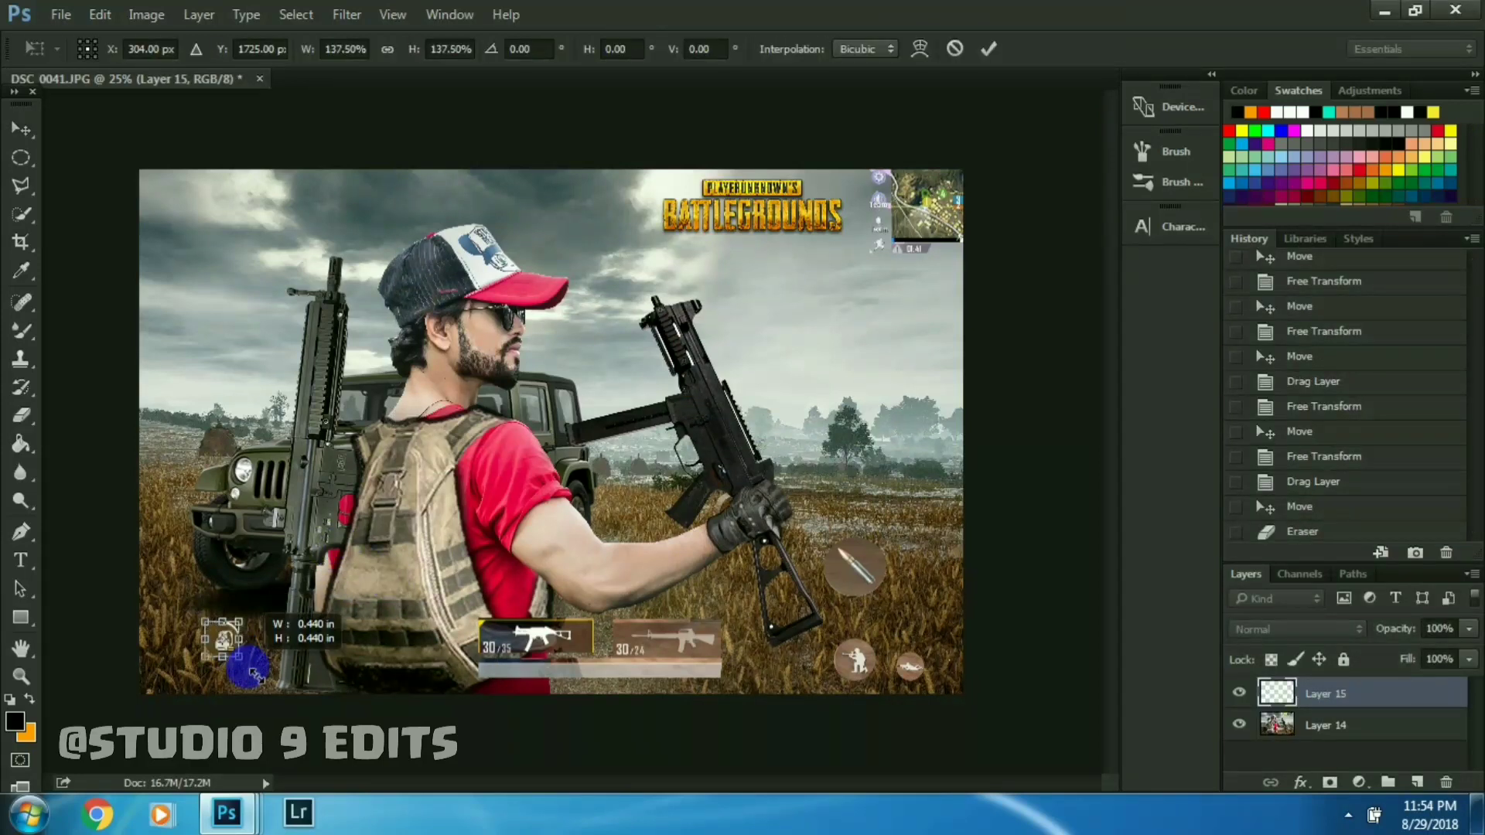
key("Return")
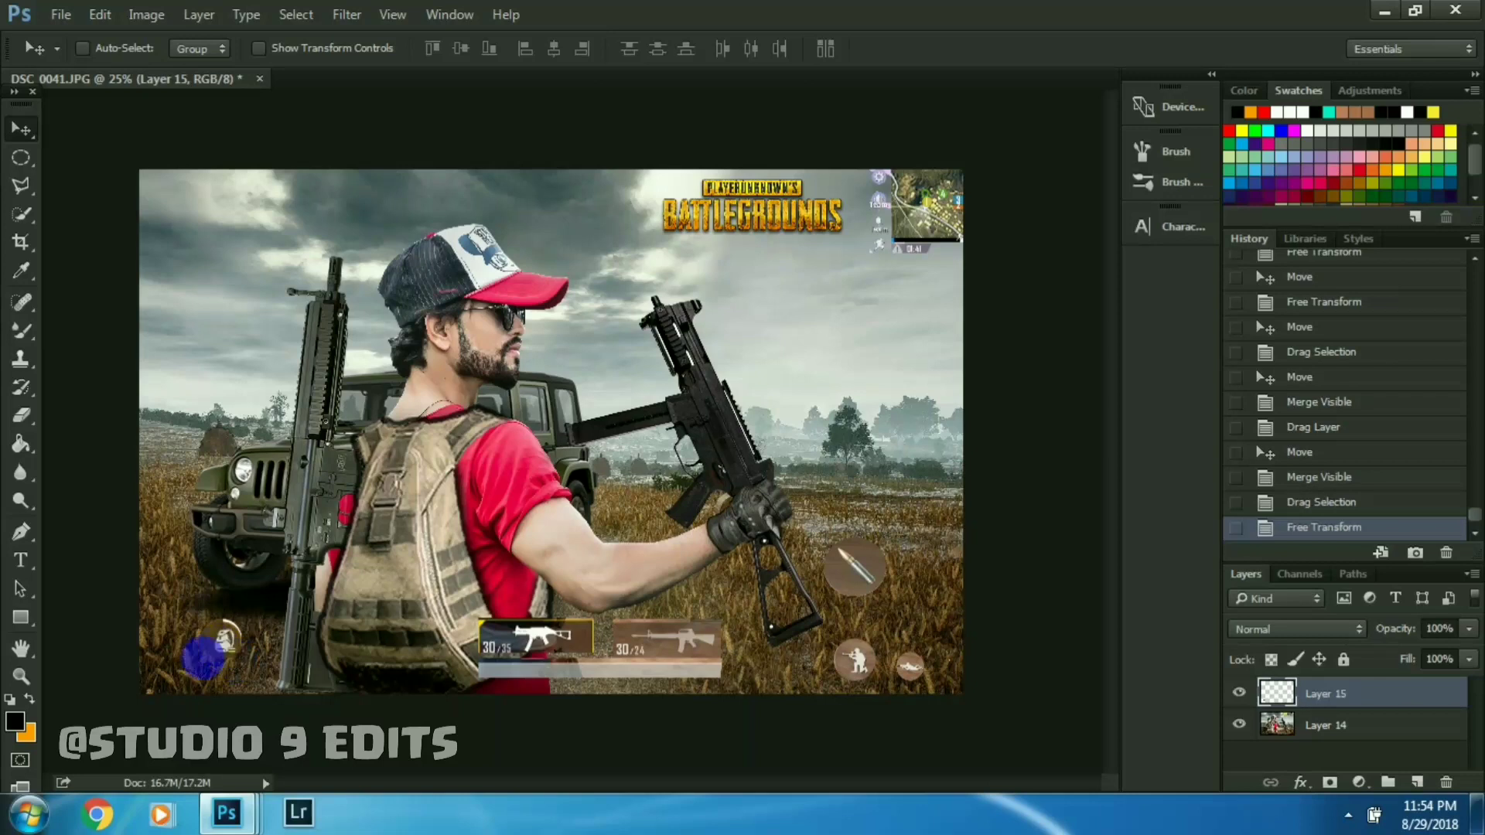
right_click(1324, 702)
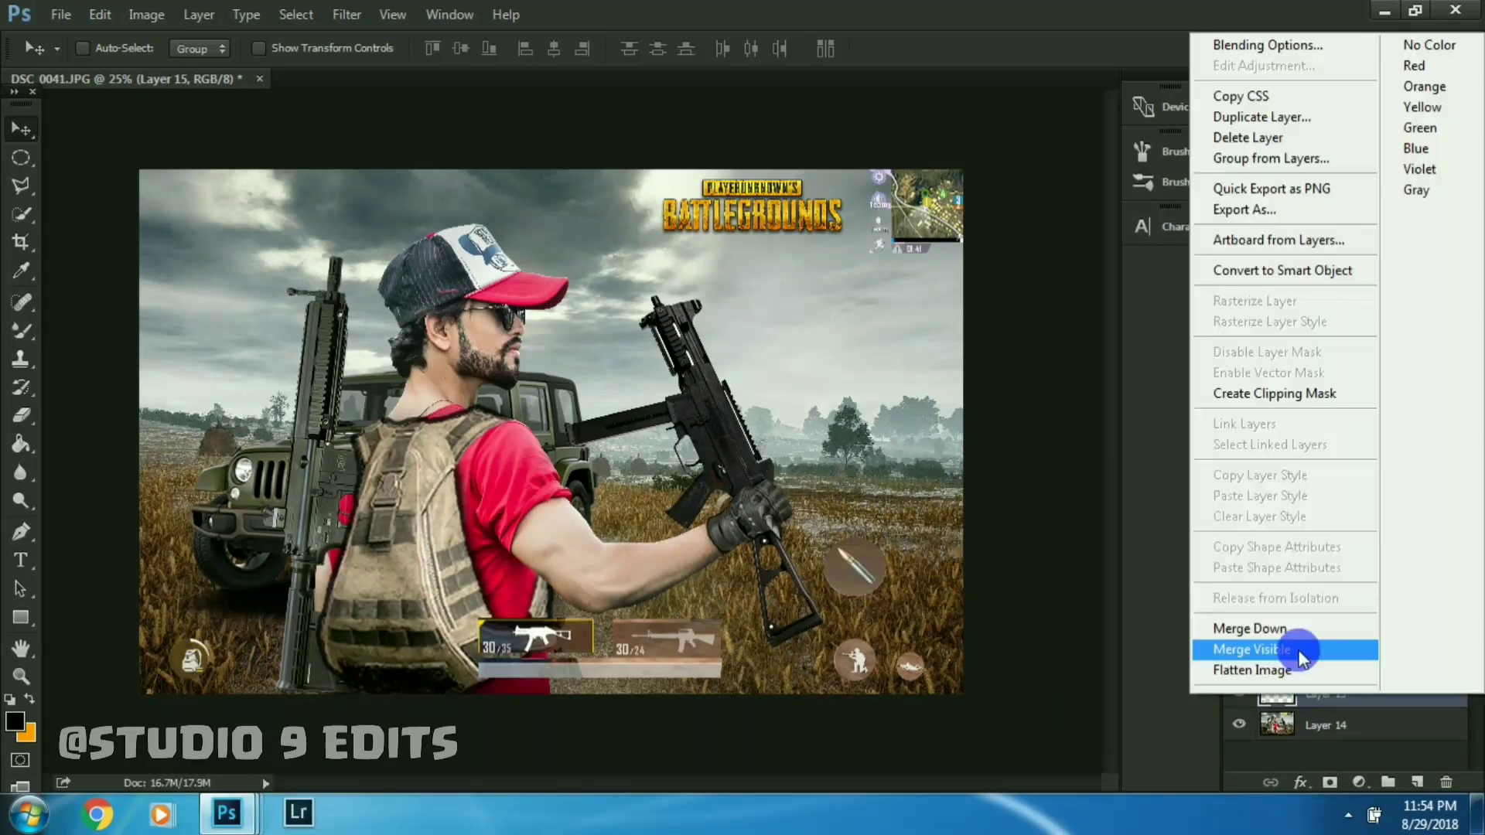
left_click(1302, 652)
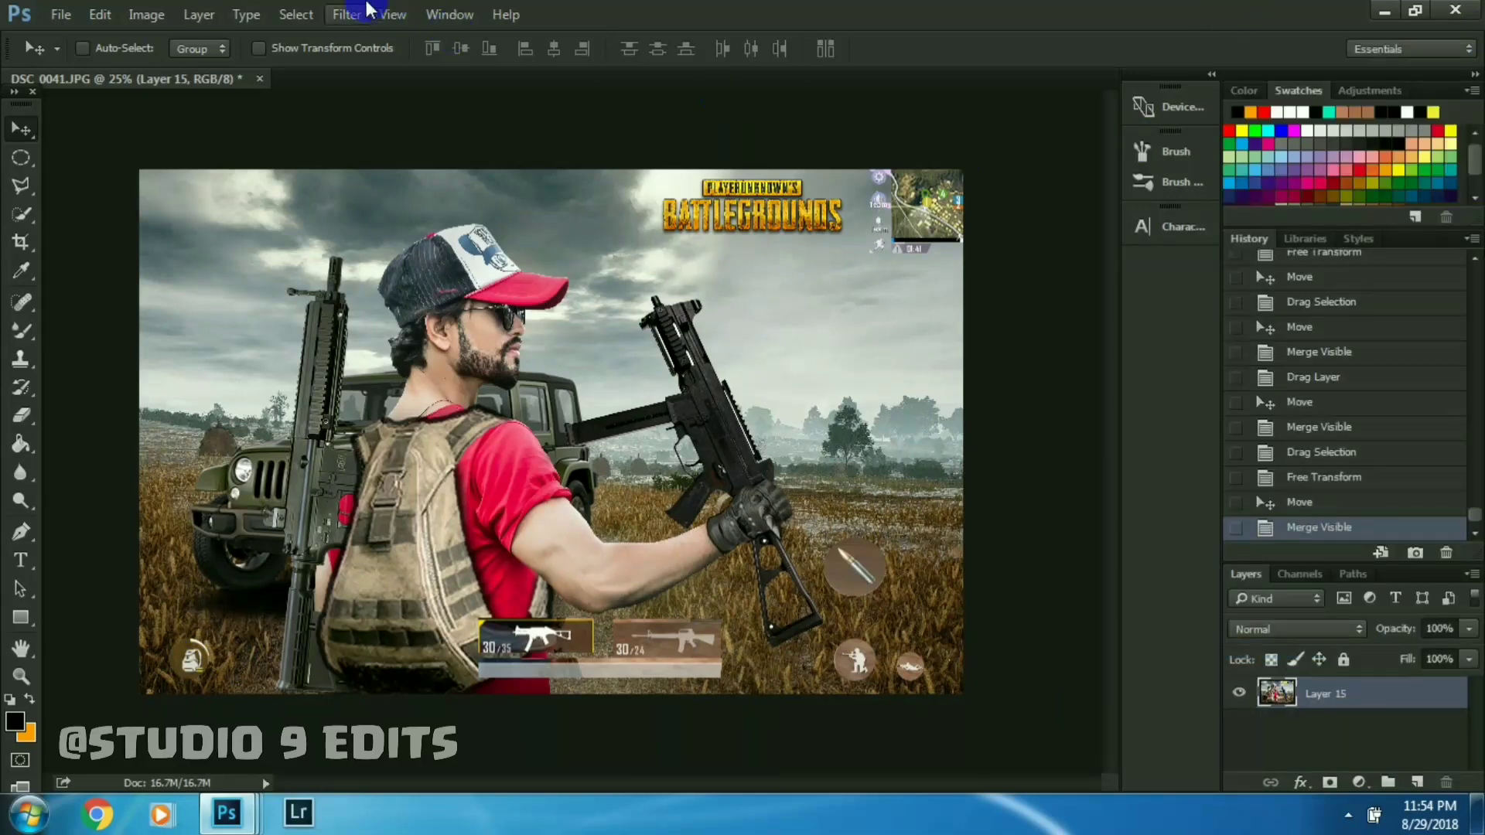
- Zoom in on the man's cap and blur the edges of its brim
scroll(740, 371, "up", 1)
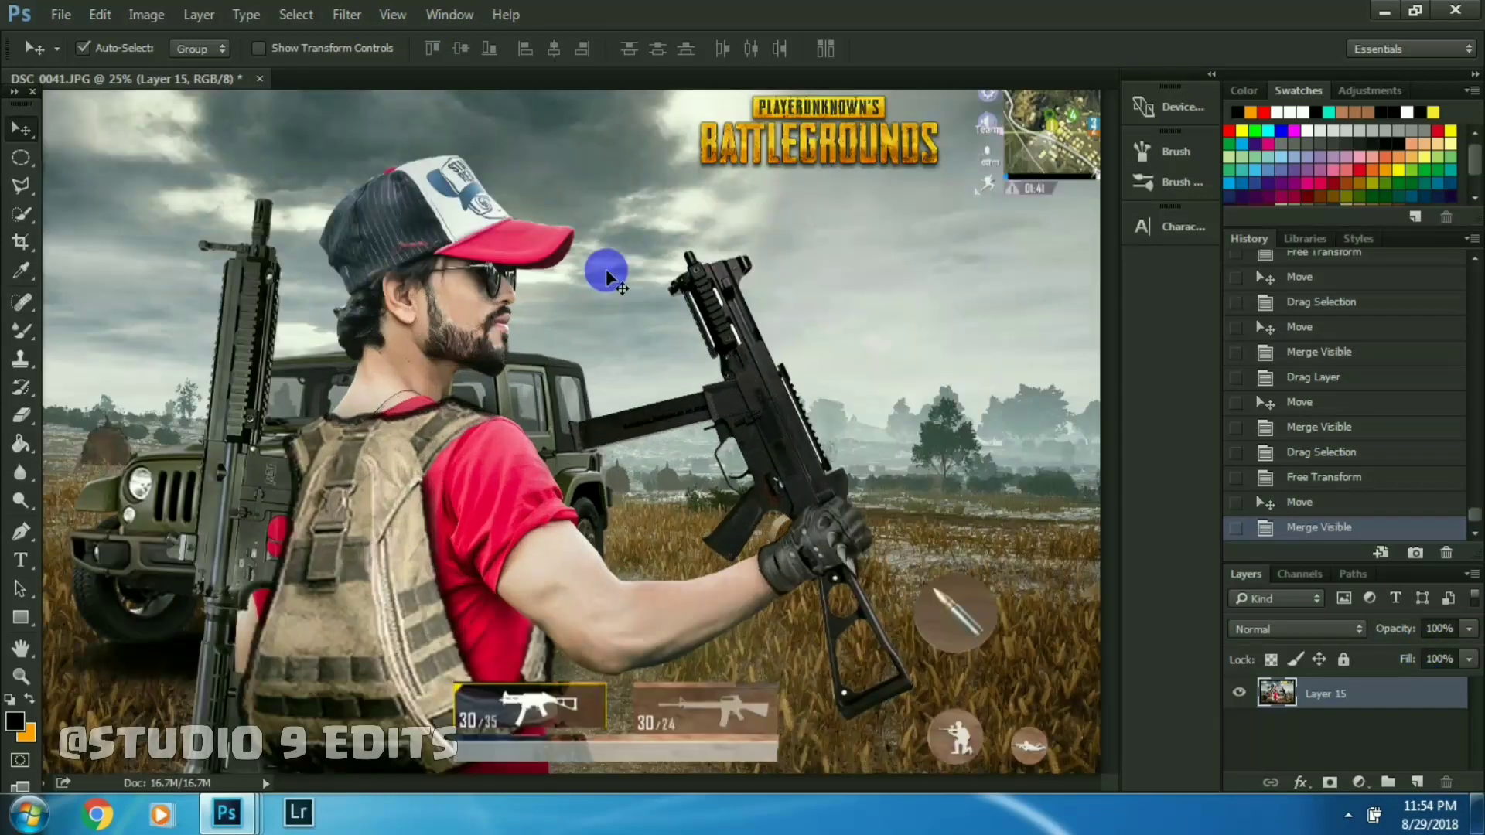
scroll(606, 268, "up", 1)
scroll(544, 209, "up", 1)
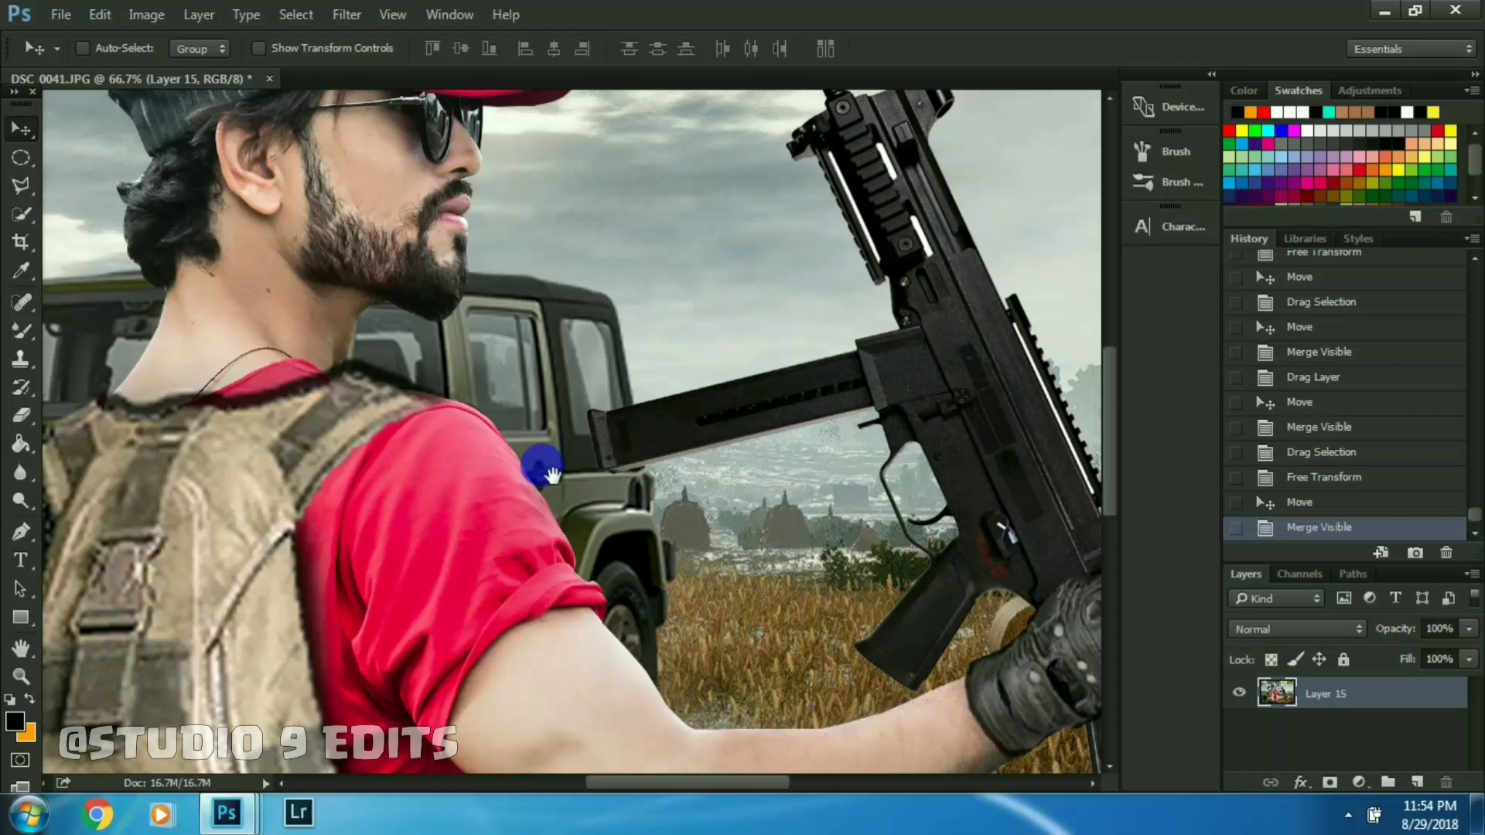
mouse_move(576, 297)
left_mouse_down()
mouse_move(570, 433)
mouse_move(590, 538)
left_mouse_up()
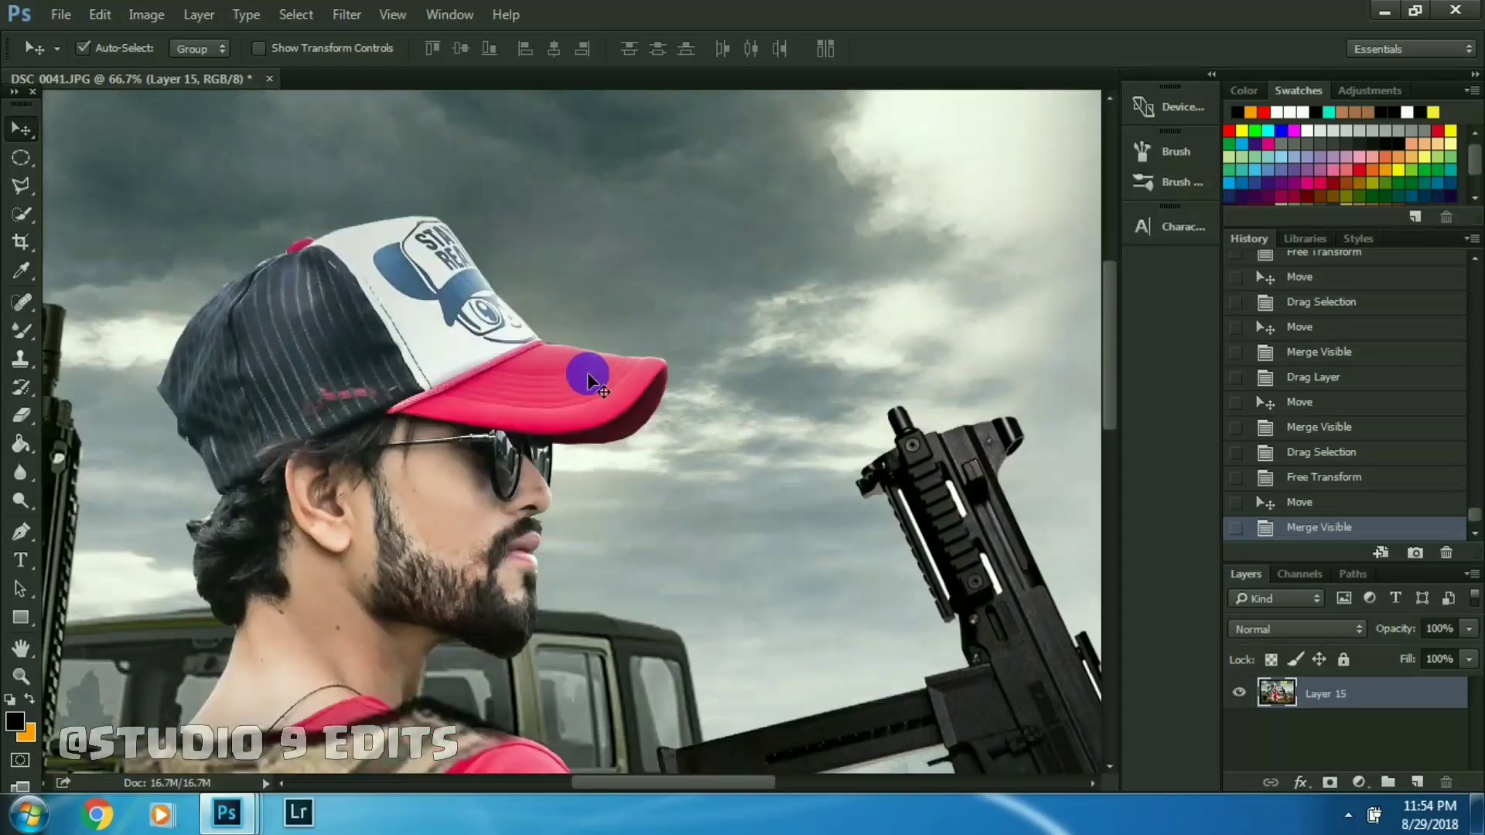
key("ctrl+plus")
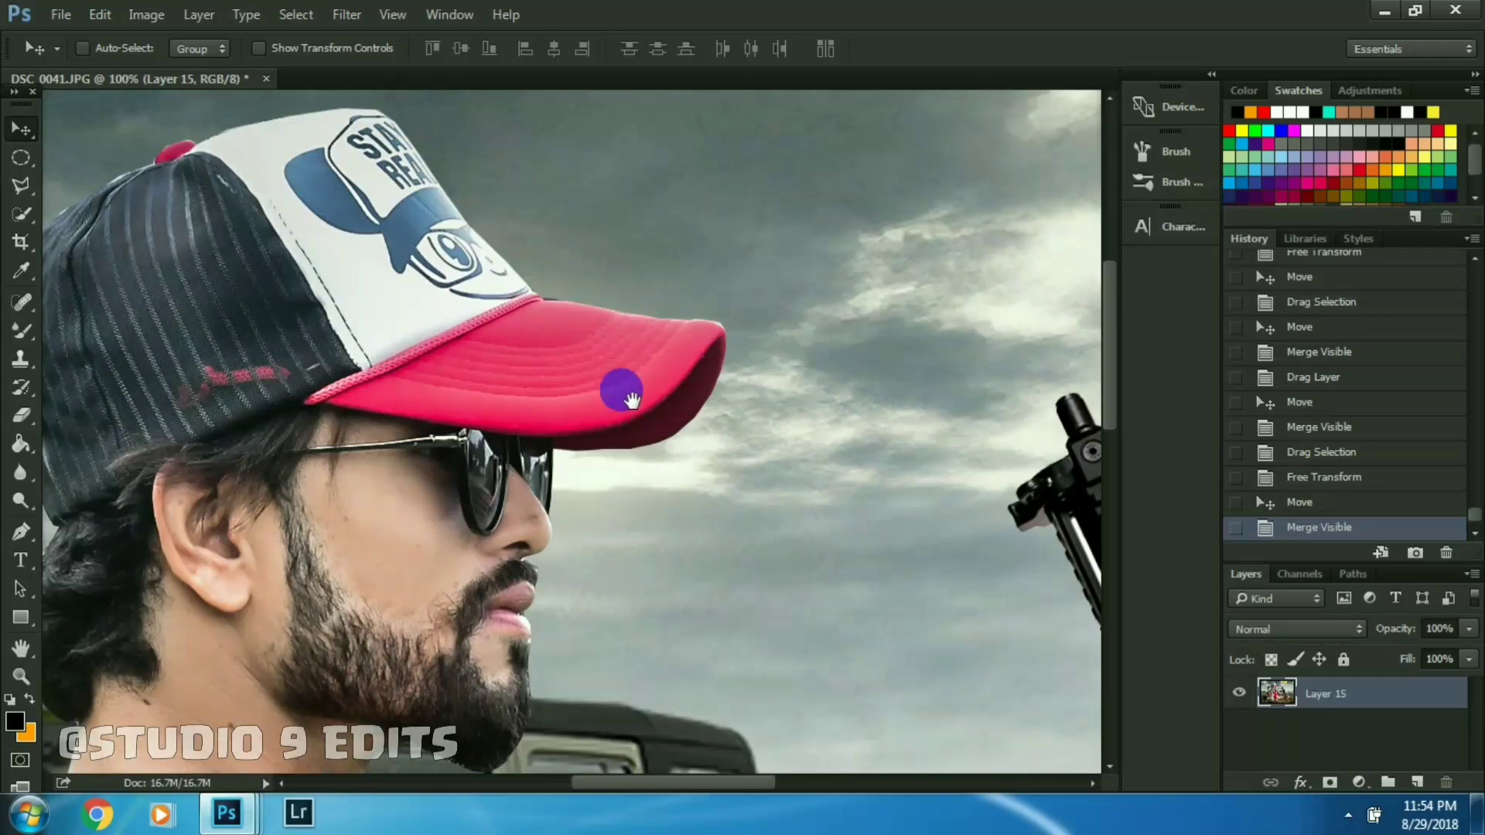
left_click(21, 473)
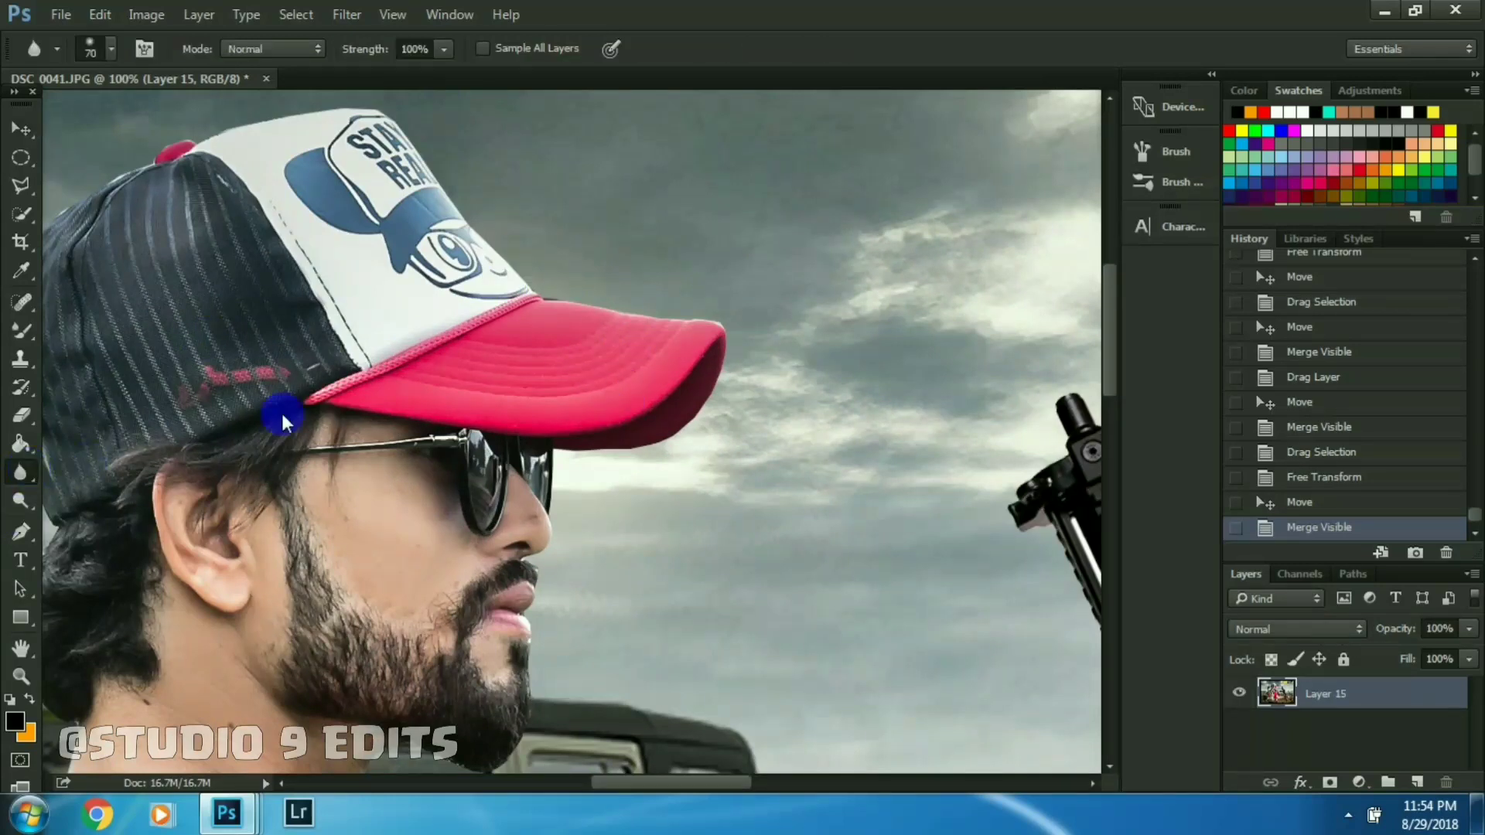
left_click_drag(558, 299, 720, 346)
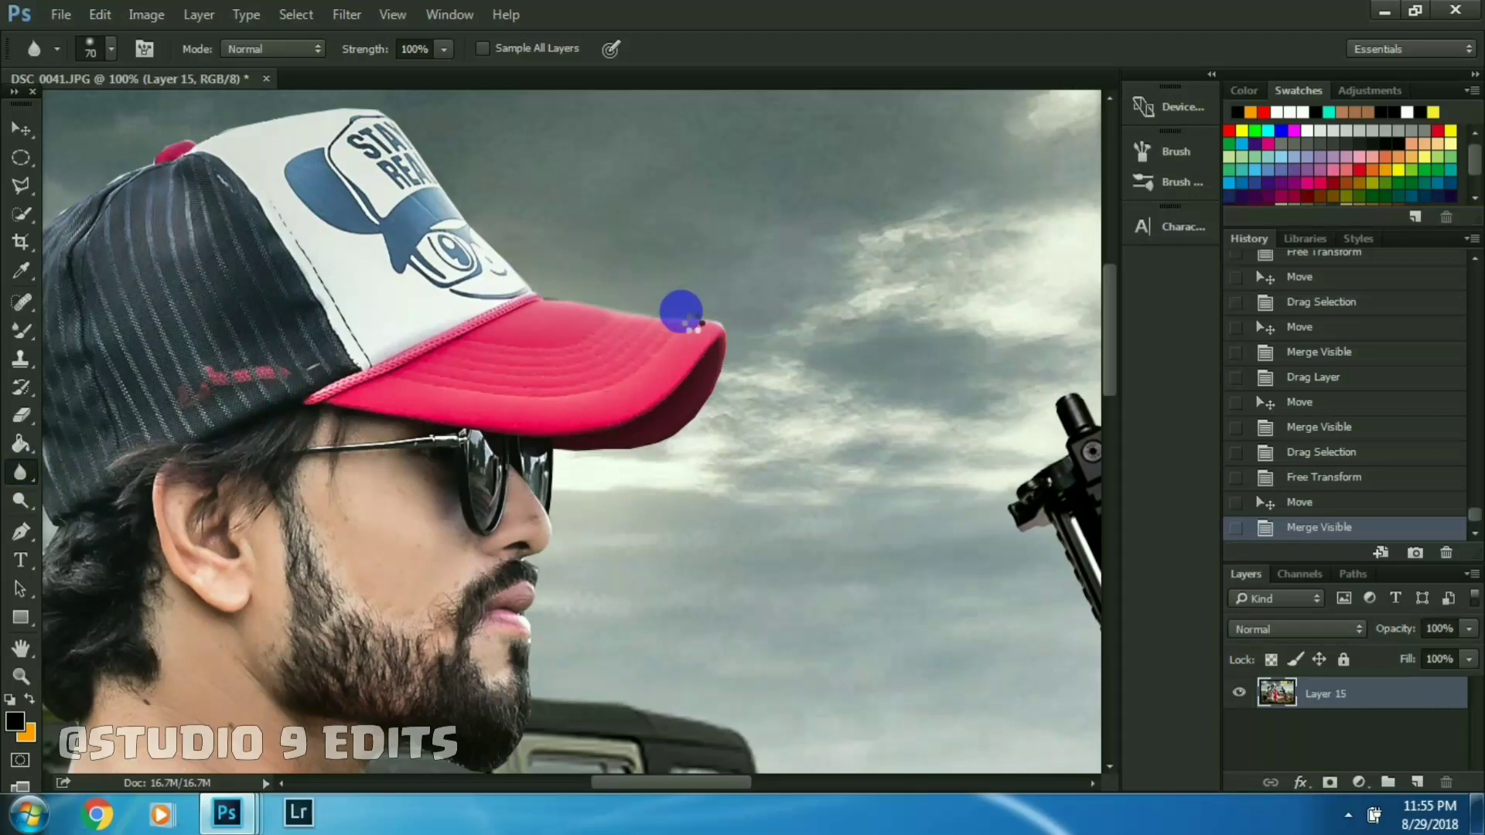
left_click_drag(696, 319, 727, 361)
mouse_move(704, 452)
left_mouse_down()
mouse_move(683, 474)
mouse_move(791, 408)
mouse_move(590, 288)
left_mouse_up()
left_click_drag(756, 278, 812, 321)
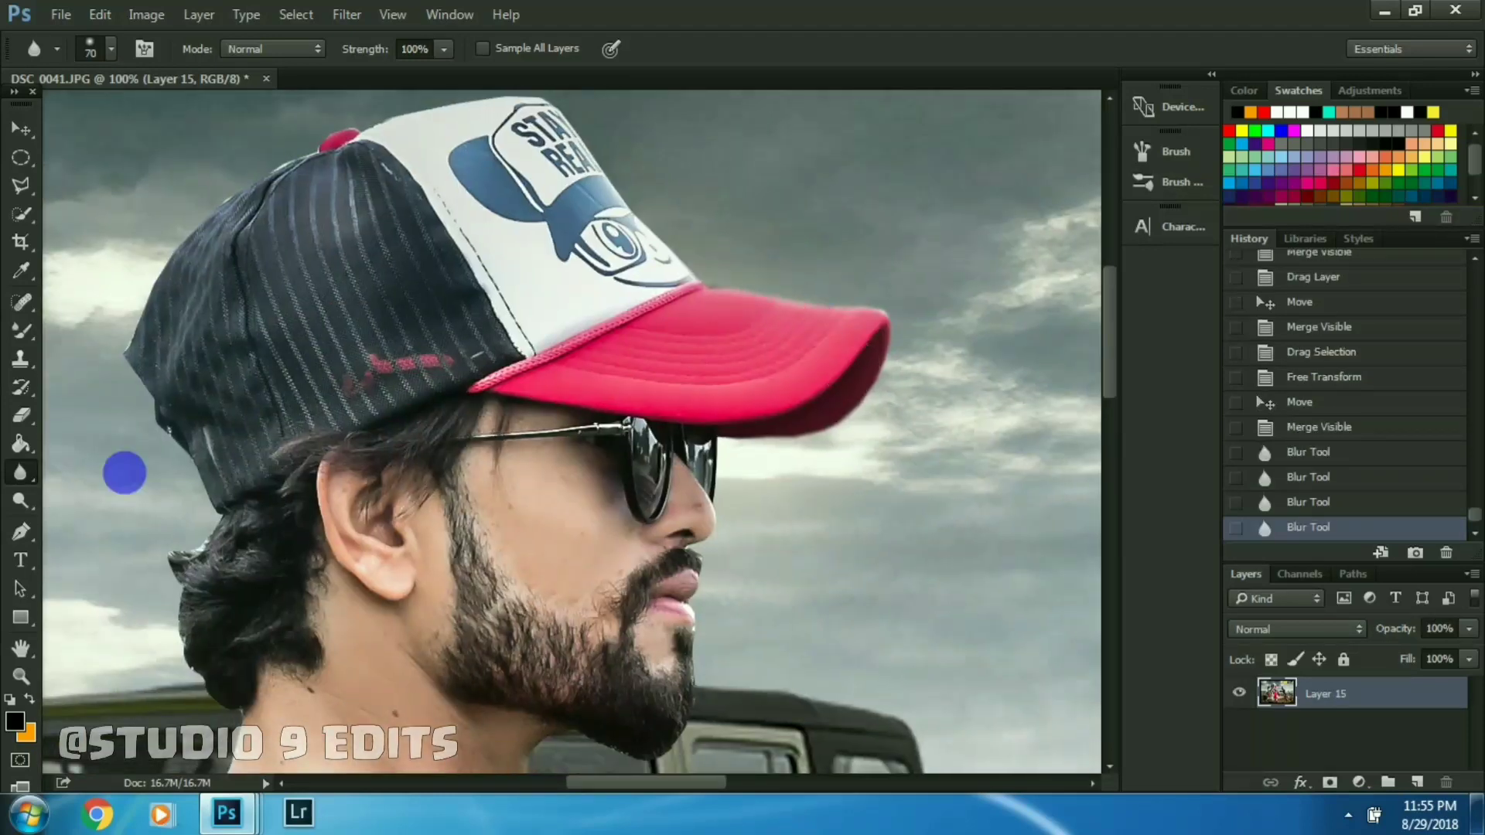
- Smudge the man's hair edges into the sky behind him
left_click_drag(30, 470, 85, 507)
mouse_move(232, 533)
left_mouse_down()
mouse_move(202, 569)
mouse_move(212, 600)
mouse_move(196, 648)
left_mouse_up()
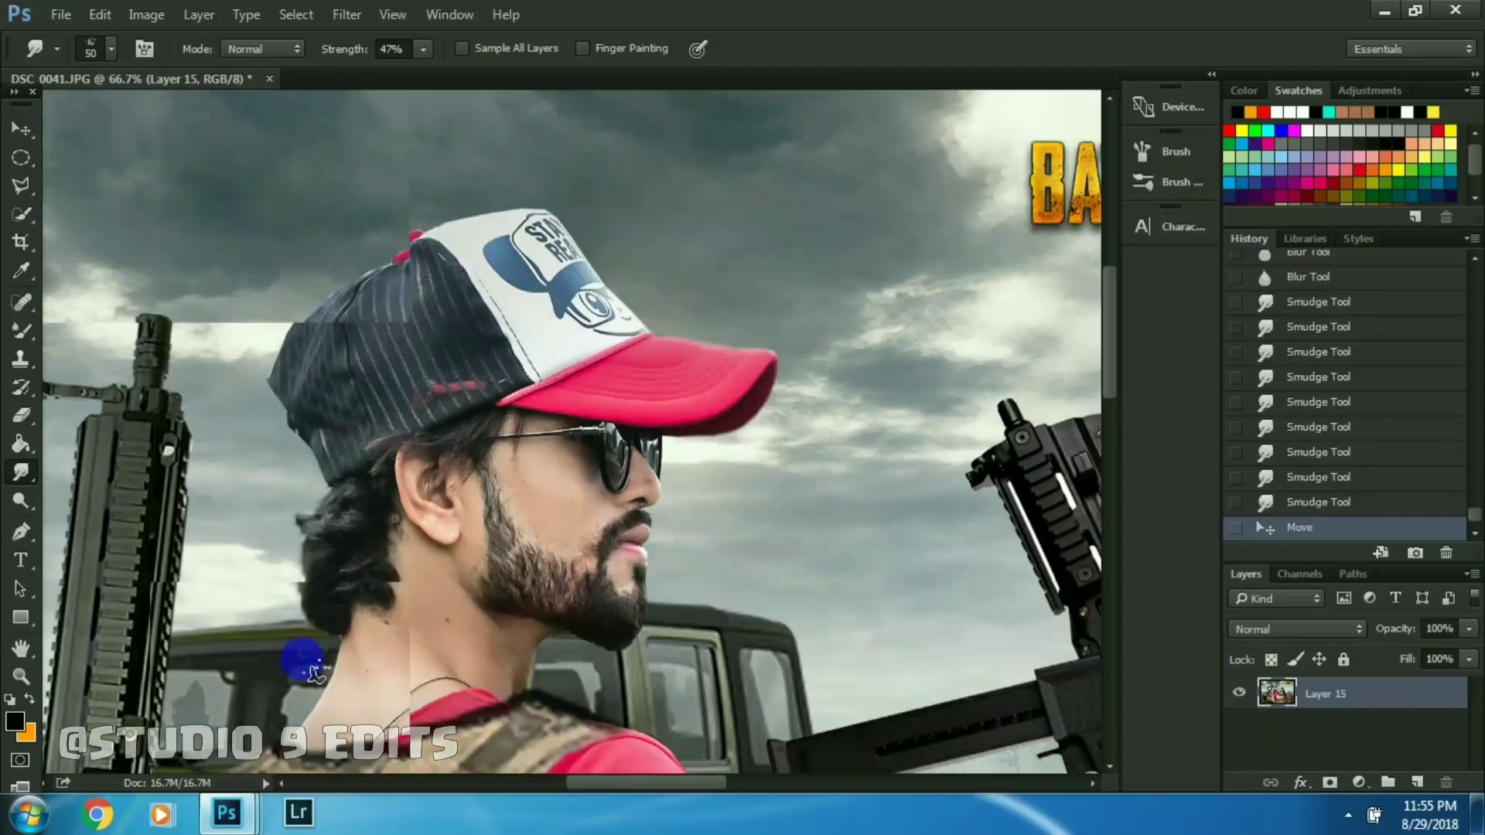
key("ctrl+minus")
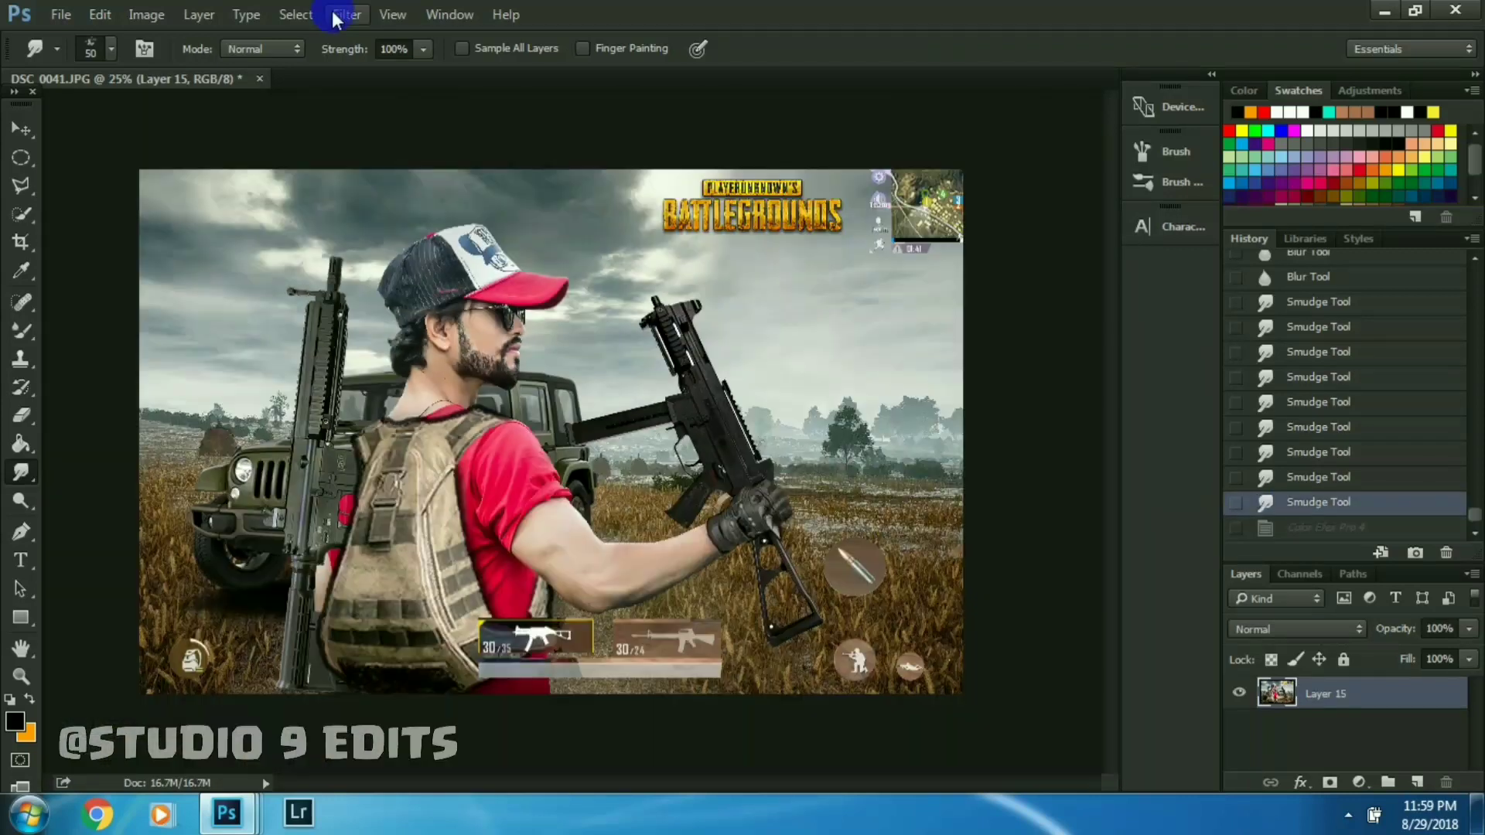
- Apply Noise > GREYCstoration at strength 50, previewing the face and retrying when prompted
left_click(346, 14)
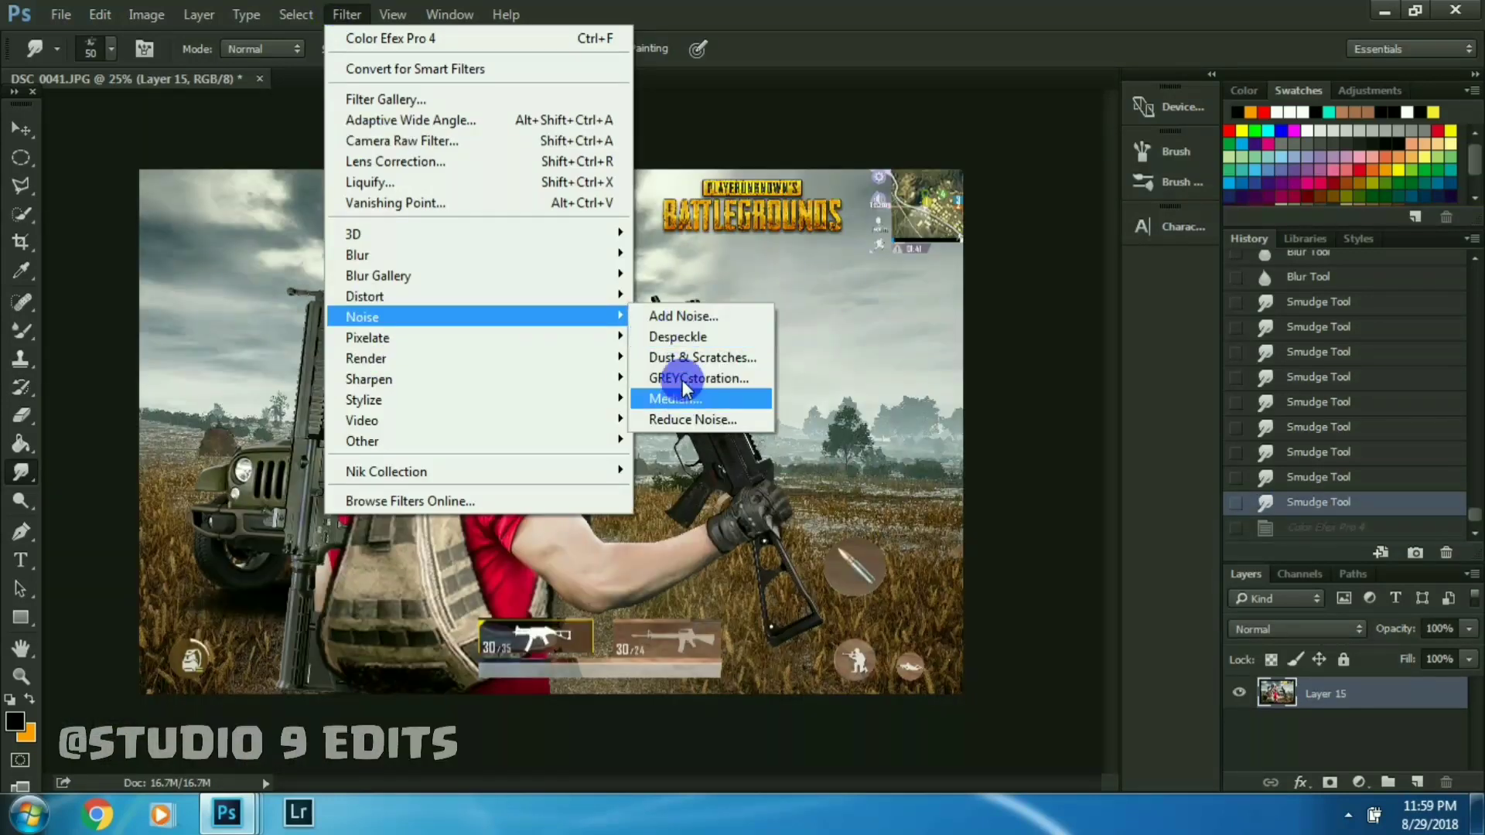
left_click(685, 379)
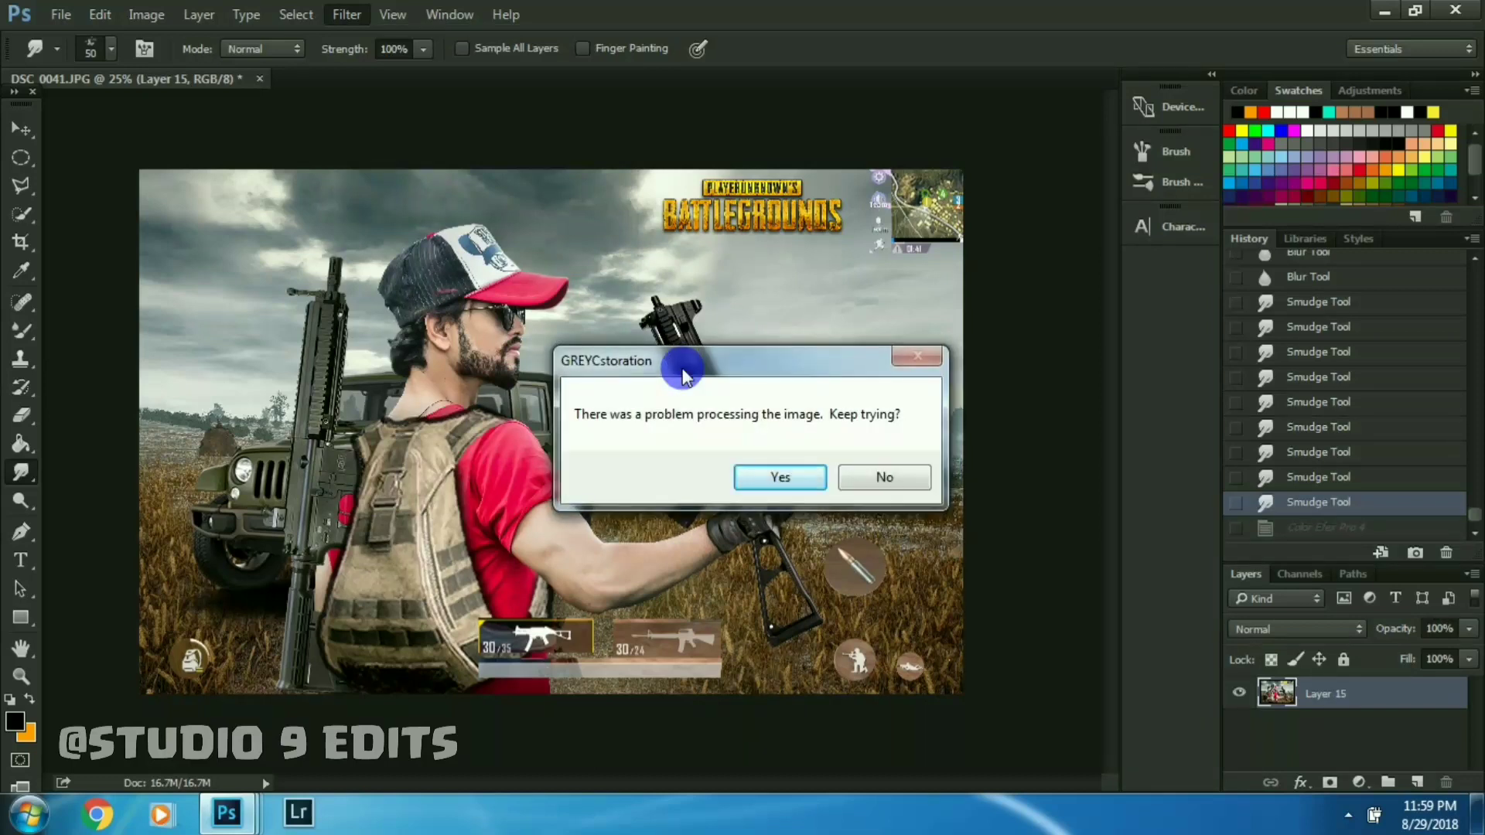
left_click(780, 477)
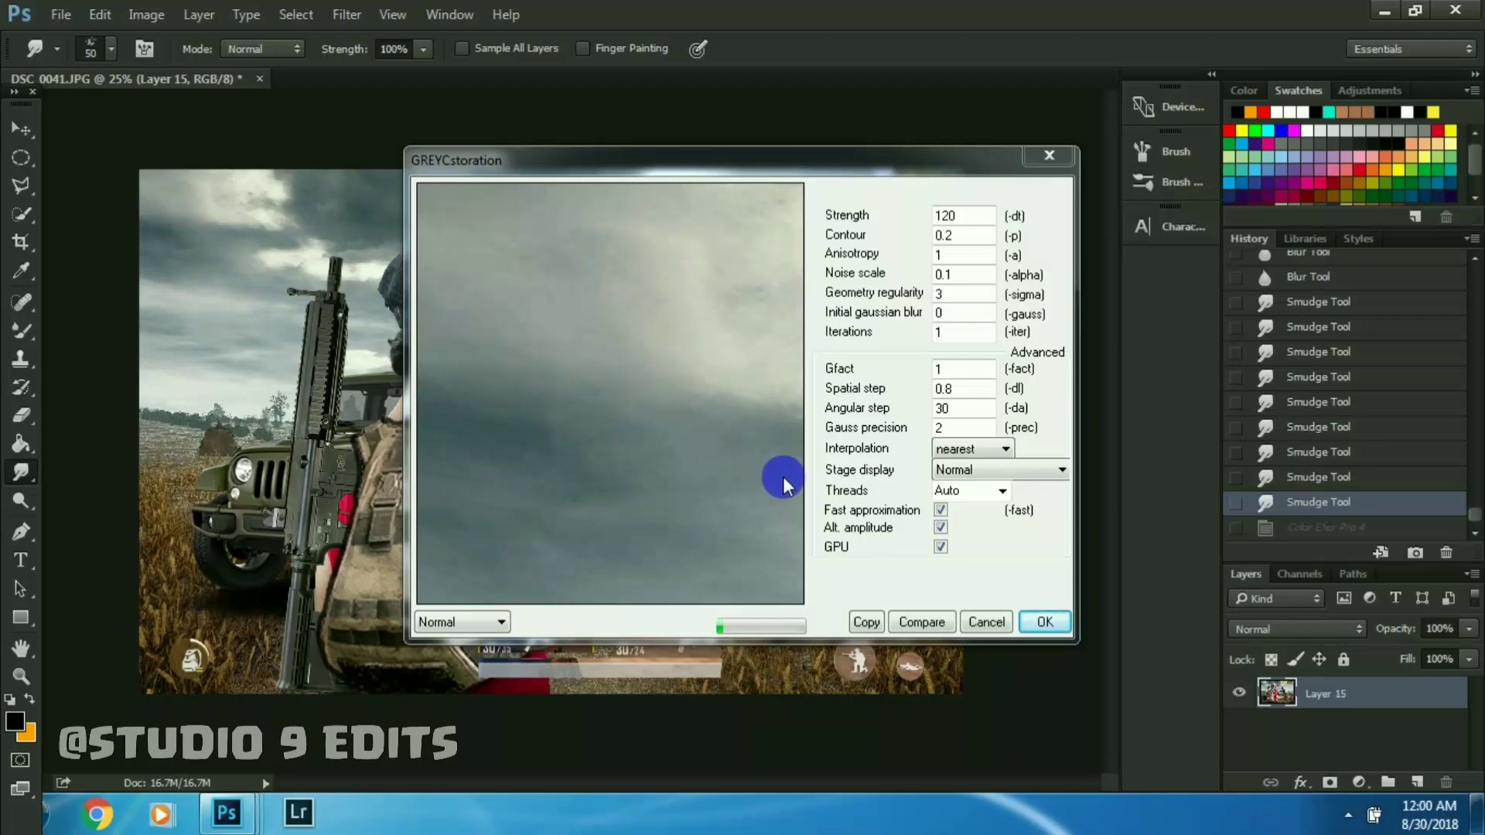
left_click_drag(767, 445, 425, 325)
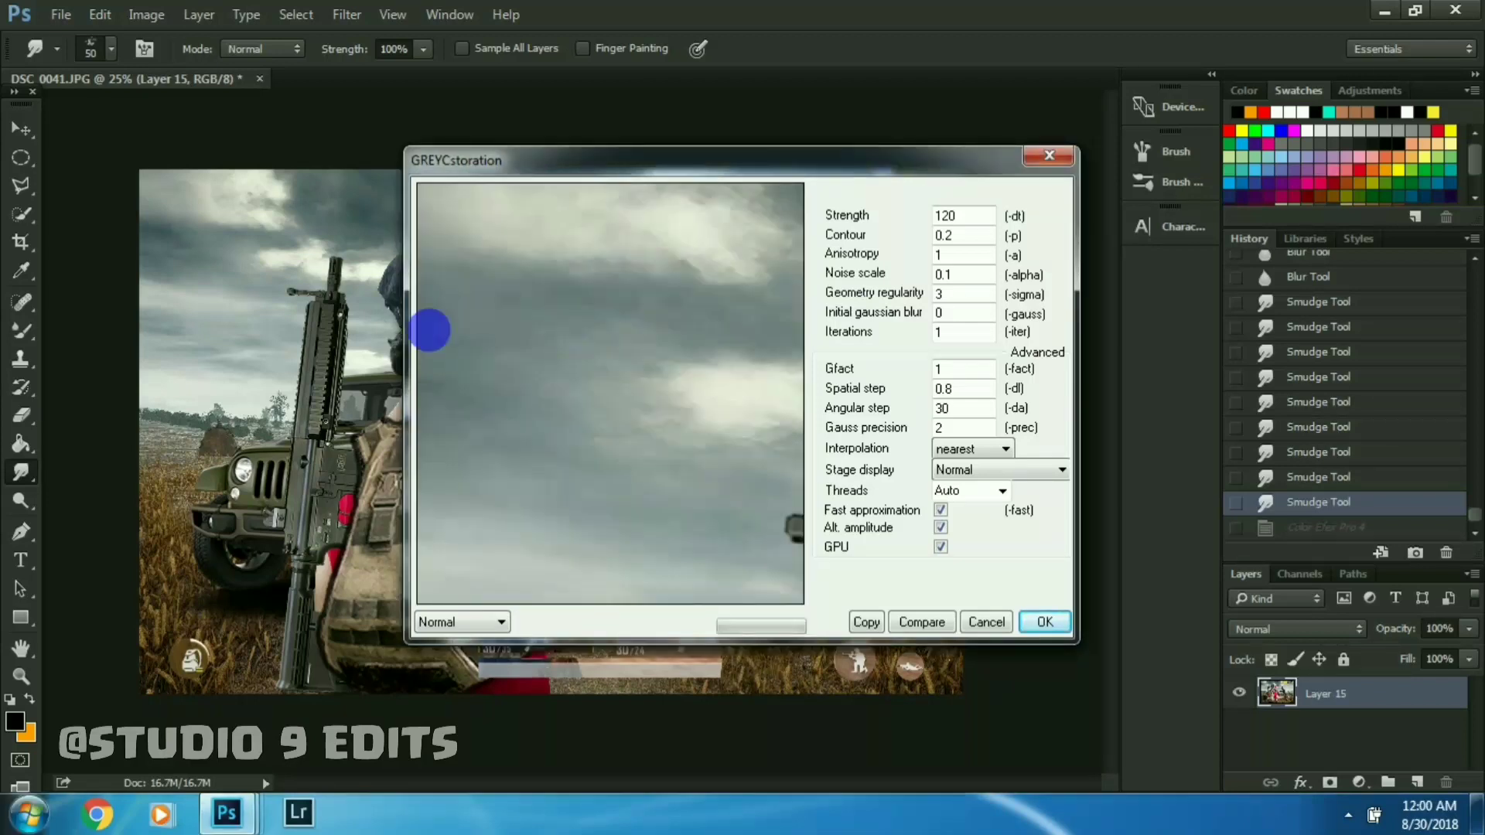
left_click_drag(653, 422, 579, 444)
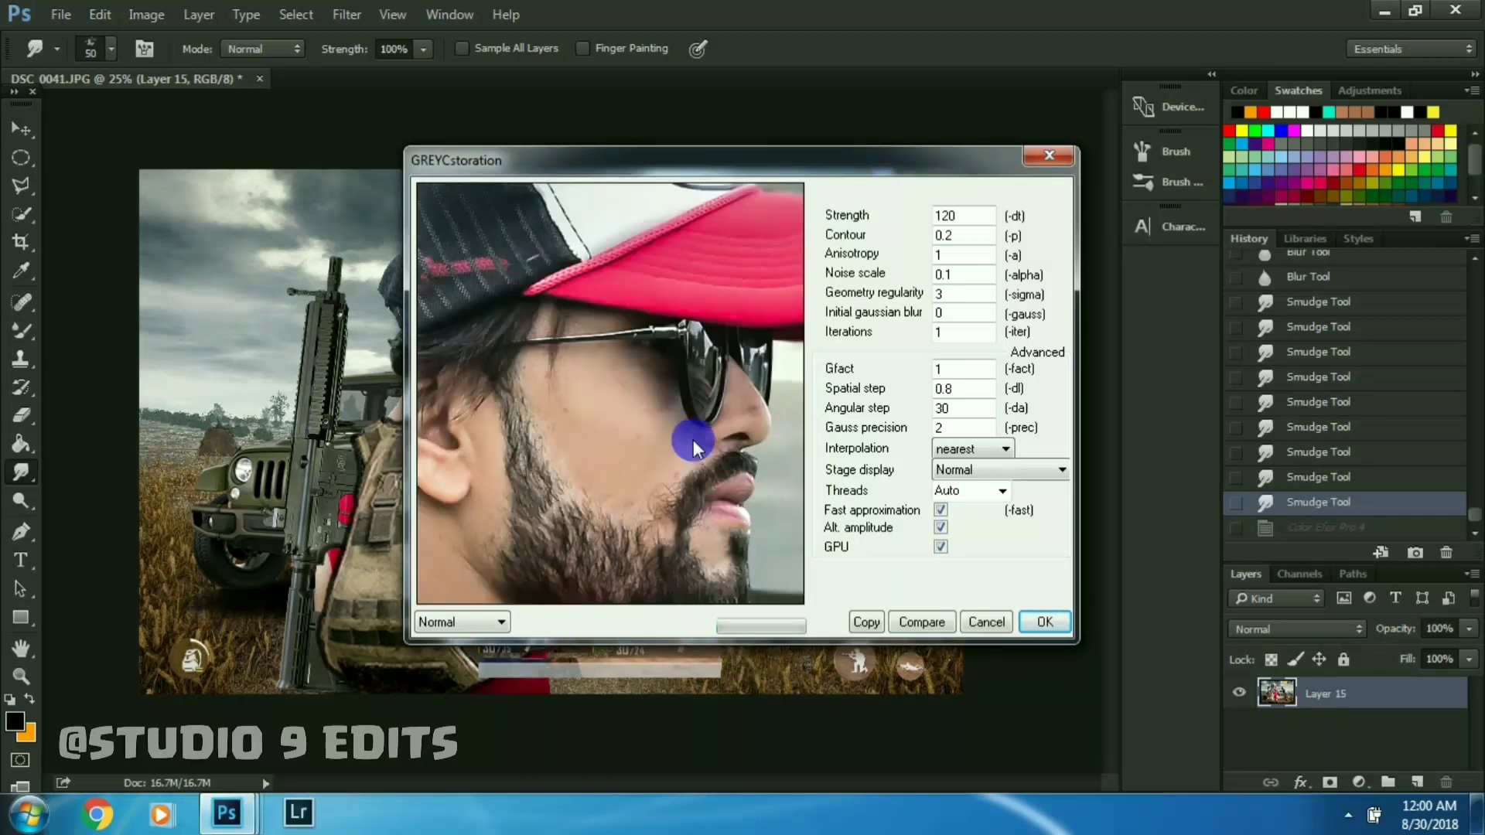
left_click_drag(694, 448, 719, 422)
type("50")
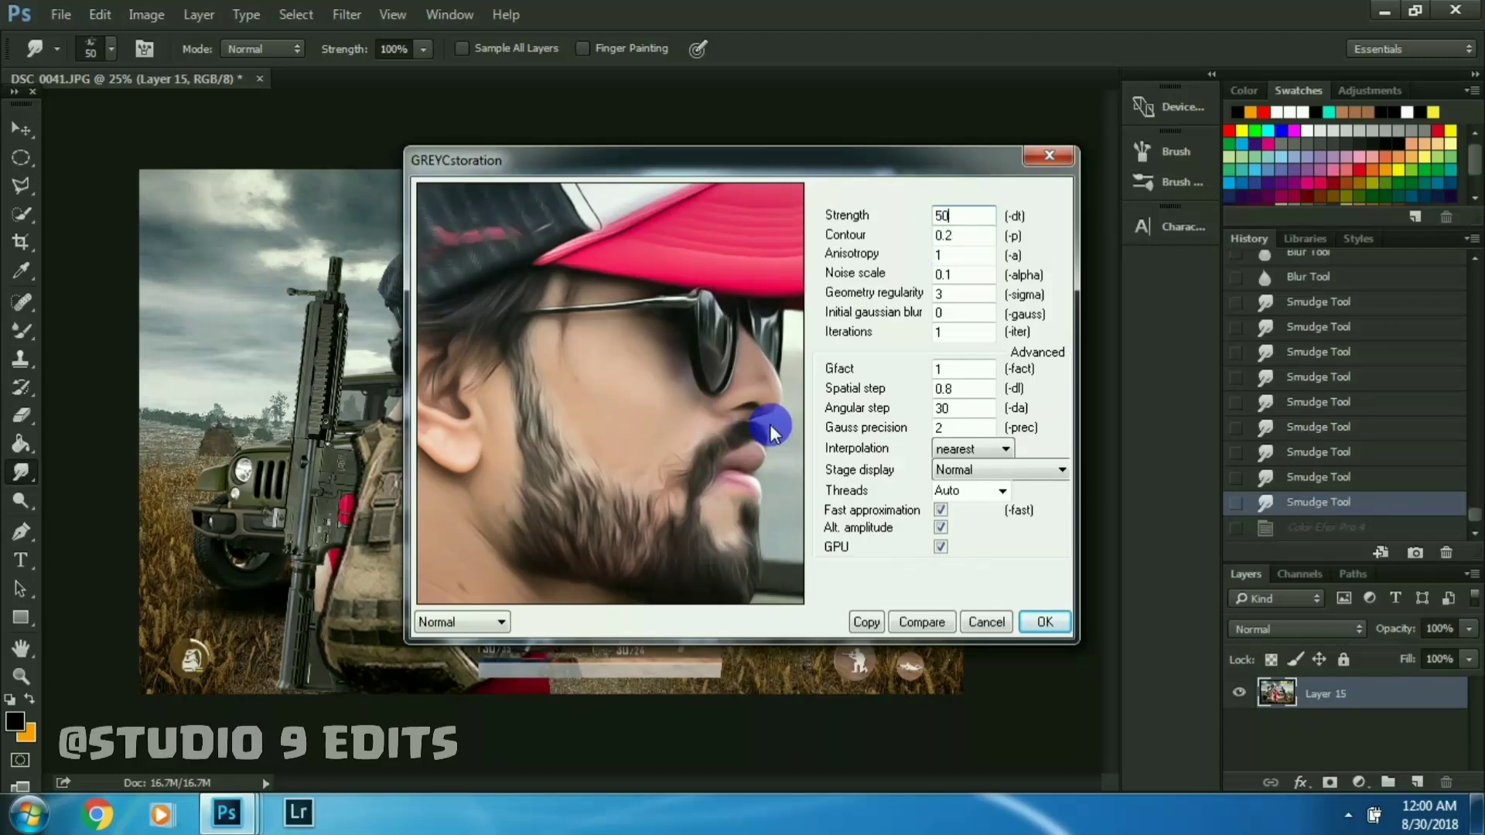
left_click_drag(771, 430, 741, 381)
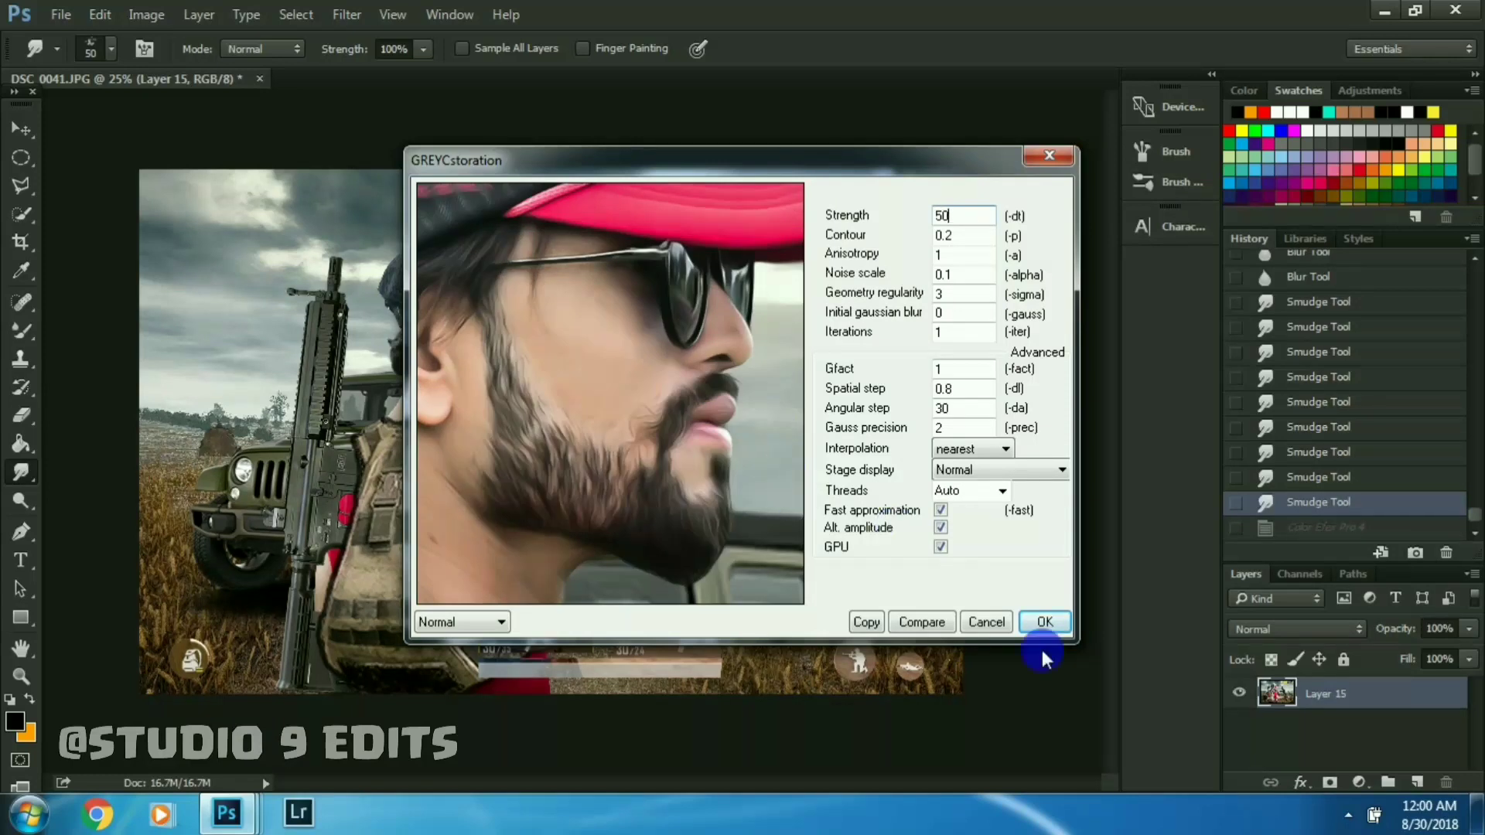
left_click(1042, 653)
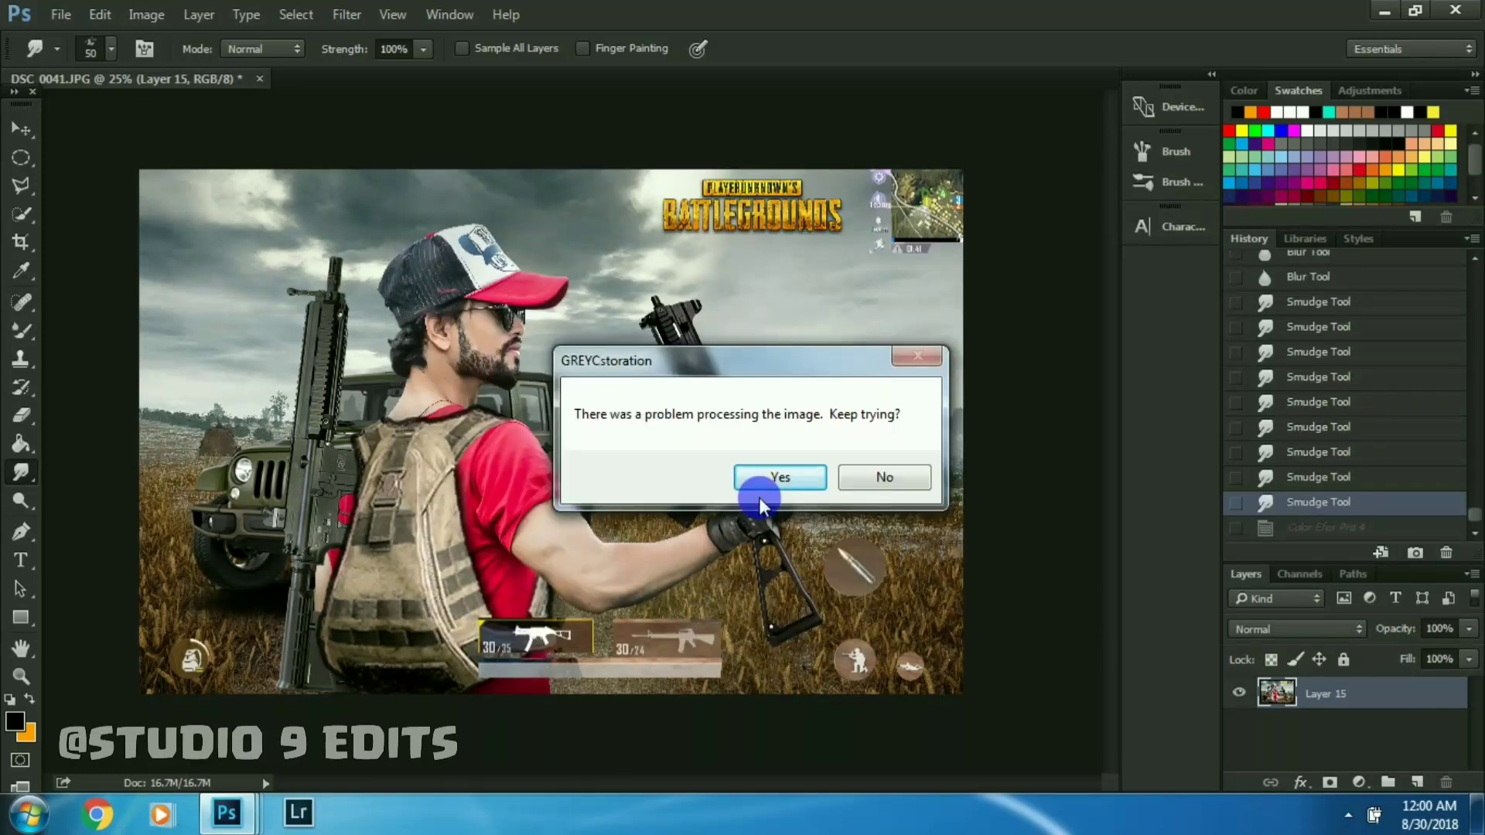
left_click(758, 493)
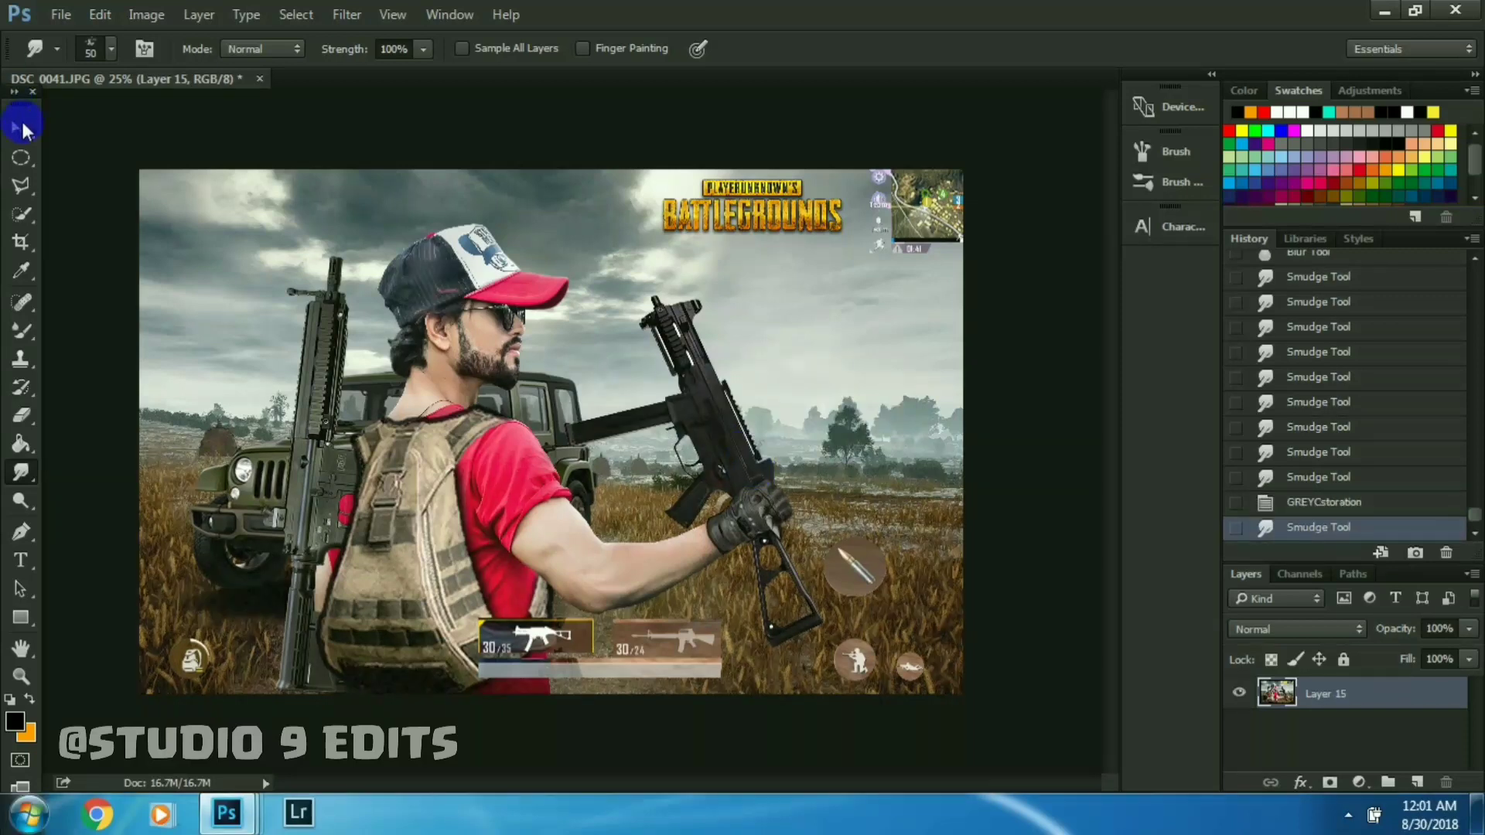
left_click_drag(583, 292, 665, 348)
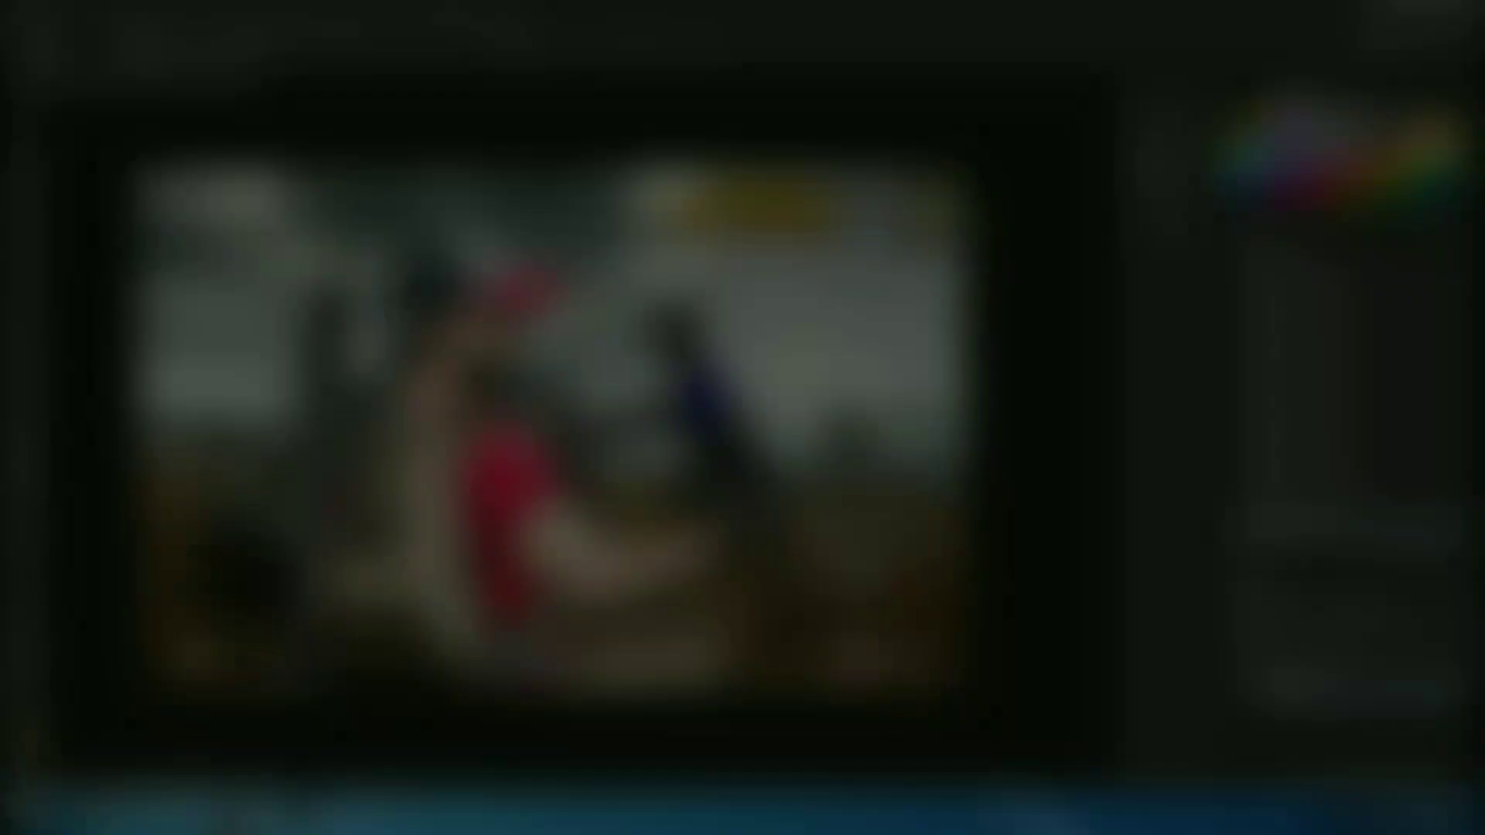